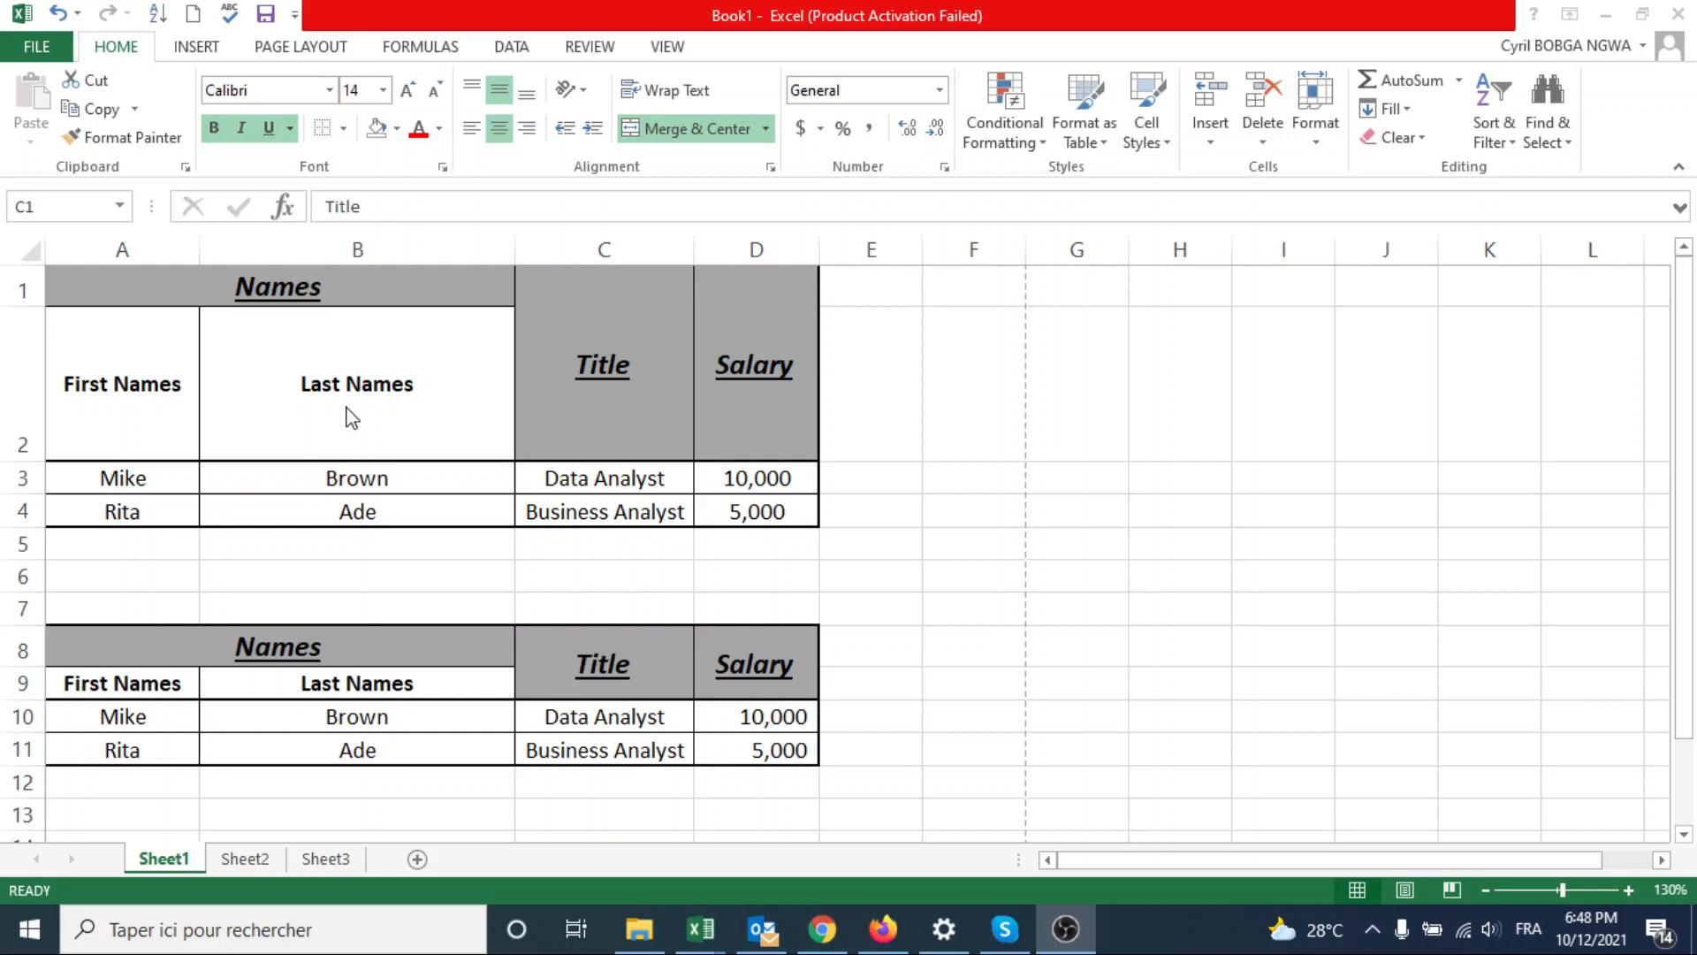
{"action": "left_click", "coordinate": [401, 408]}
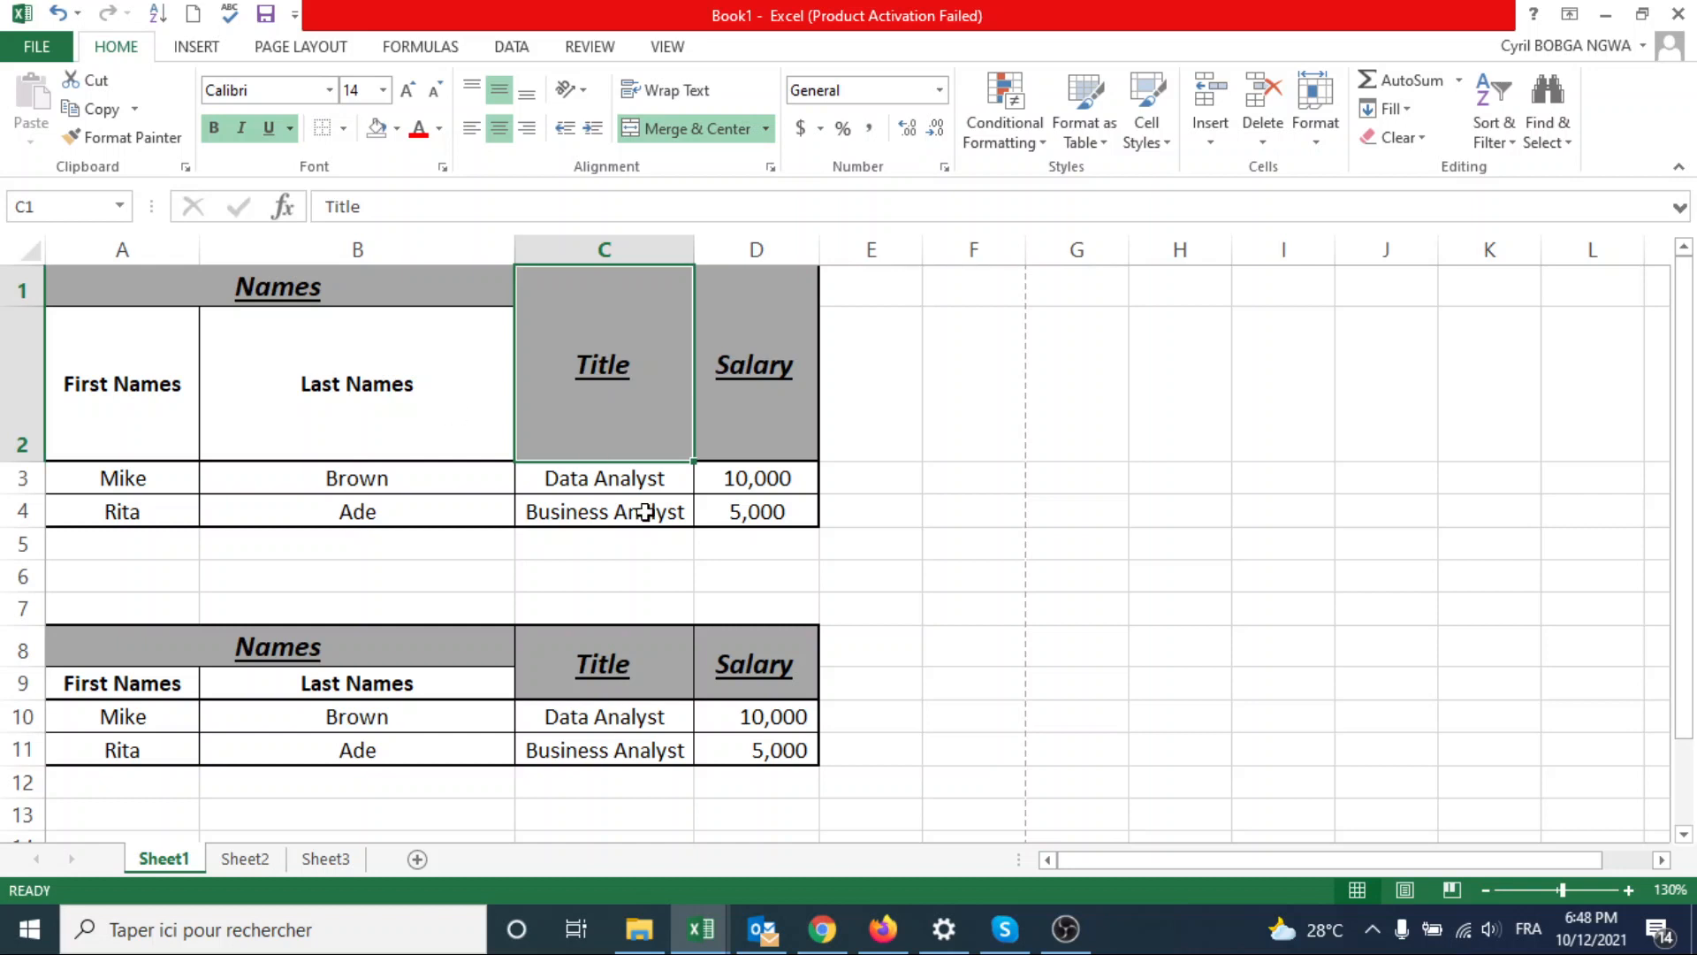
{"action": "left_click", "coordinate": [576, 685]}
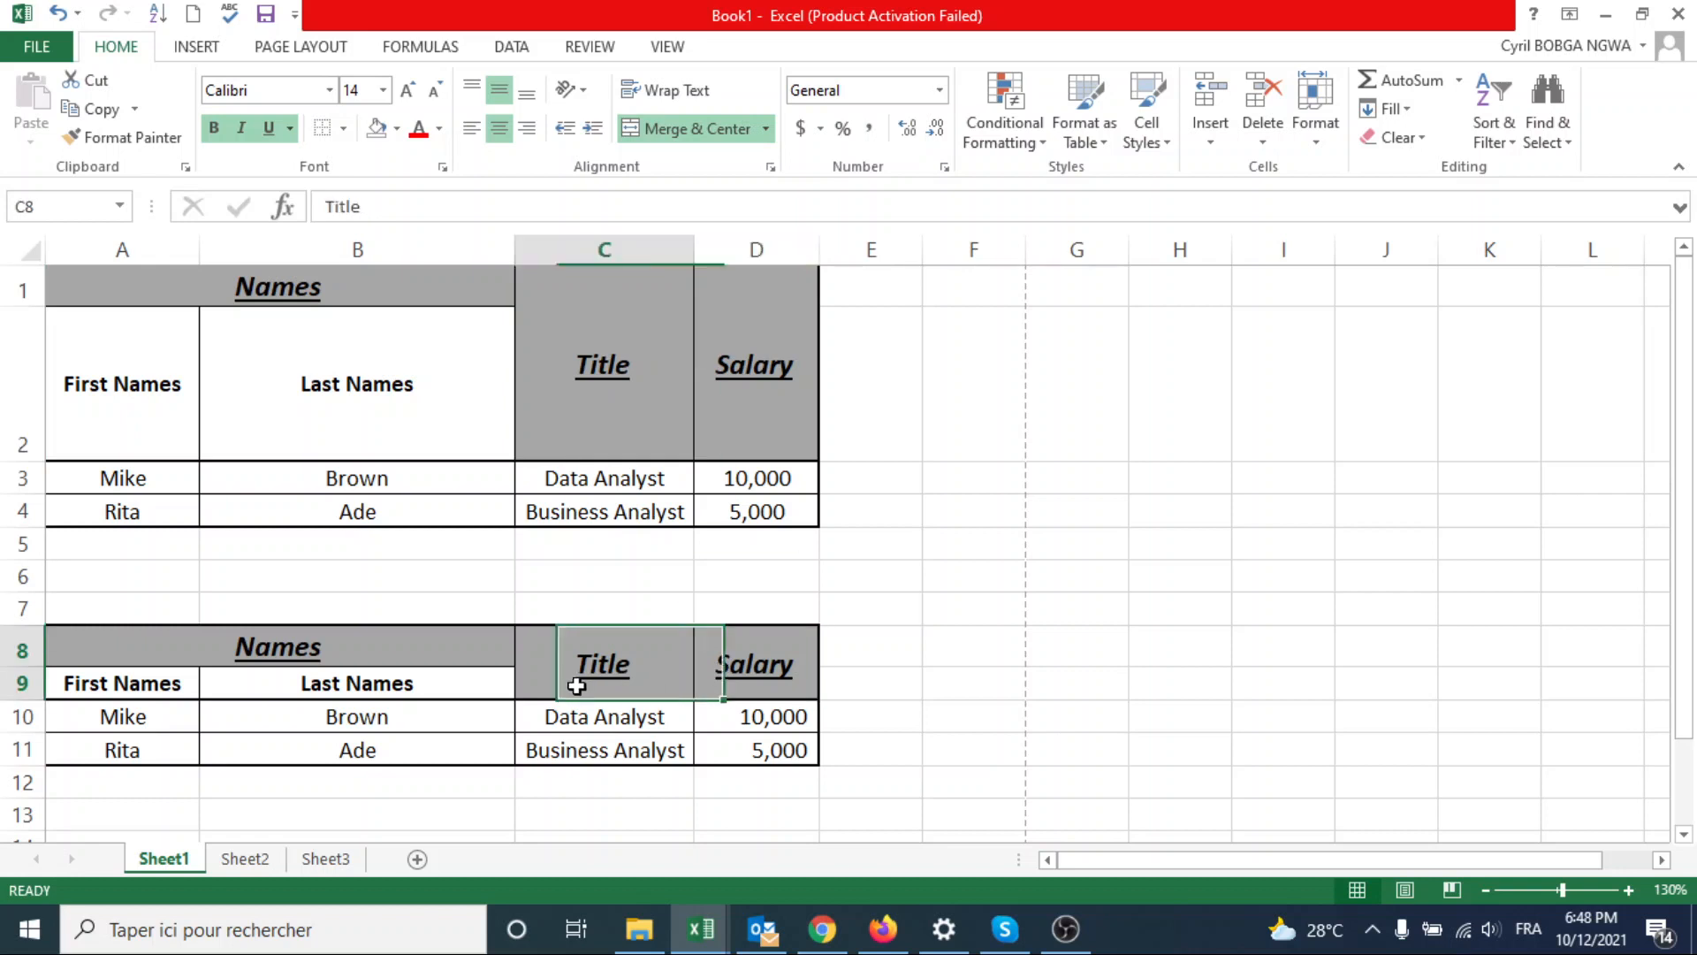
{"action": "left_click", "coordinate": [380, 658]}
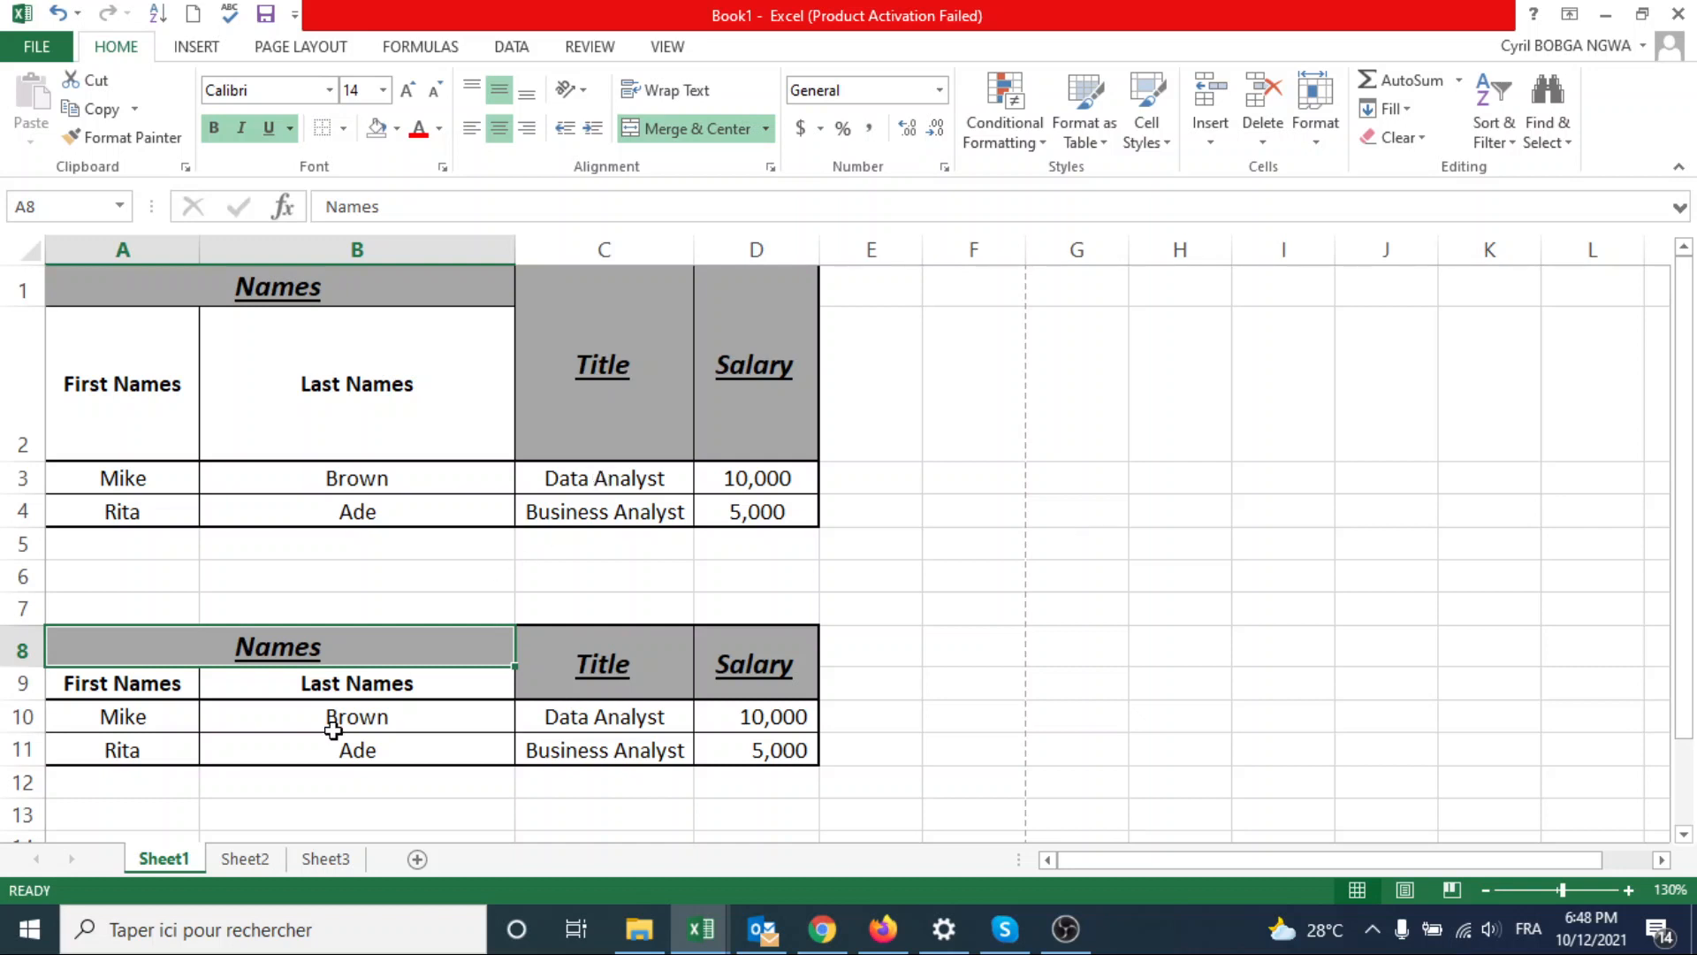
- Switch to Sheet2 and zoom the worksheet to 130%
{"action": "left_click", "coordinate": [245, 859]}
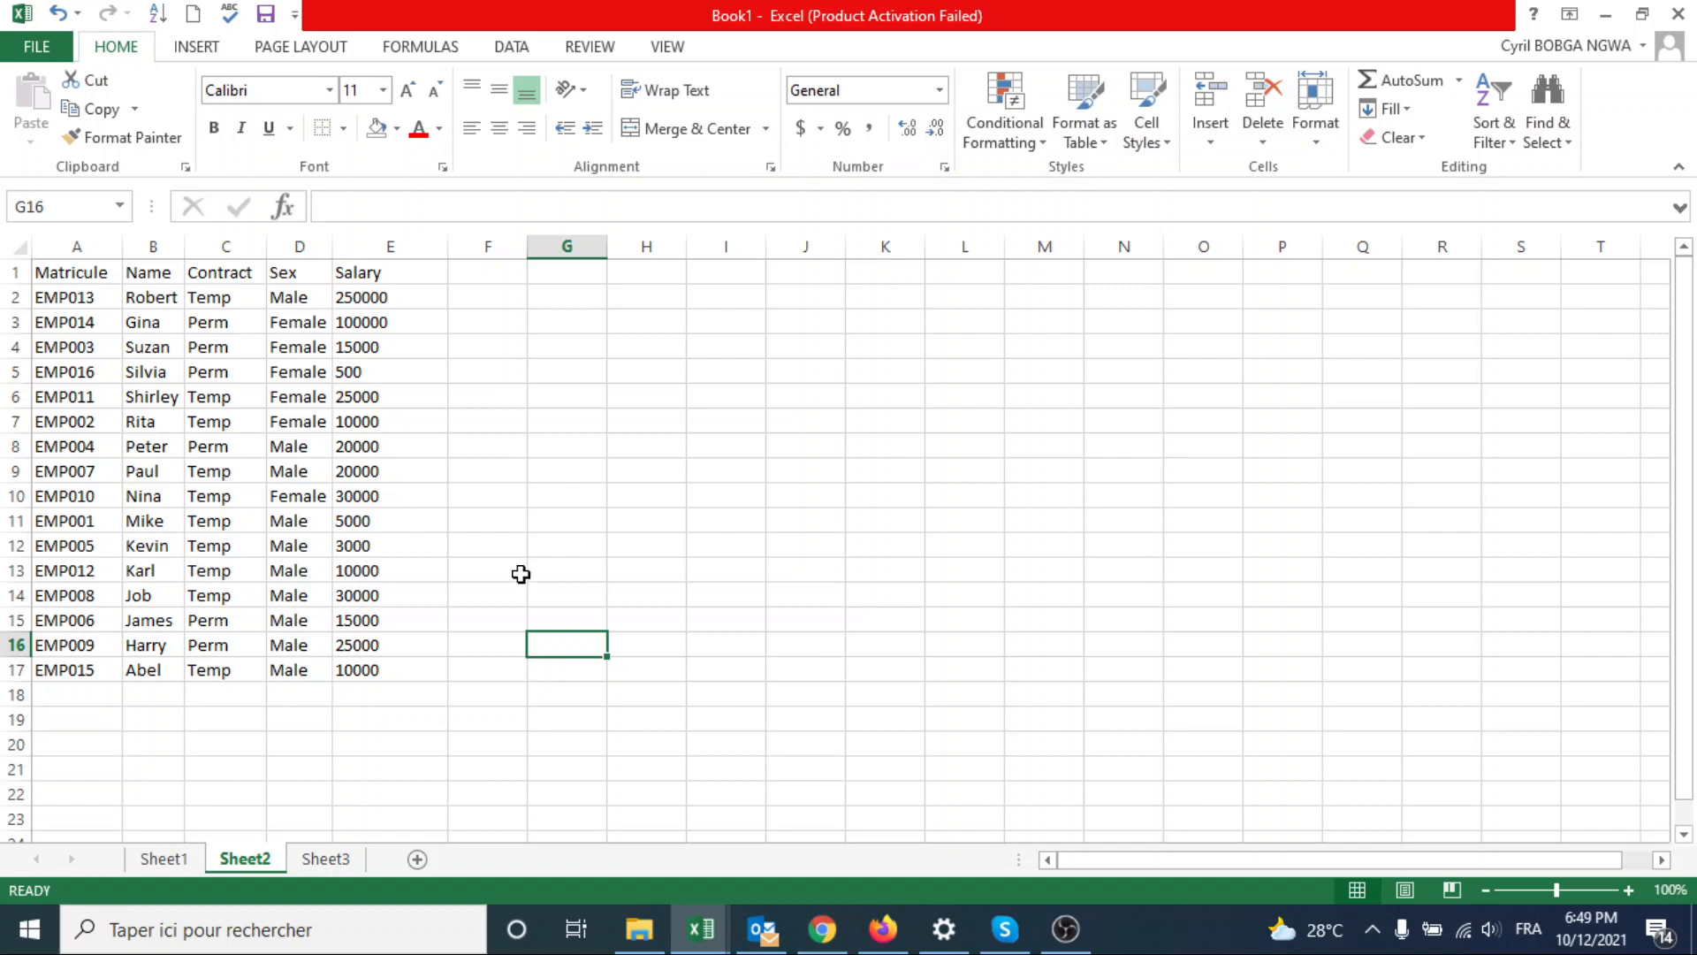
{"action": "left_click", "coordinate": [352, 596]}
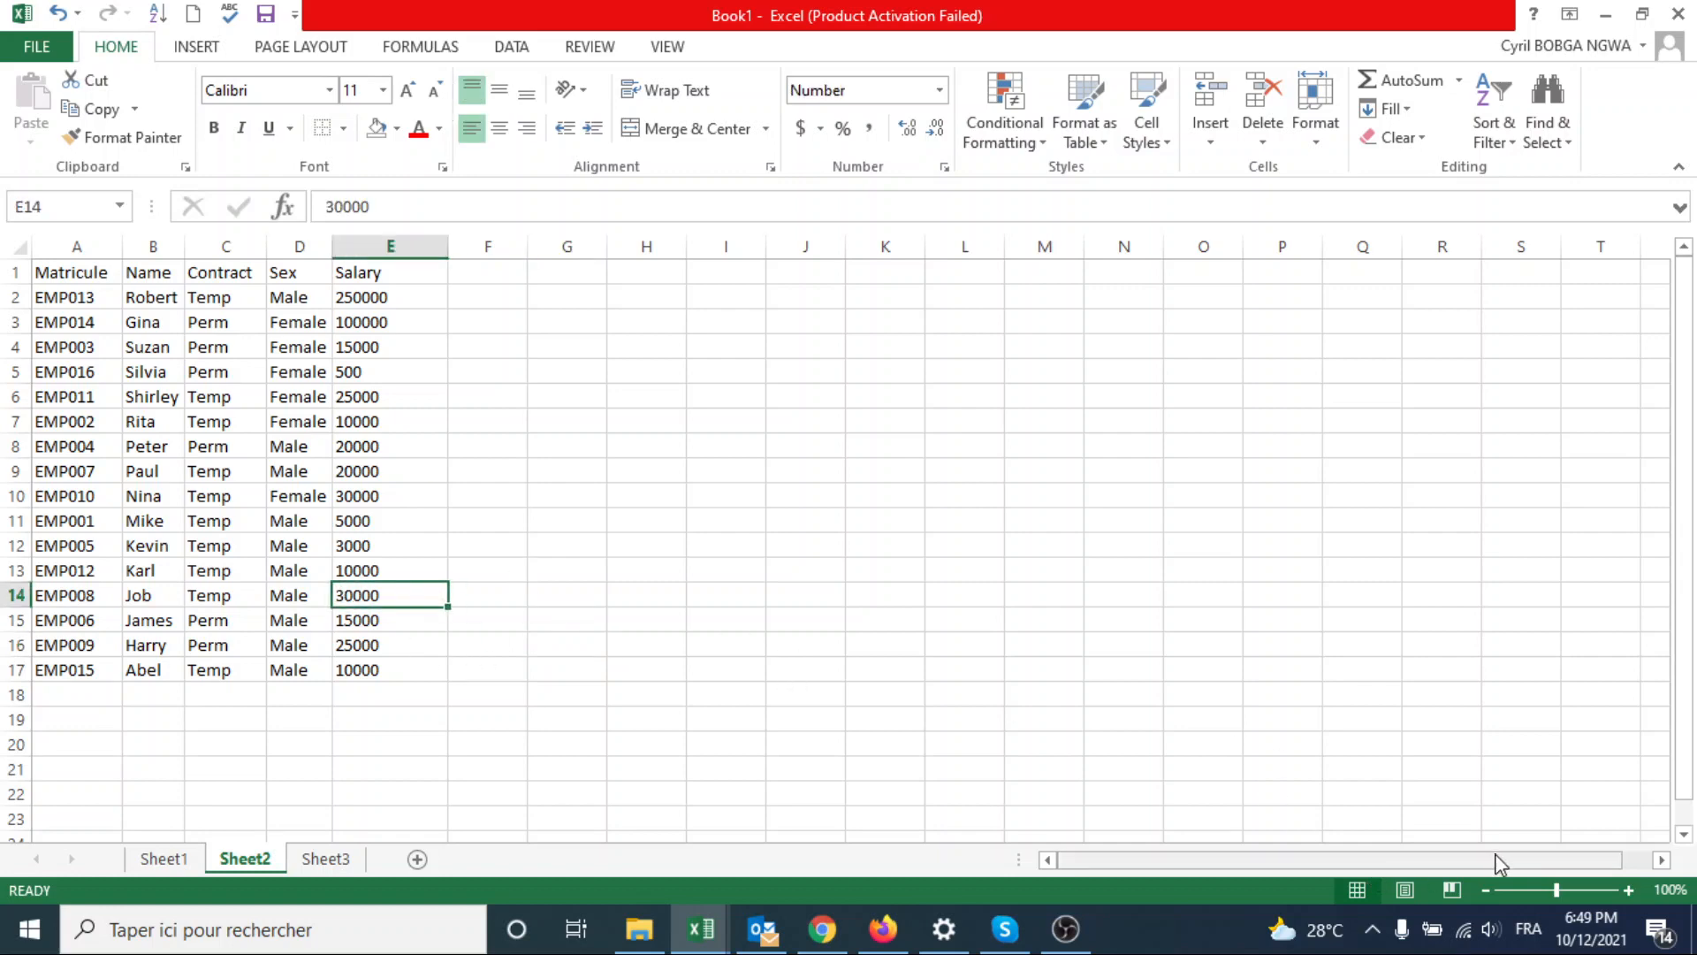
{"action": "left_click", "coordinate": [1628, 889]}
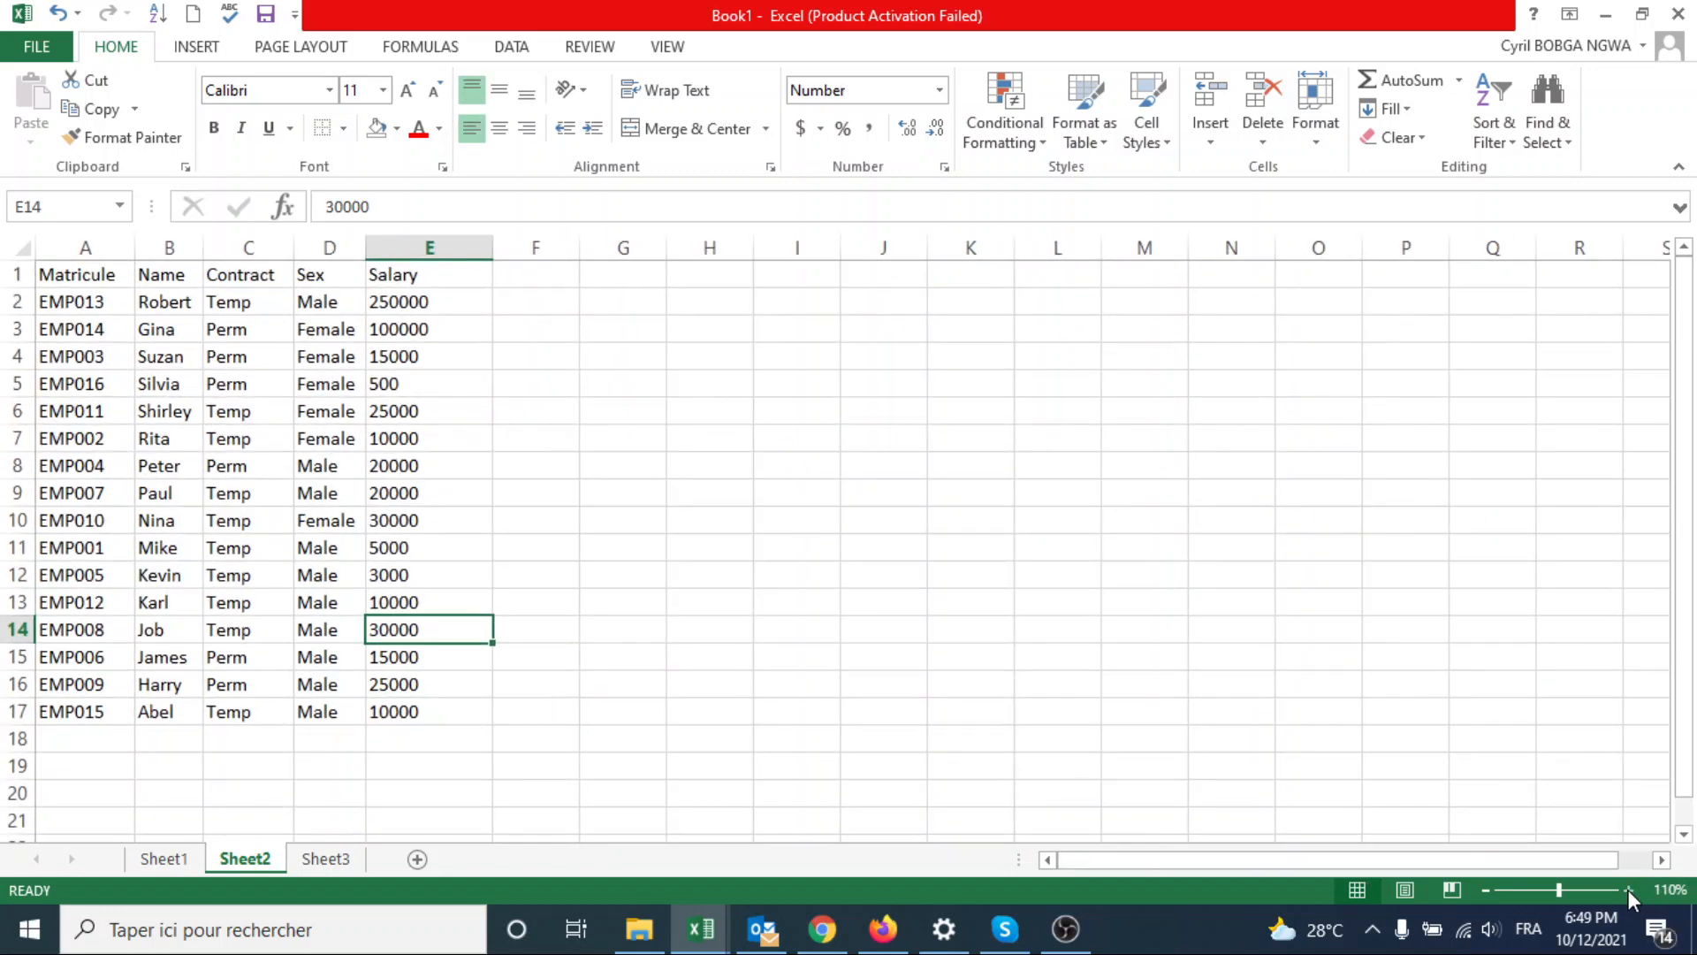
{"action": "left_click", "coordinate": [1628, 889]}
{"action": "left_click", "coordinate": [1628, 889]}
{"action": "left_click", "coordinate": [1628, 889]}
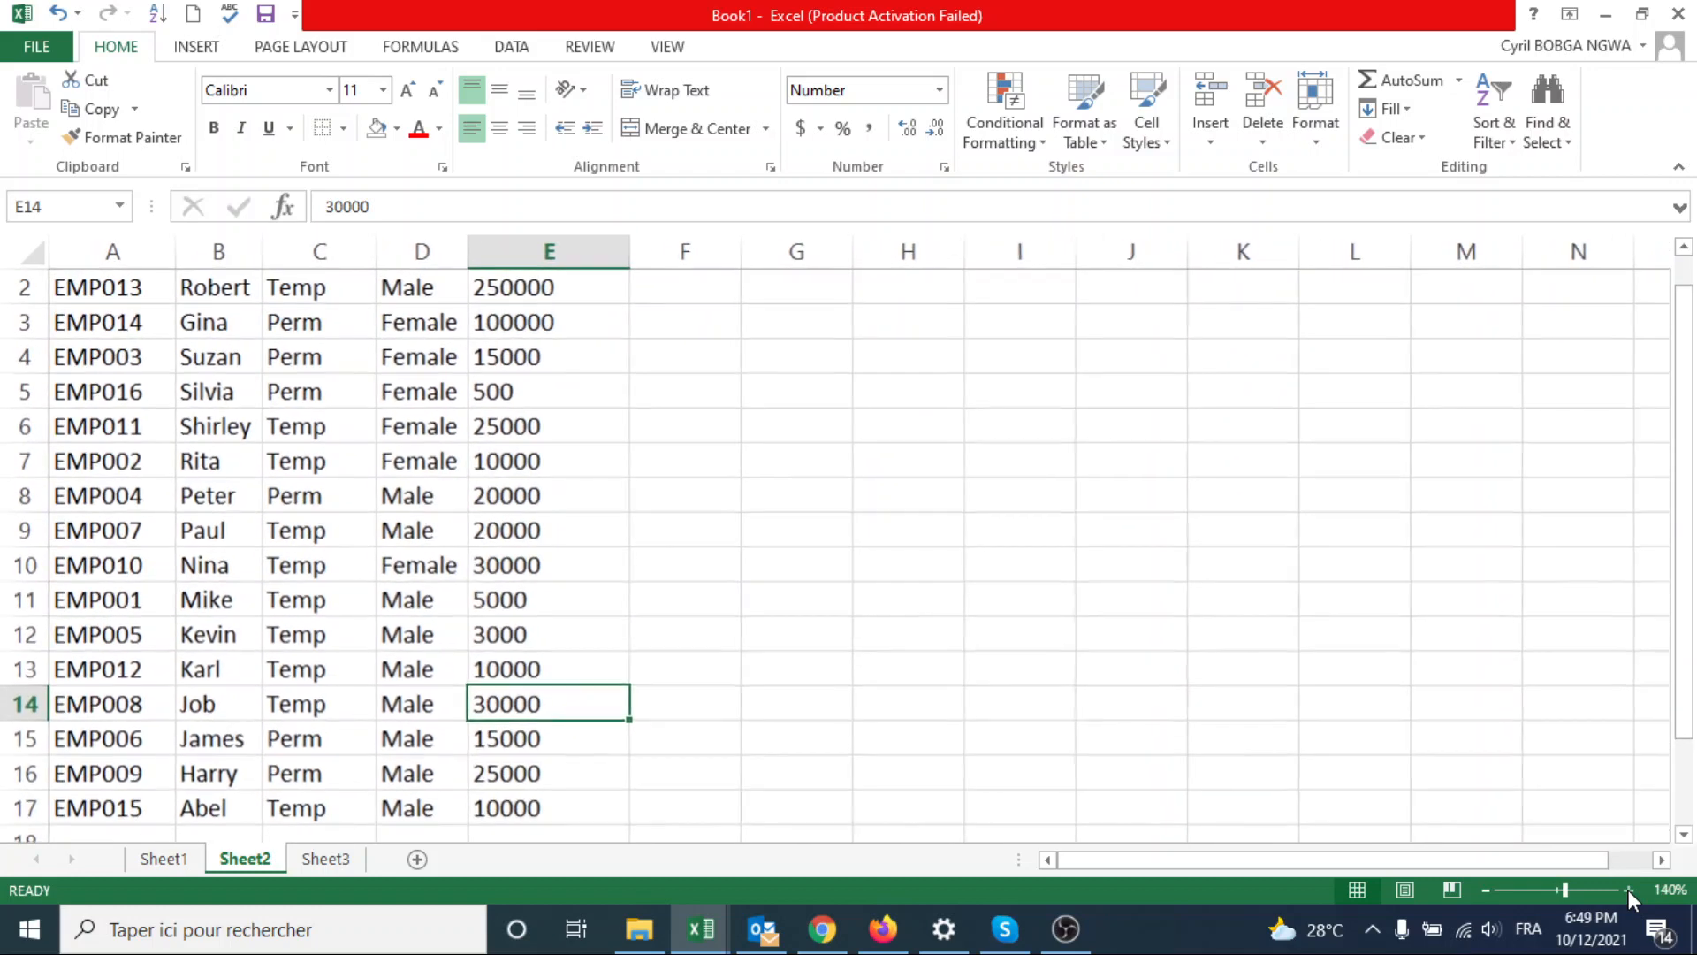
{"action": "left_click_drag", "start_coordinate": [1681, 703], "coordinate": [1683, 623]}
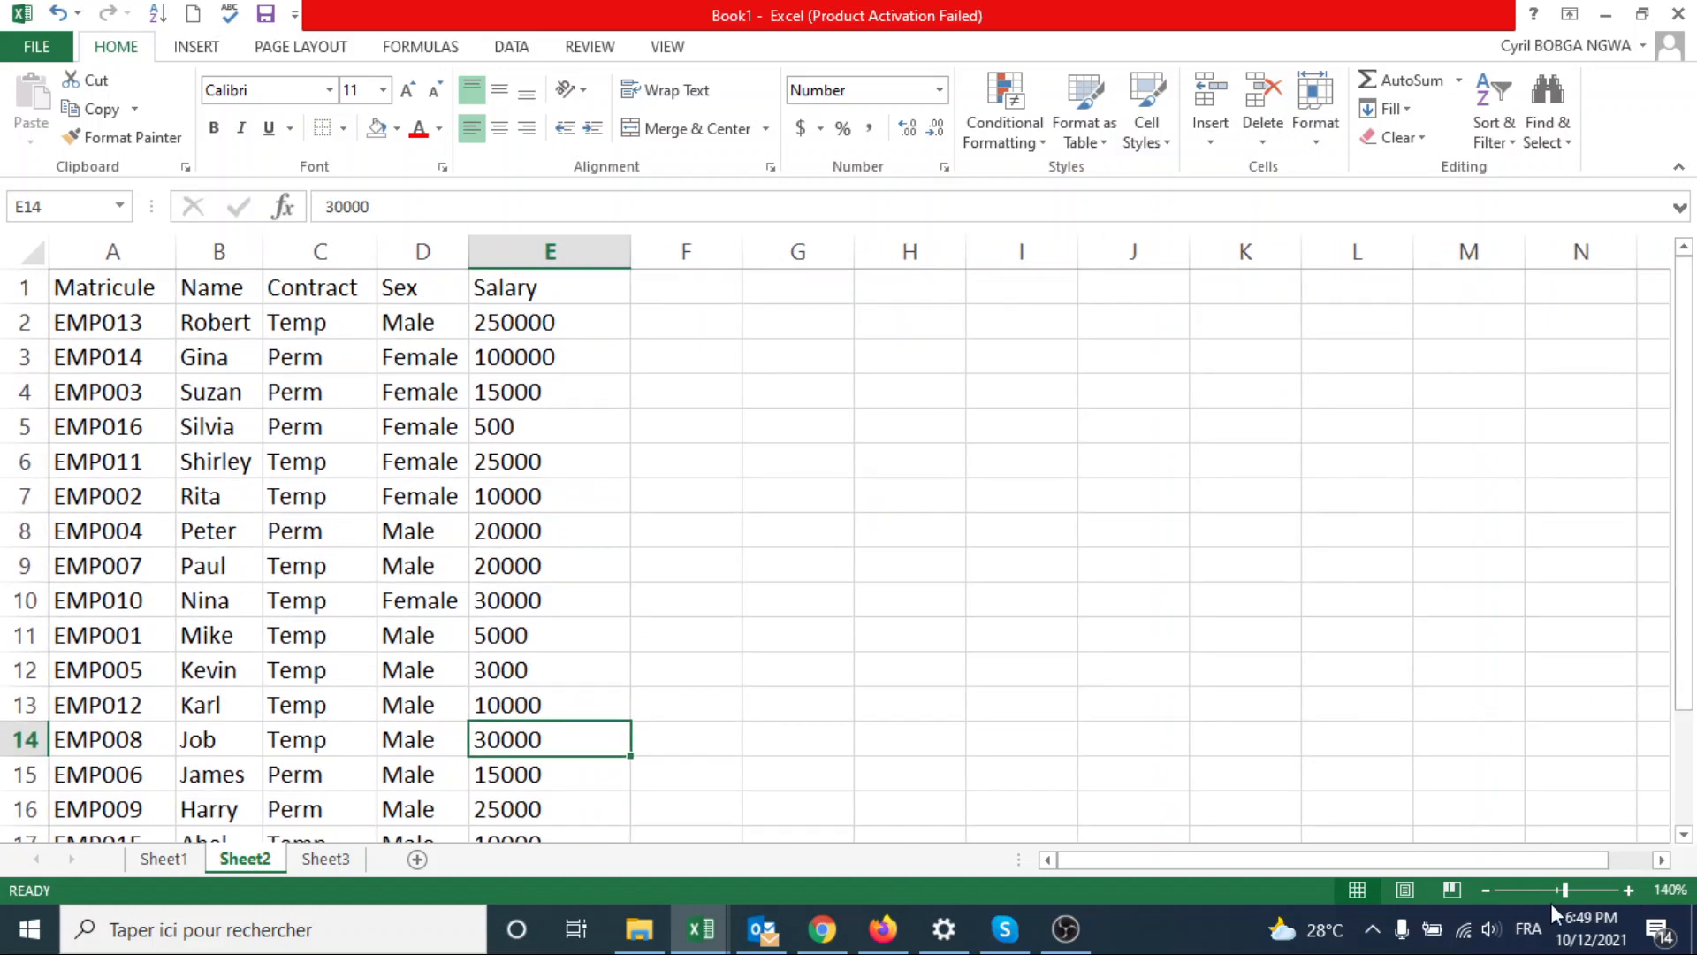
{"action": "left_click", "coordinate": [1484, 890]}
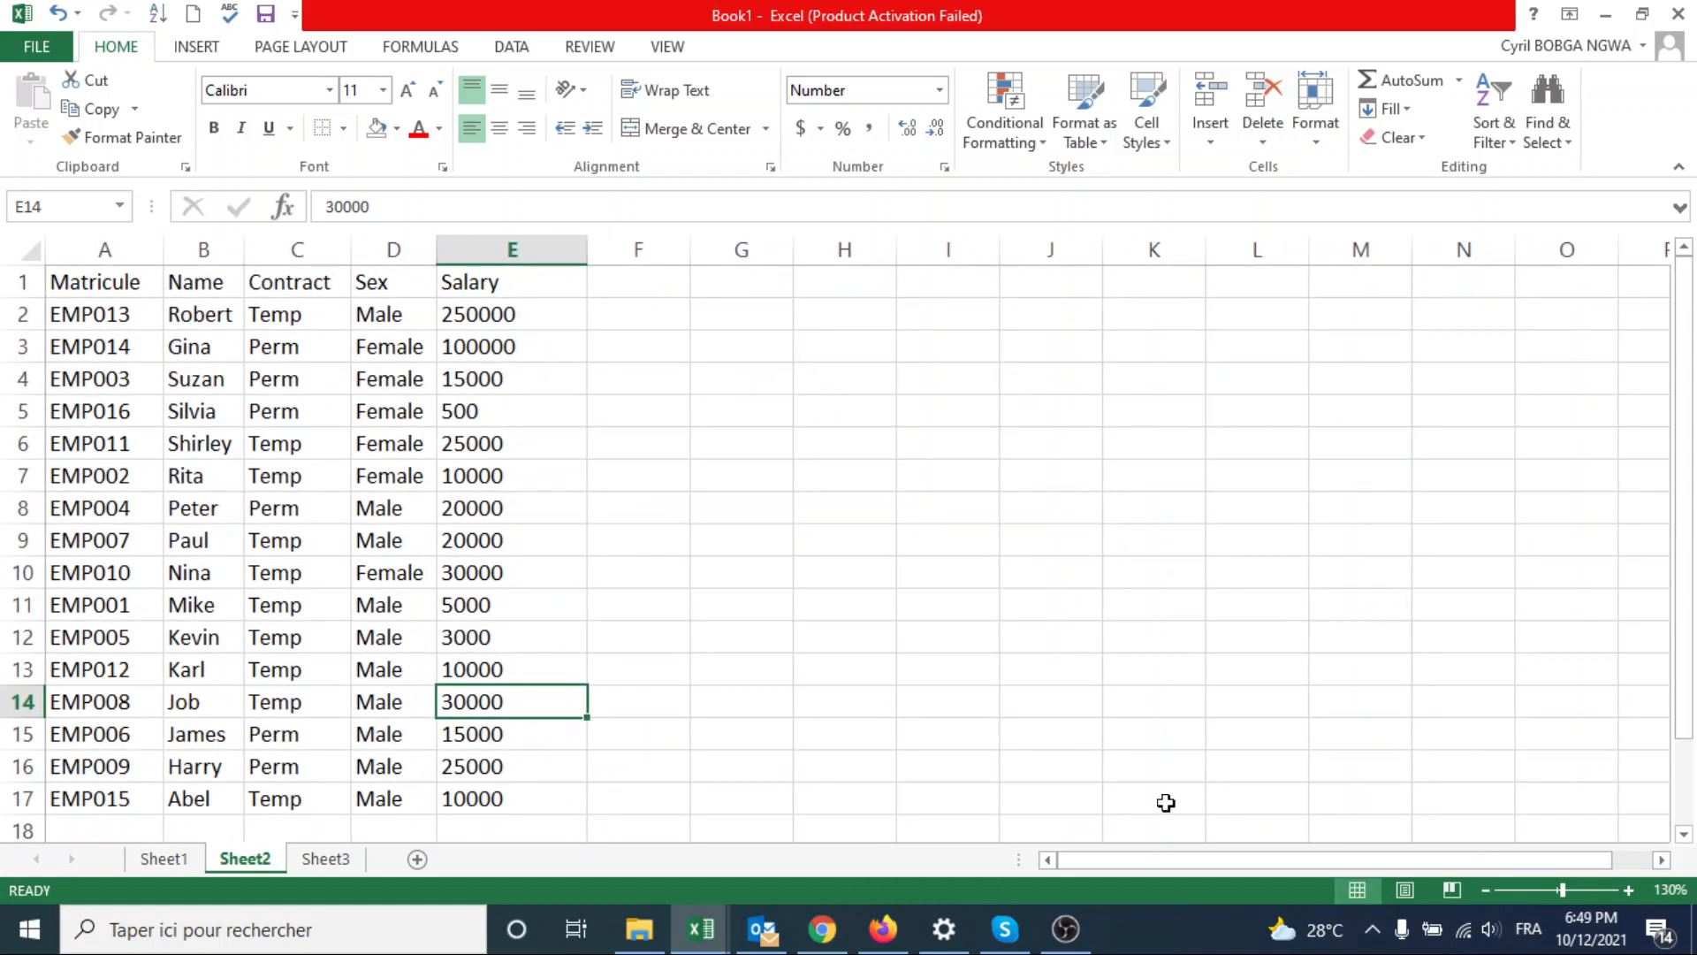
- Make the header row A1:E1 bold and increase its font size to 12
{"action": "left_click", "coordinate": [417, 507]}
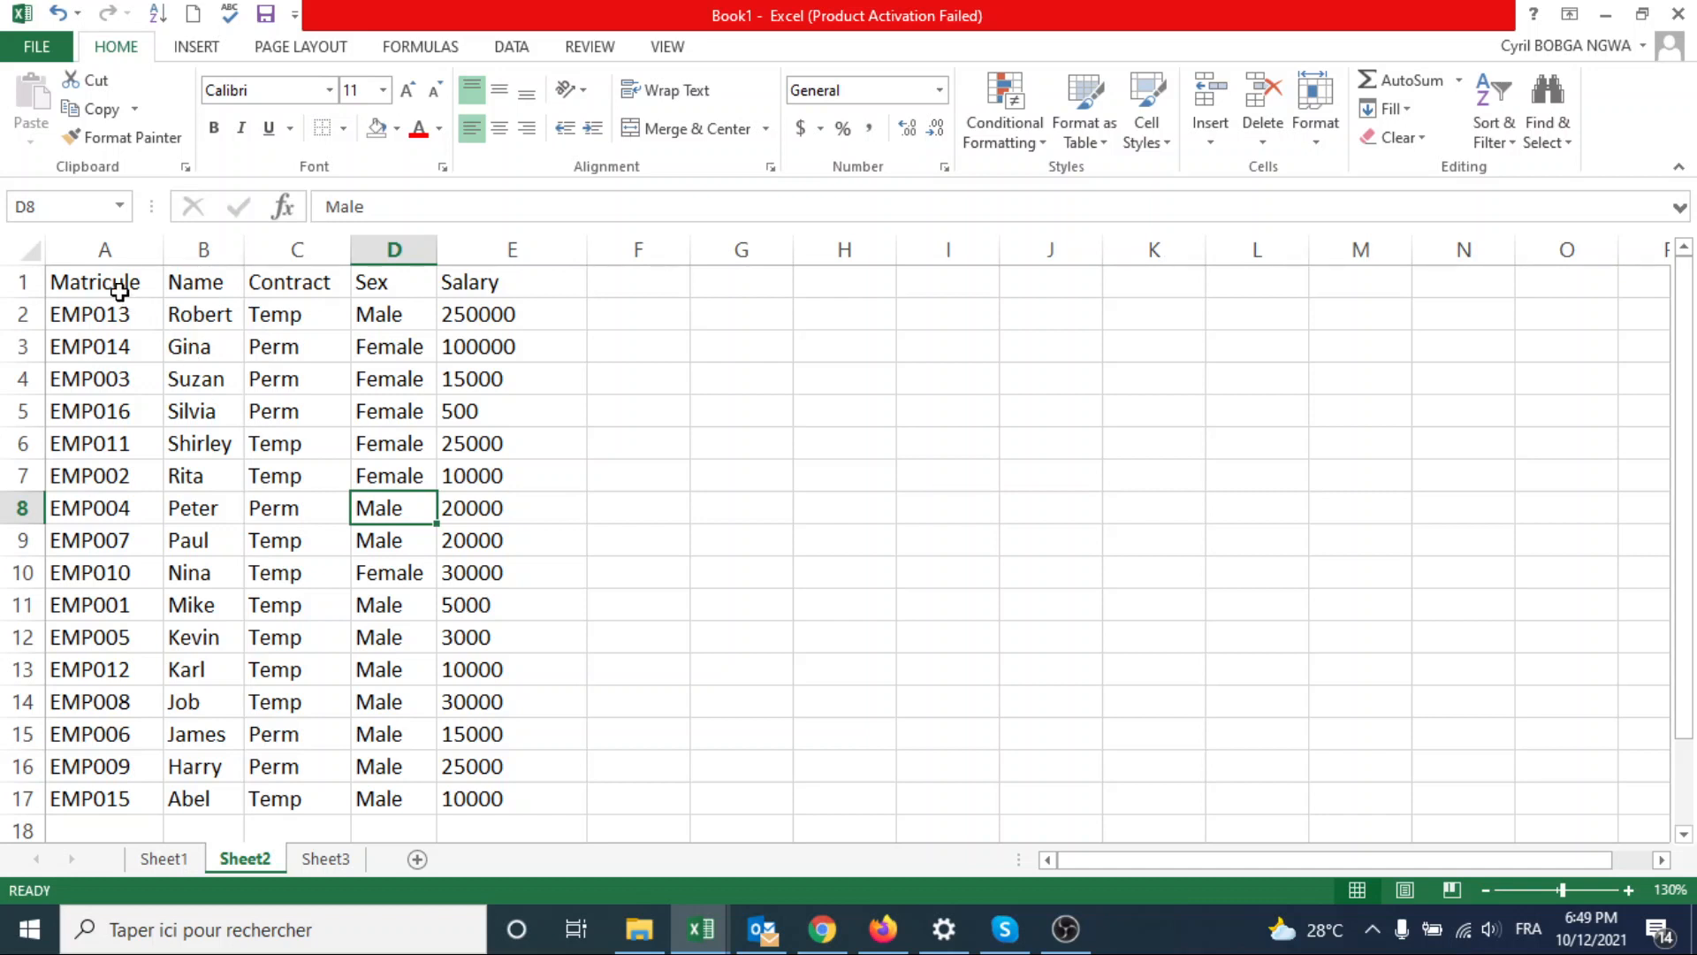
{"action": "left_click_drag", "start_coordinate": [121, 288], "coordinate": [480, 269]}
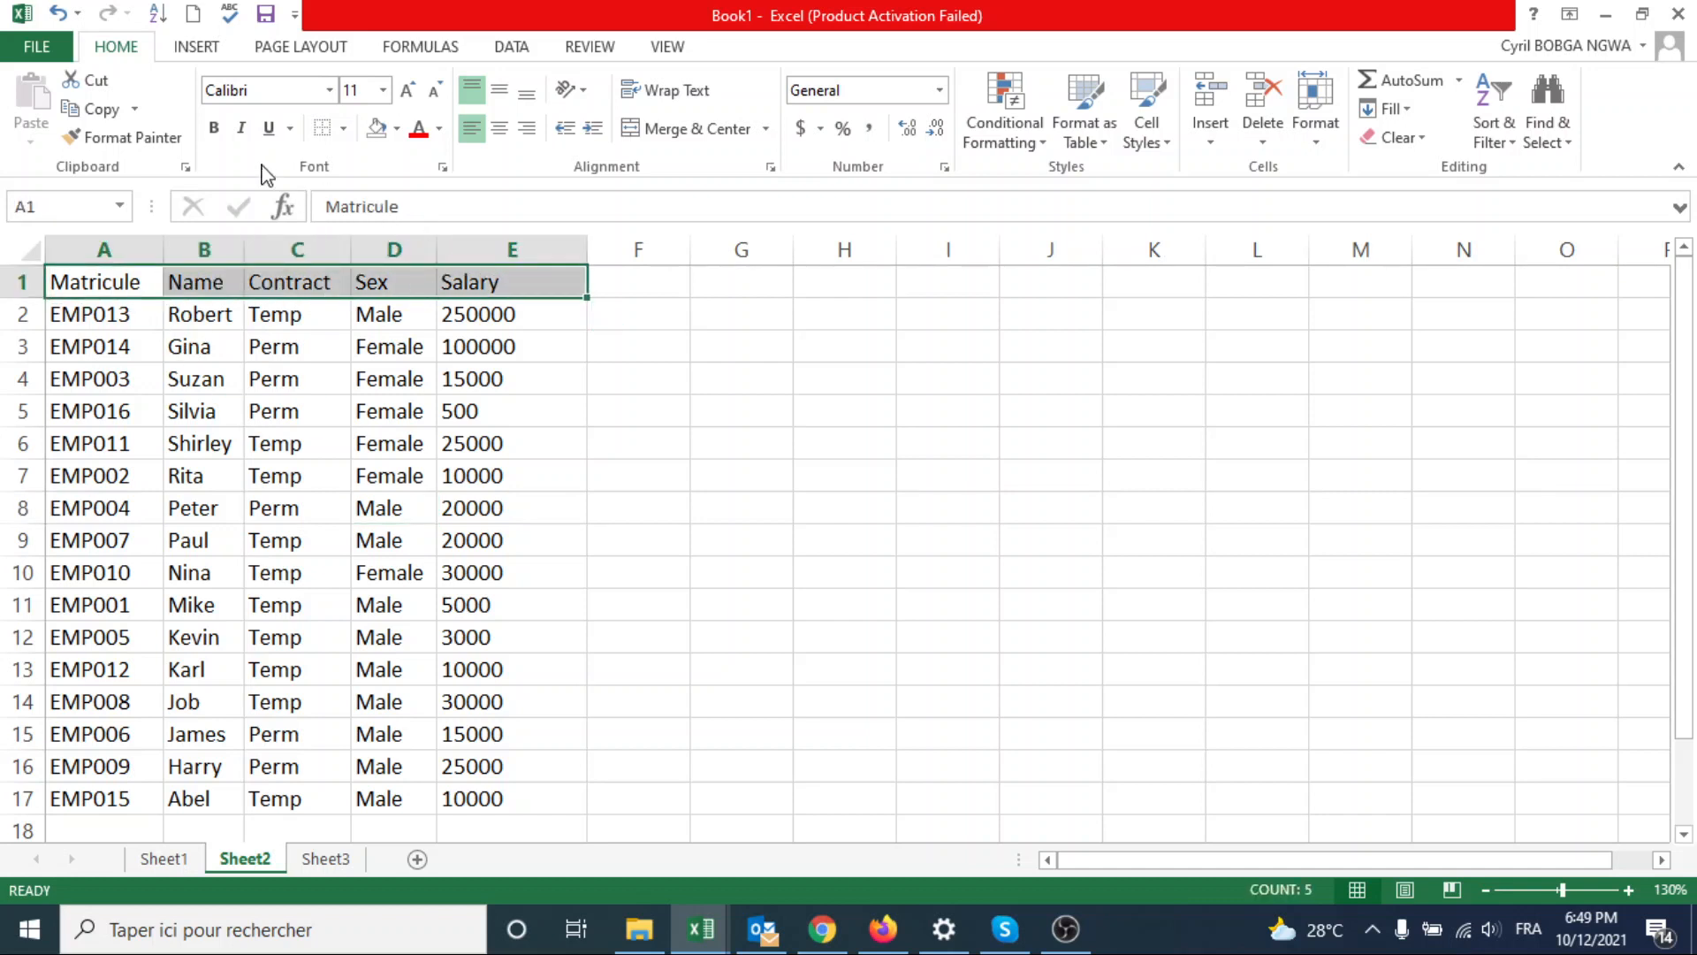
{"action": "left_click", "coordinate": [216, 130]}
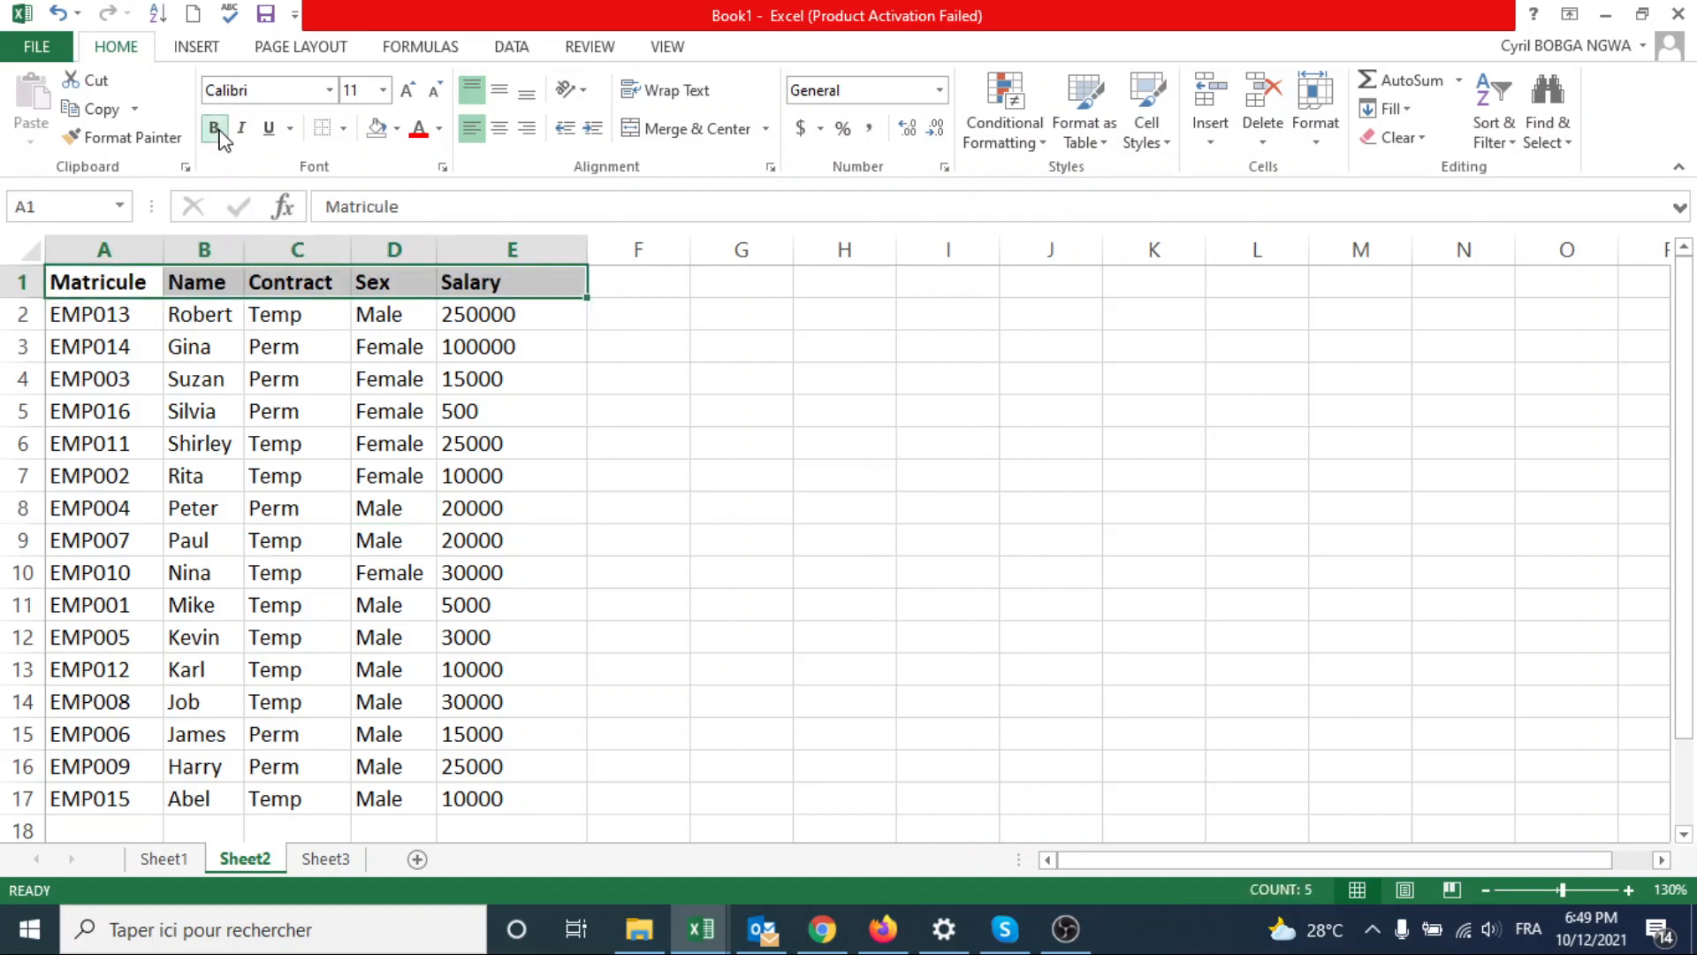
{"action": "left_click", "coordinate": [407, 89]}
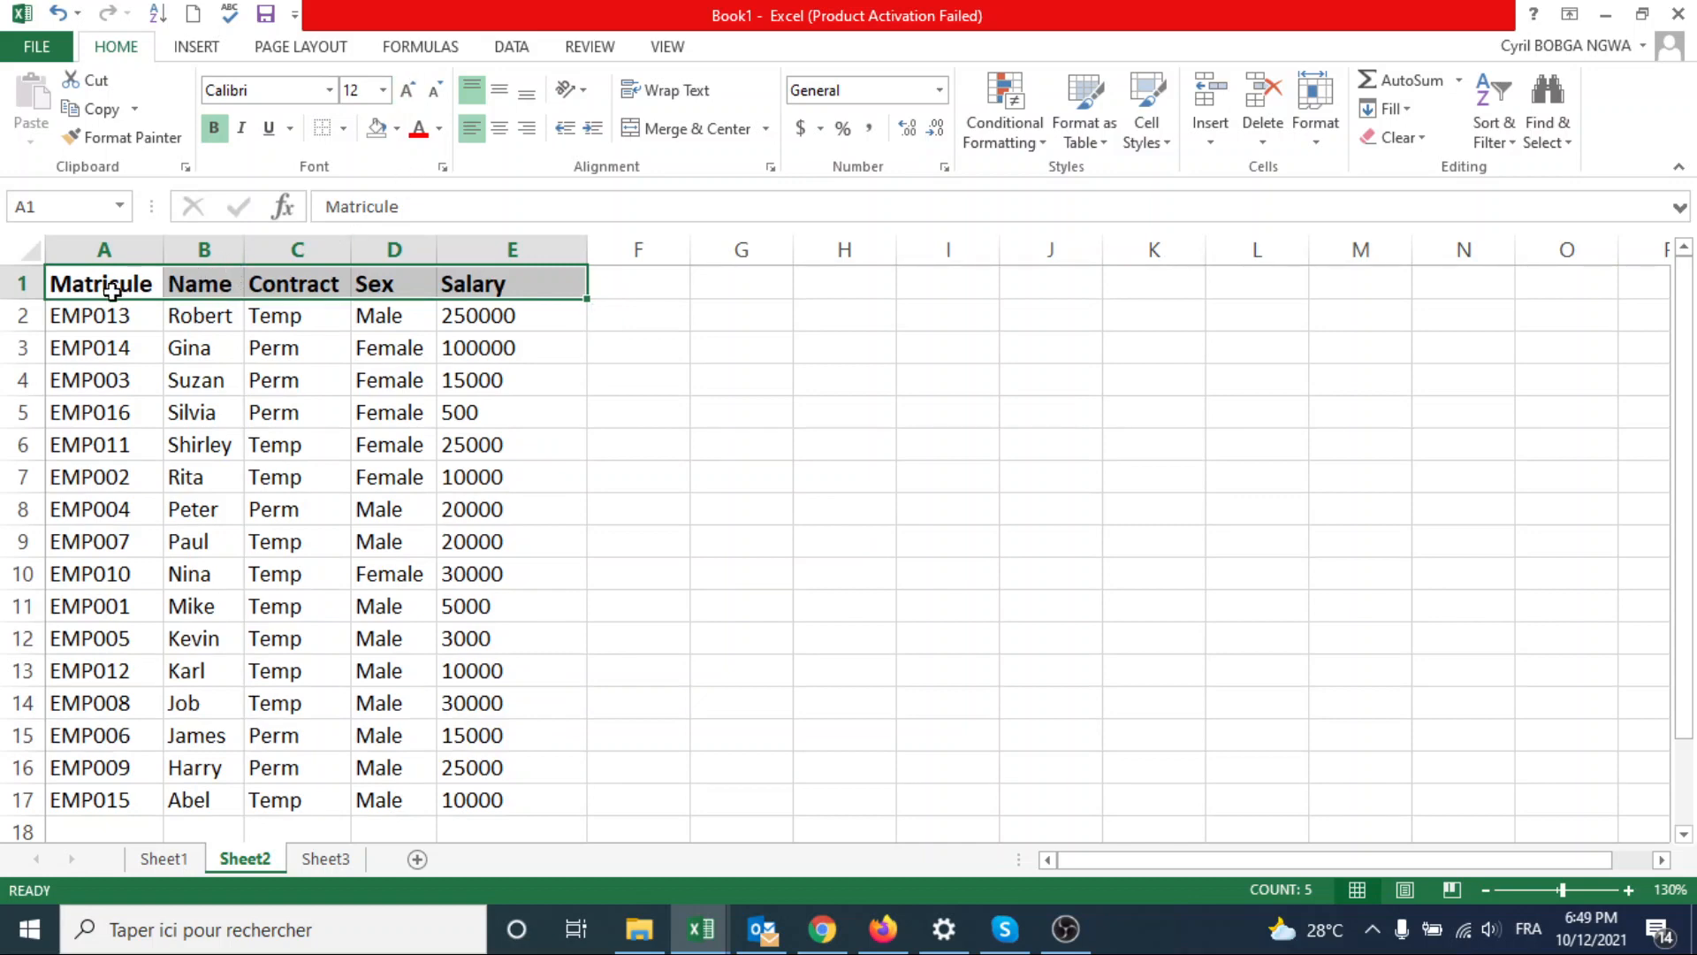
- Fill the header cells A1:E1 with a light grey theme colour
{"action": "left_click_drag", "start_coordinate": [85, 284], "coordinate": [473, 274]}
{"action": "left_click", "coordinate": [397, 129]}
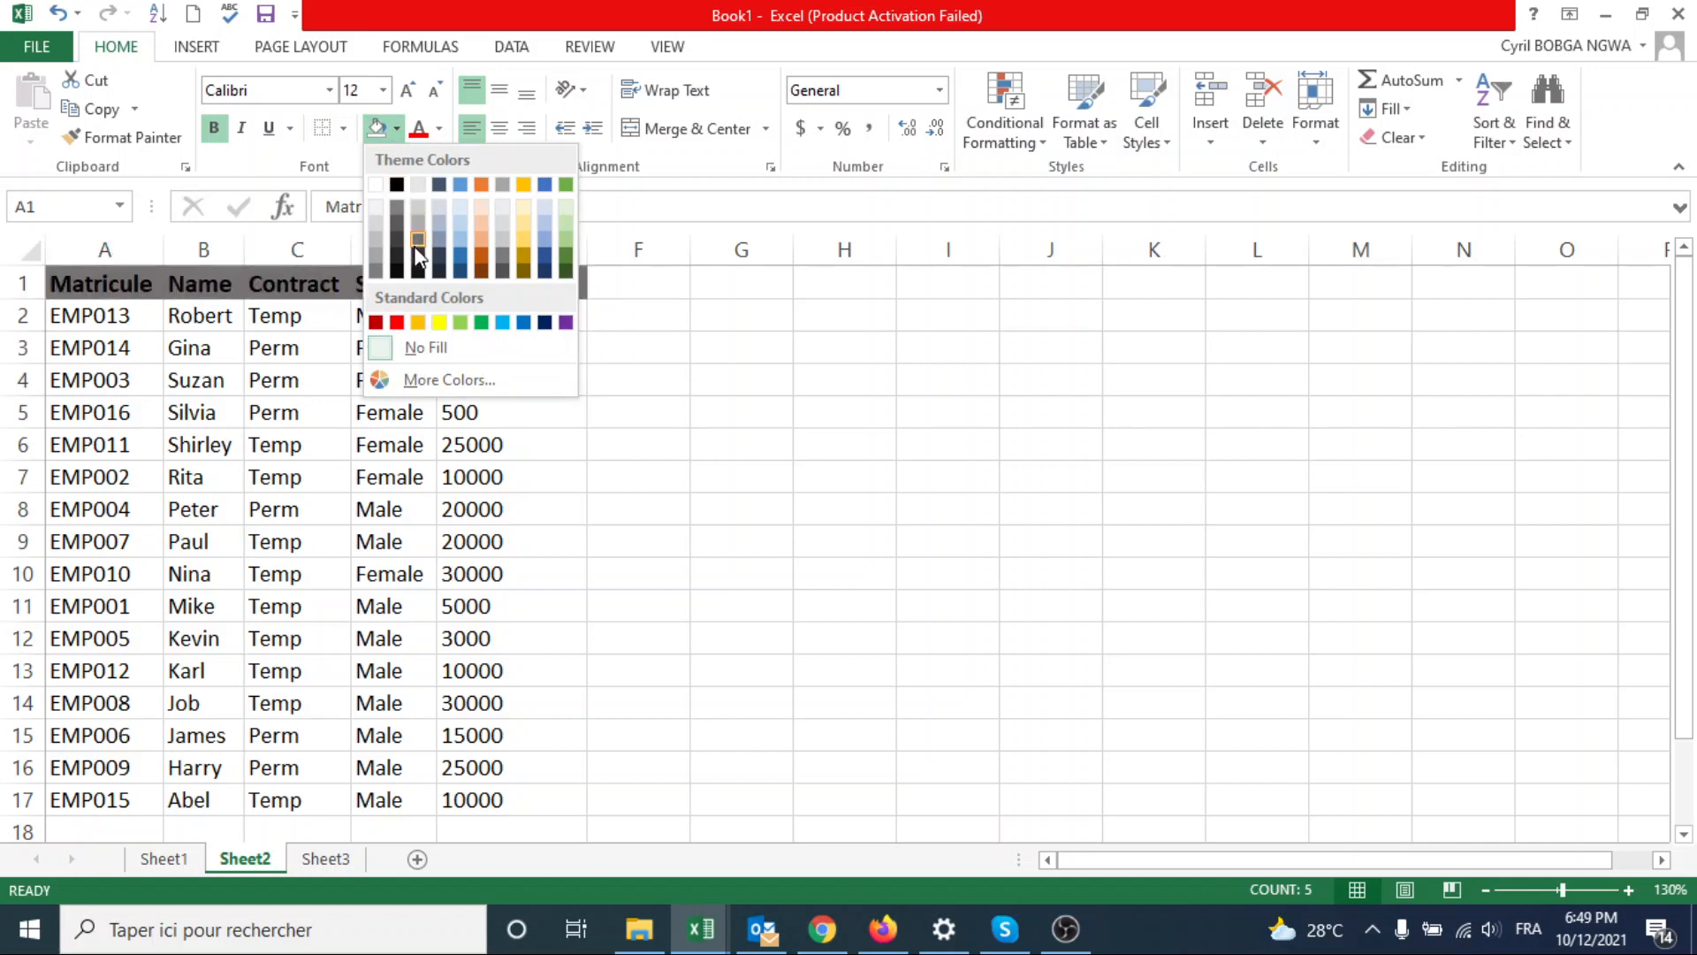
{"action": "left_click", "coordinate": [376, 243]}
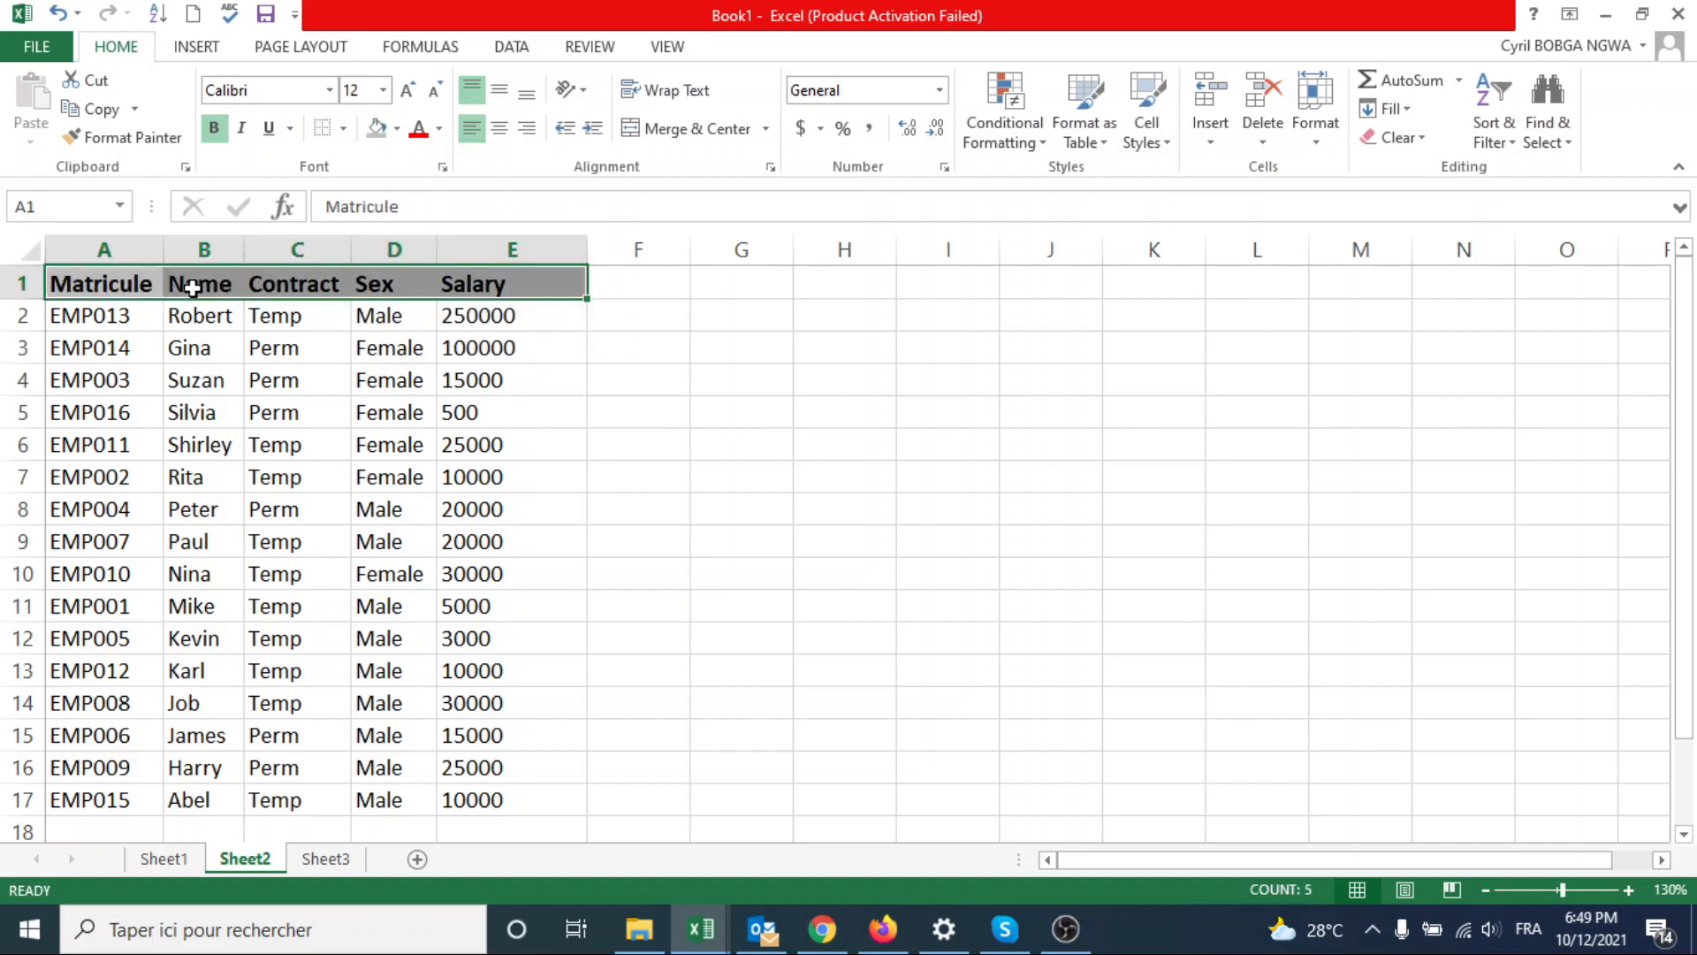
- Apply All Borders to the whole employee table, A1:E17
{"action": "left_click", "coordinate": [133, 283]}
{"action": "left_click_drag", "start_coordinate": [132, 282], "coordinate": [541, 792]}
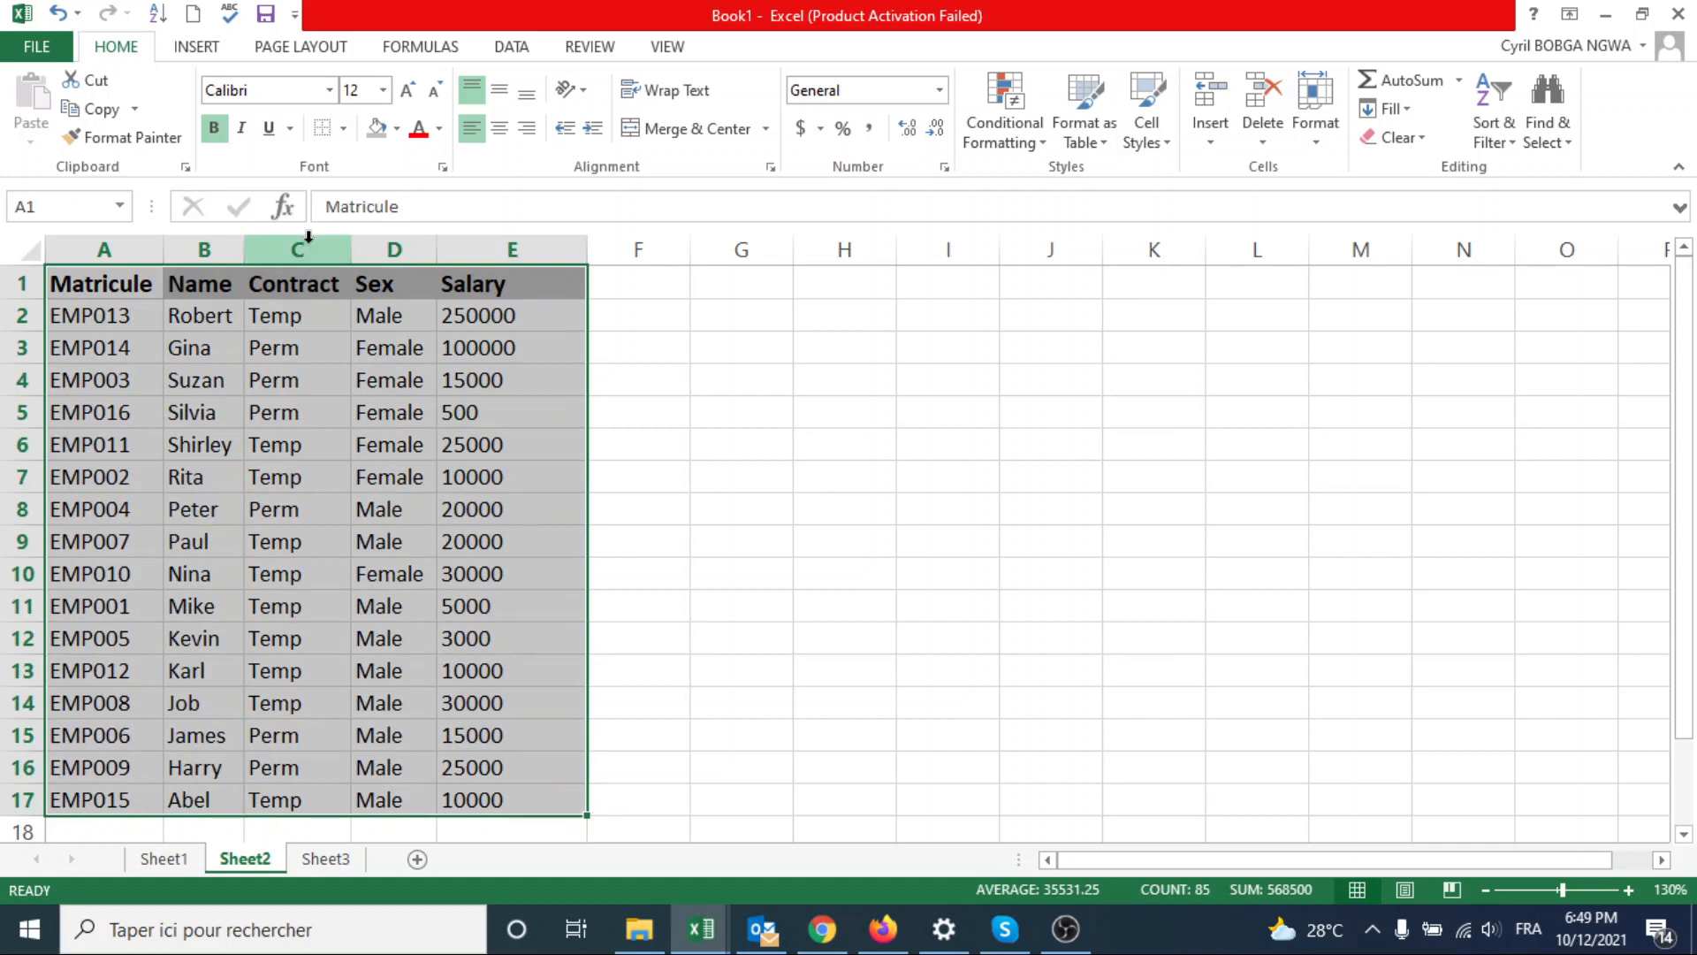
{"action": "left_click", "coordinate": [343, 128]}
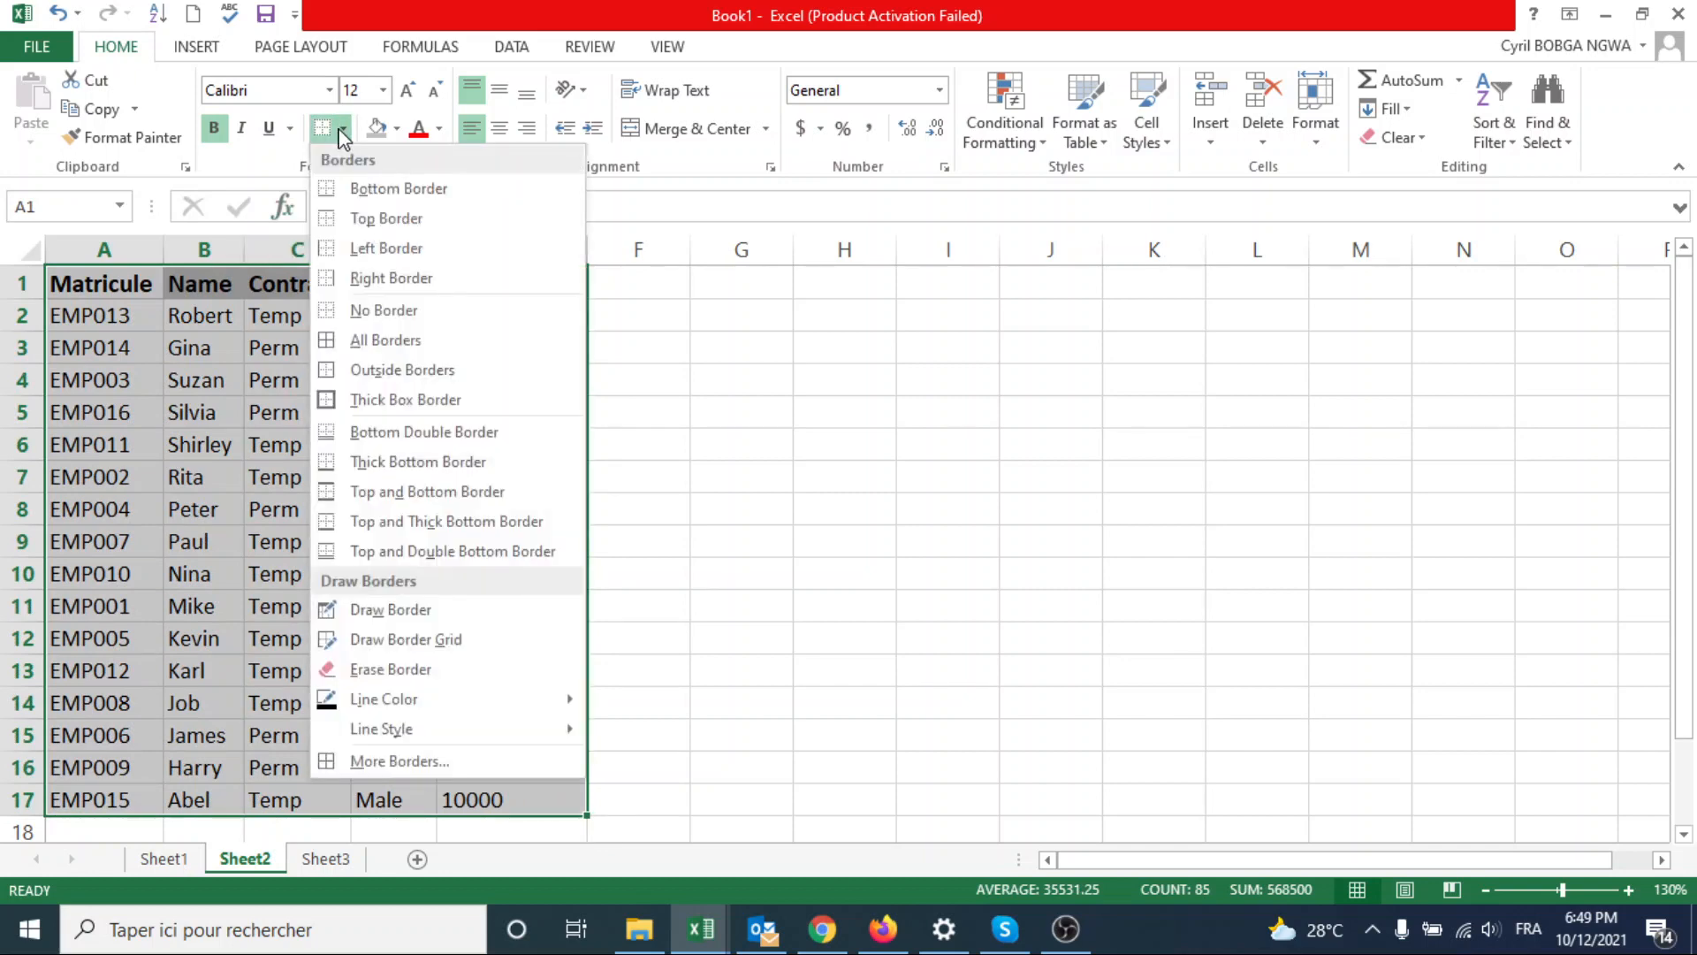
{"action": "left_click", "coordinate": [402, 339]}
{"action": "left_click", "coordinate": [427, 476]}
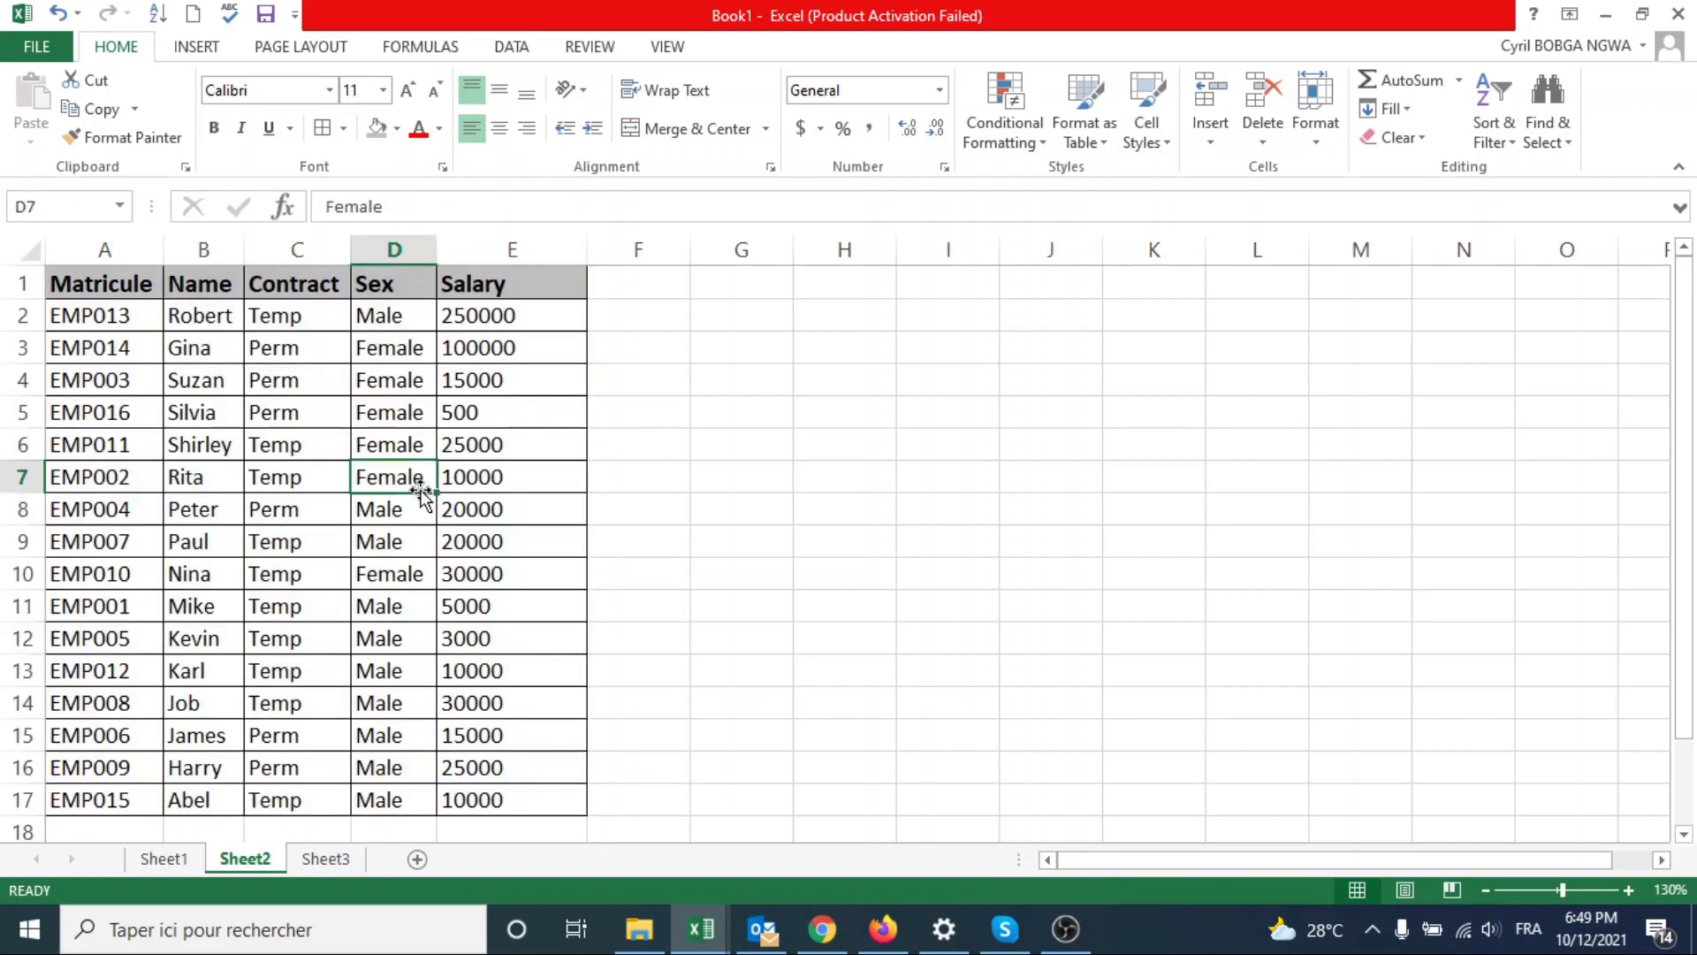
- Format the salary values in E2:E17 as Number with 0 decimal places and the 1000 separator
{"action": "left_click_drag", "start_coordinate": [522, 315], "coordinate": [541, 792]}
{"action": "right_click", "coordinate": [508, 424]}
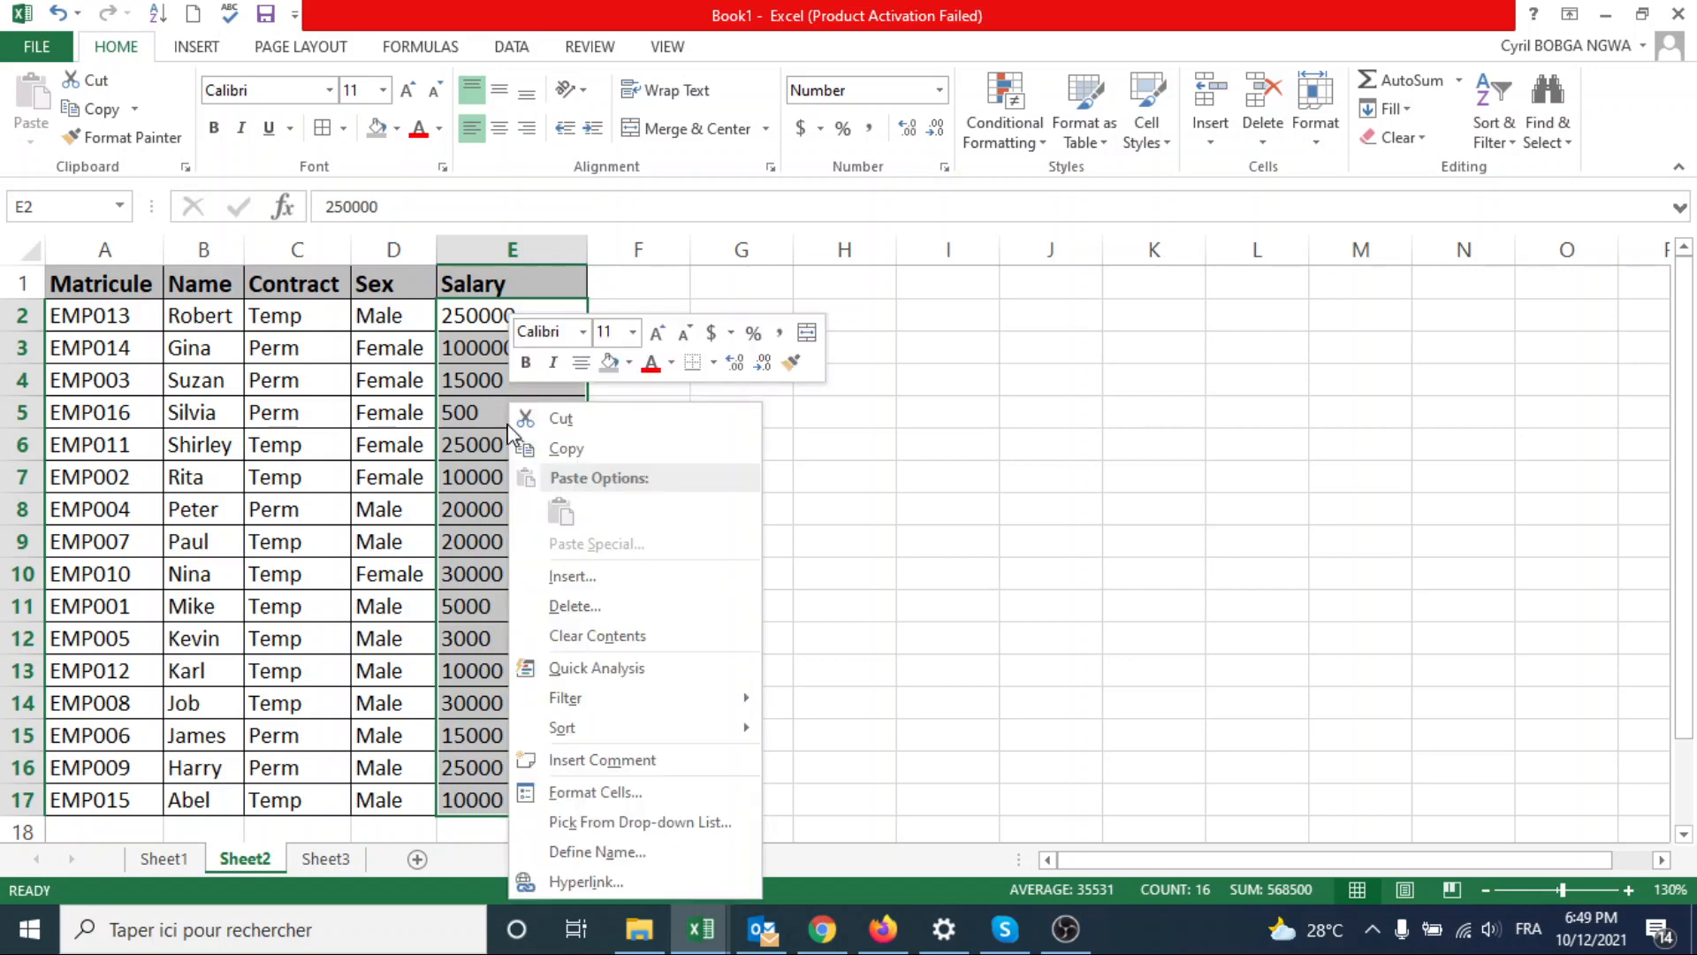
{"action": "left_click", "coordinate": [656, 785]}
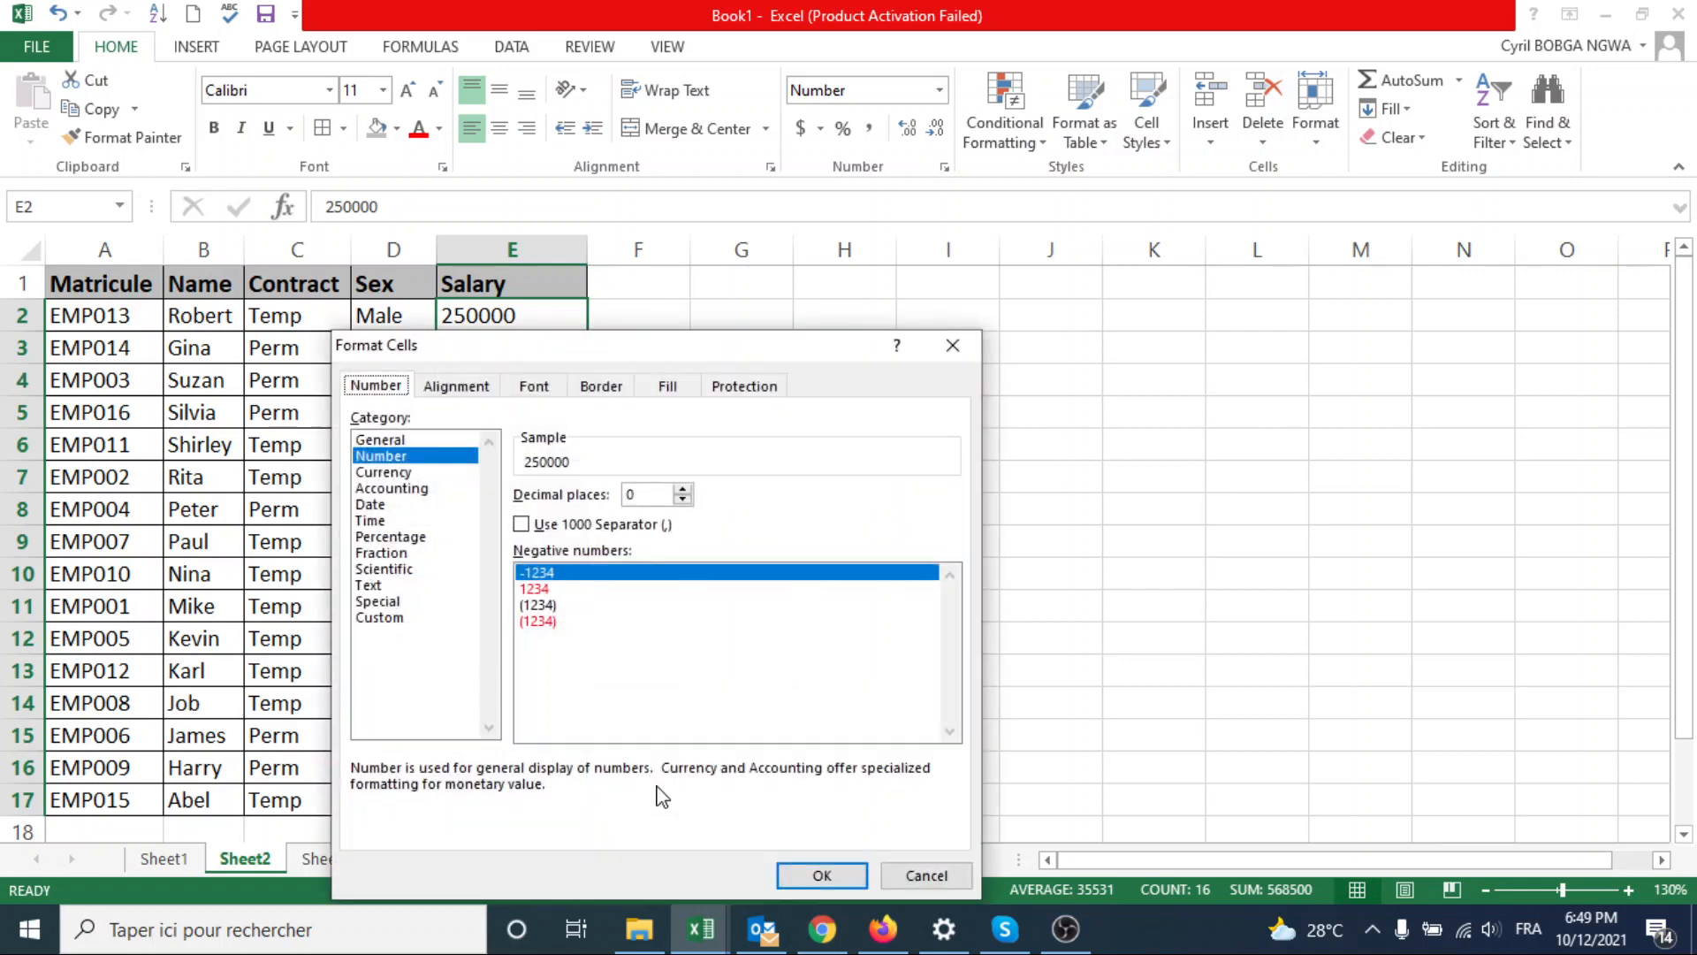
{"action": "left_click", "coordinate": [421, 462]}
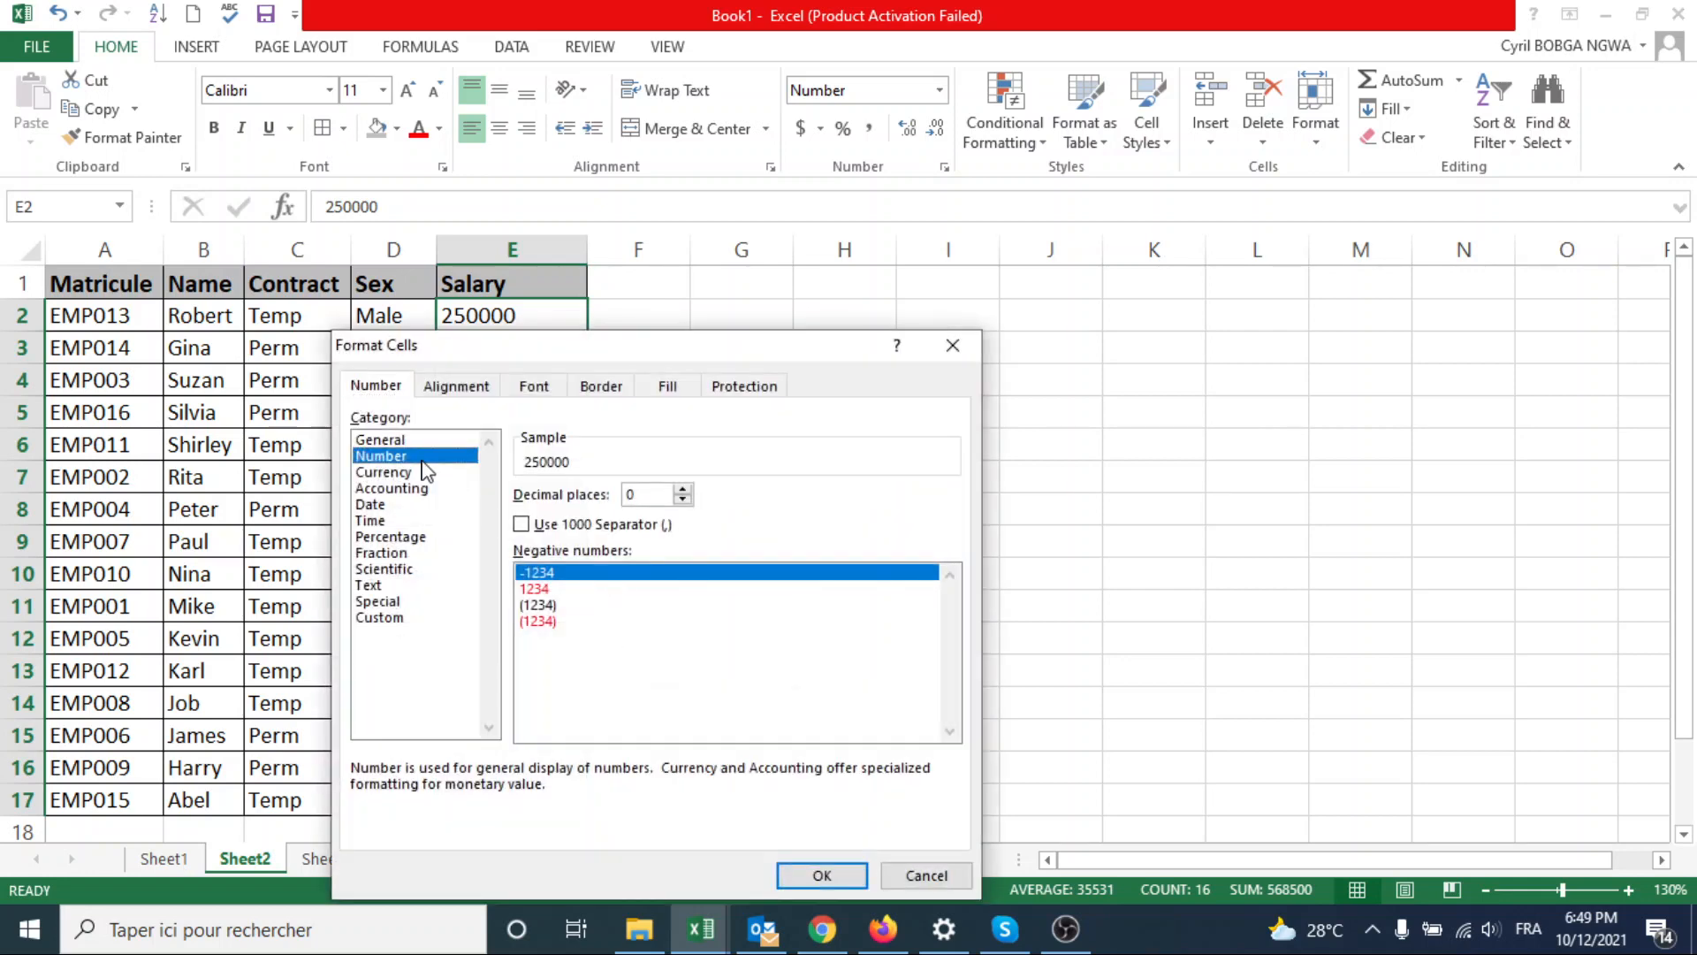
{"action": "left_click", "coordinate": [685, 500]}
{"action": "left_click", "coordinate": [536, 526]}
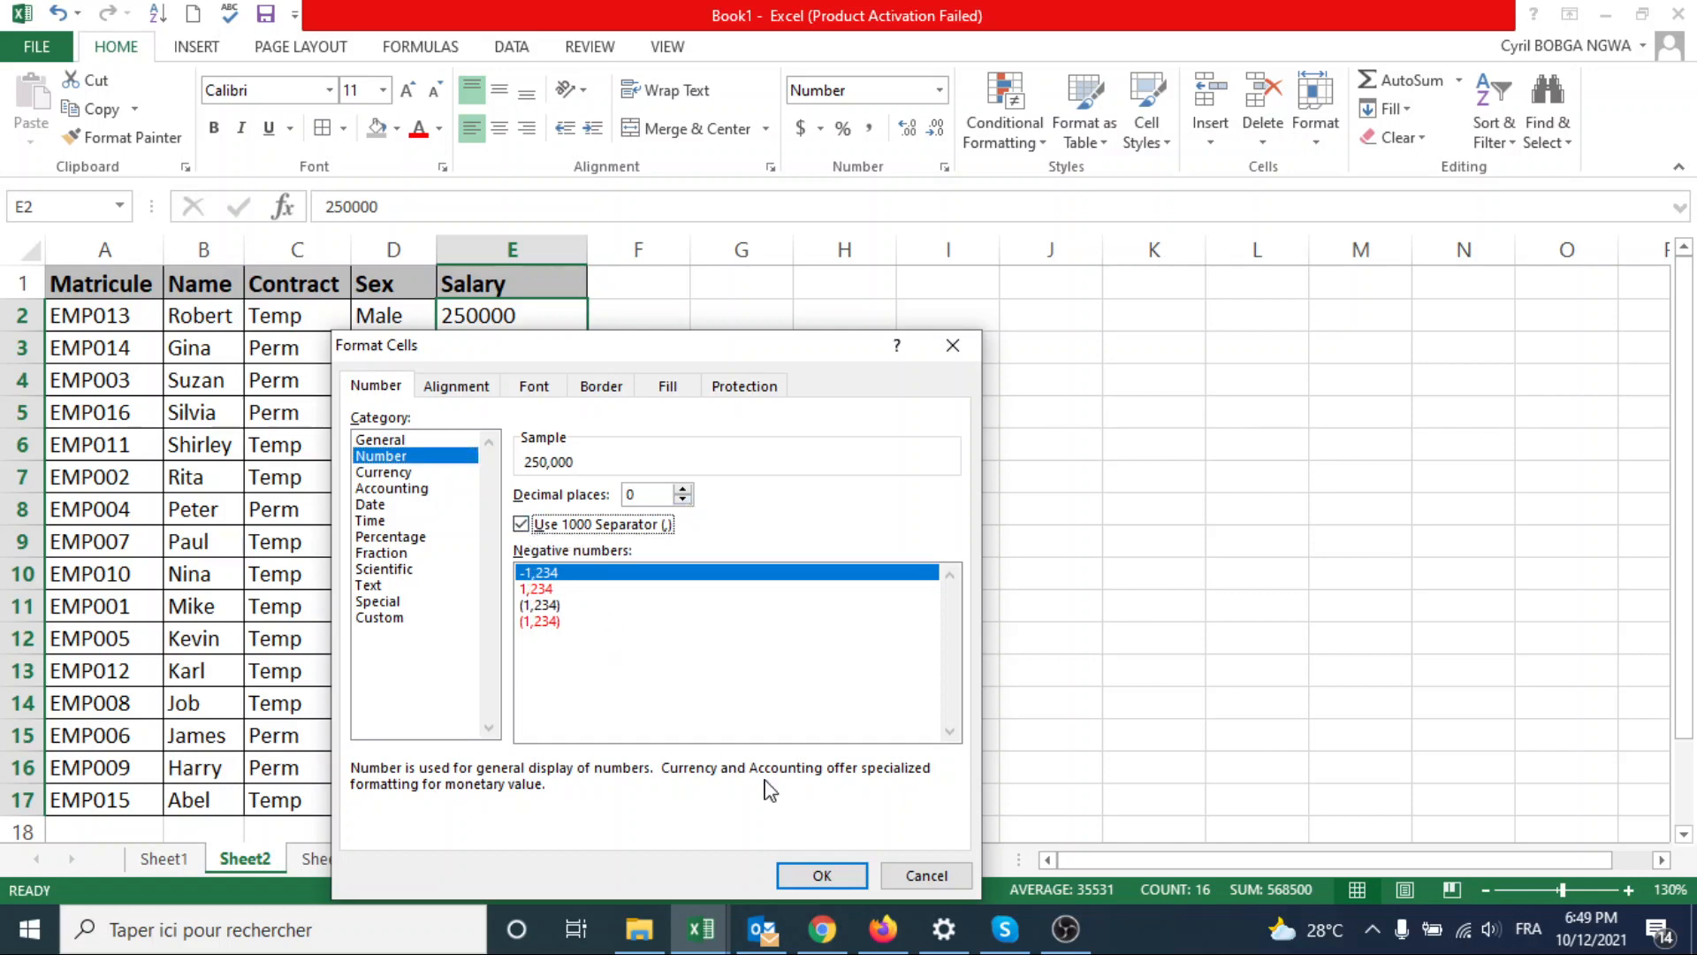
{"action": "left_click", "coordinate": [822, 876]}
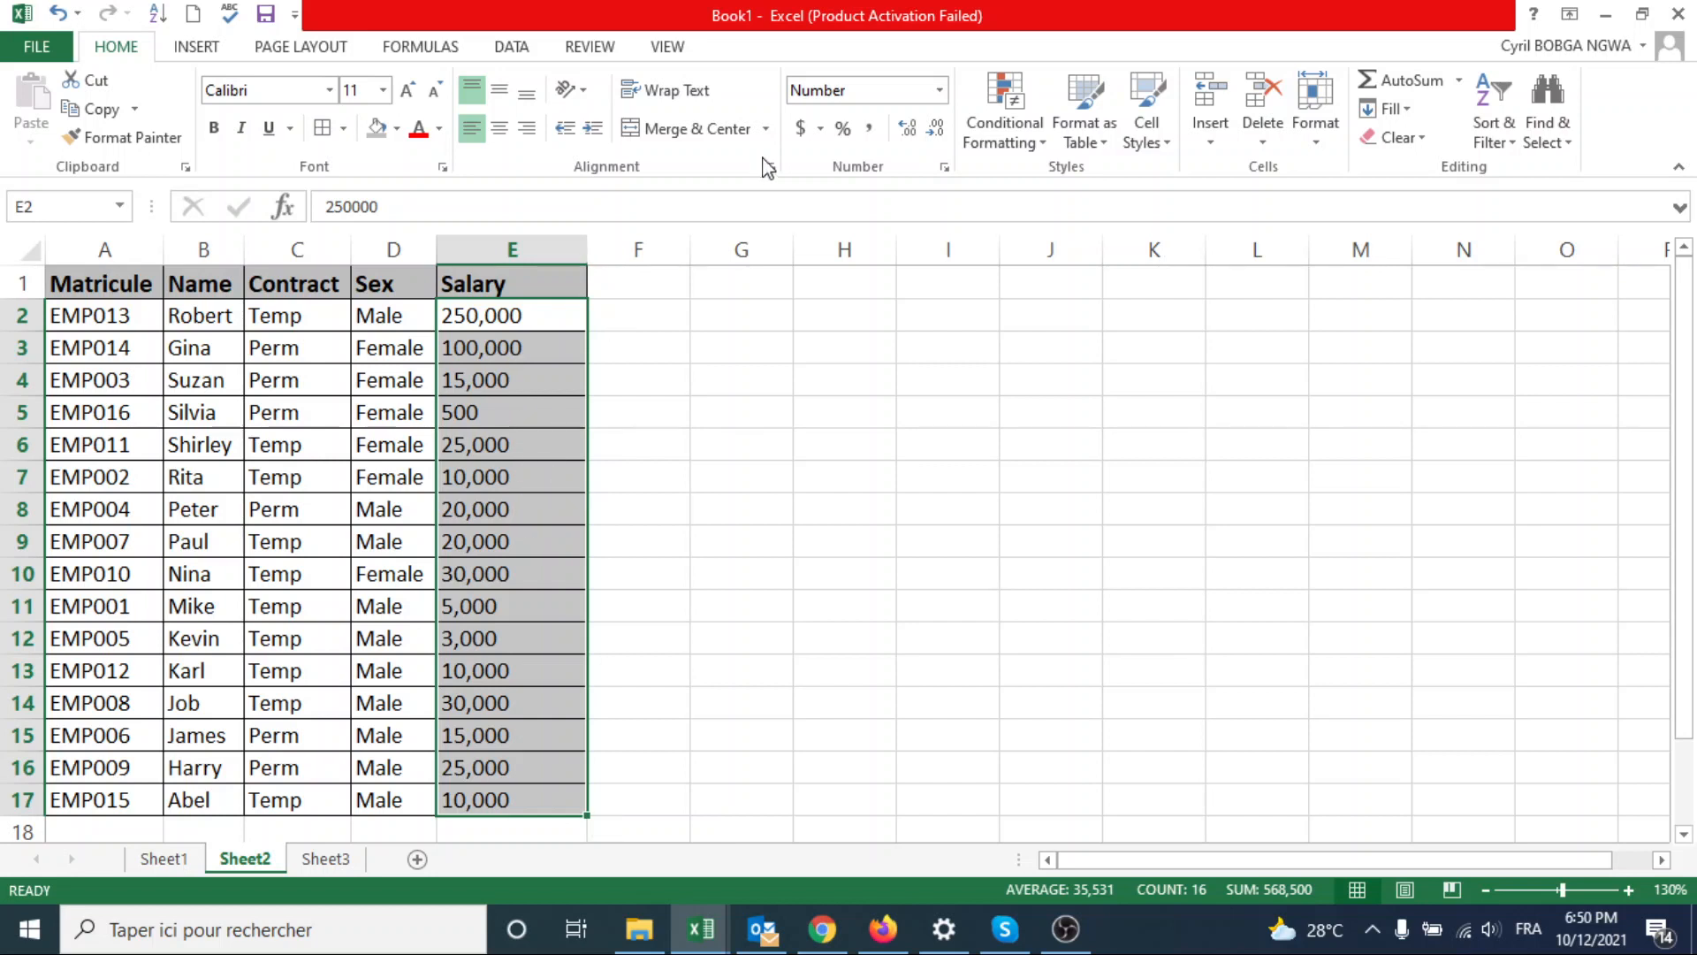
- Apply the dollar accounting format to the salaries in E2:E17 and reduce them to zero decimal places
{"action": "left_click", "coordinate": [801, 130]}
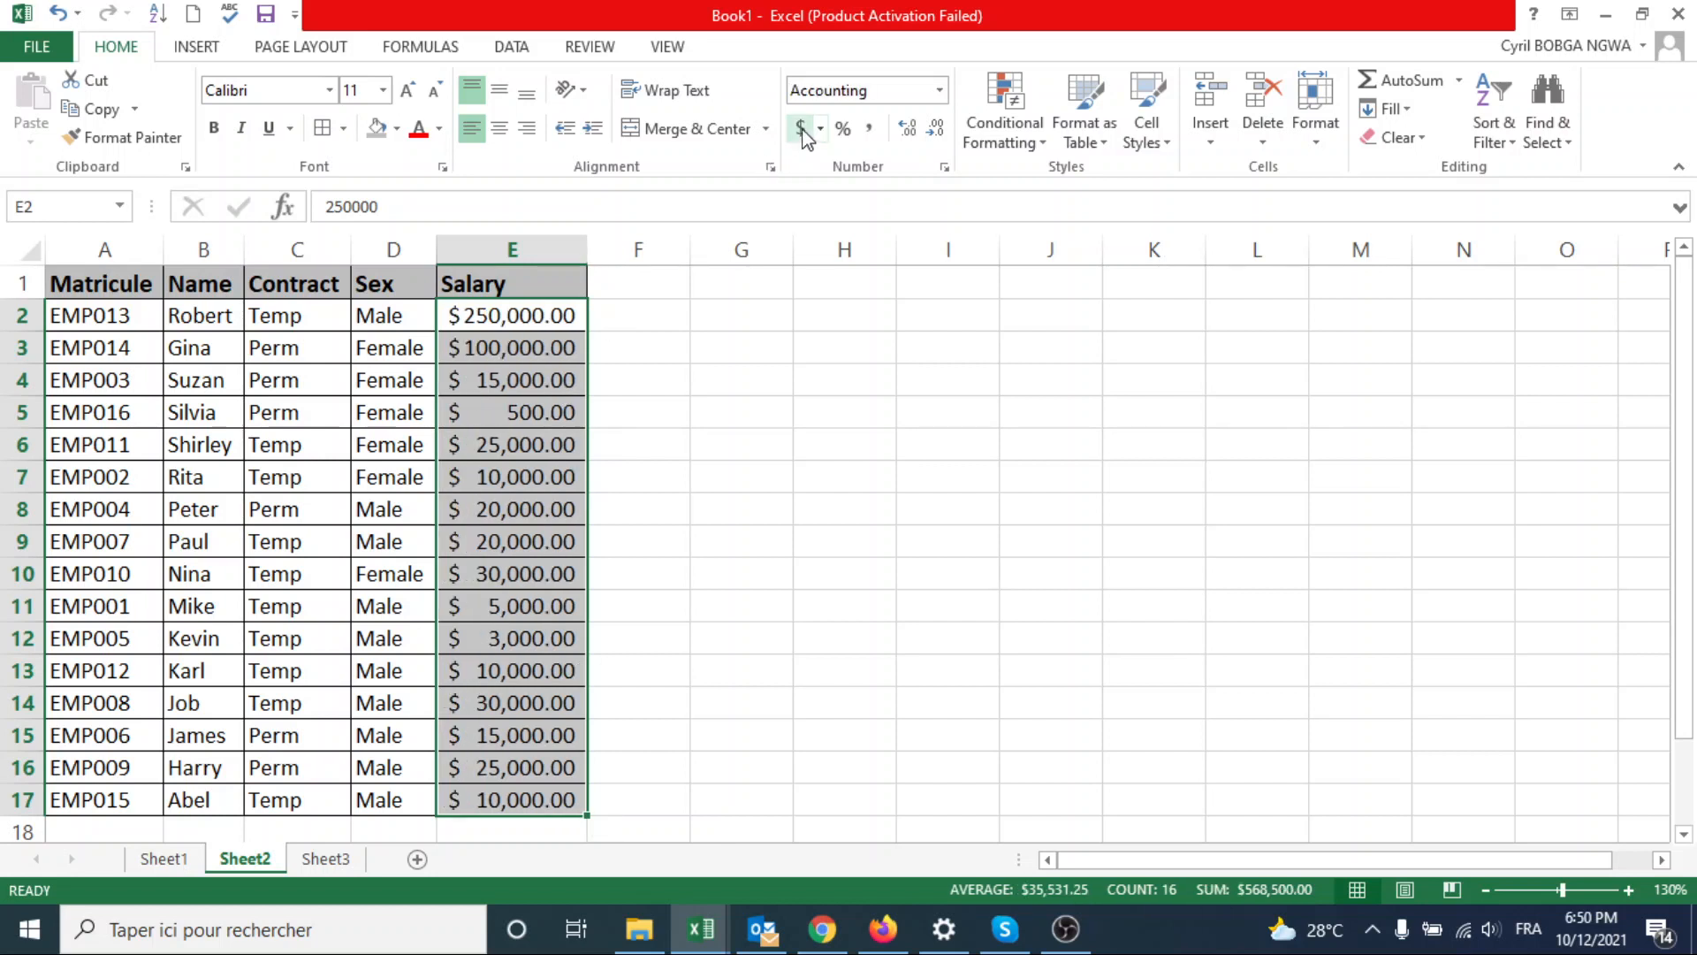
{"action": "left_click", "coordinate": [935, 130]}
{"action": "left_click", "coordinate": [935, 130]}
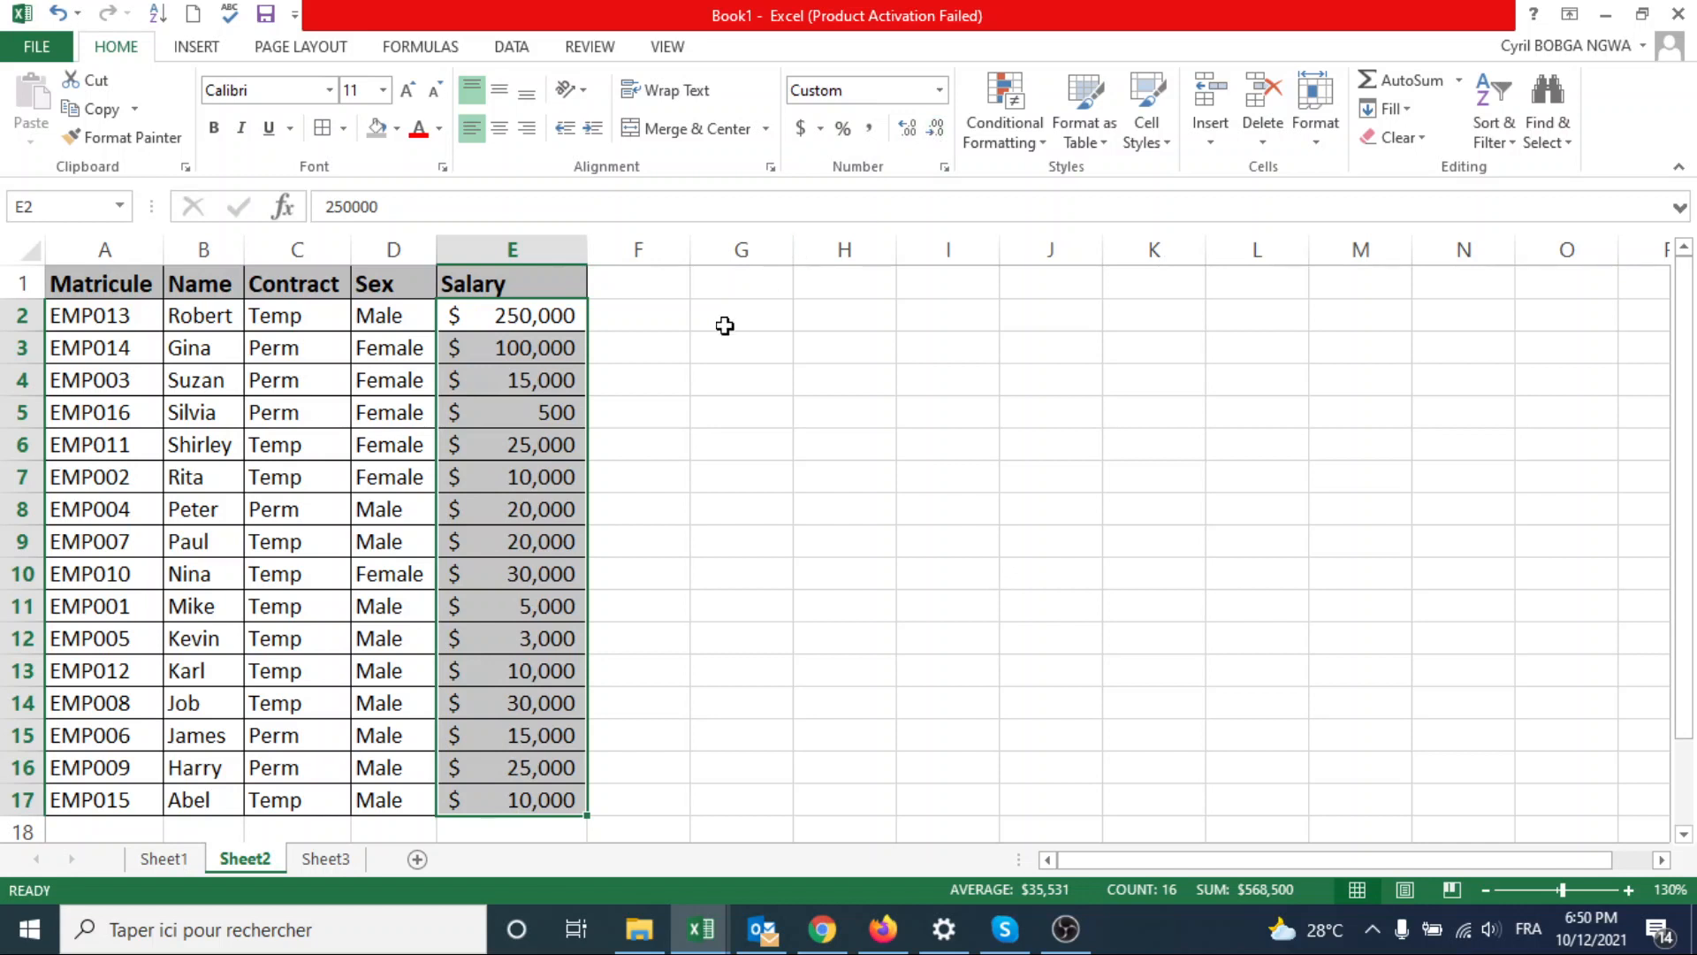
{"action": "left_click", "coordinate": [673, 445]}
- Center the contents of the whole table A1:E17 horizontally and align them to the middle vertically
{"action": "left_click_drag", "start_coordinate": [114, 285], "coordinate": [540, 809]}
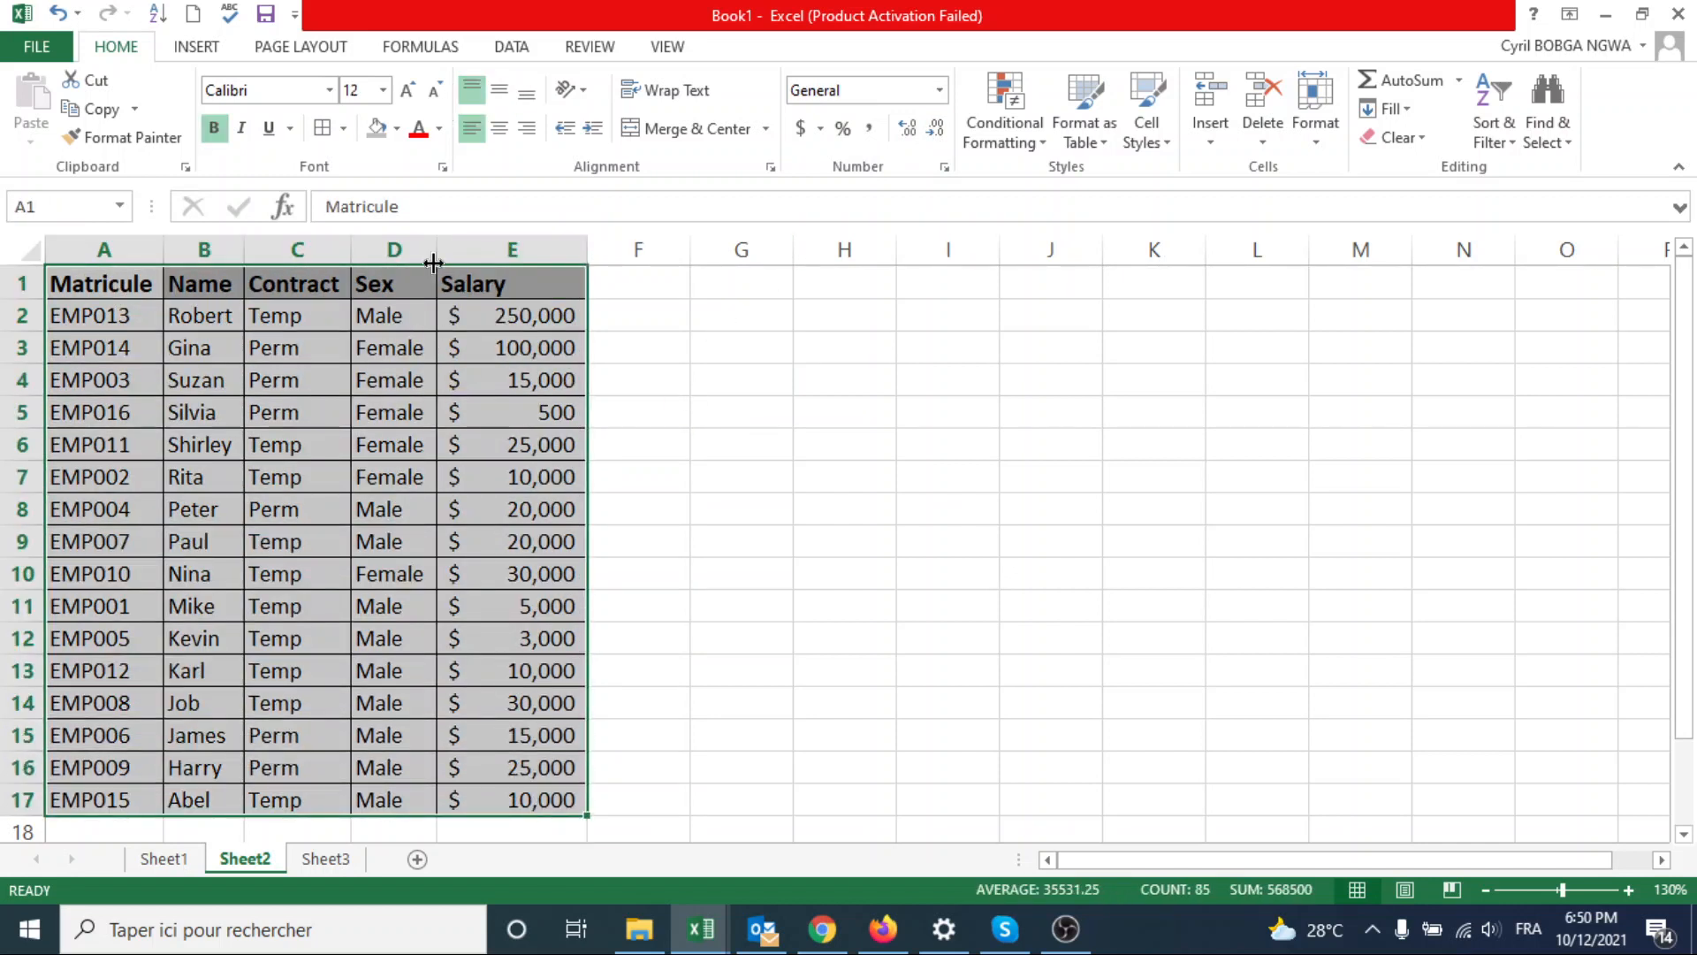
{"action": "left_click", "coordinate": [501, 129]}
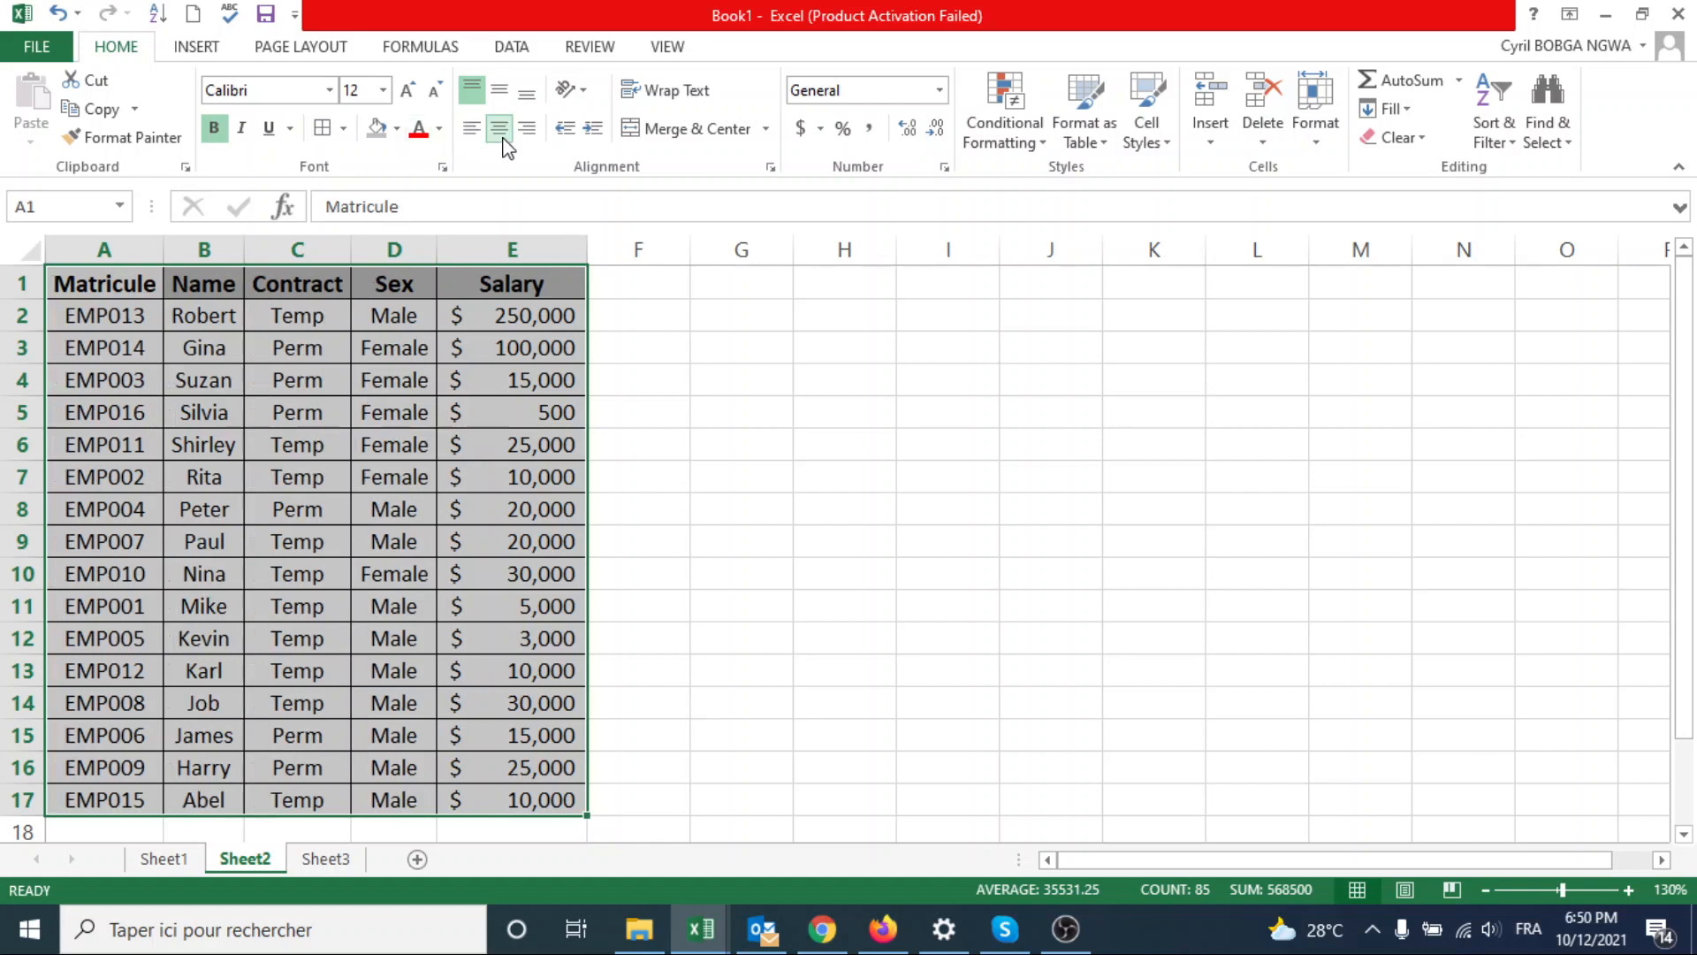
{"action": "left_click", "coordinate": [504, 92]}
- Sort the employee table by the Salary column from smallest to largest
{"action": "left_click", "coordinate": [461, 476]}
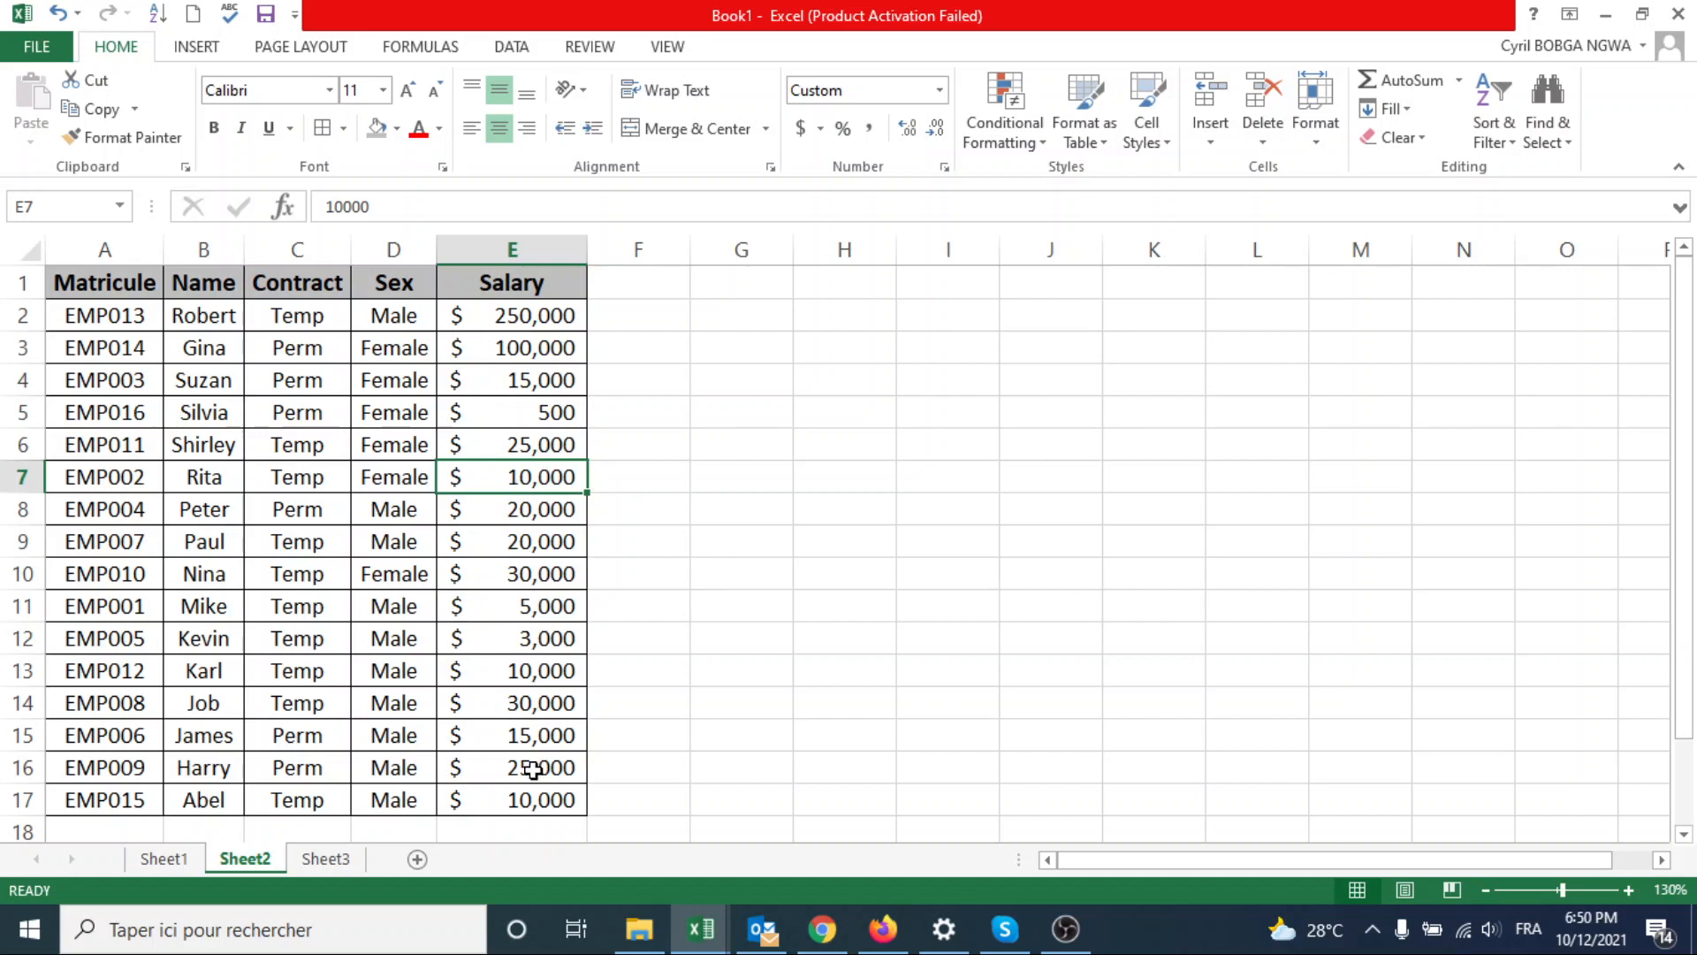
{"action": "right_click", "coordinate": [514, 479]}
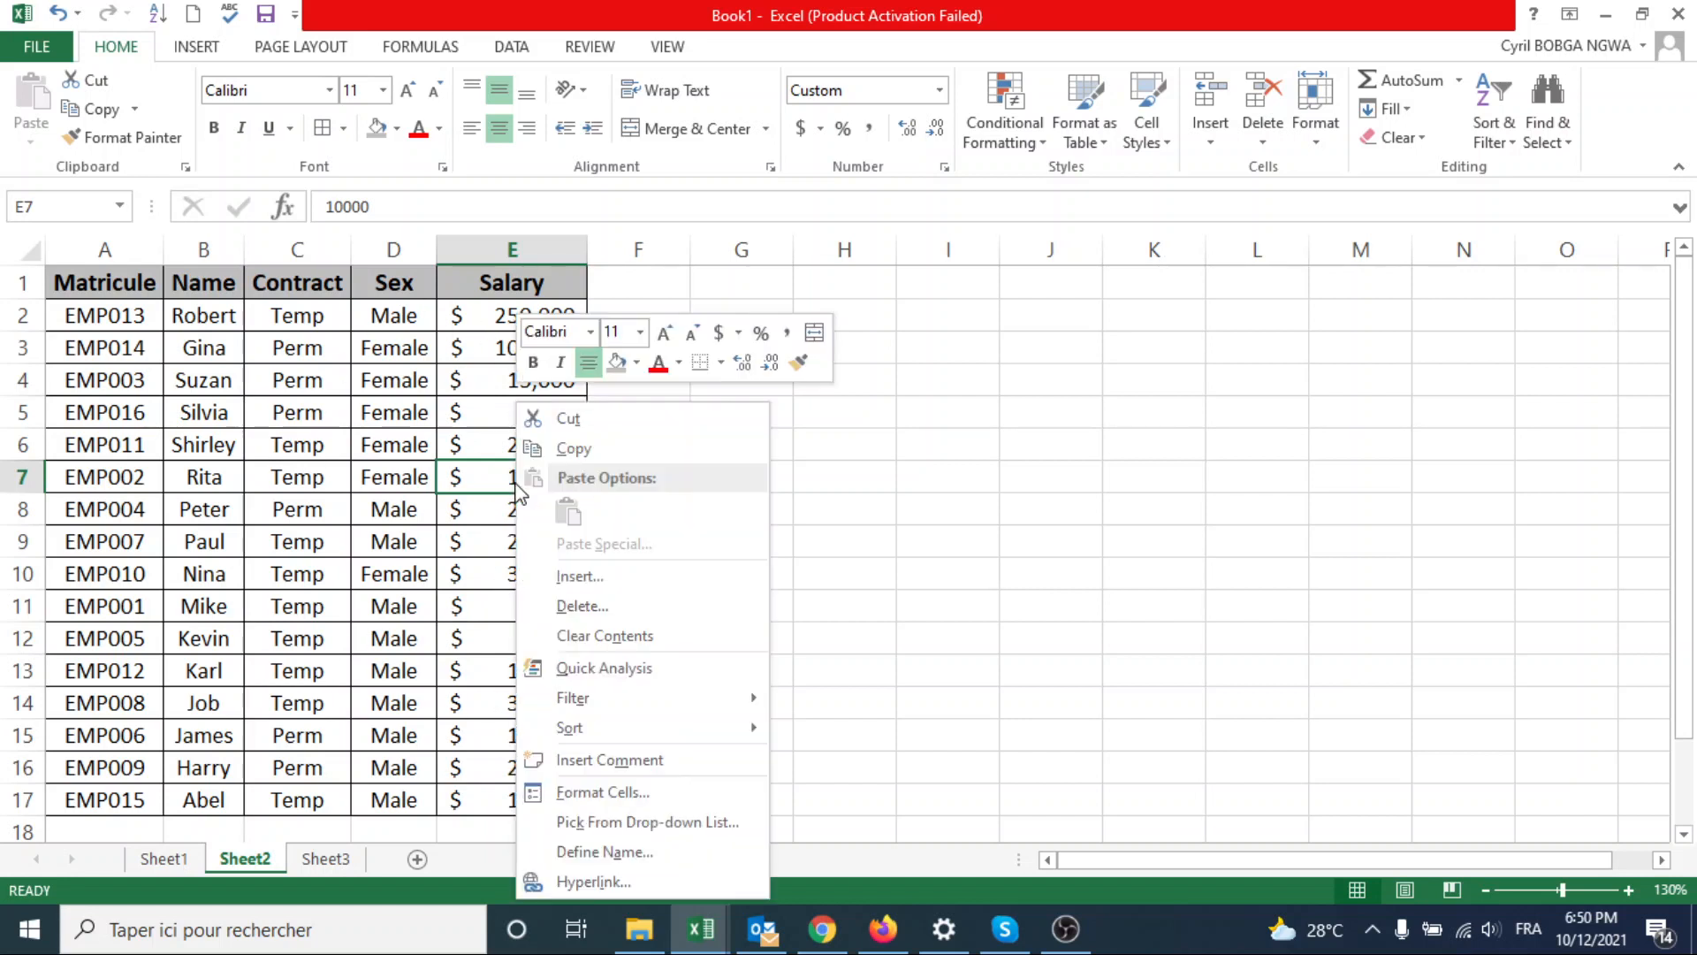
{"action": "mouse_move", "coordinate": [678, 731]}
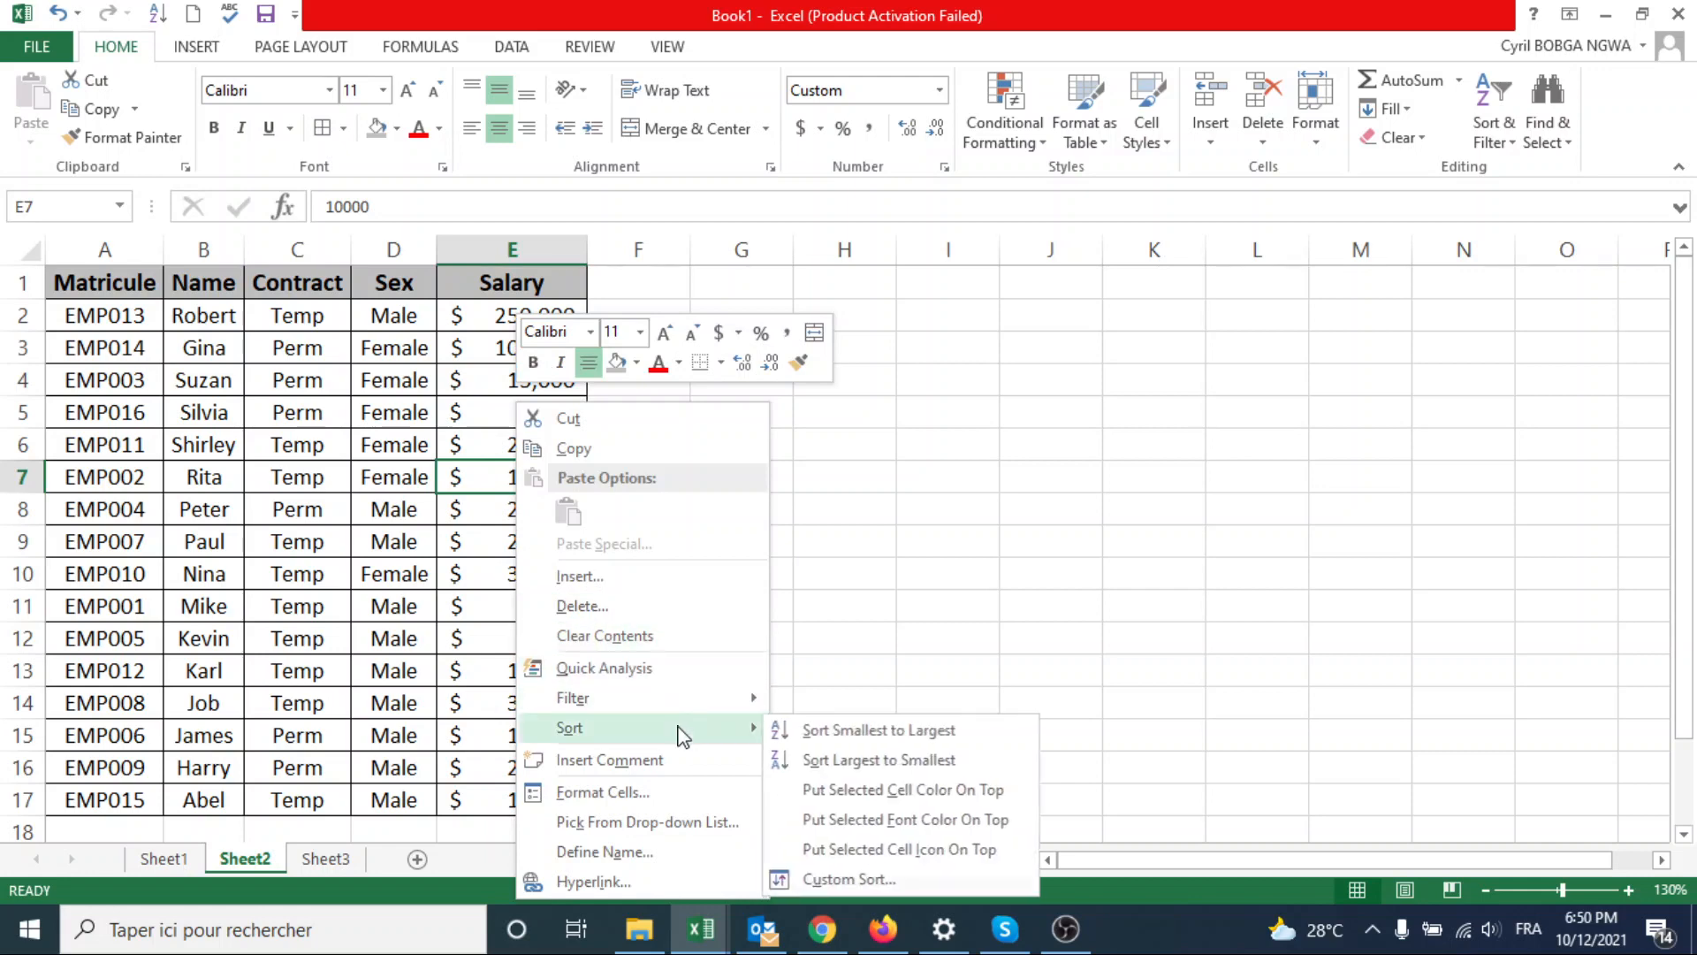
{"action": "left_click", "coordinate": [885, 730]}
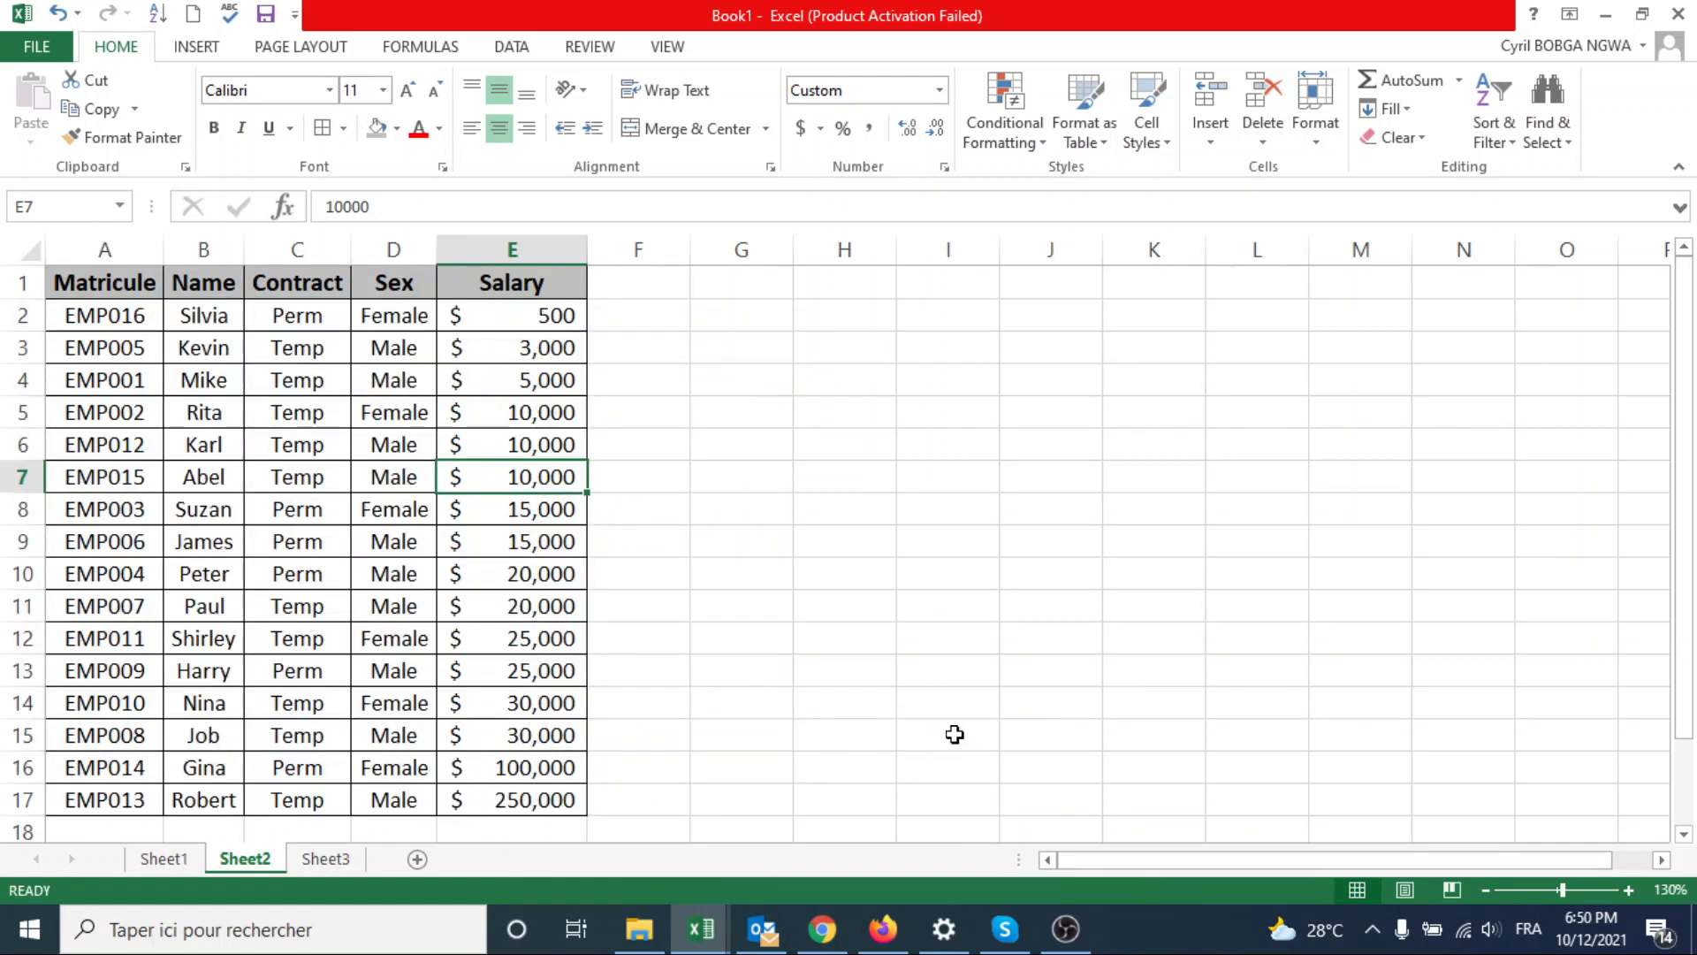
{"action": "left_click", "coordinate": [546, 318]}
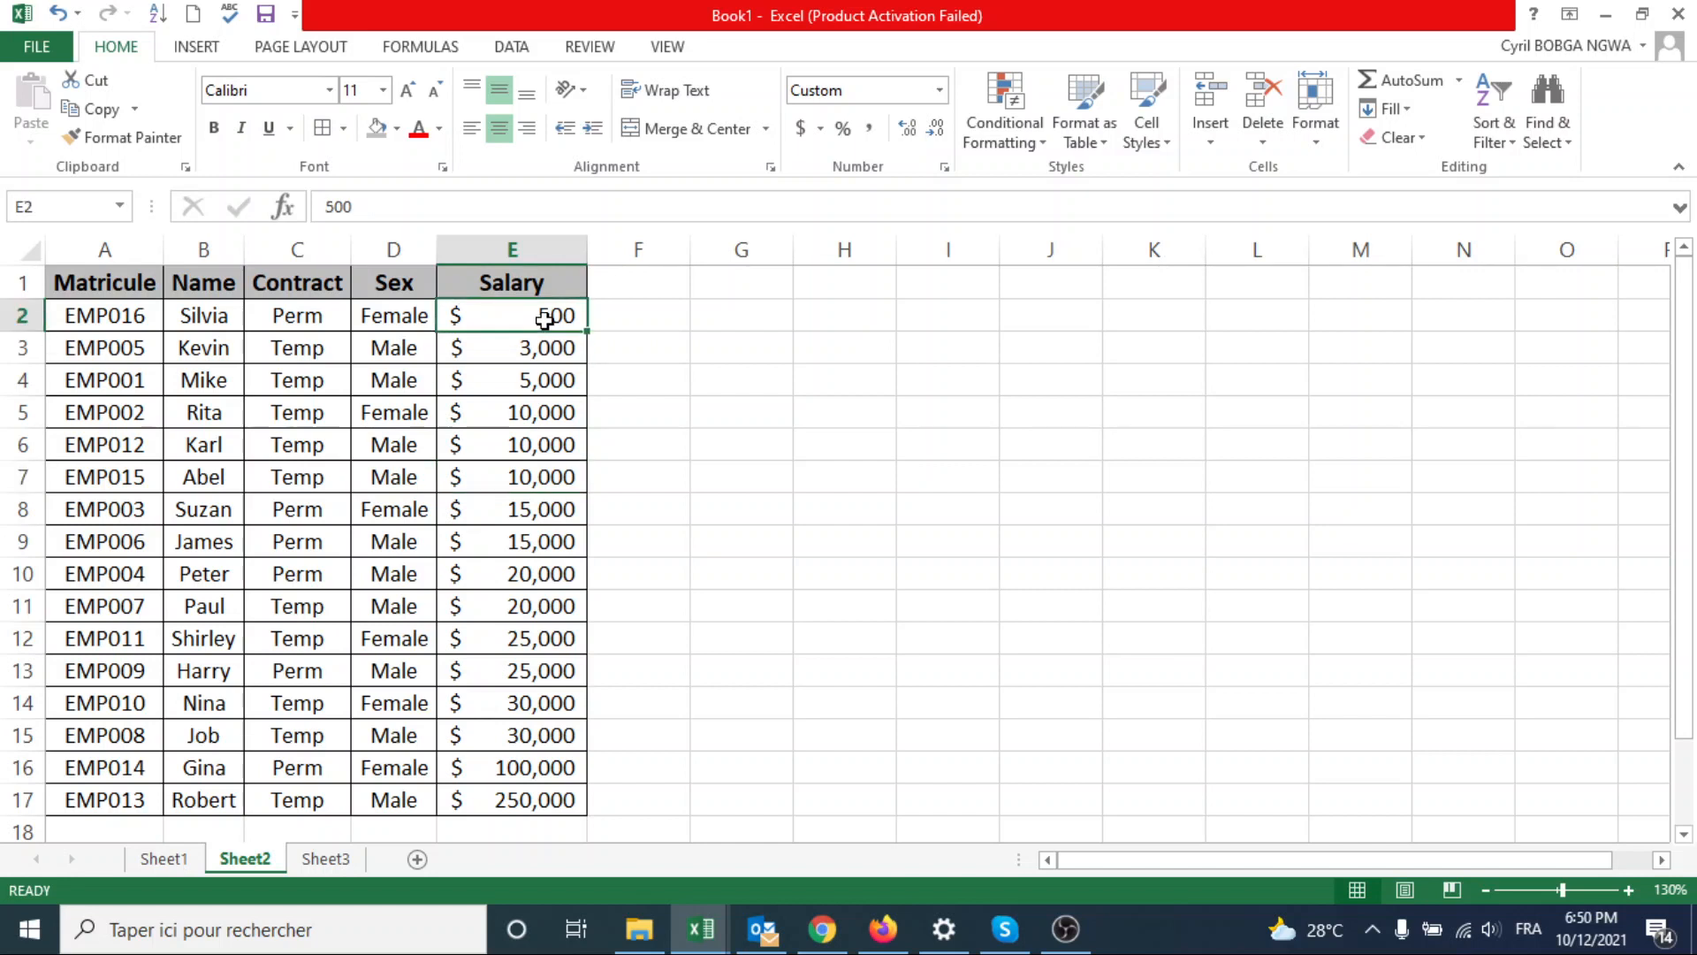
{"action": "left_click", "coordinate": [549, 806]}
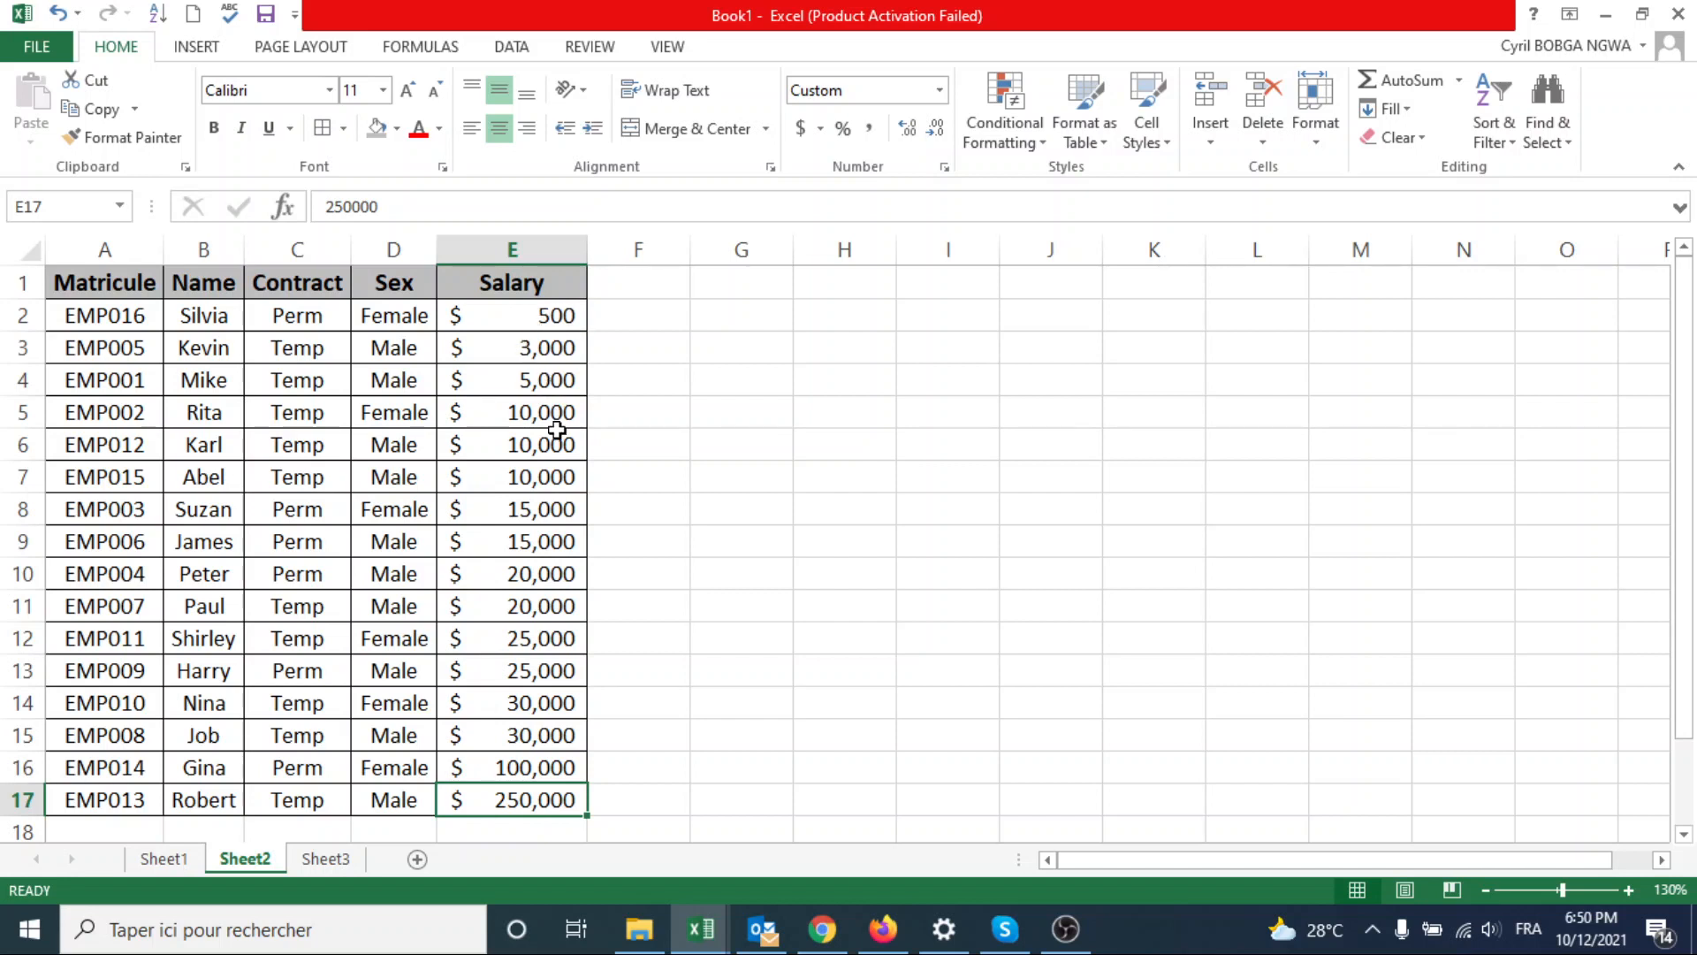
- Sort the employee table by the Salary column from largest to smallest
{"action": "right_click", "coordinate": [507, 324]}
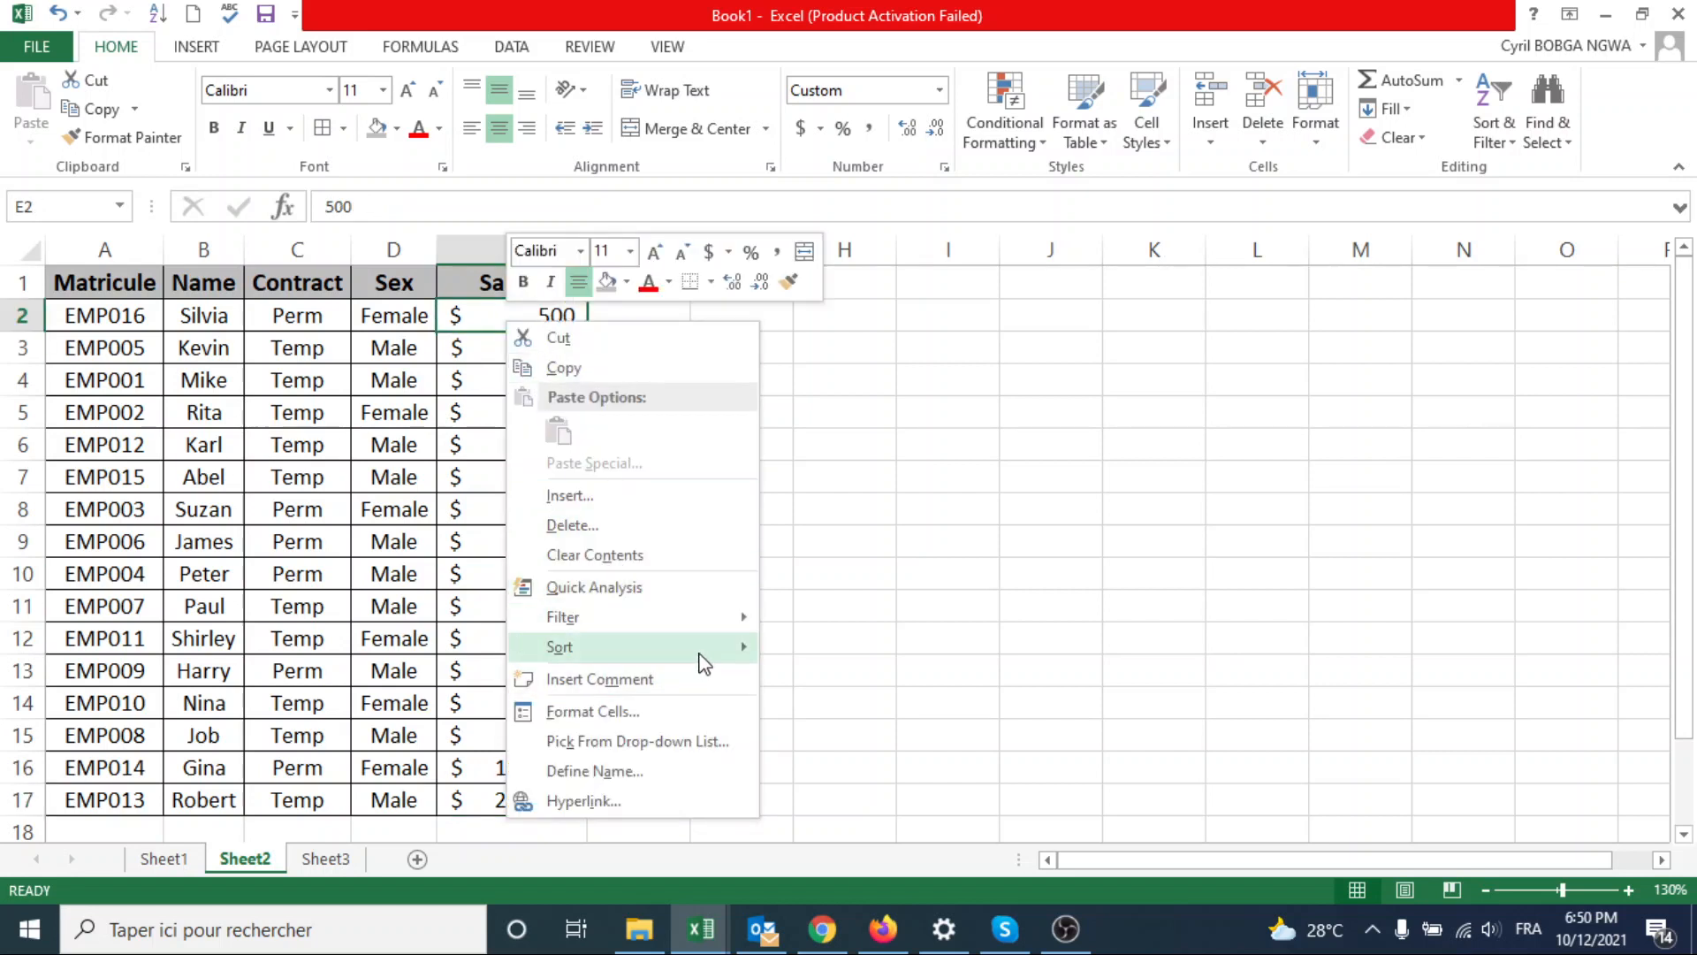
{"action": "mouse_move", "coordinate": [699, 656]}
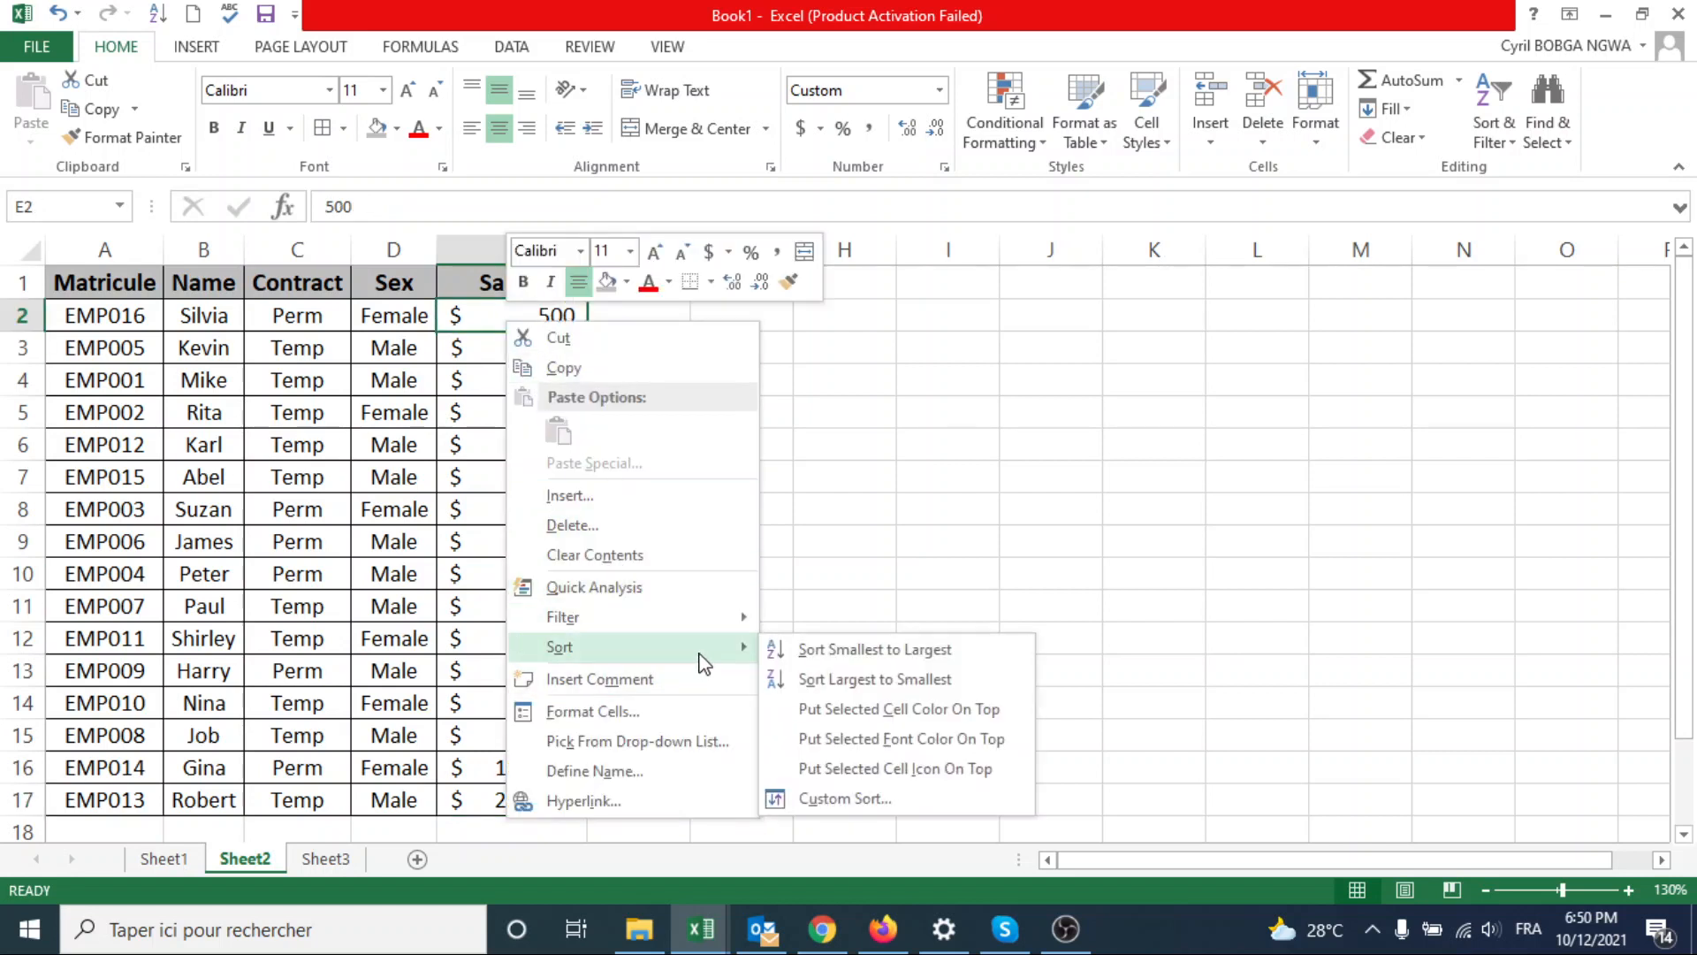
{"action": "left_click", "coordinate": [919, 679]}
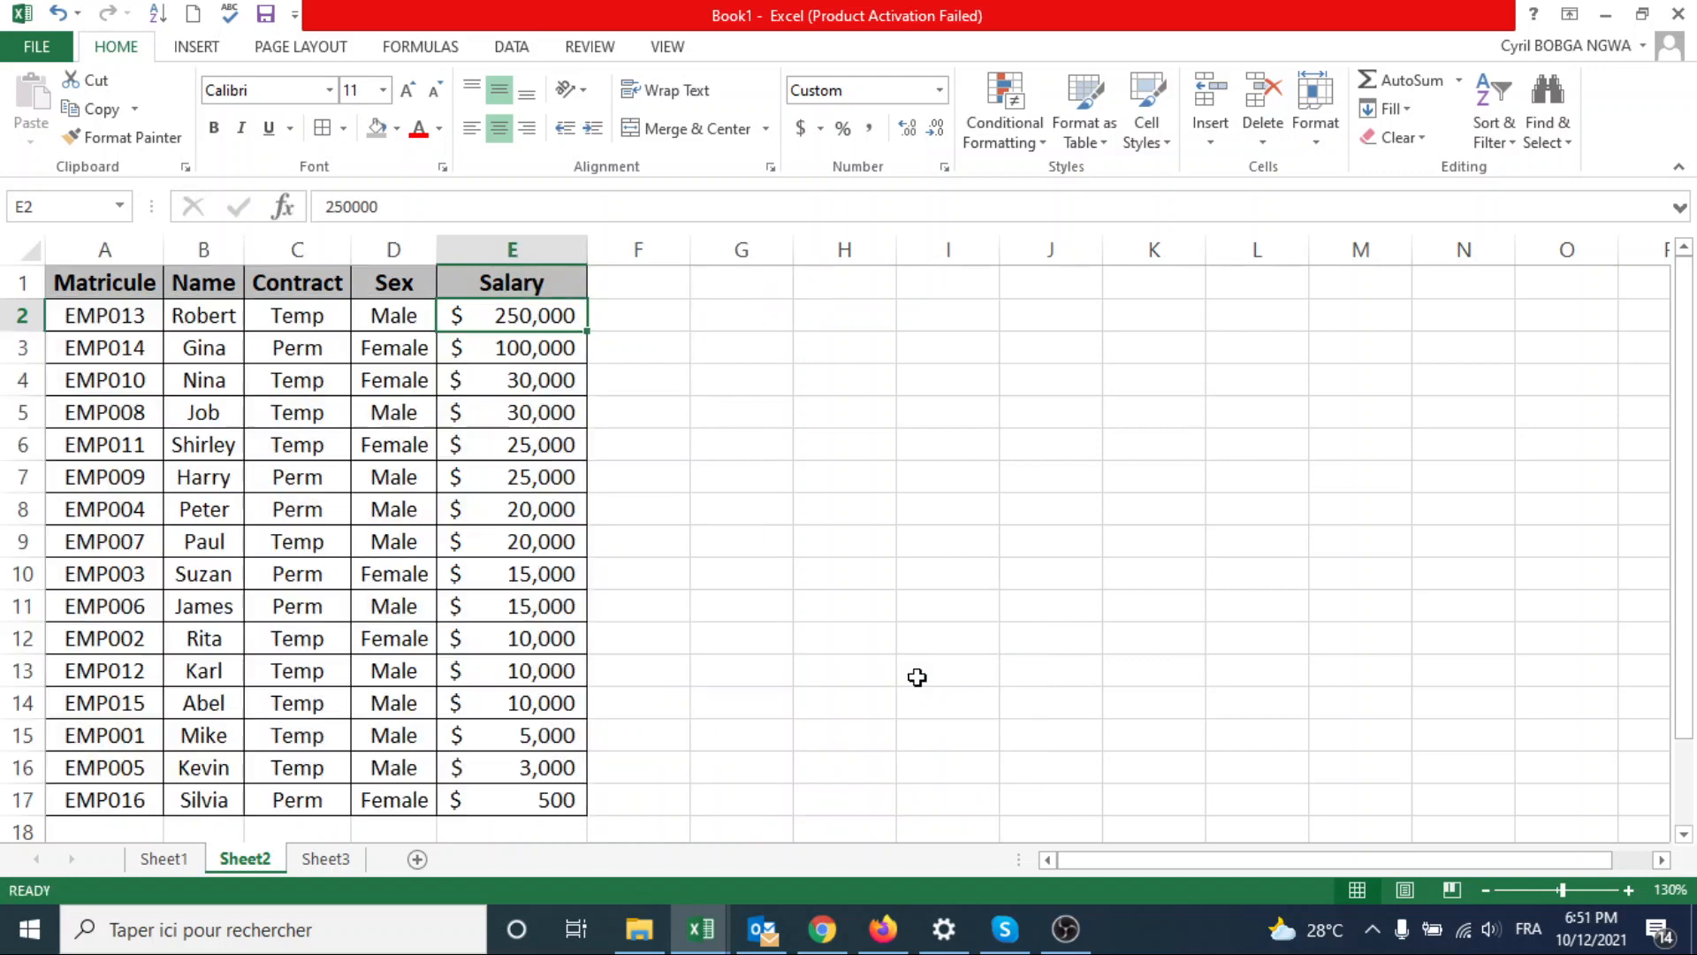
{"action": "left_click", "coordinate": [544, 355]}
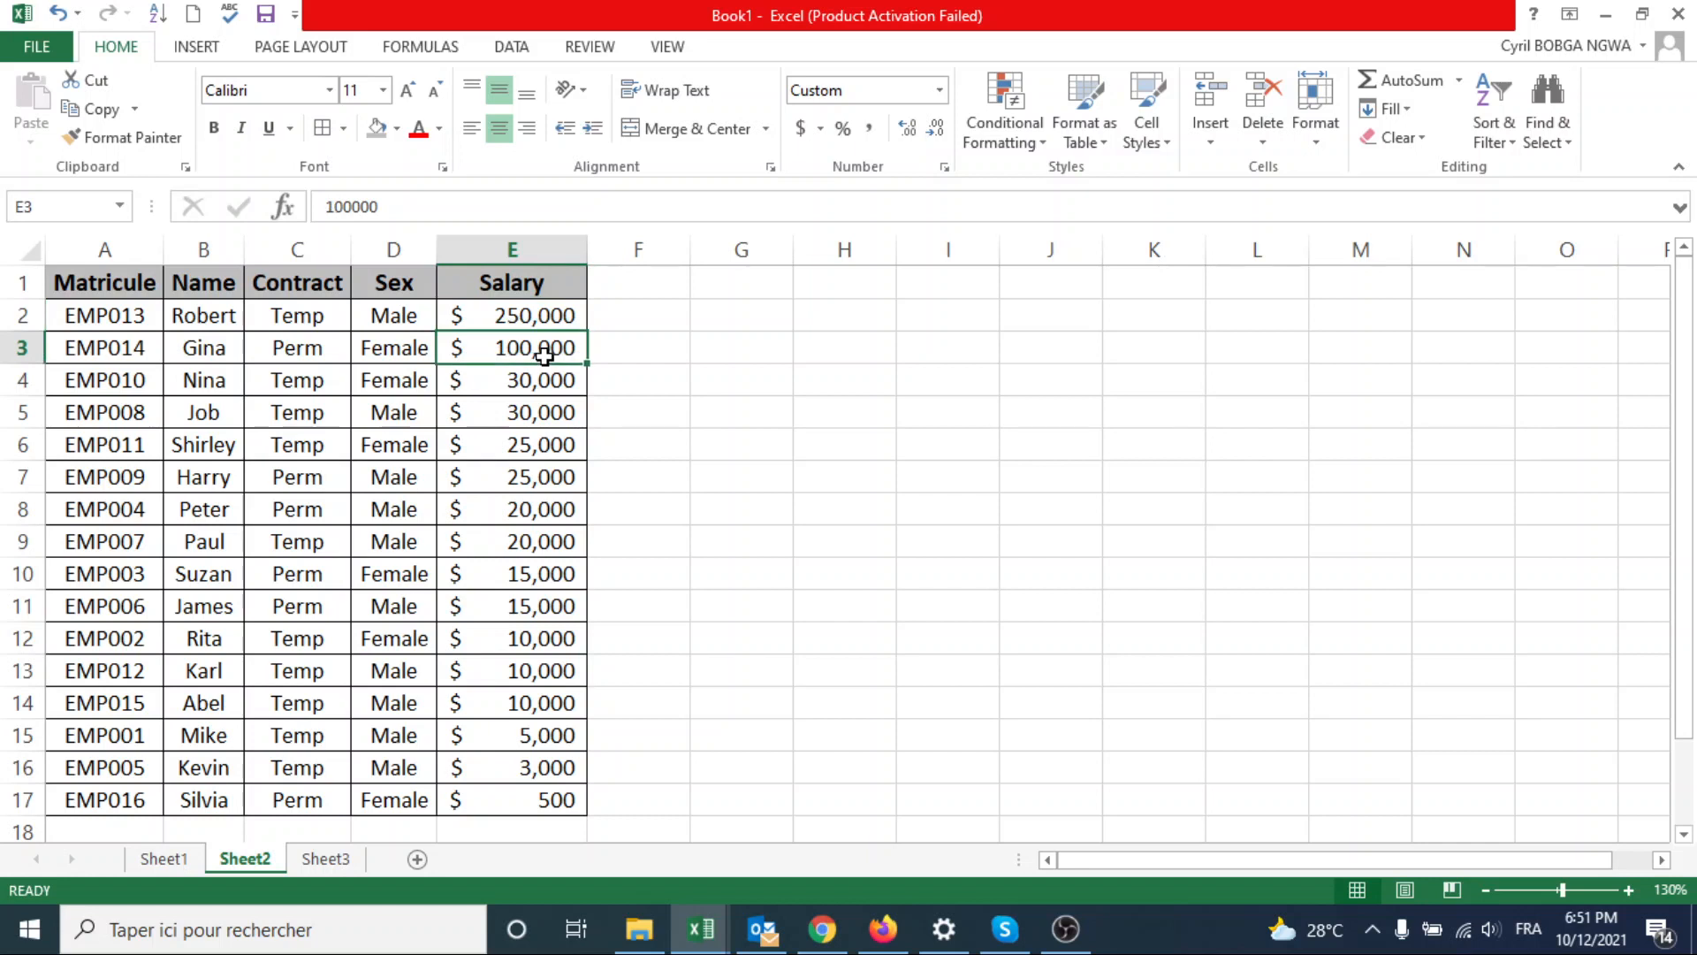
{"action": "left_click", "coordinate": [565, 797]}
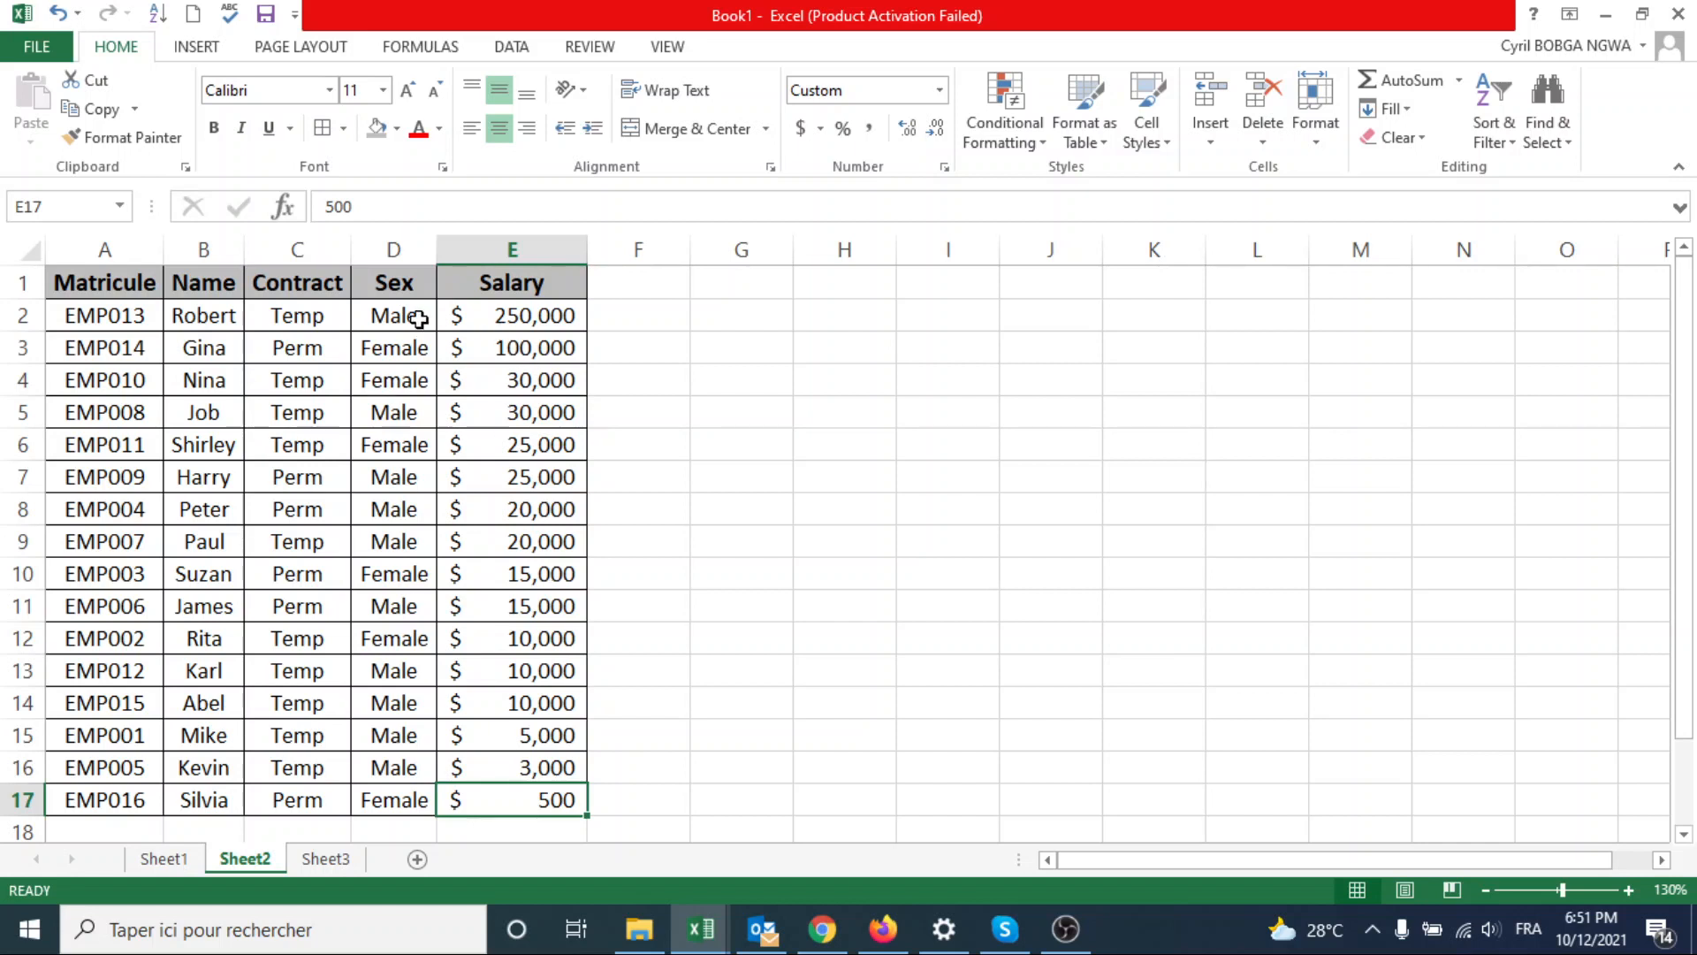
- Sort the employee table by the Name column from A to Z
{"action": "left_click", "coordinate": [203, 319]}
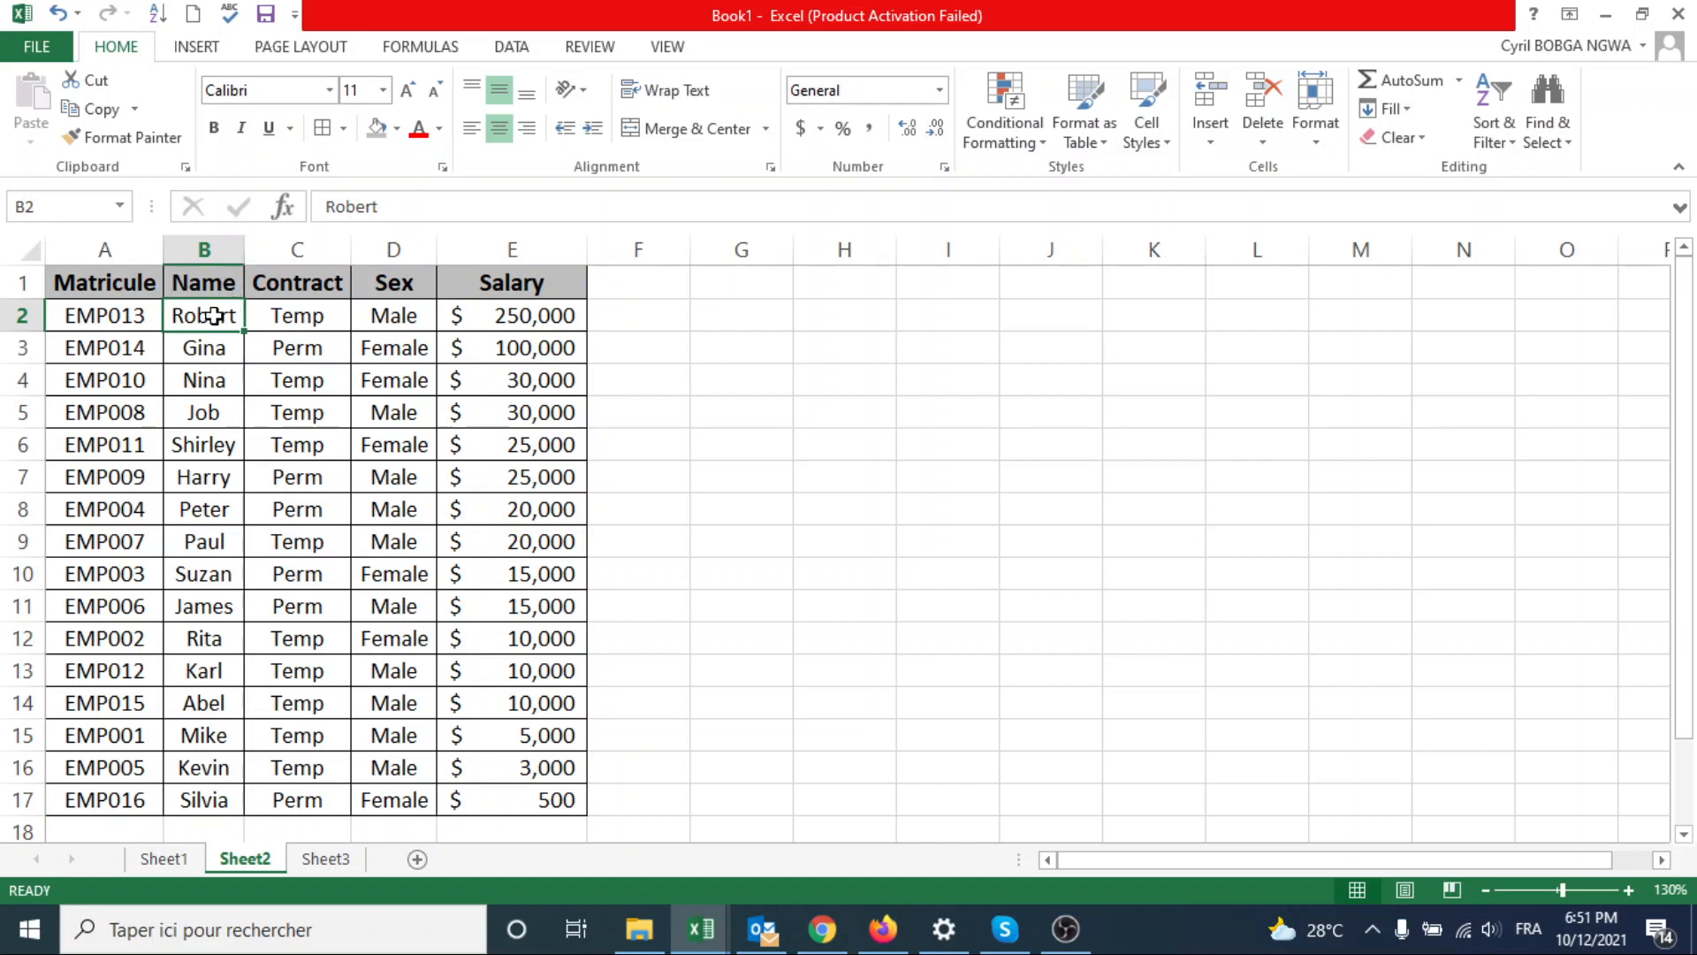
{"action": "right_click", "coordinate": [215, 318]}
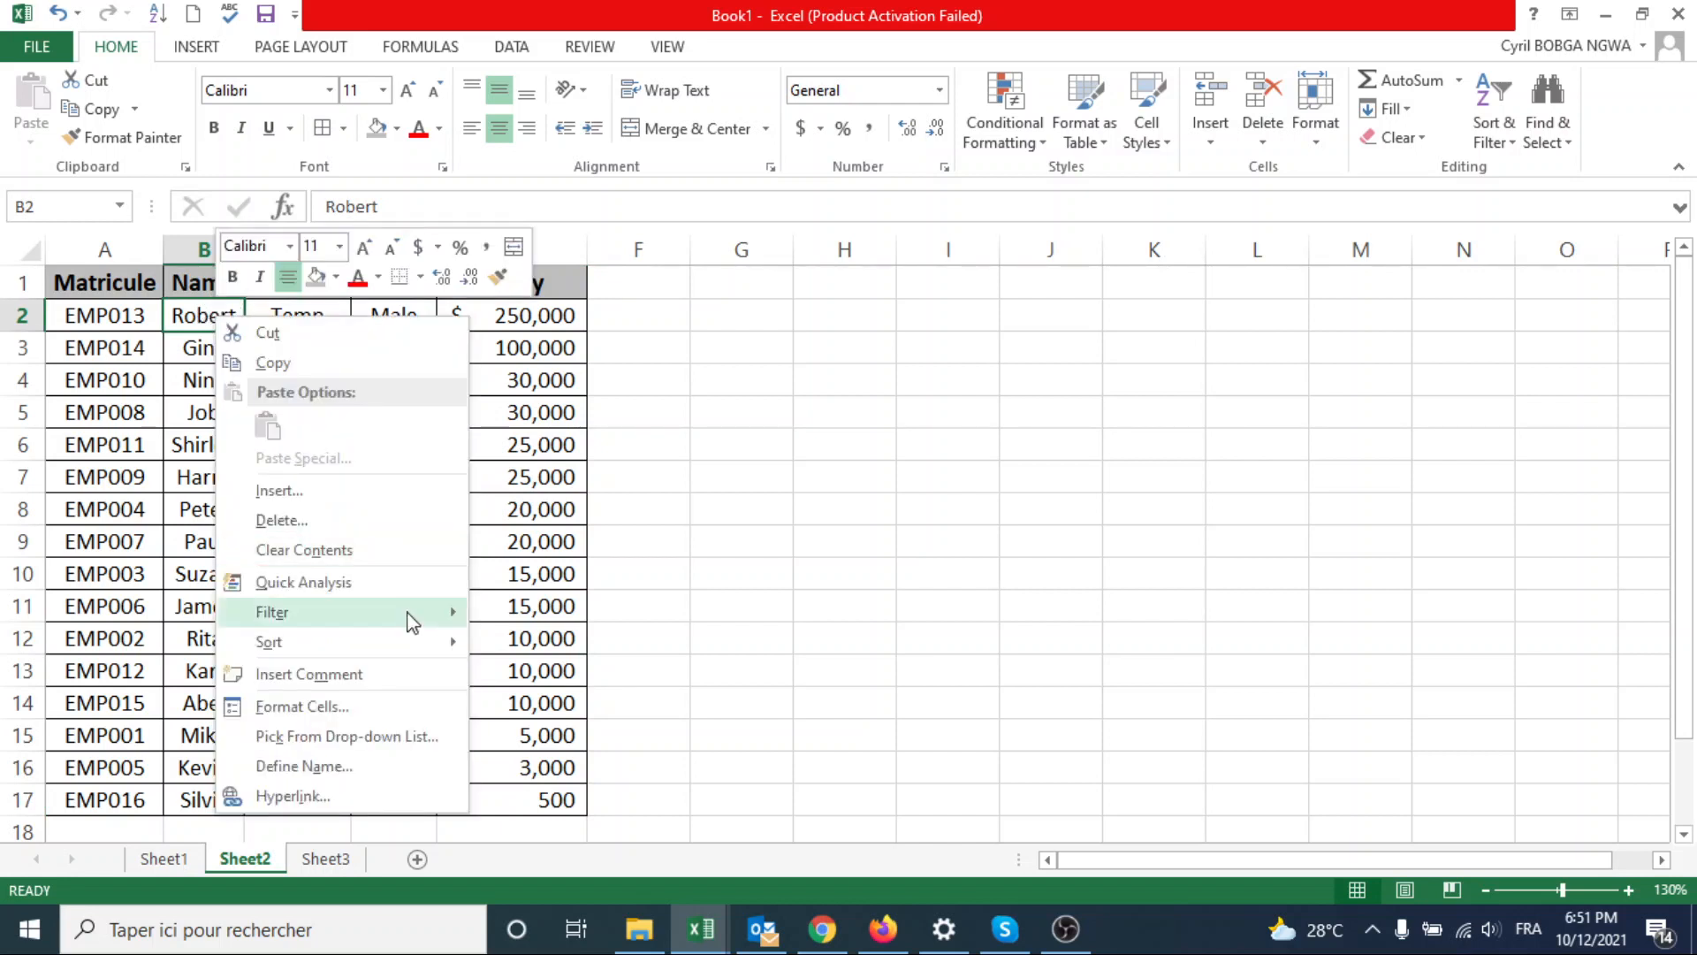
{"action": "mouse_move", "coordinate": [416, 645]}
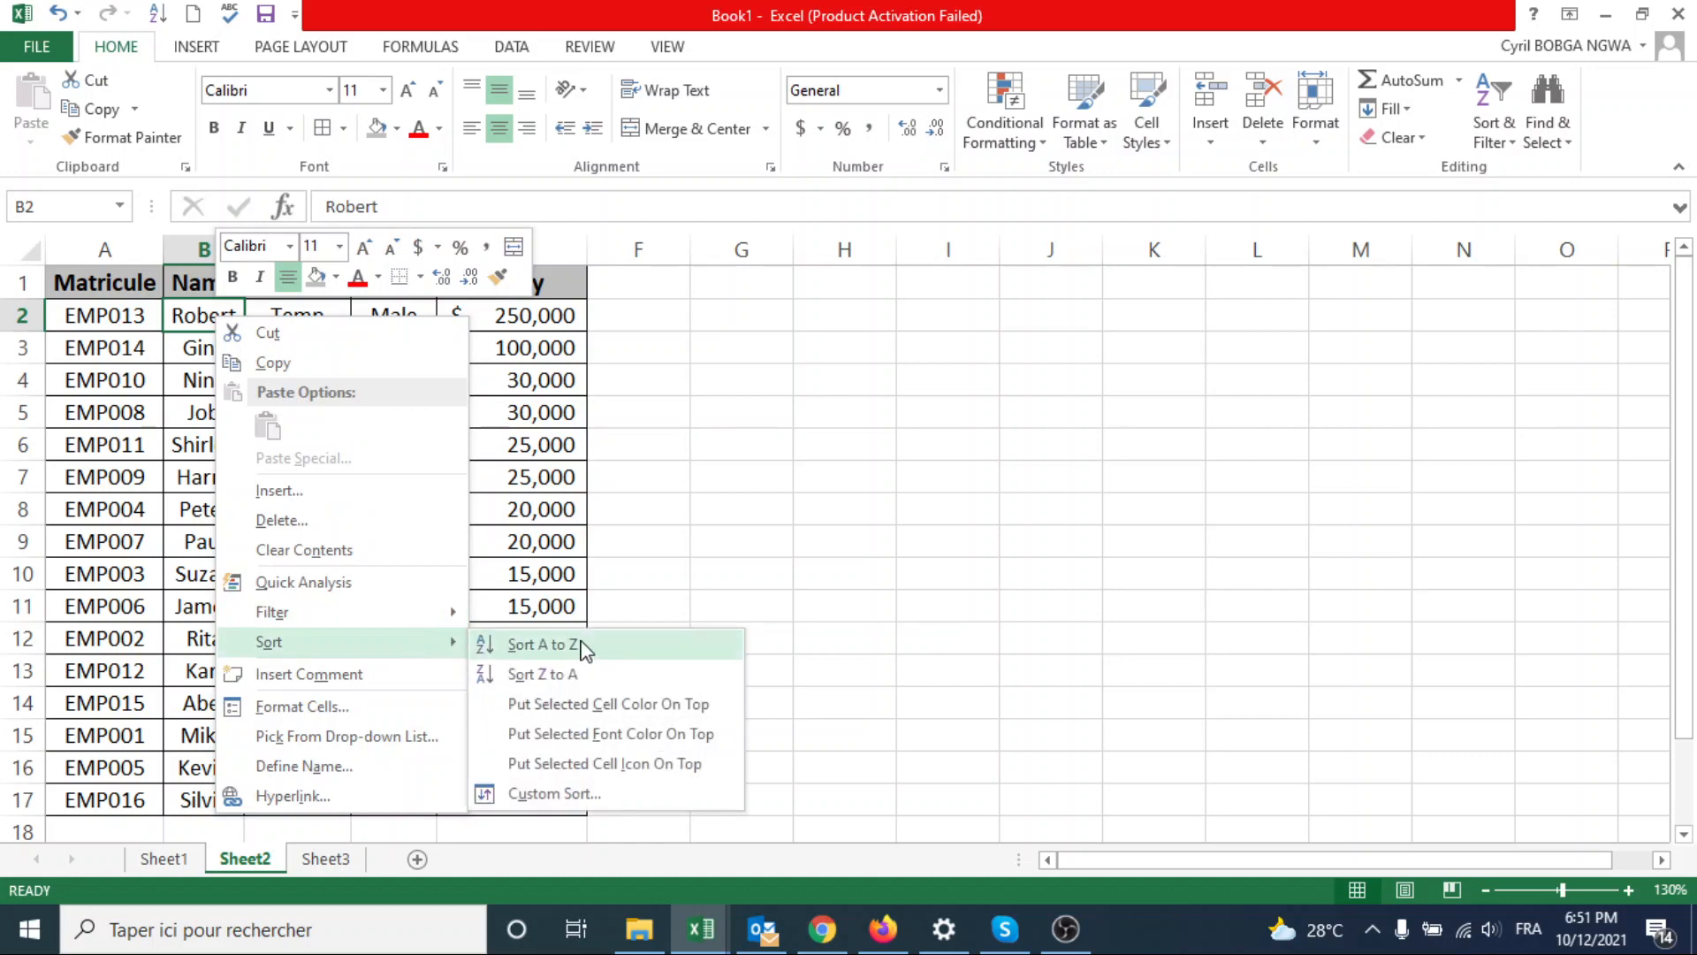
{"action": "left_click", "coordinate": [585, 646]}
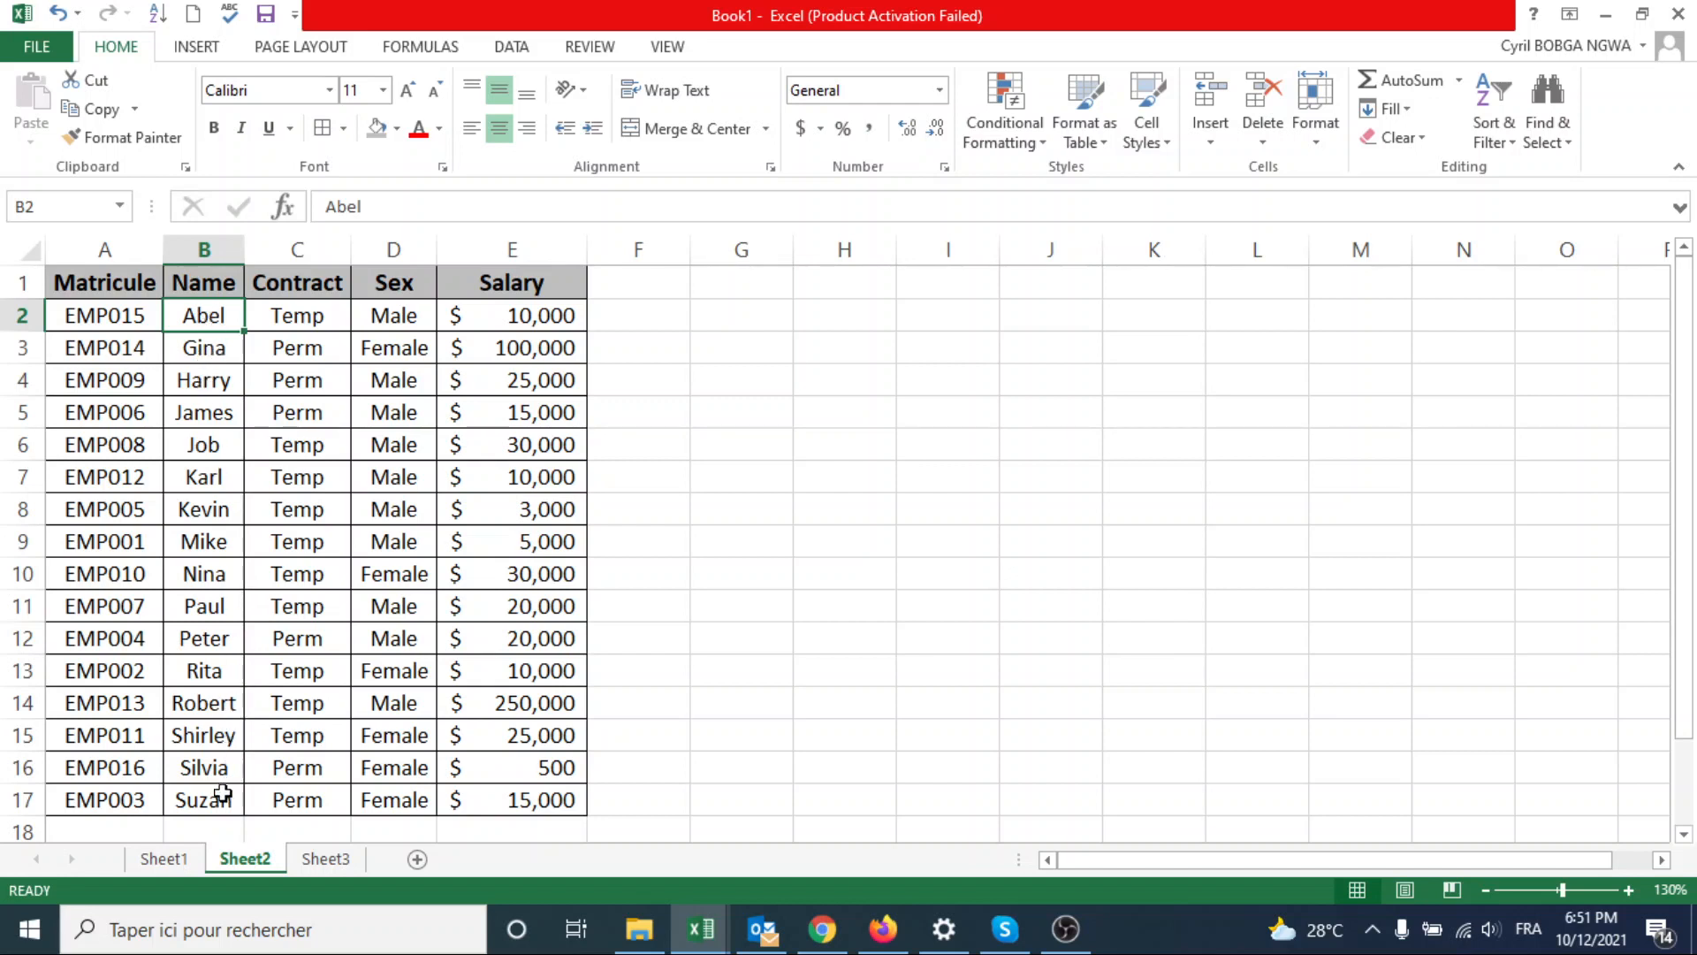
- Sort the employee table by the Name column from Z to A
{"action": "left_click", "coordinate": [208, 345]}
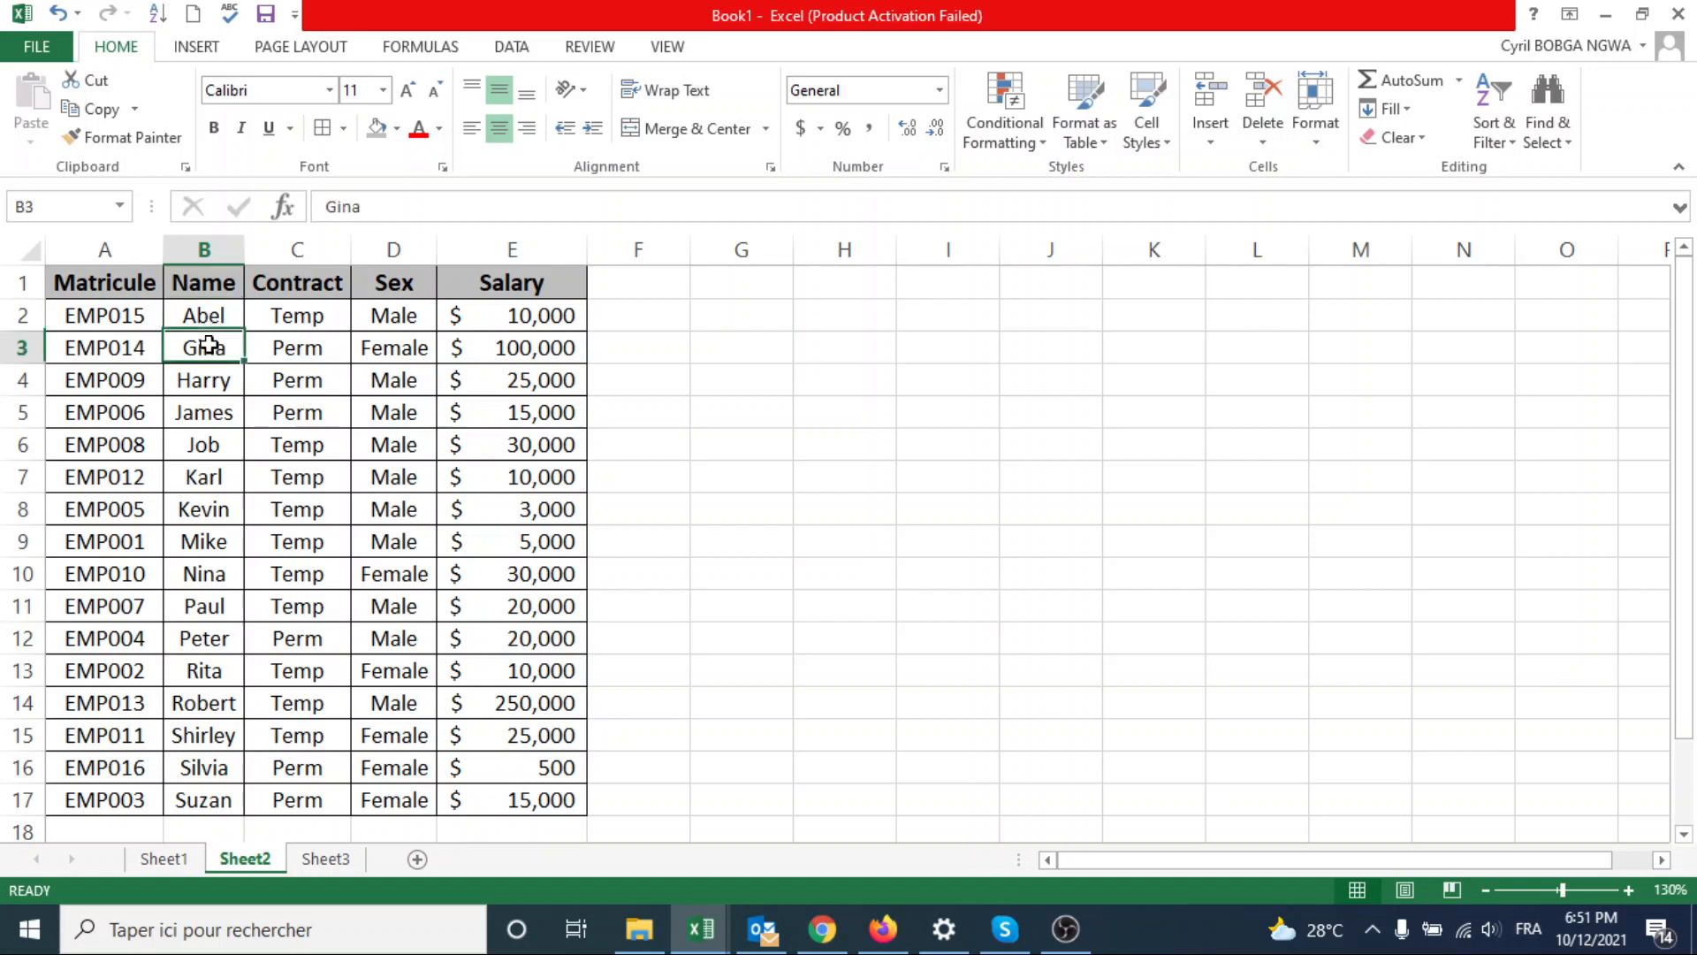
{"action": "right_click", "coordinate": [209, 344]}
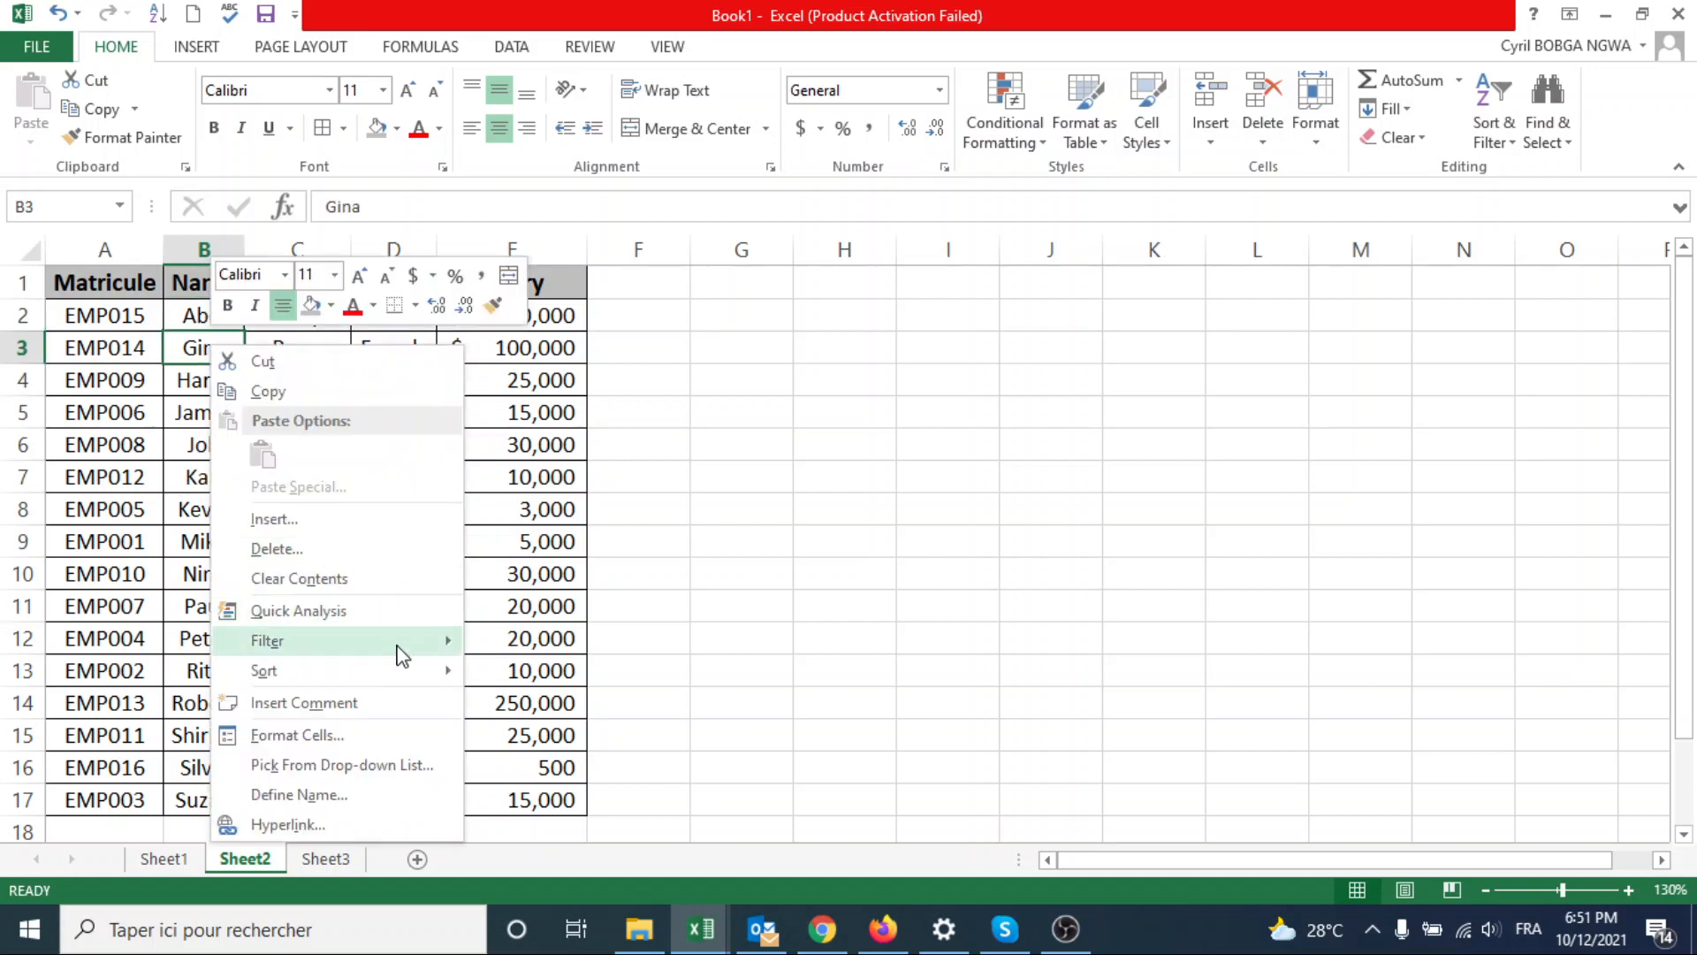
{"action": "mouse_move", "coordinate": [410, 682]}
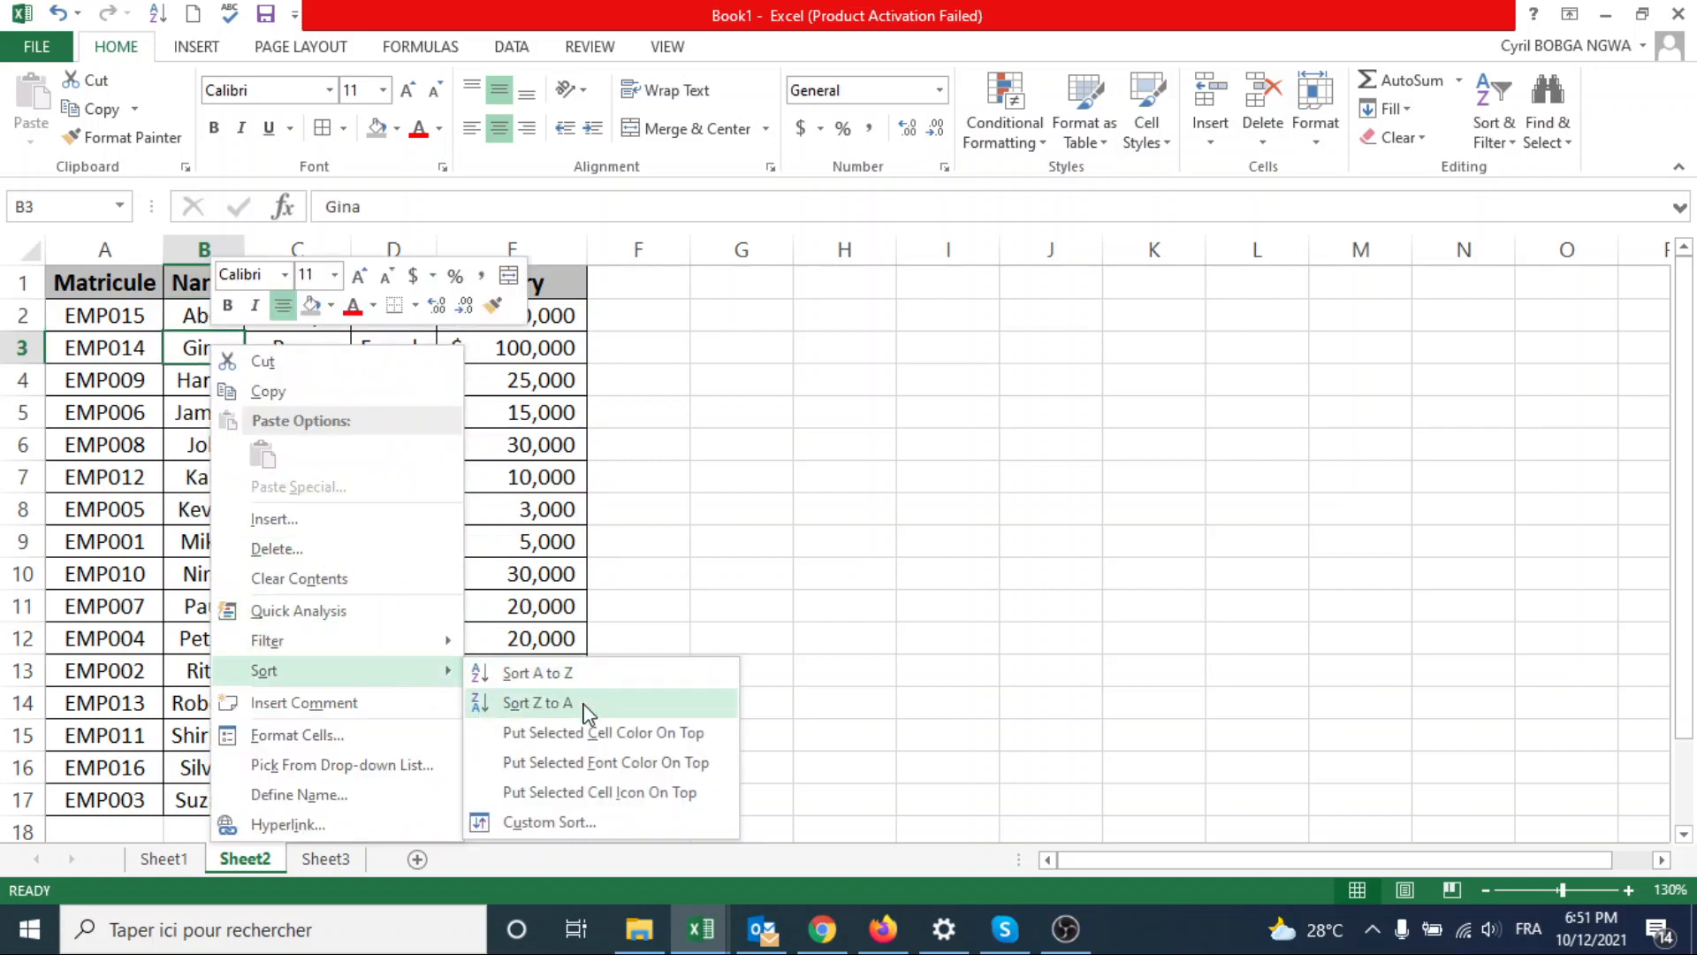
{"action": "left_click", "coordinate": [586, 712]}
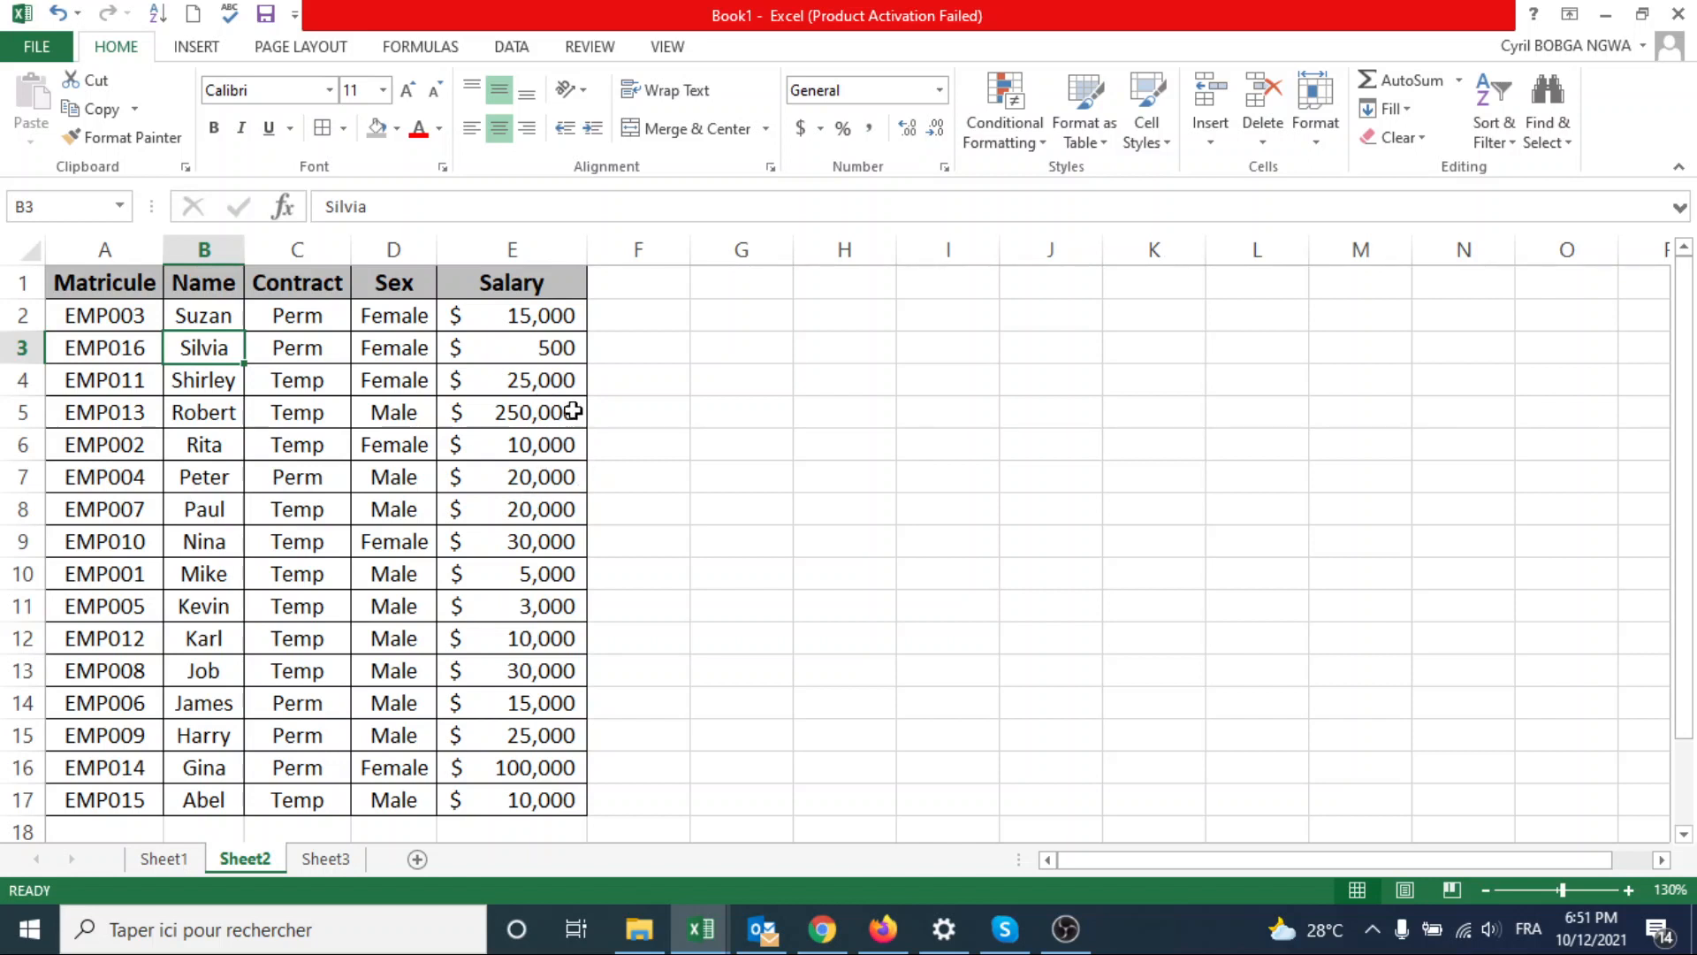
- Fill the two highest salary cells, E5 and E16, with yellow
{"action": "left_click", "coordinate": [531, 414]}
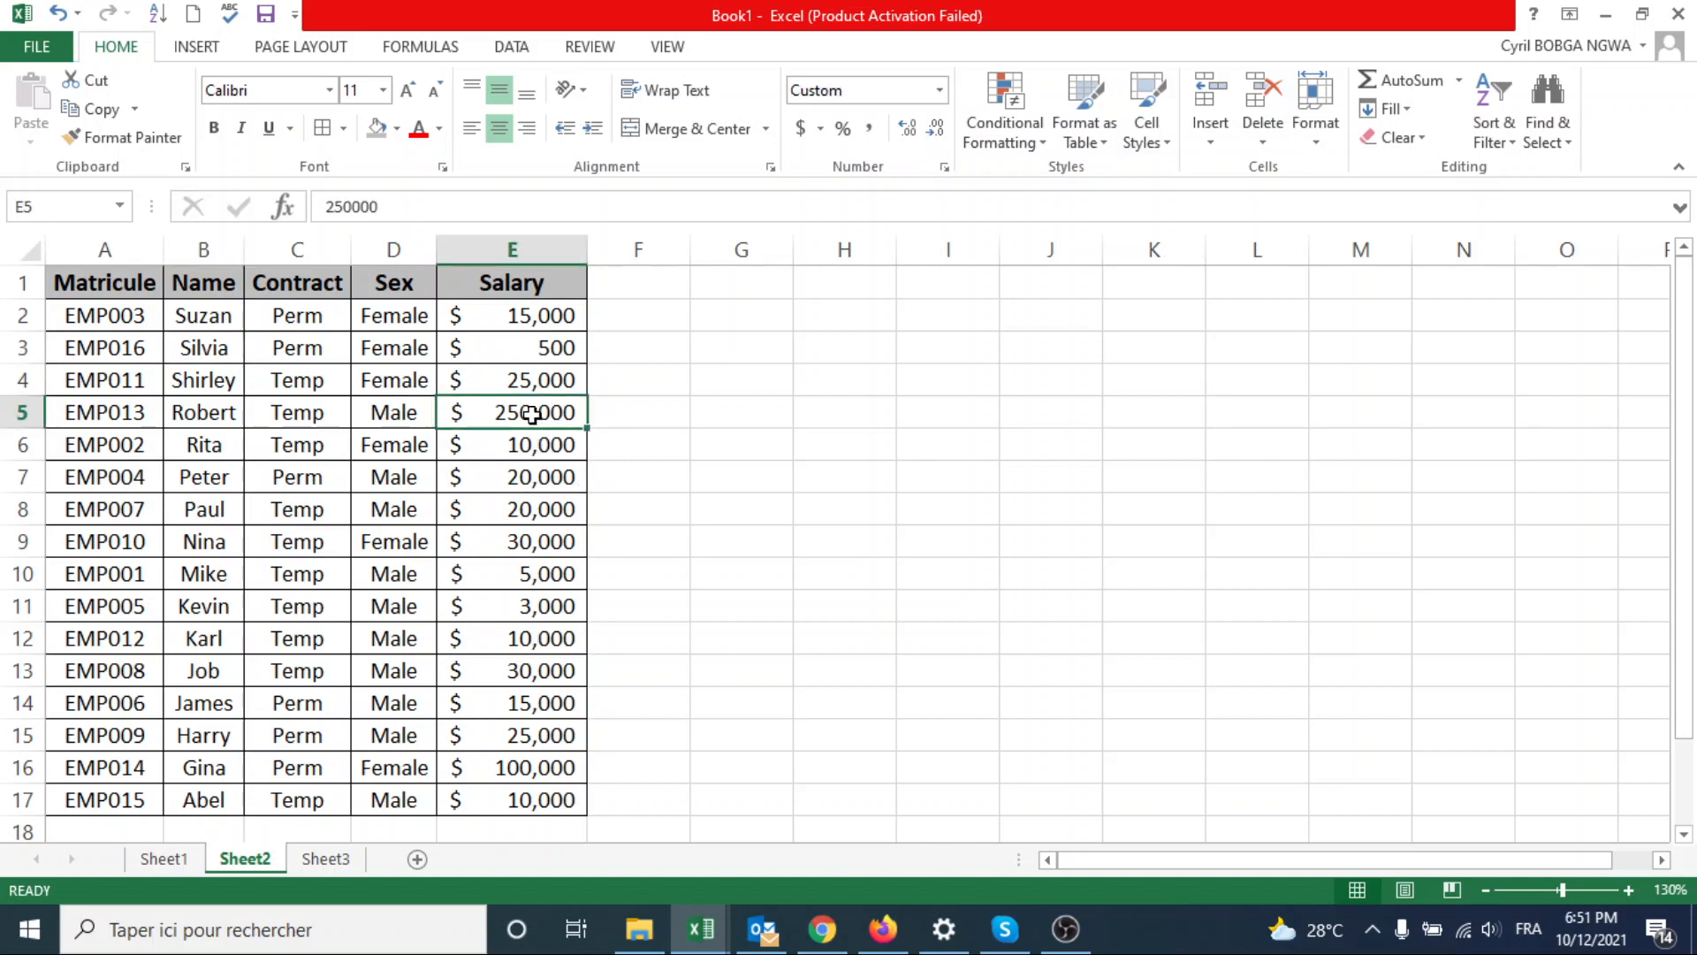
{"action": "left_click", "coordinate": [396, 128]}
{"action": "left_click", "coordinate": [439, 322]}
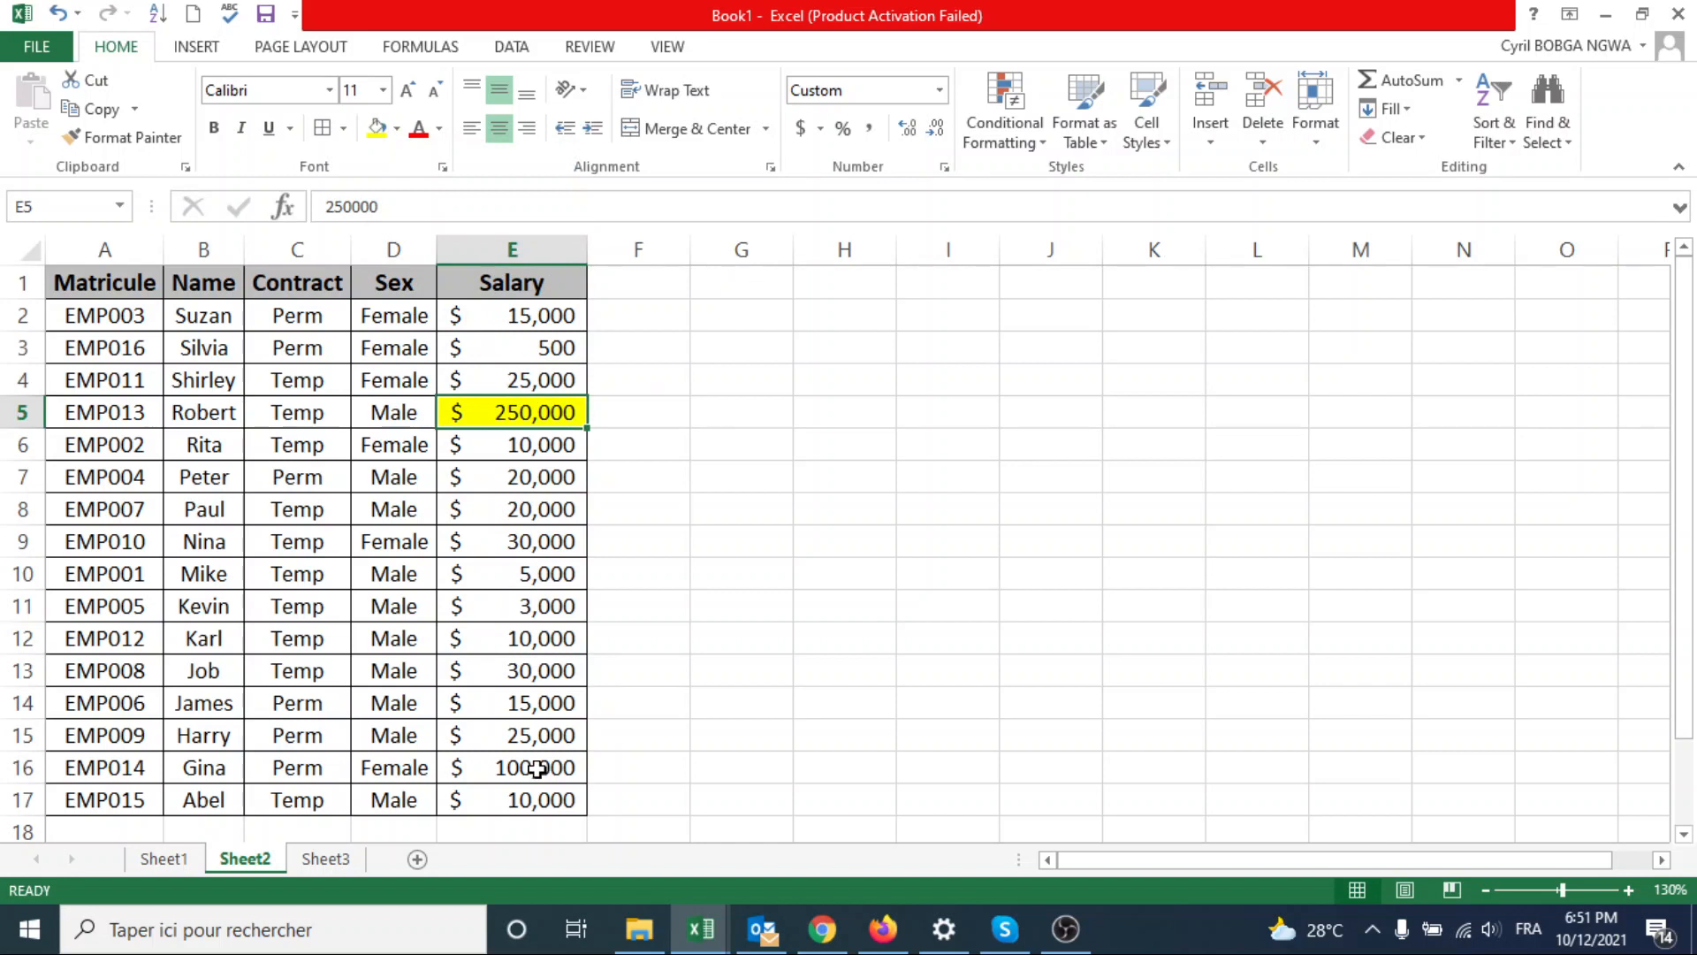
{"action": "left_click", "coordinate": [536, 768]}
{"action": "left_click", "coordinate": [397, 129]}
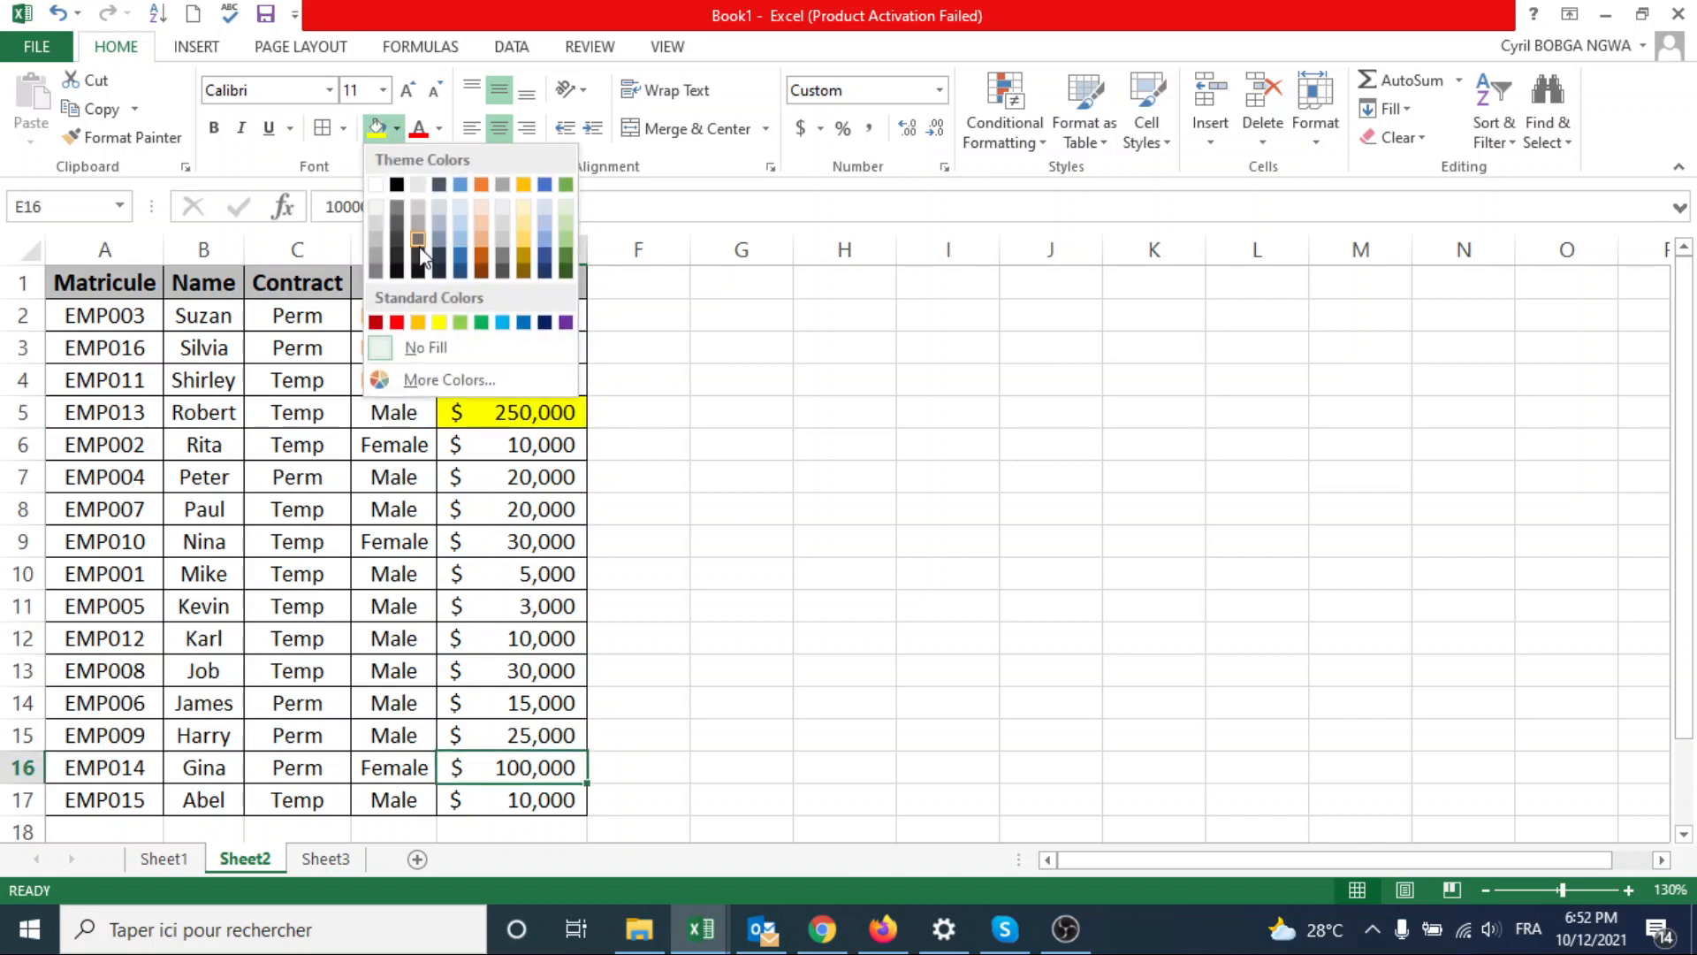
{"action": "left_click", "coordinate": [439, 322]}
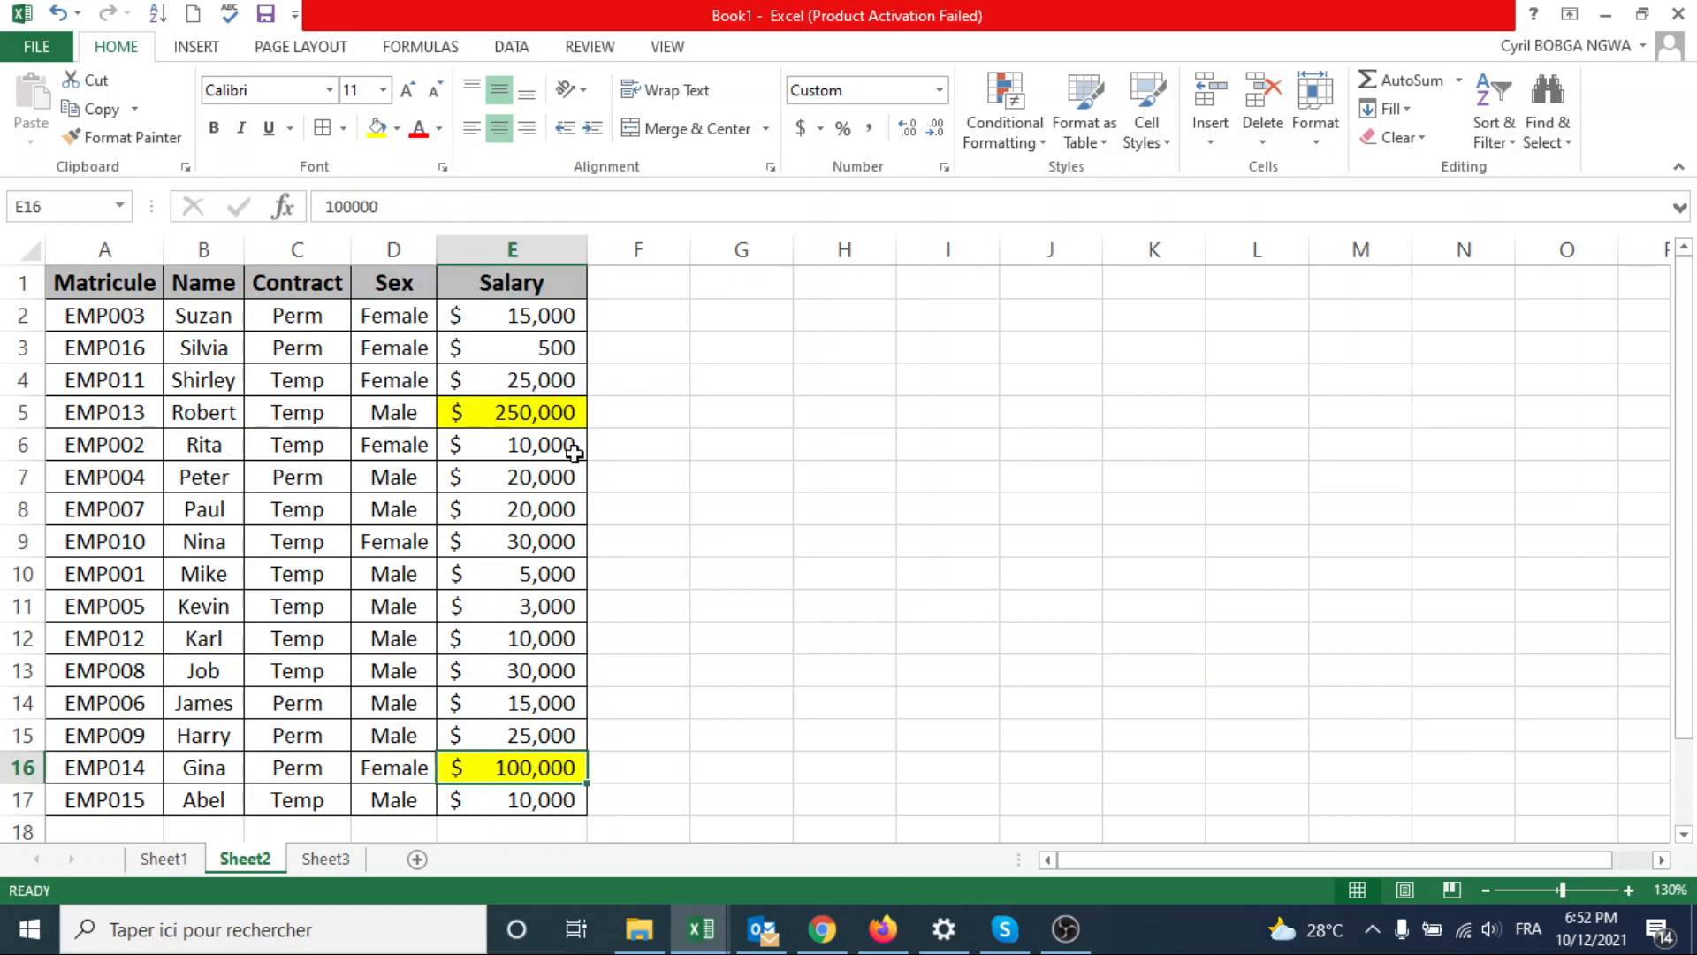
- Sort the table by cell color so the rows with yellow salary cells come on top
{"action": "left_click", "coordinate": [505, 411]}
{"action": "right_click", "coordinate": [506, 411]}
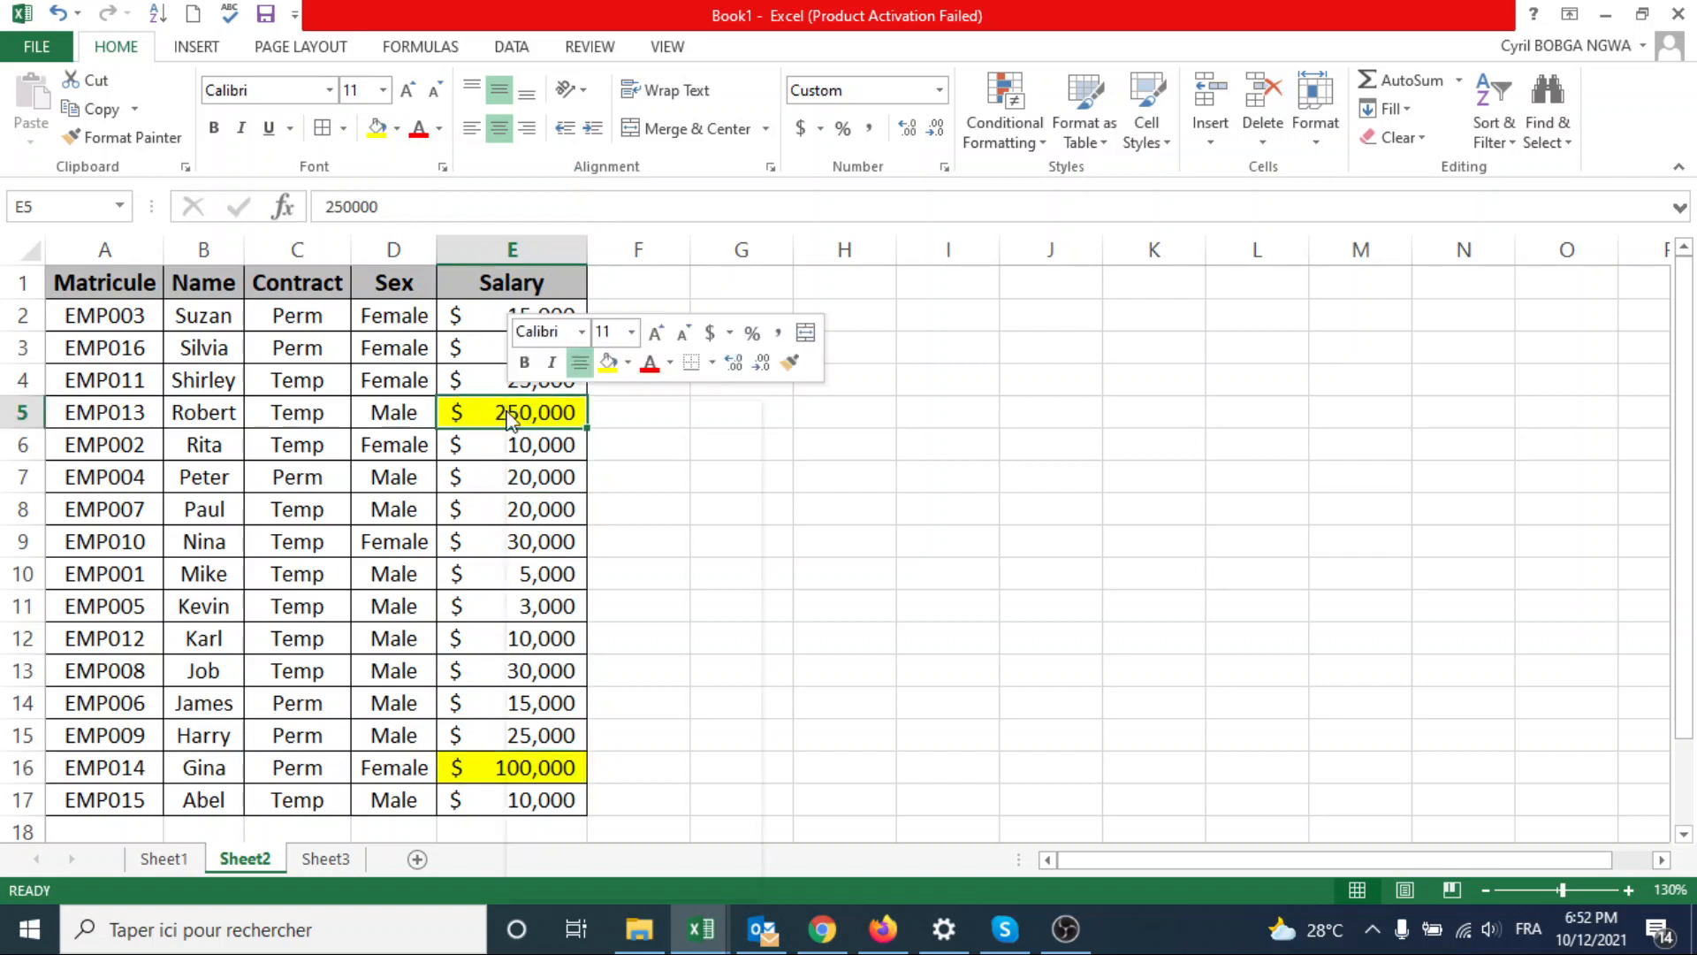
{"action": "mouse_move", "coordinate": [711, 729]}
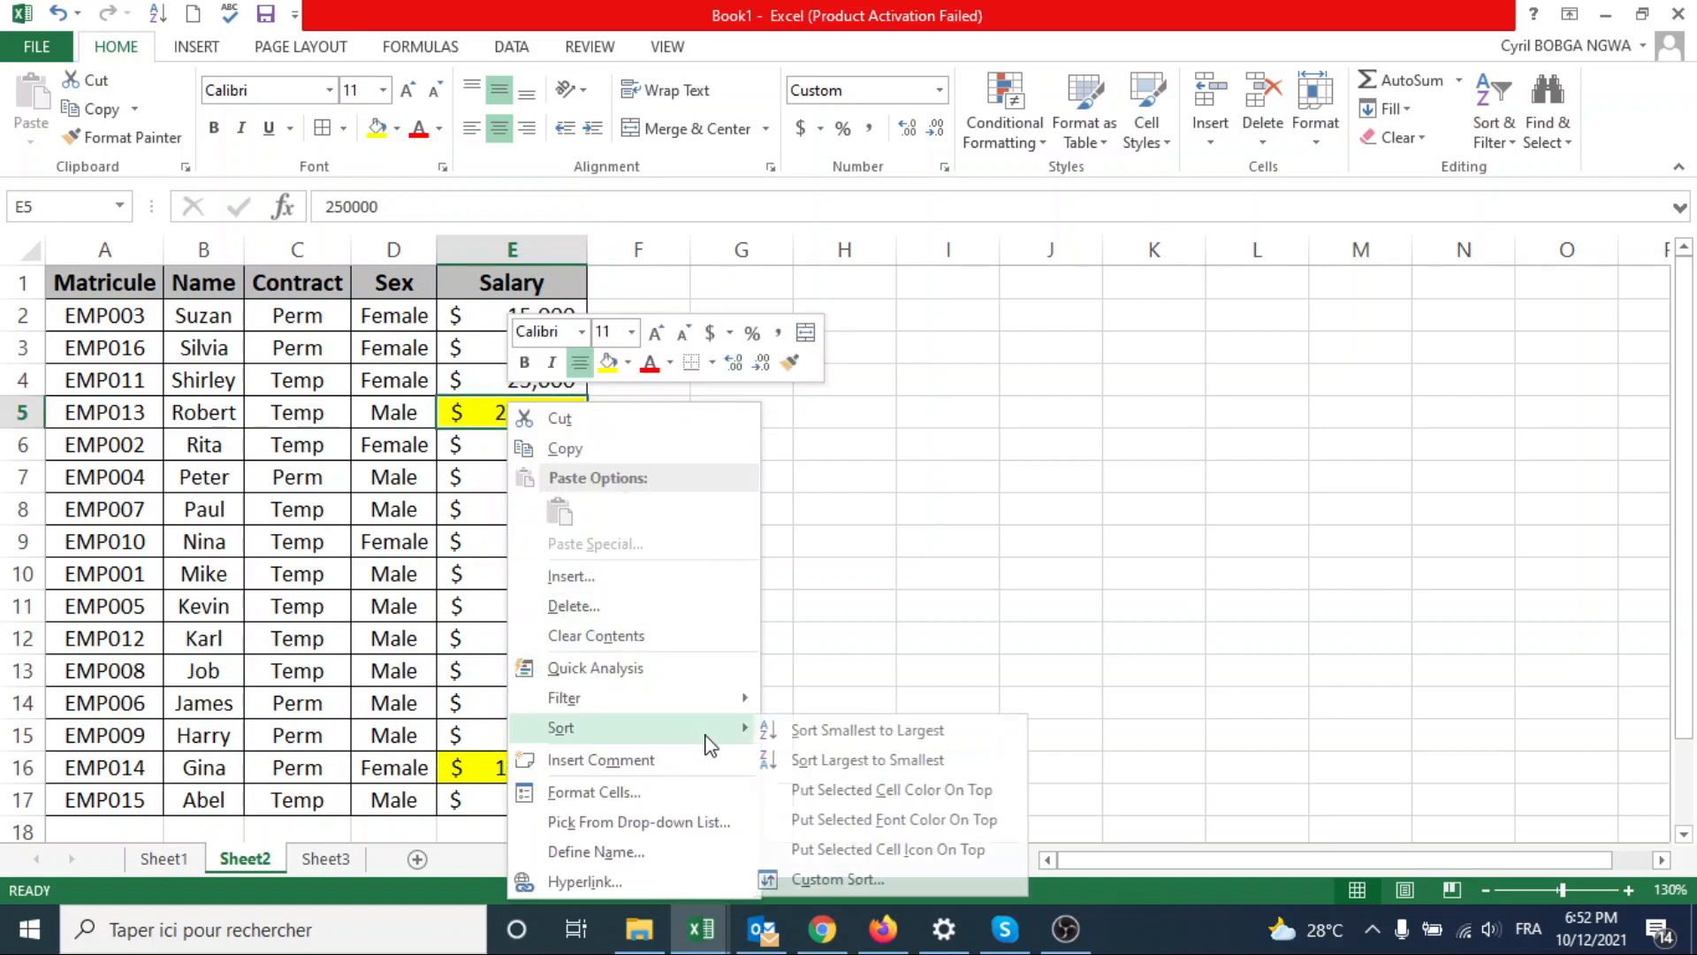
{"action": "left_click", "coordinate": [953, 791]}
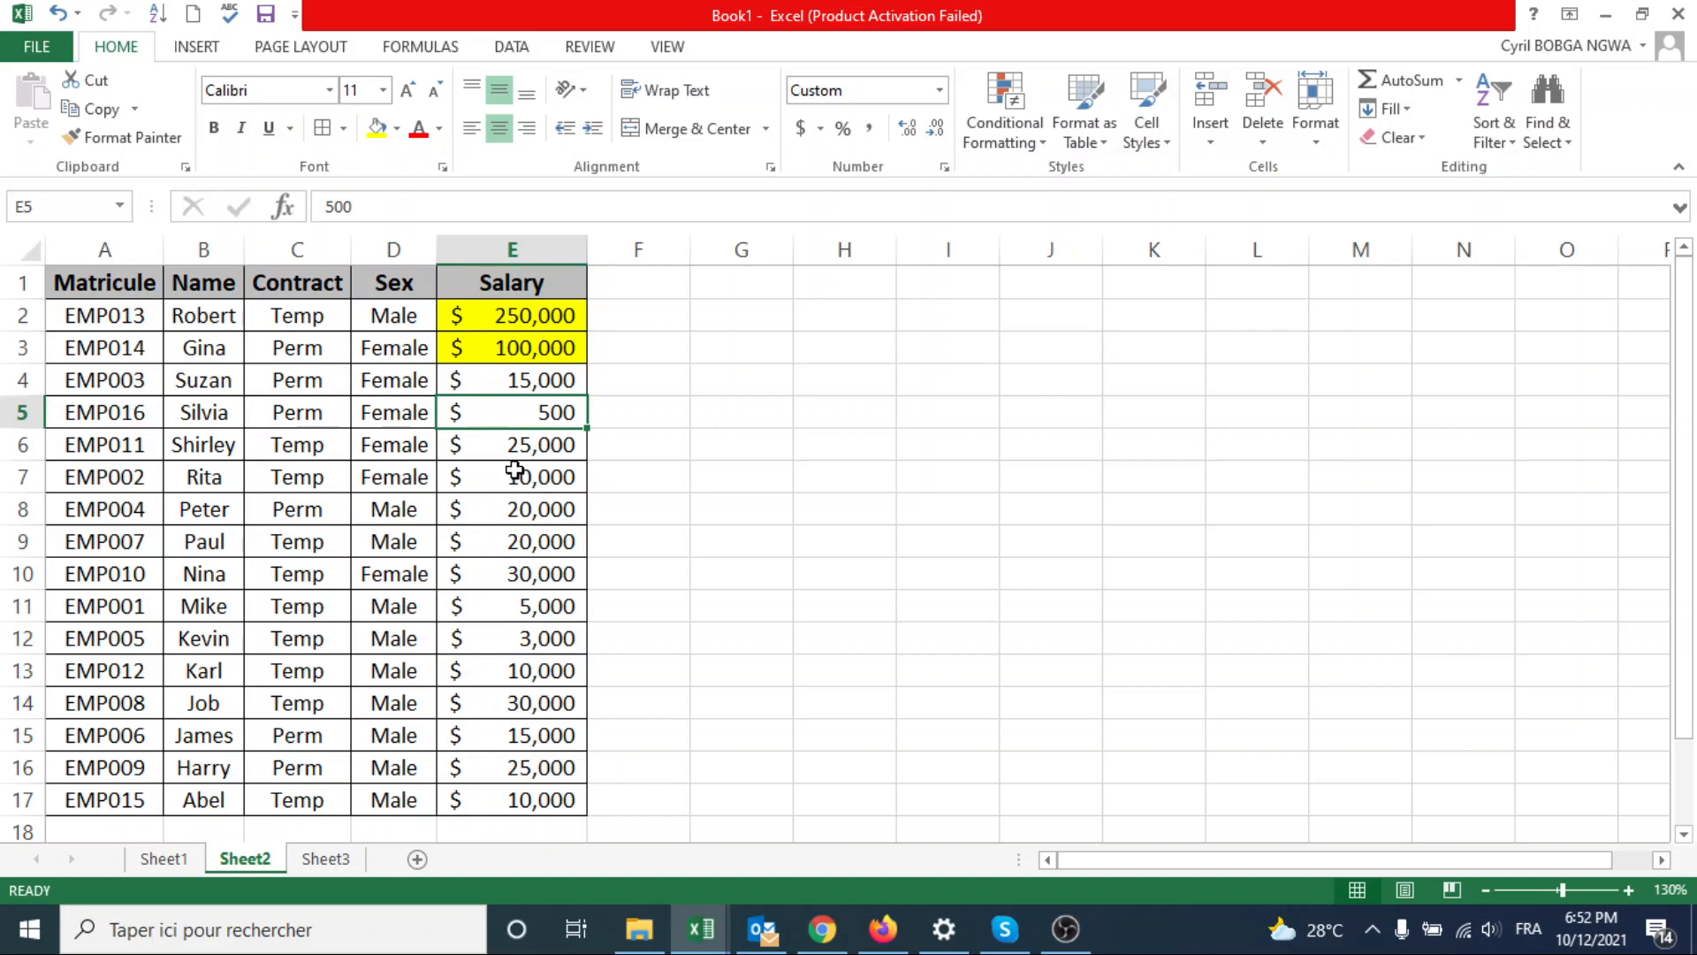
- Undo the color sort and the yellow fills on the two salary cells
{"action": "left_click", "coordinate": [61, 15]}
{"action": "left_click", "coordinate": [60, 15]}
{"action": "left_click", "coordinate": [60, 15]}
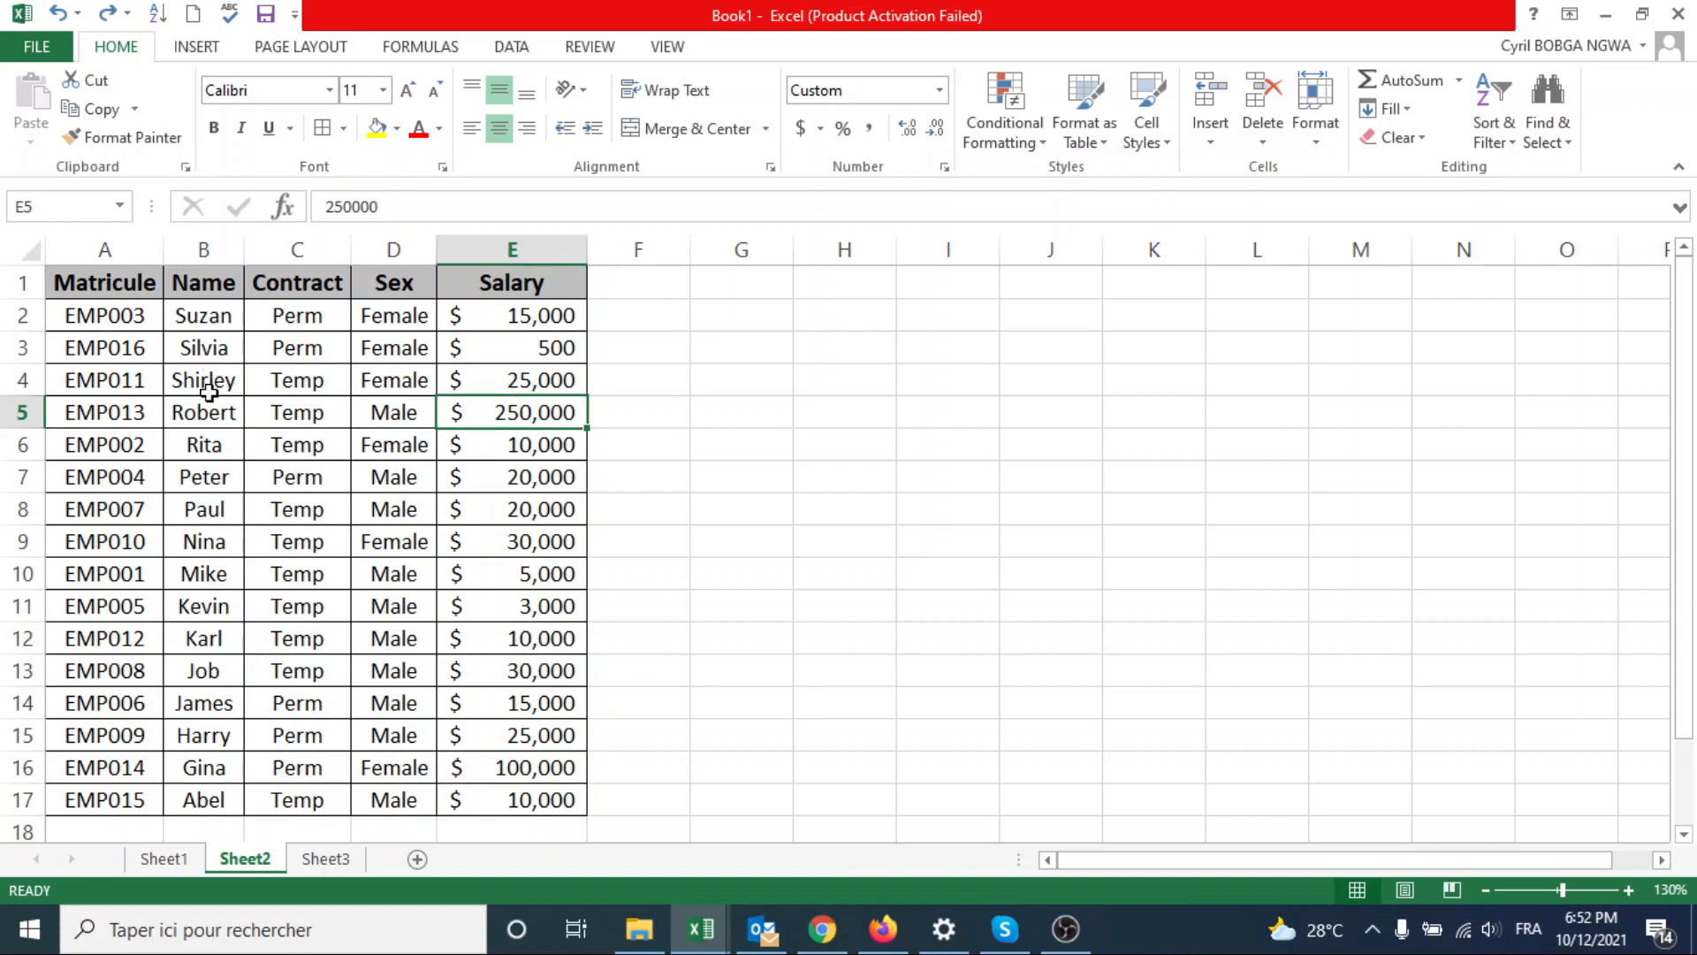
- Fill the name cells B8 and B13 with yellow
{"action": "left_click", "coordinate": [213, 506]}
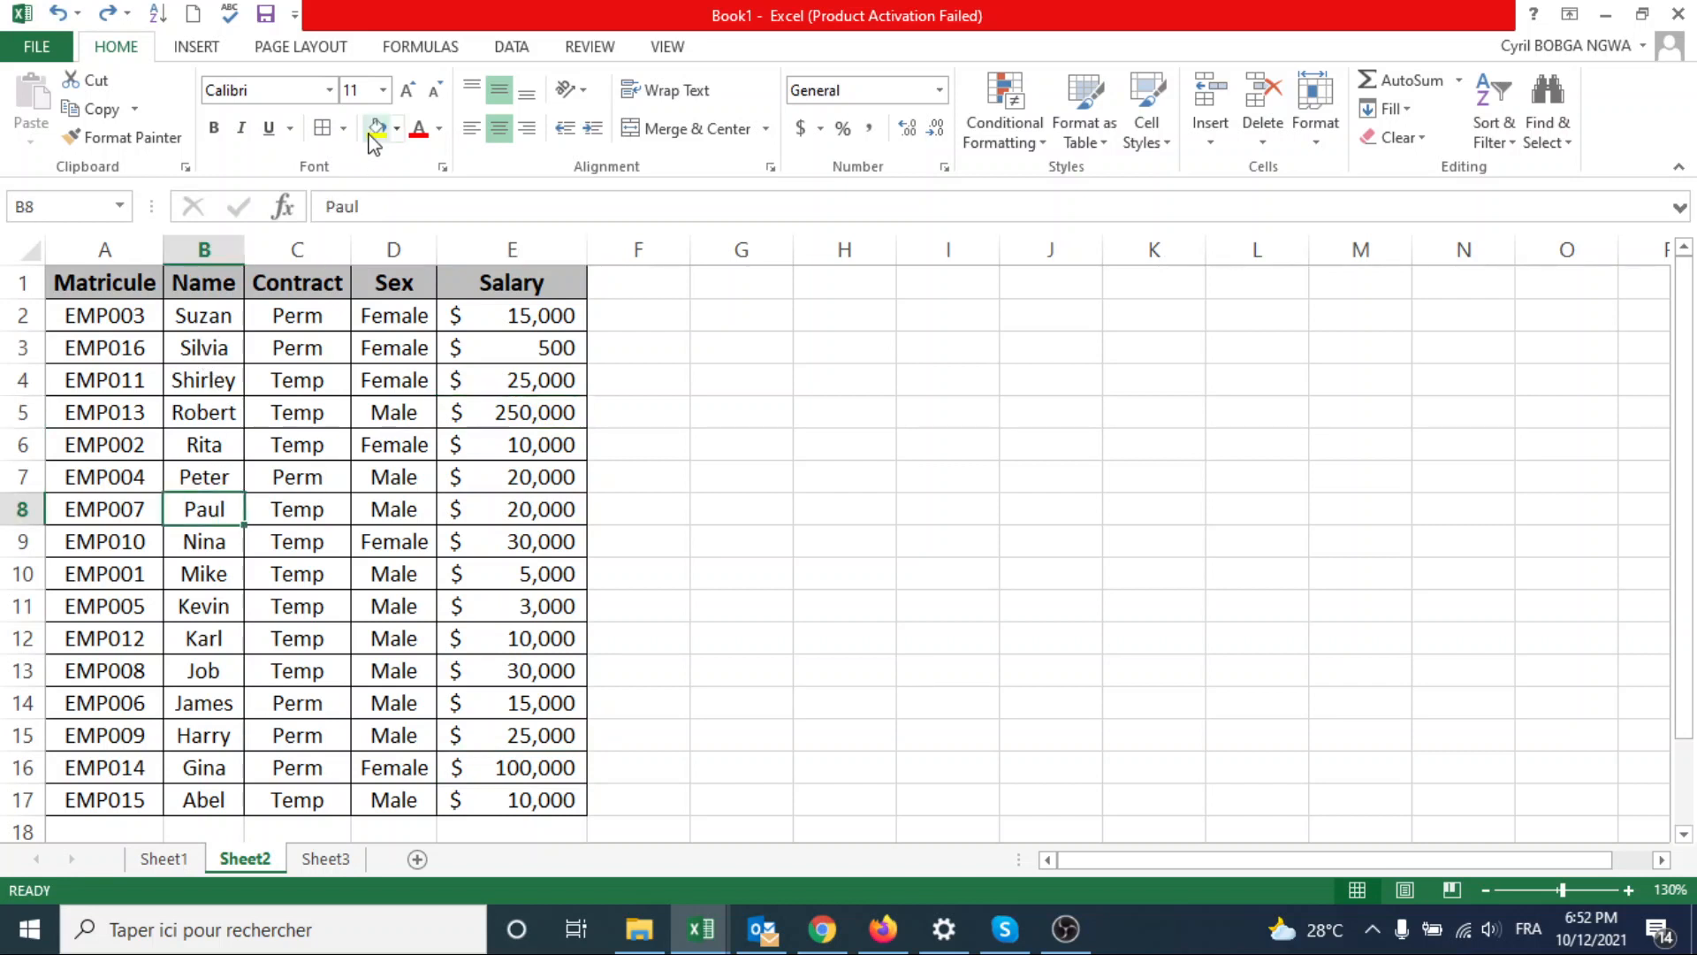
{"action": "left_click", "coordinate": [371, 133]}
{"action": "left_click", "coordinate": [208, 672]}
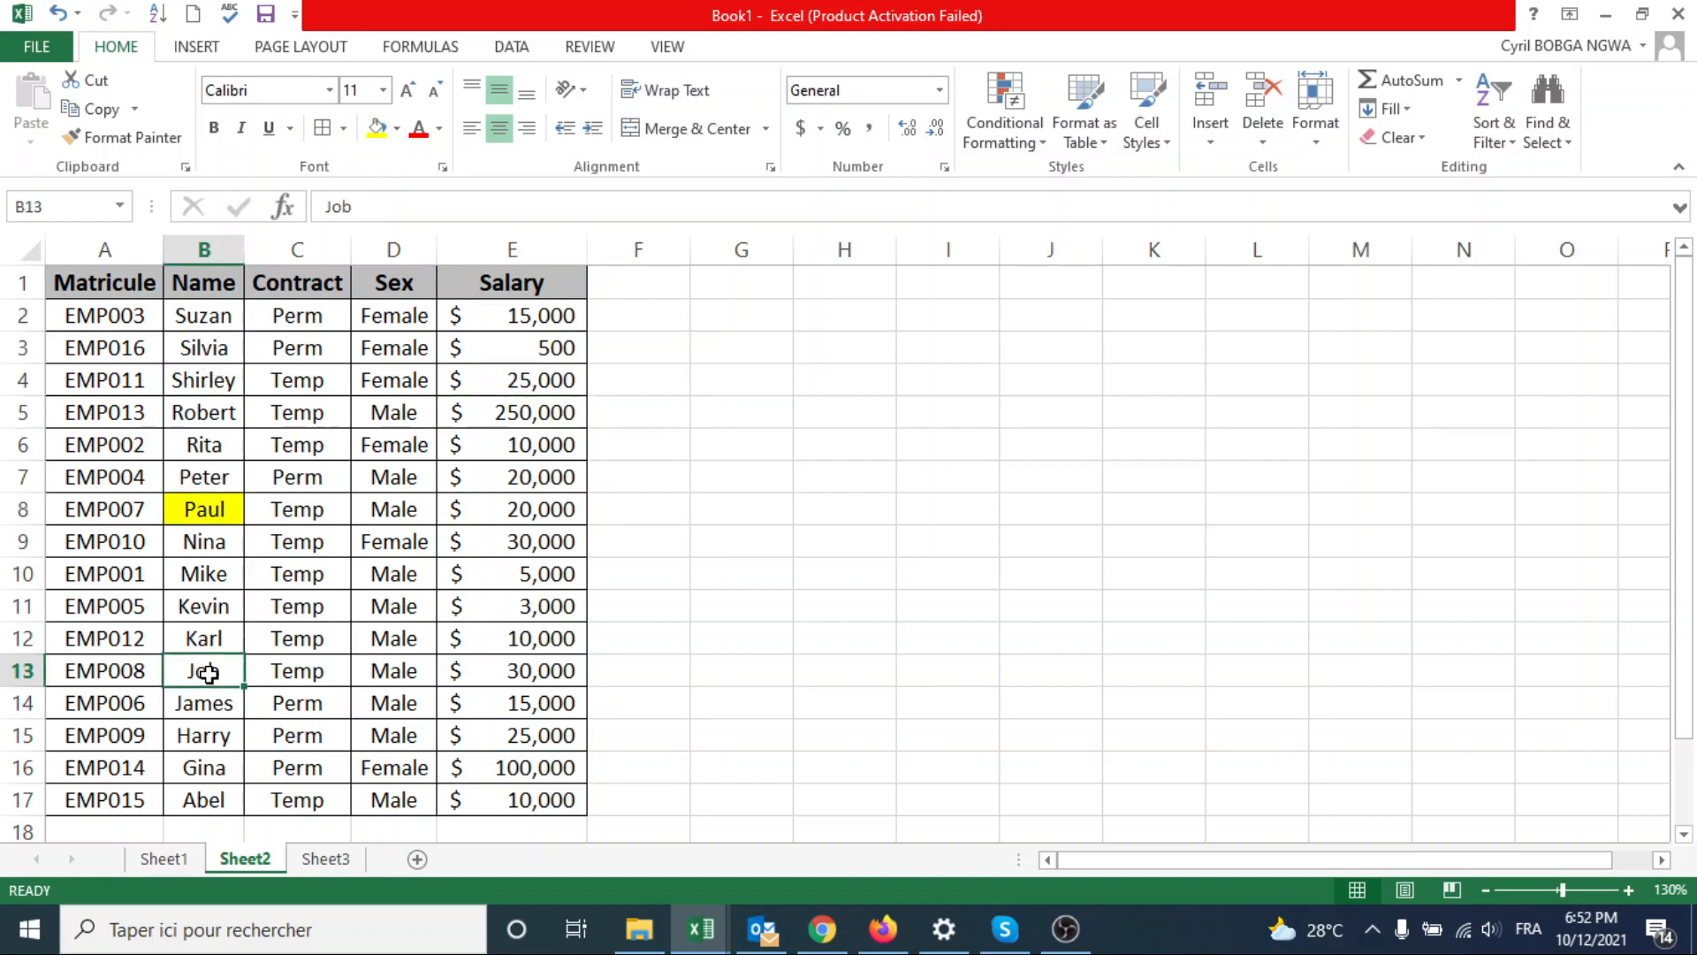
{"action": "left_click", "coordinate": [375, 131]}
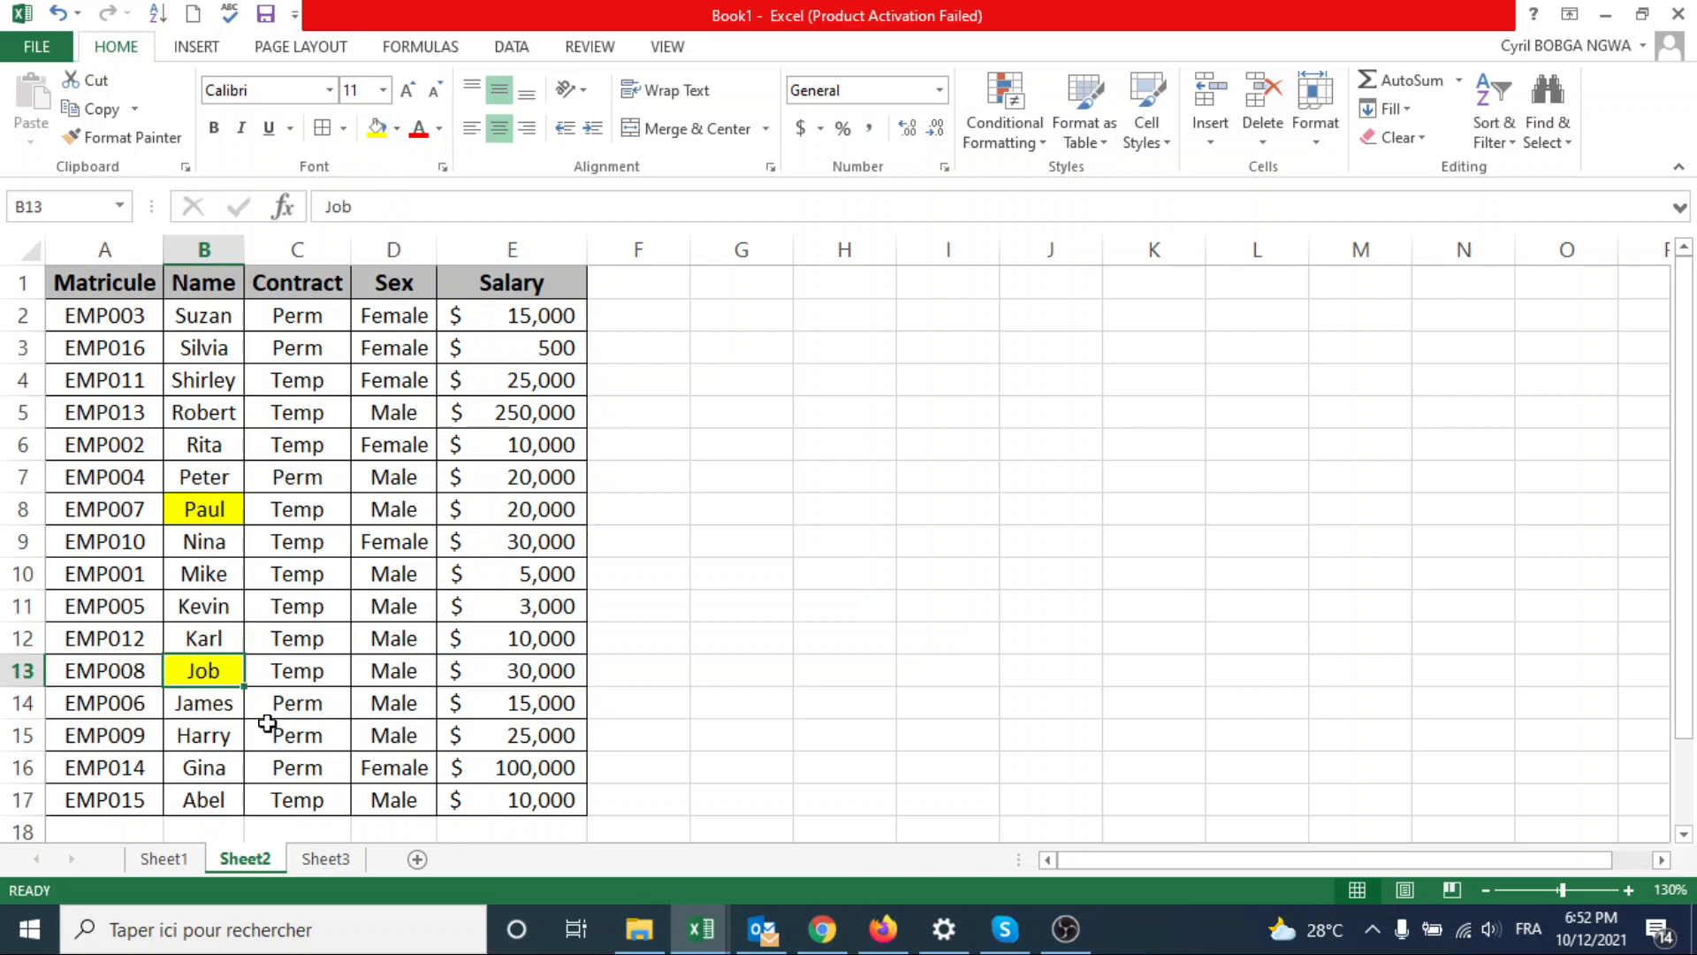
- Sort the table by cell color so the rows with yellow name cells come on top
{"action": "left_click", "coordinate": [202, 509]}
{"action": "right_click", "coordinate": [201, 507]}
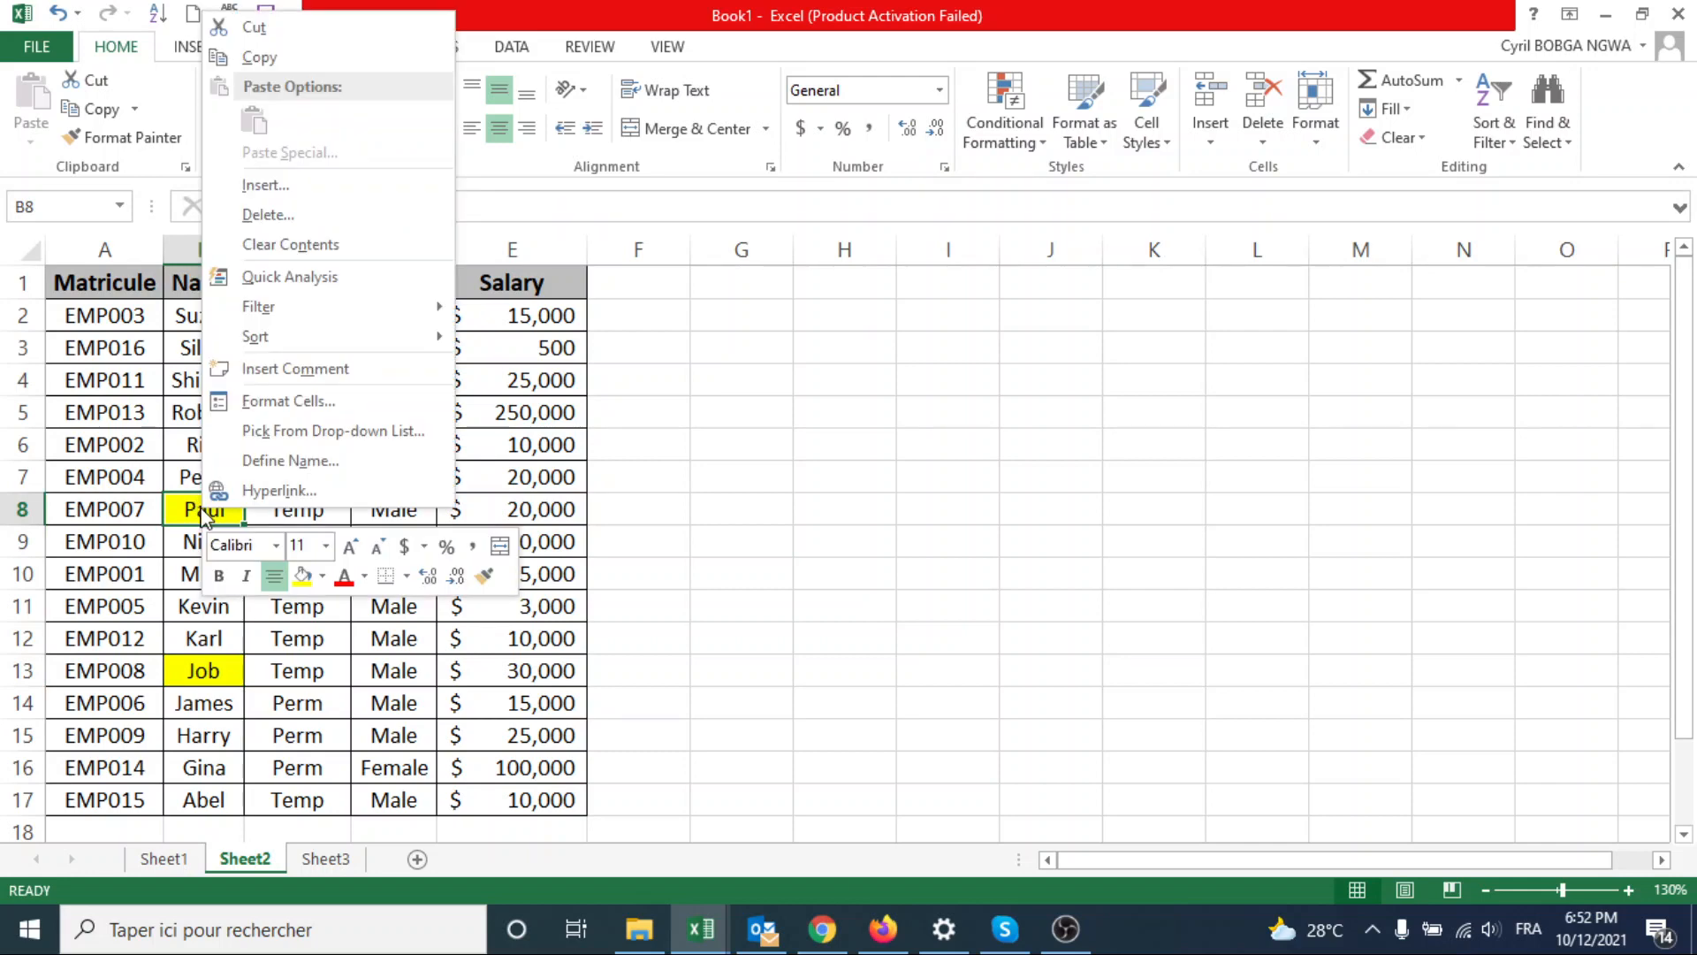
{"action": "mouse_move", "coordinate": [392, 339]}
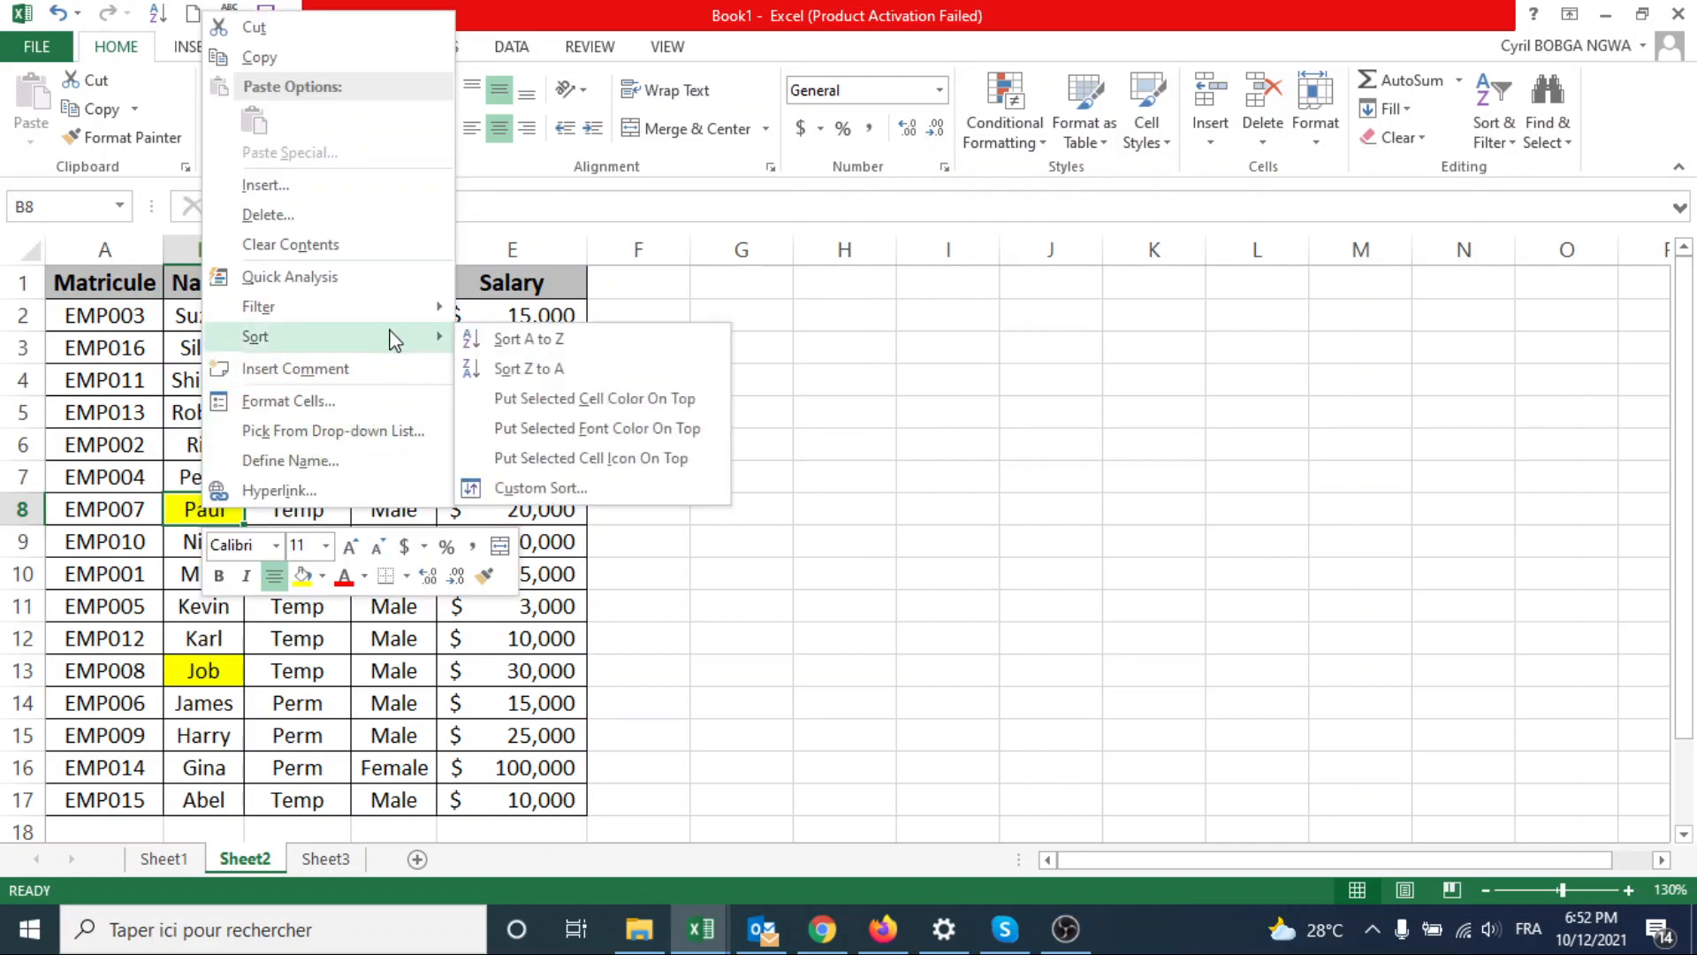
{"action": "left_click", "coordinate": [602, 403]}
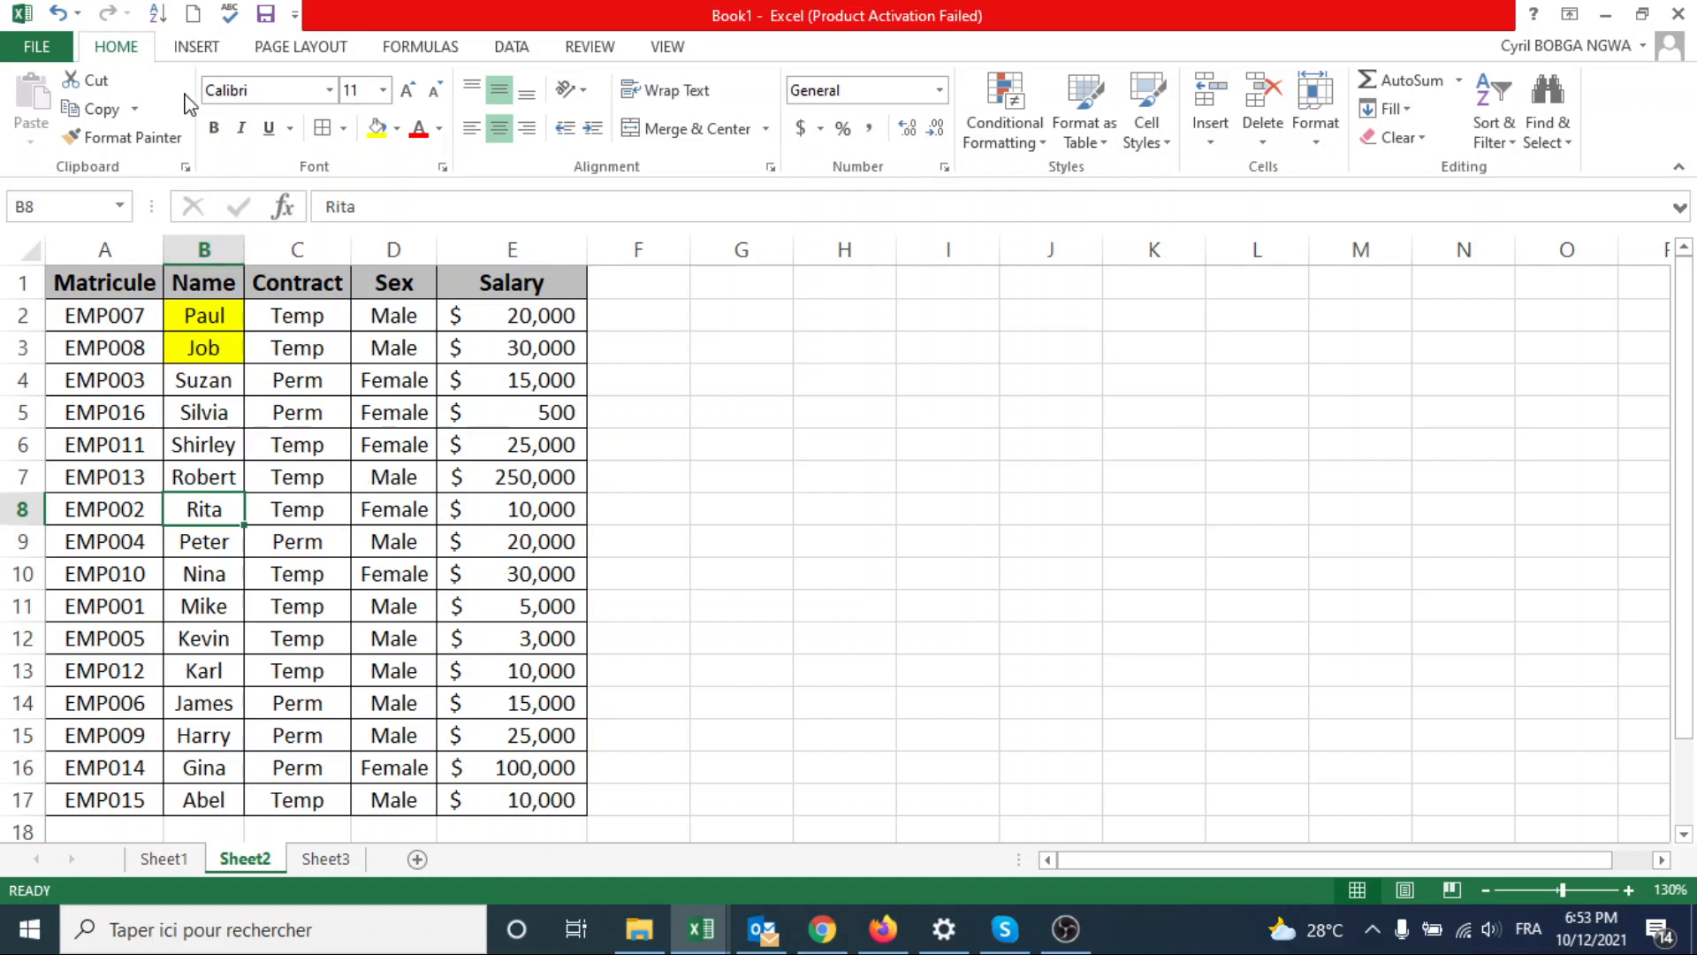
- Undo the color sort and the yellow fills on the two name cells
{"action": "left_click", "coordinate": [62, 16]}
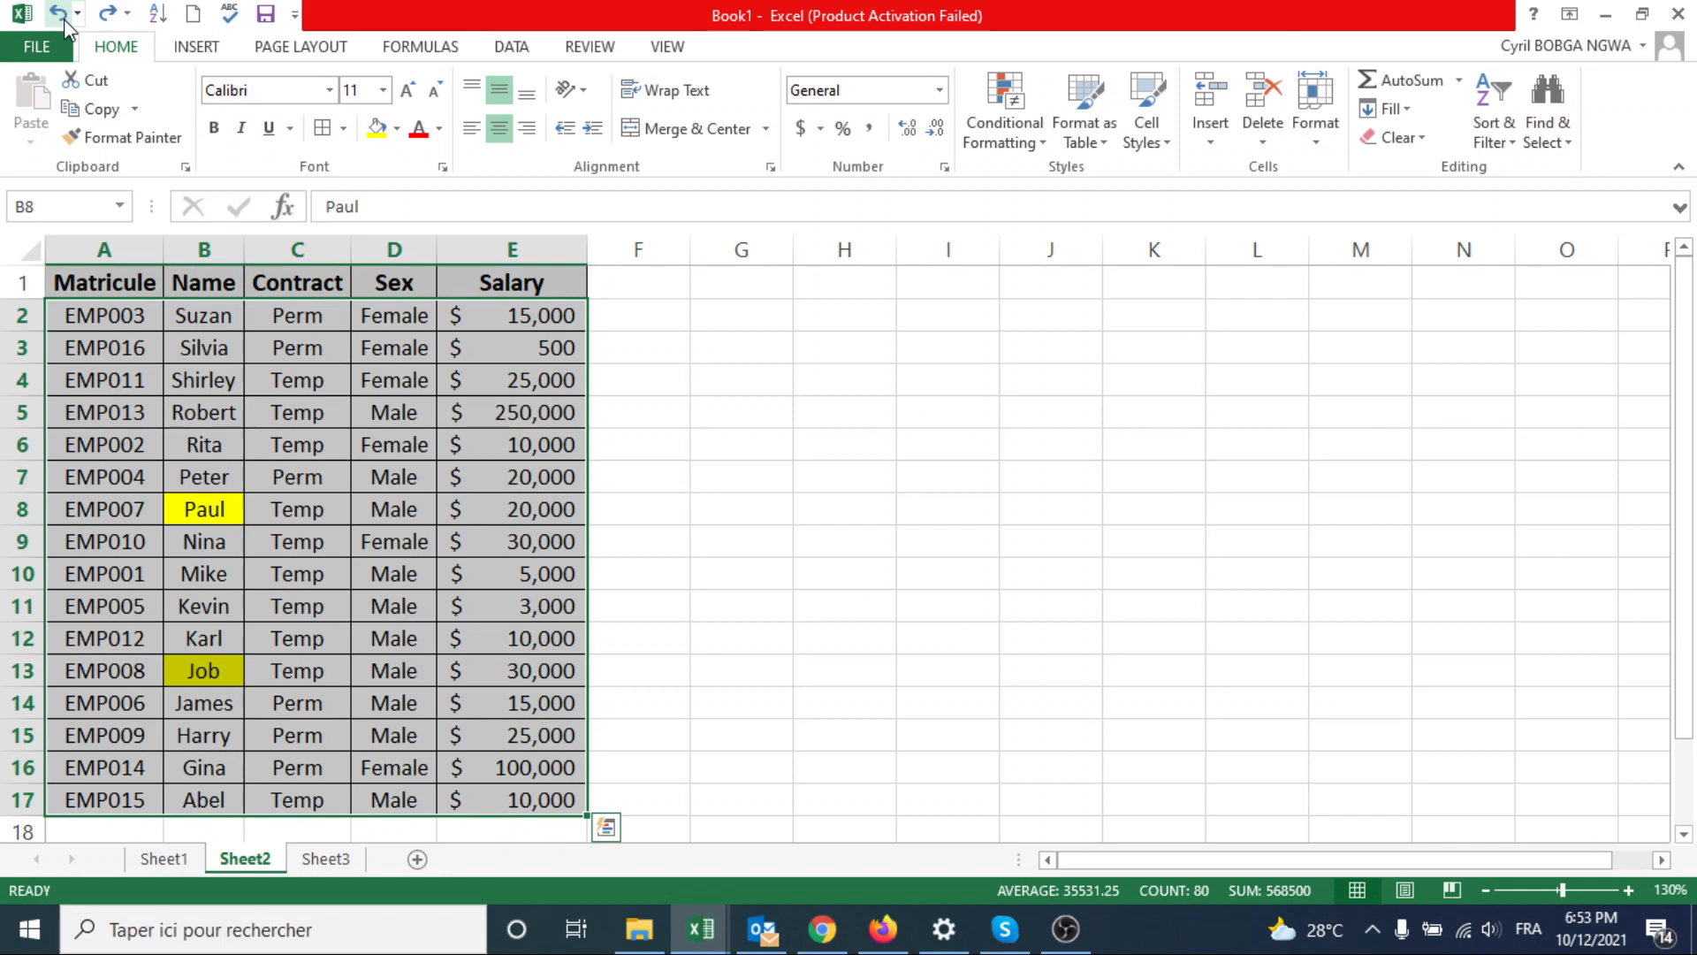
{"action": "left_click", "coordinate": [65, 21]}
{"action": "left_click", "coordinate": [65, 21]}
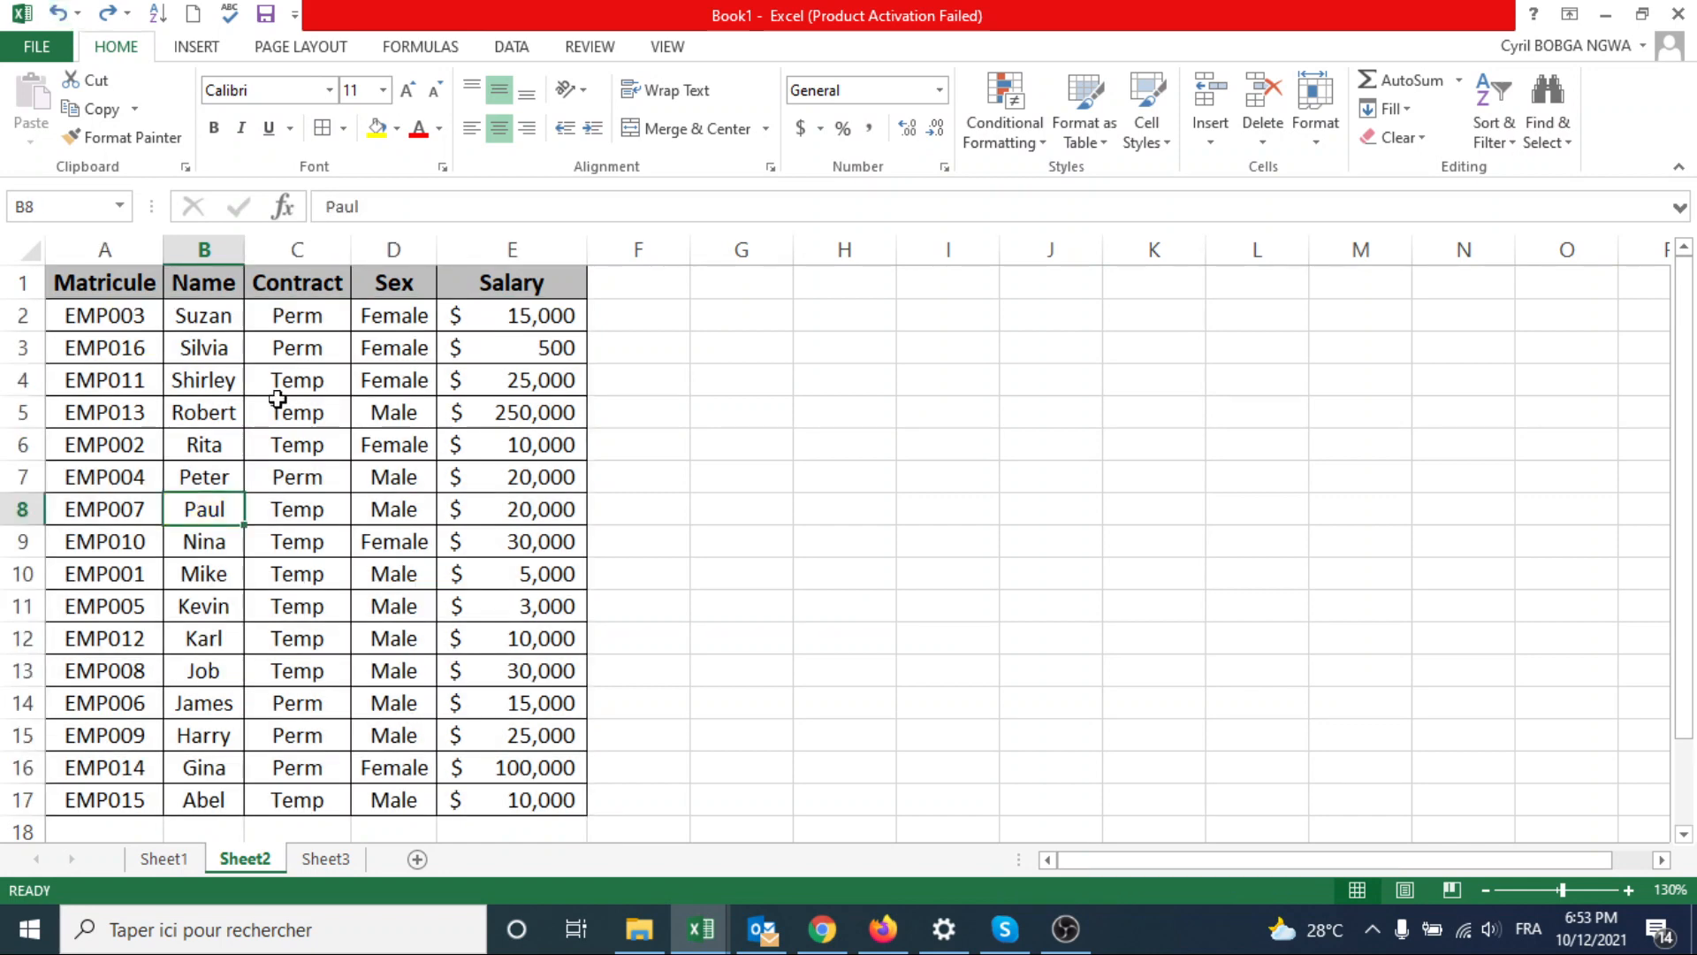
- Start a custom sort of the employee table with Sex as the first sort column
{"action": "left_click", "coordinate": [389, 536]}
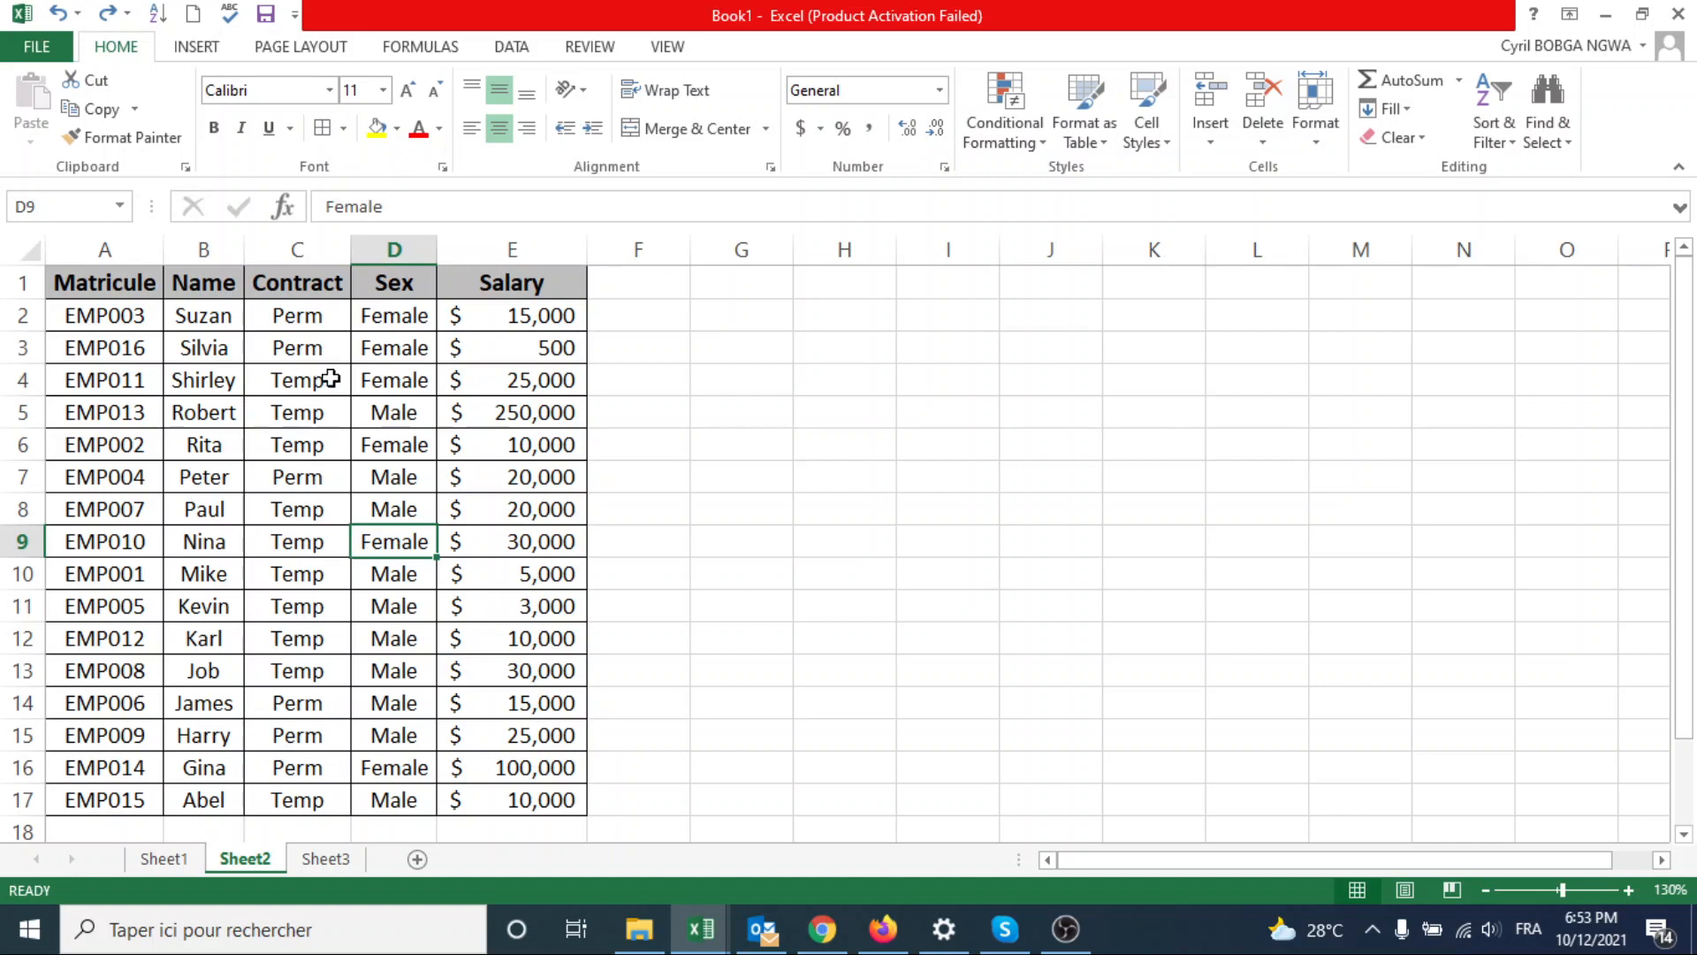
{"action": "left_click", "coordinate": [535, 318]}
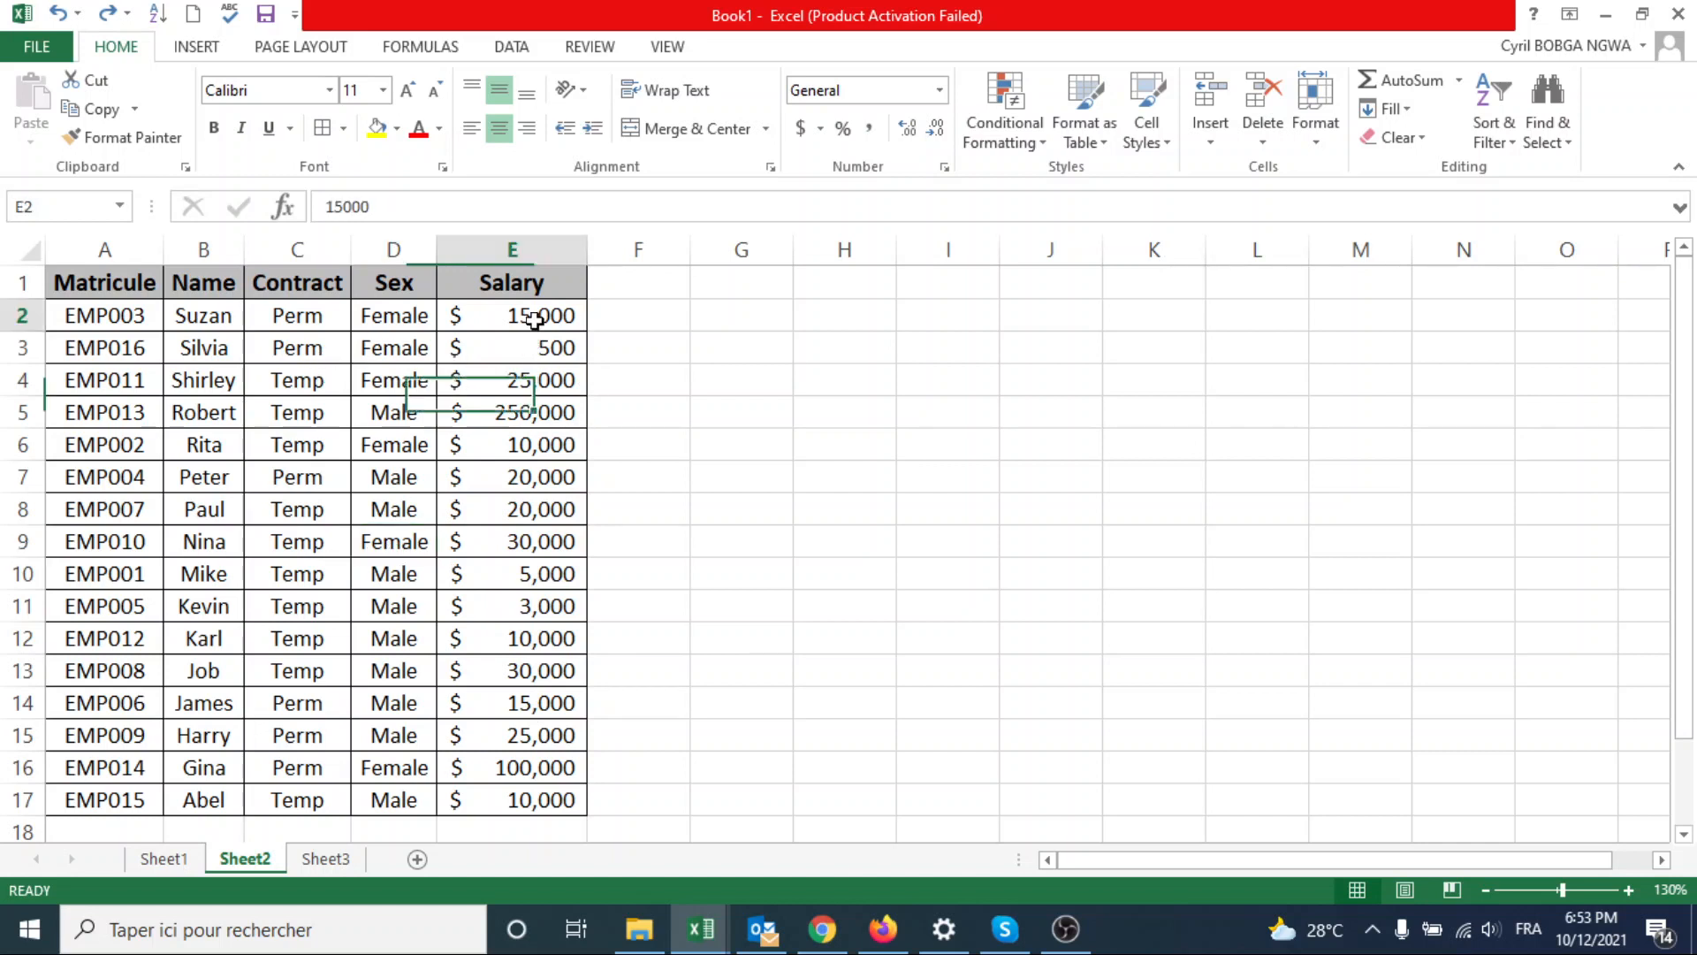
{"action": "left_click", "coordinate": [1498, 124]}
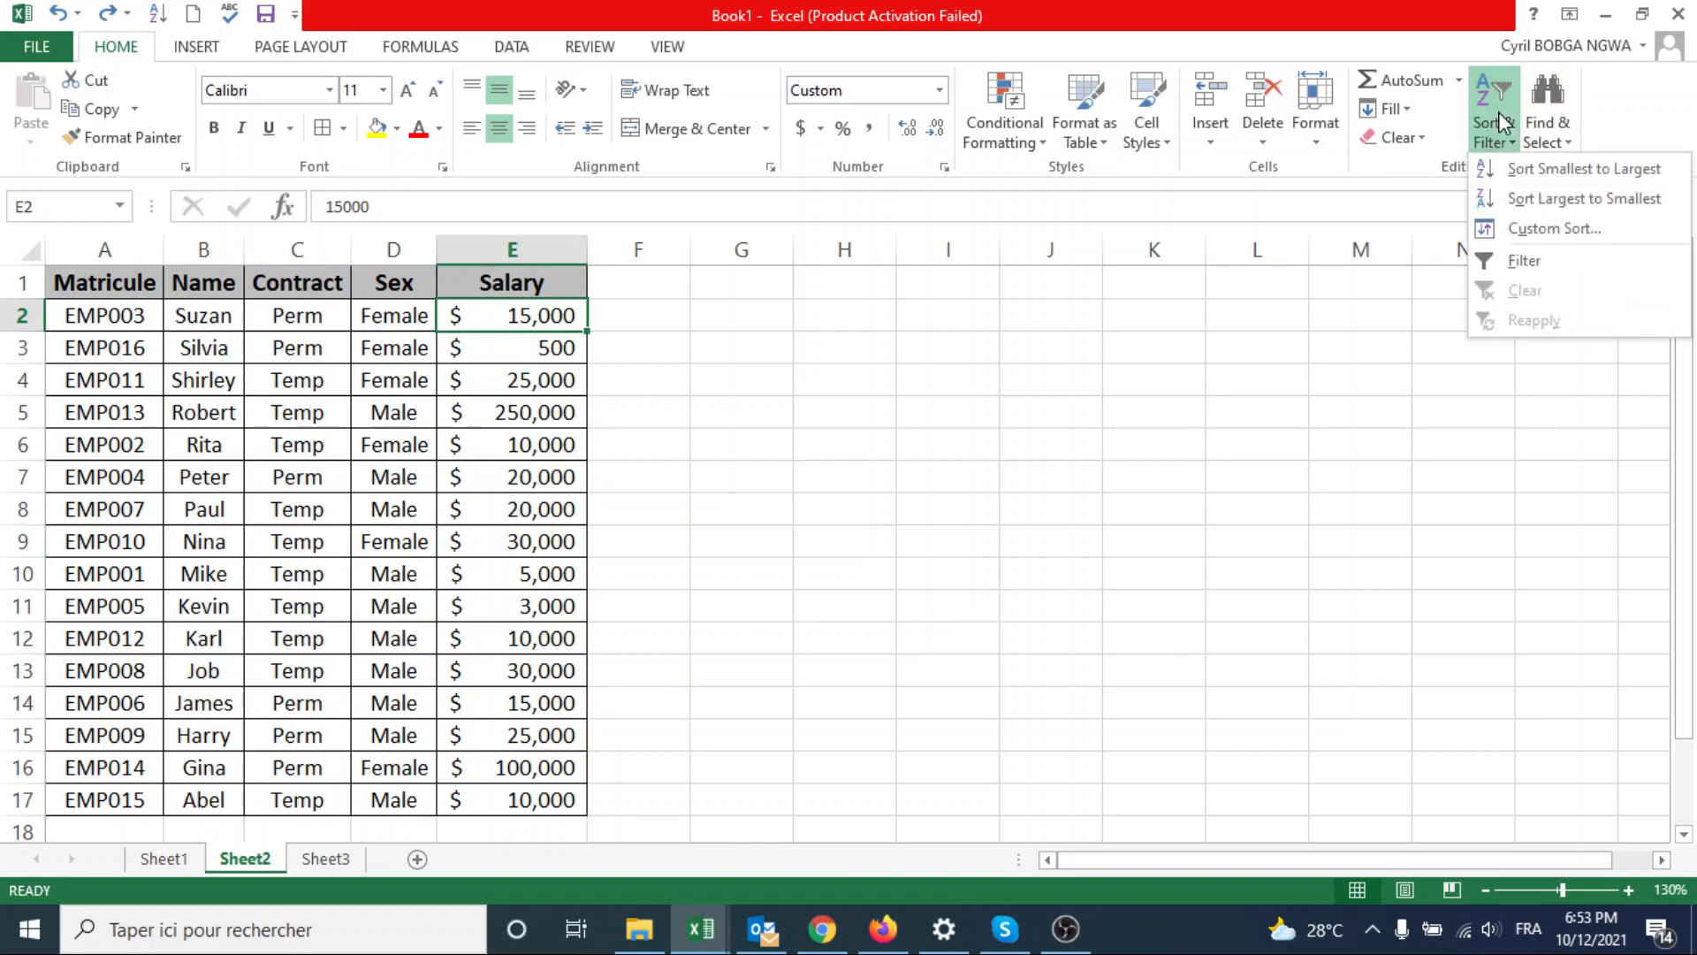
{"action": "left_click", "coordinate": [1554, 228]}
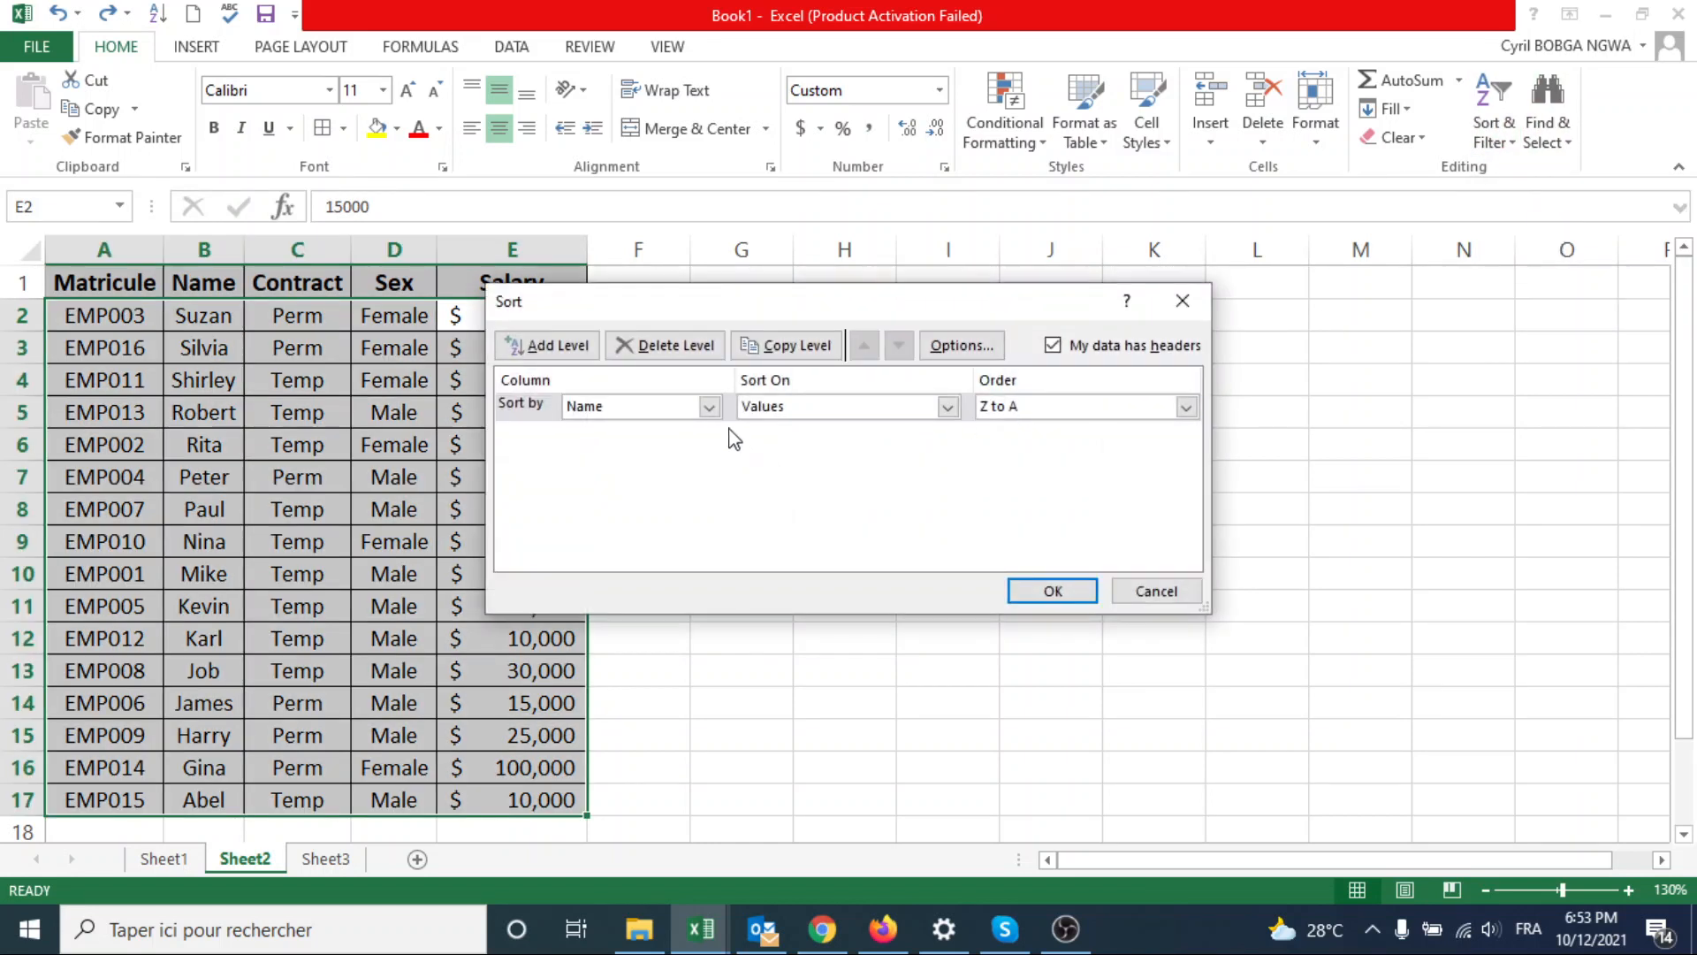
{"action": "left_click", "coordinate": [708, 406]}
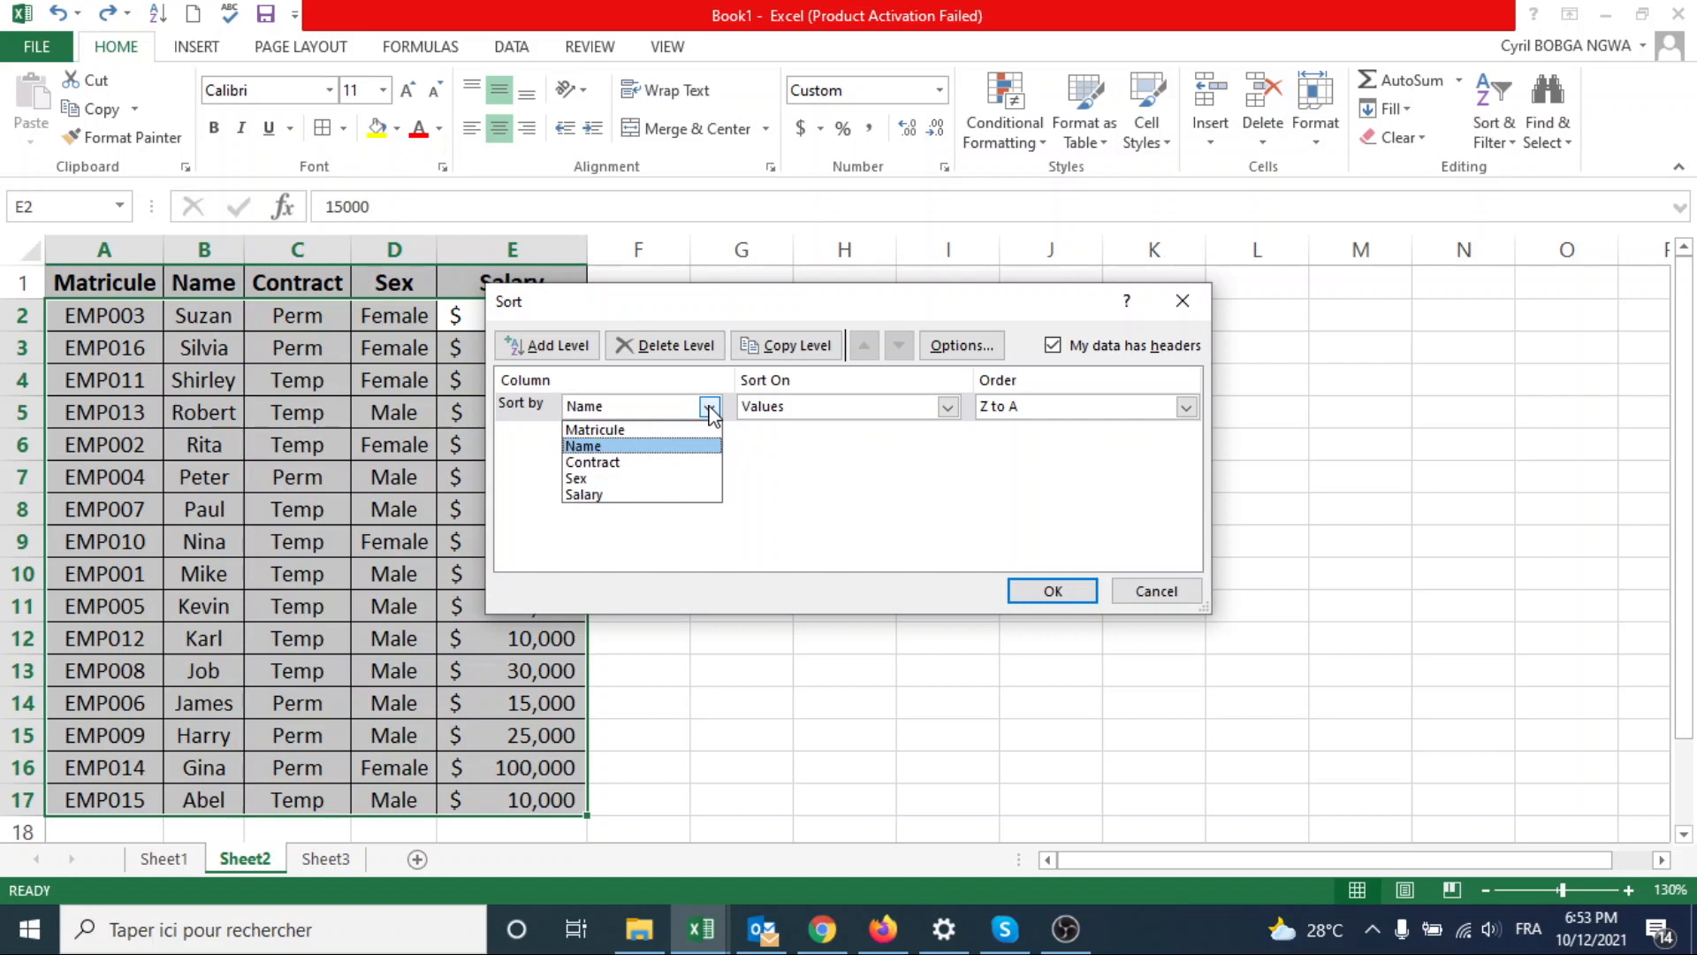
{"action": "left_click", "coordinate": [688, 478]}
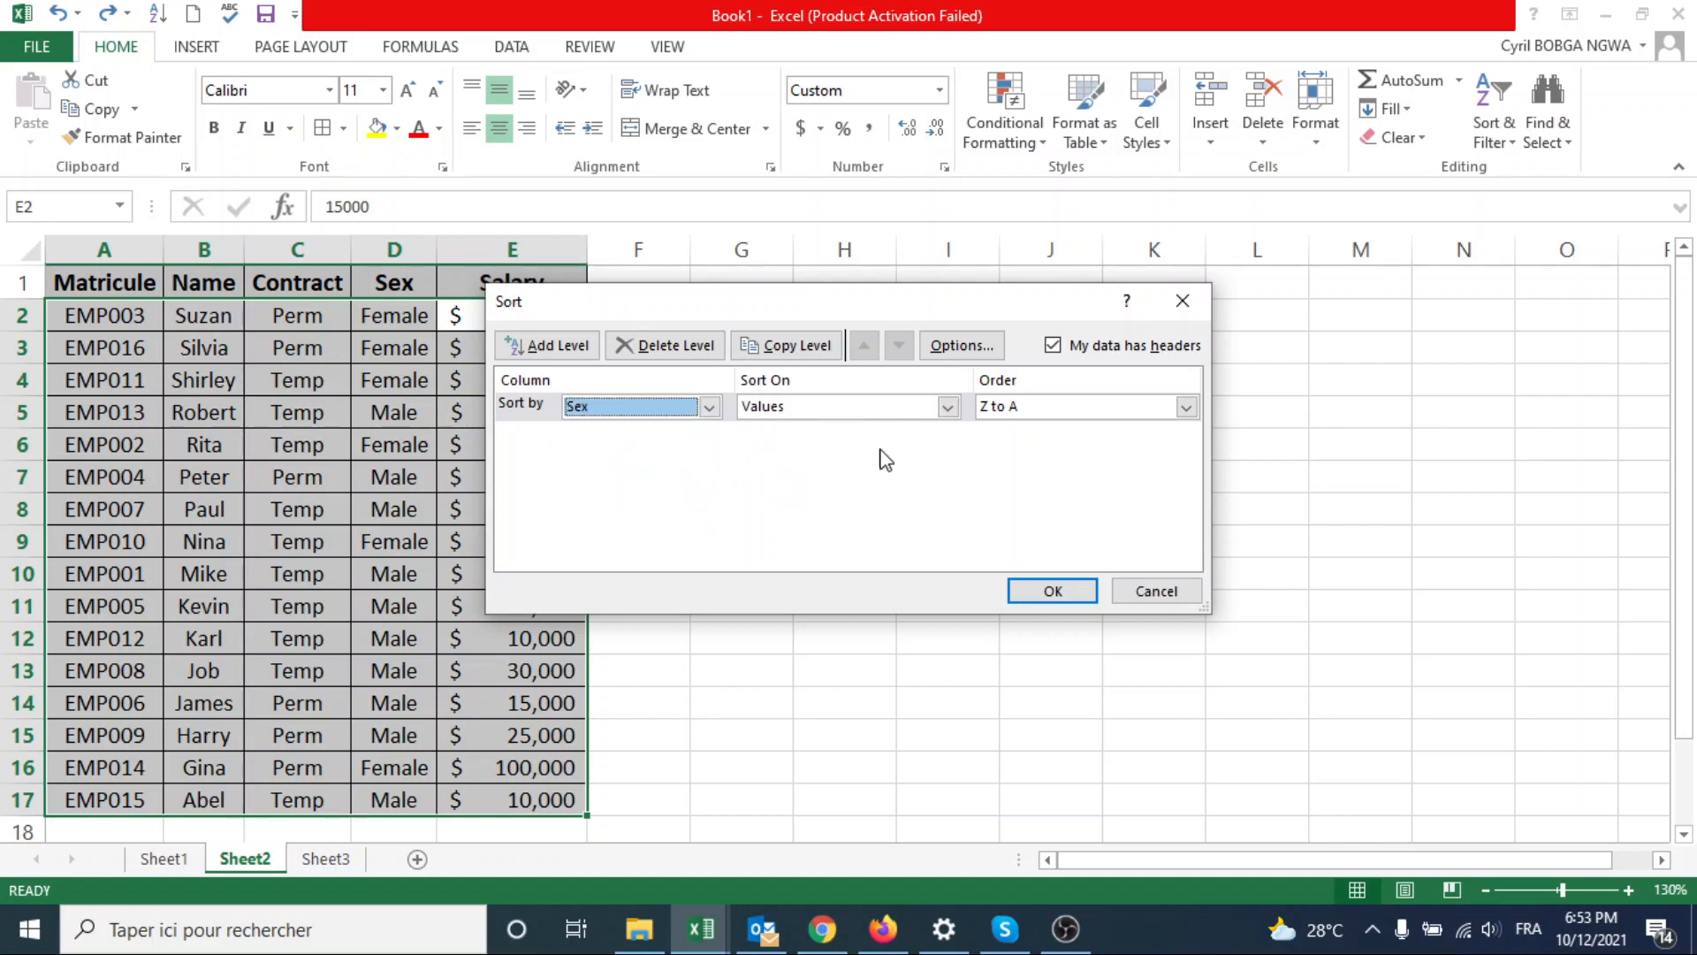
- Add a second sort level on Salary values, Largest to Smallest, and apply the sort
{"action": "left_click", "coordinate": [566, 346]}
{"action": "left_click", "coordinate": [709, 435]}
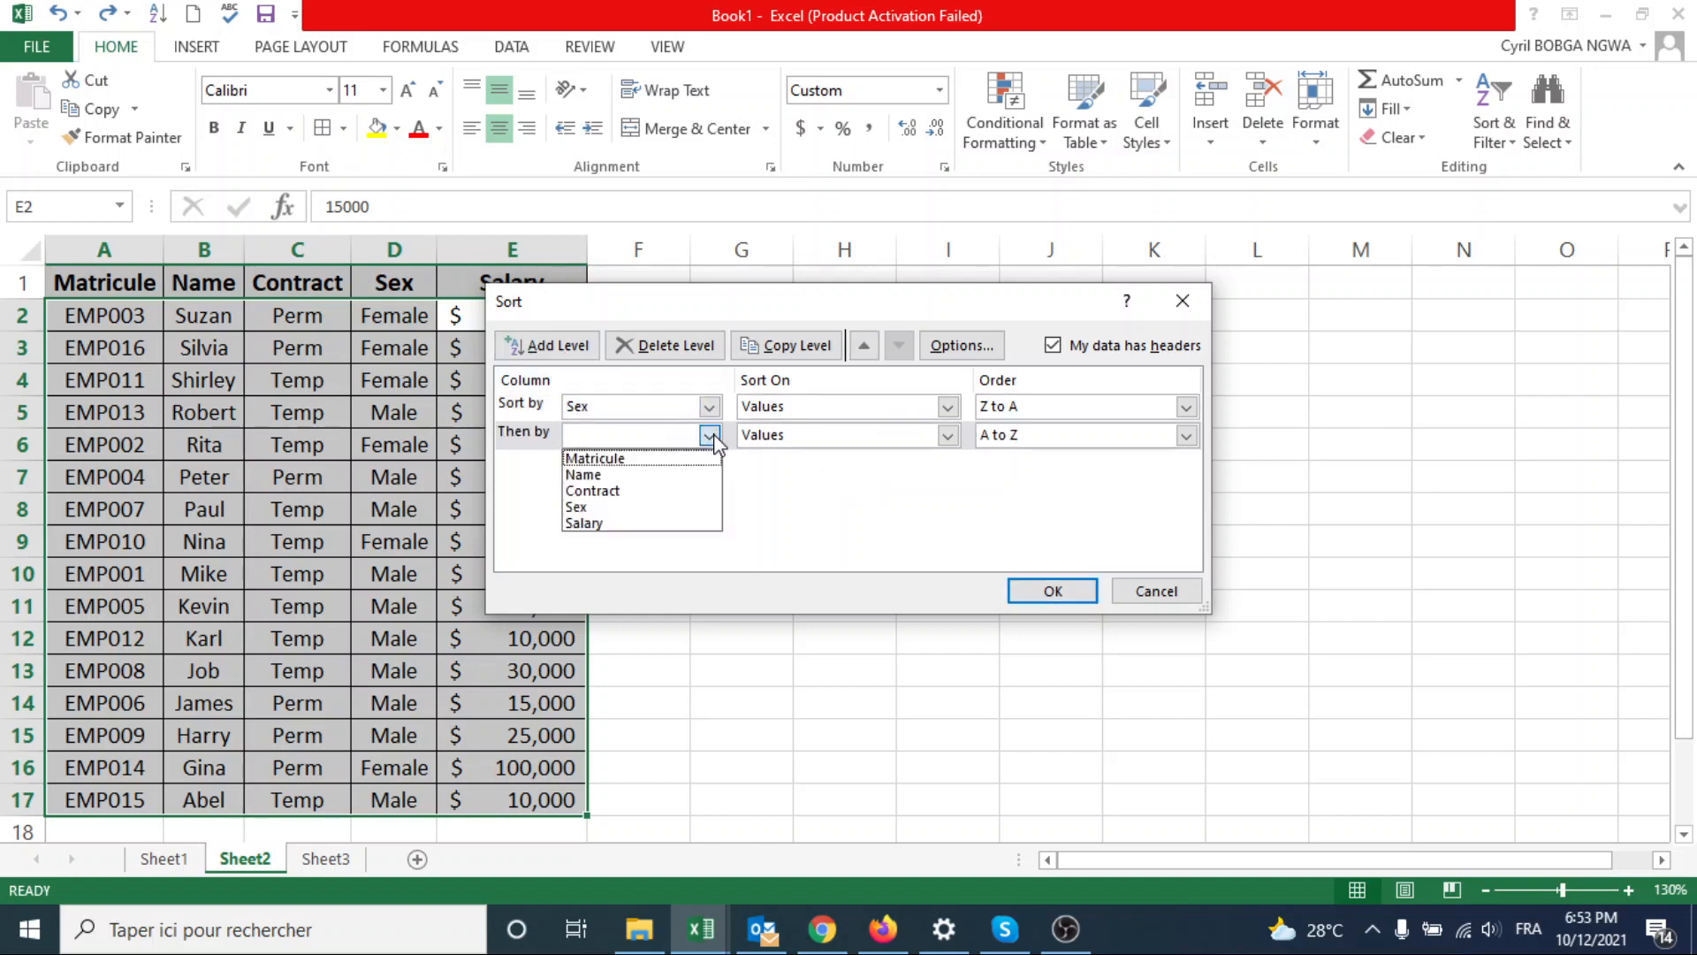
{"action": "left_click", "coordinate": [686, 524]}
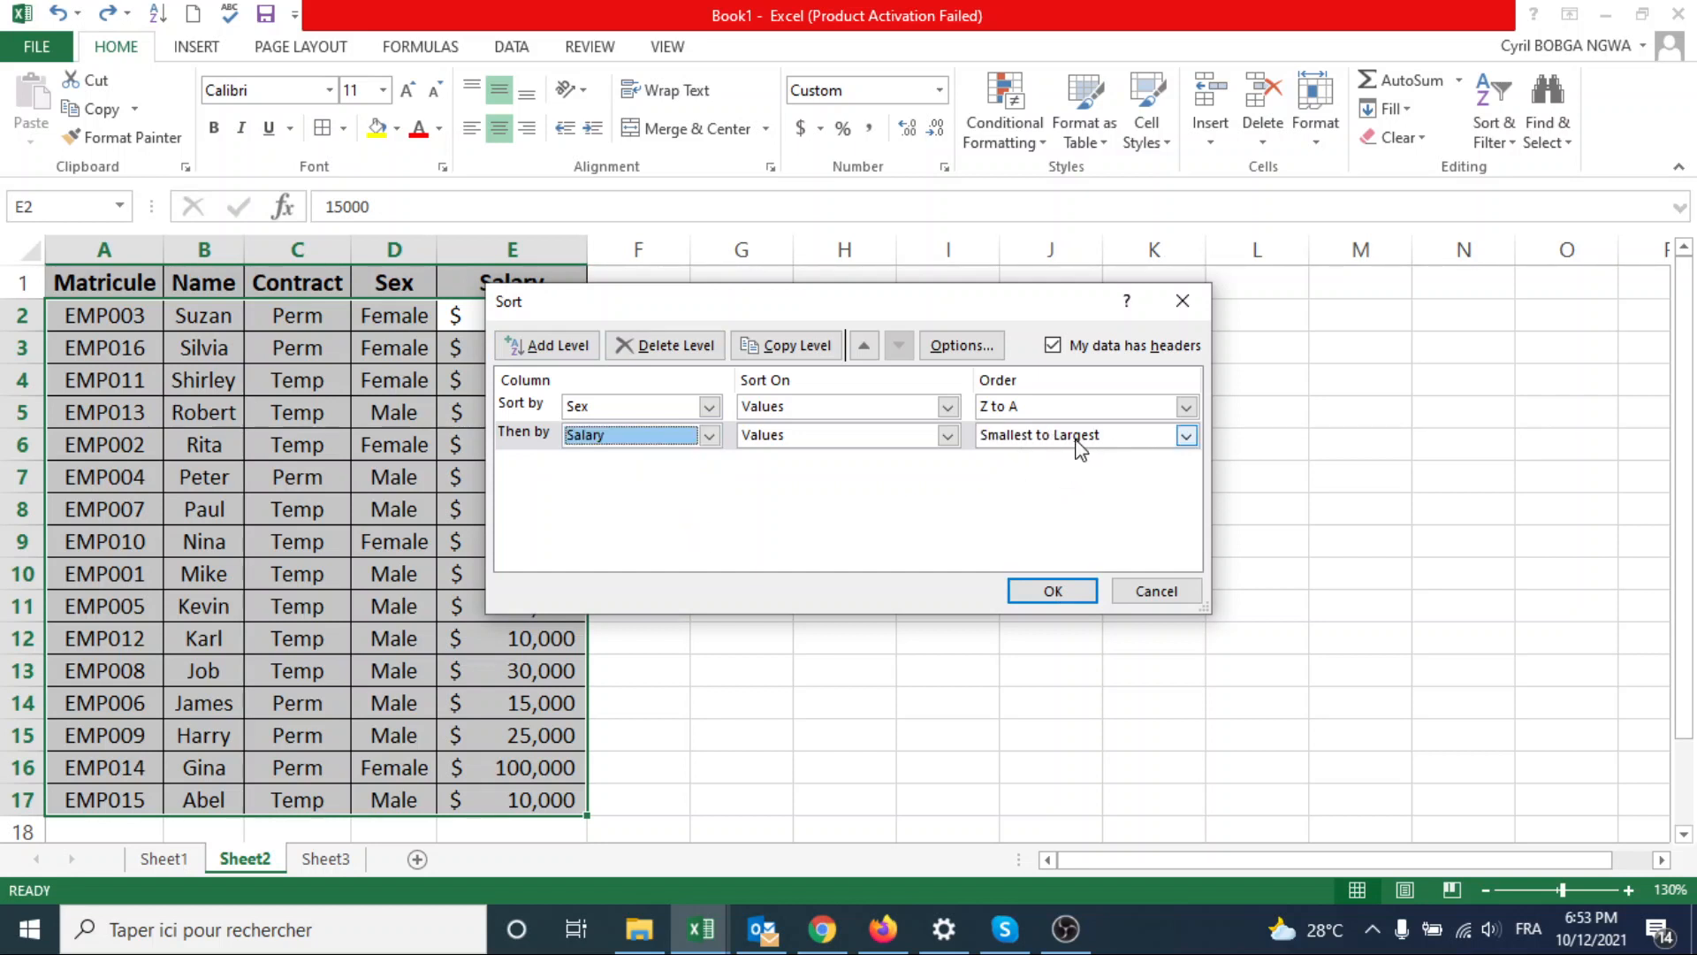
{"action": "left_click", "coordinate": [1186, 436]}
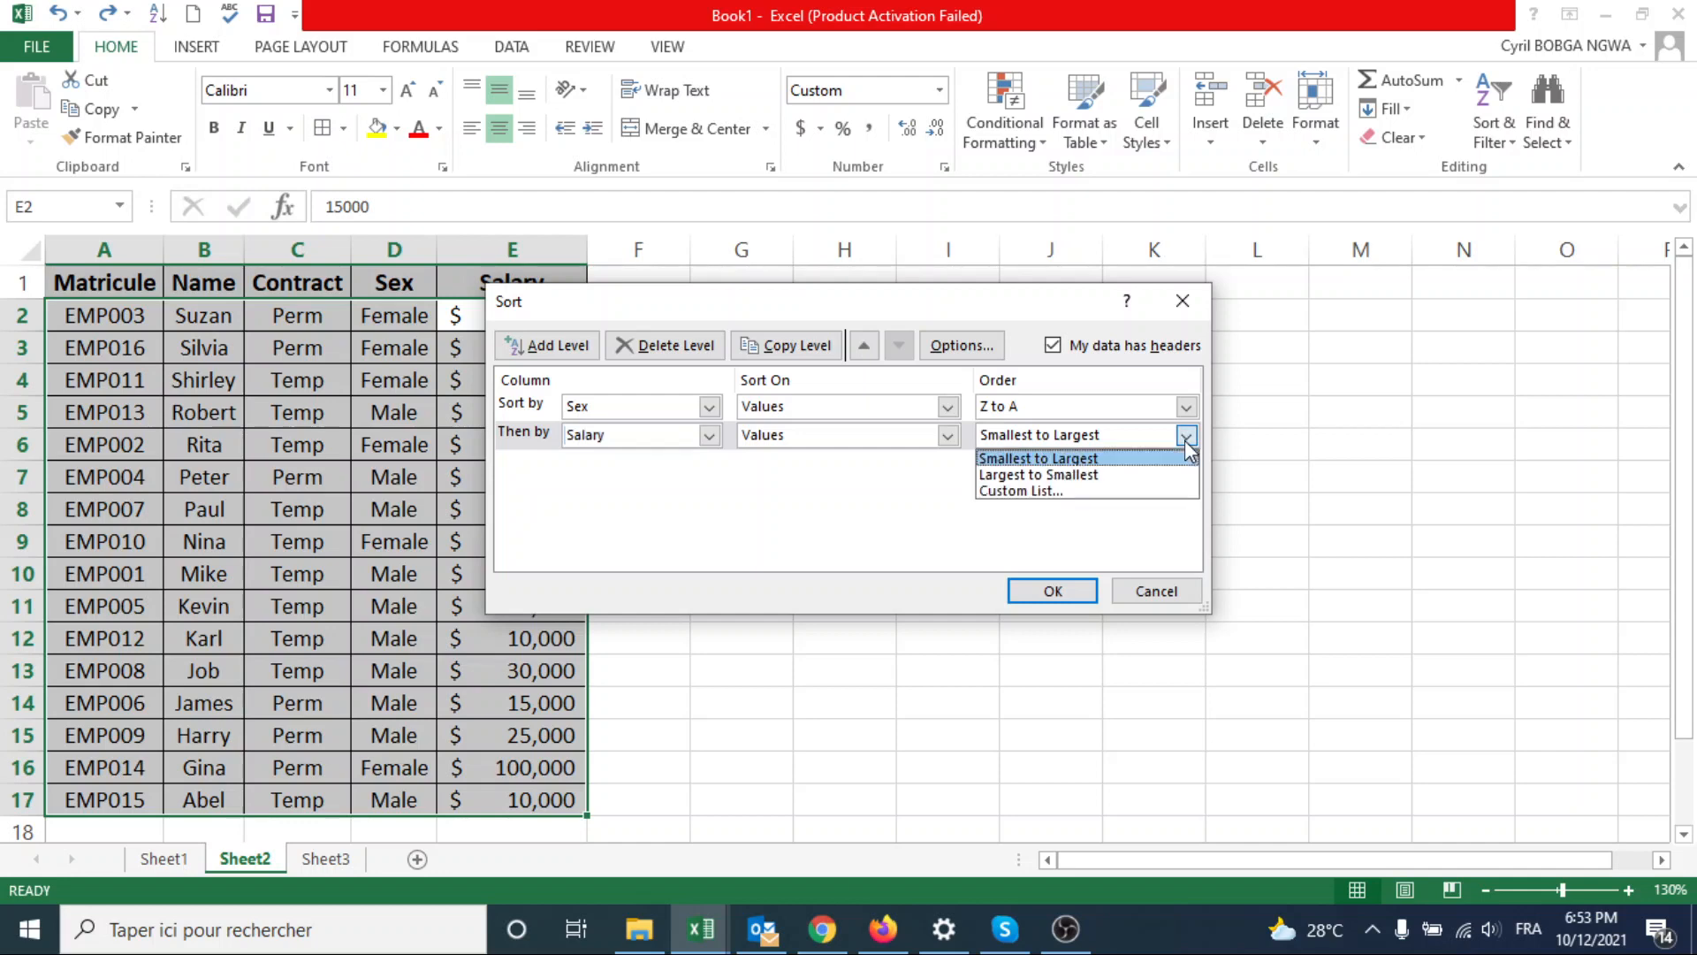
{"action": "left_click", "coordinate": [1132, 475]}
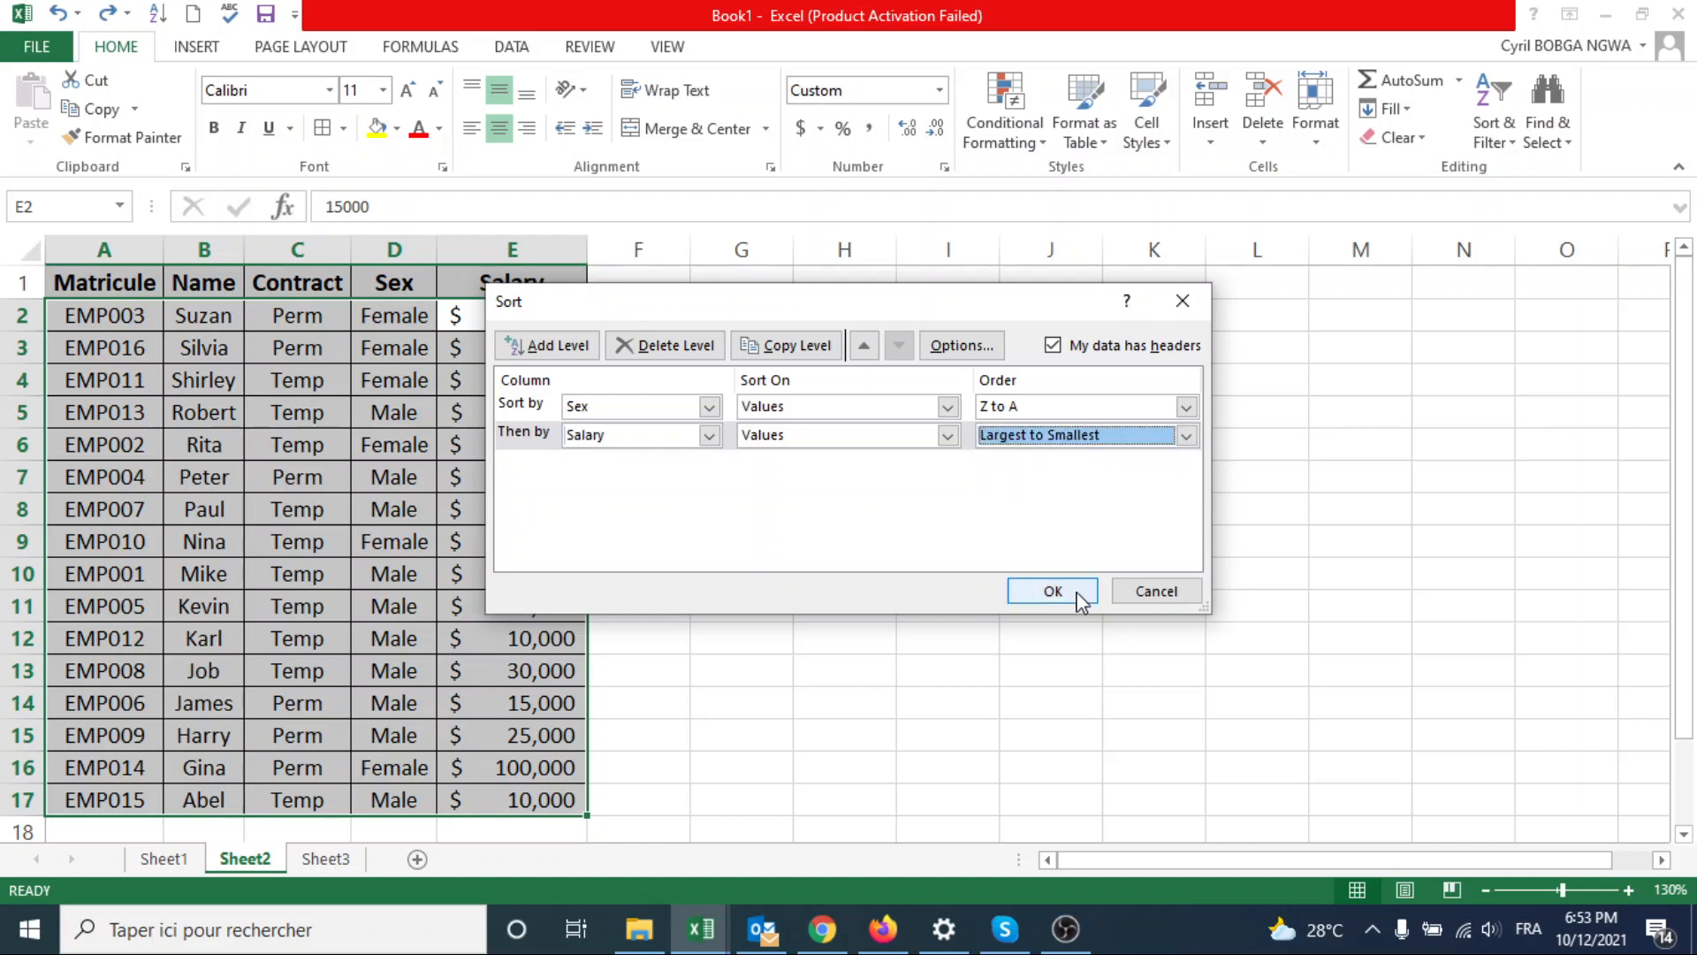
{"action": "left_click", "coordinate": [1053, 591]}
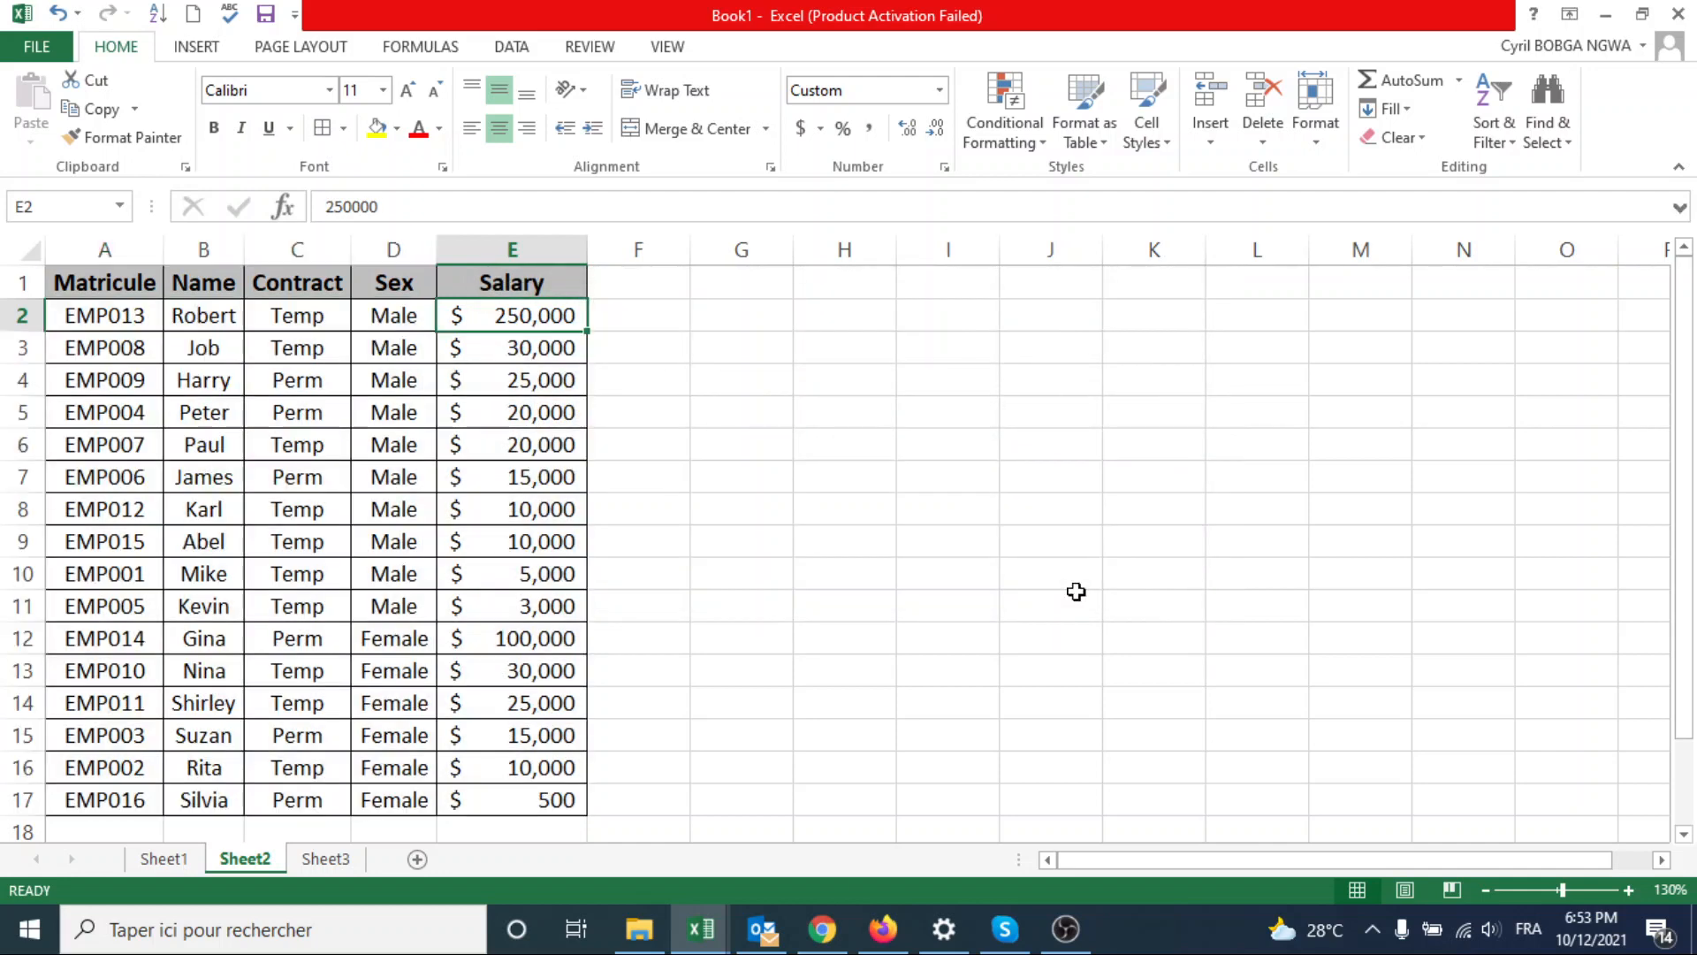
- Examine the Male and Female row groups and the salary order within each group
{"action": "left_click_drag", "start_coordinate": [405, 317], "coordinate": [379, 605]}
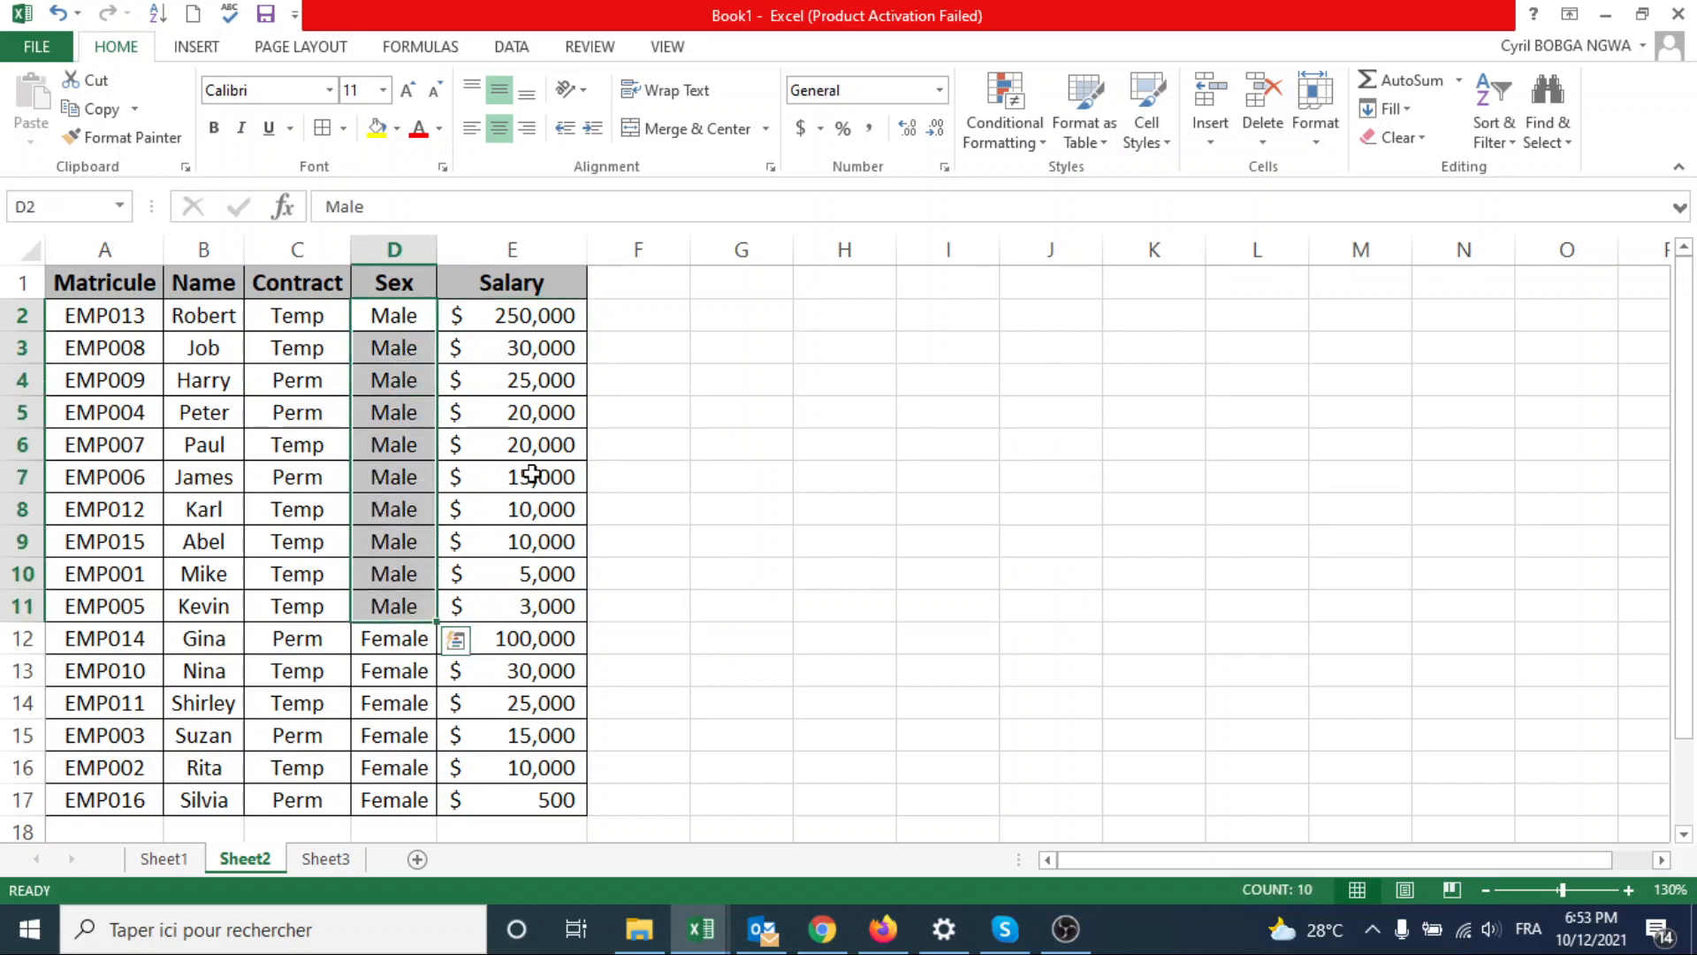
{"action": "left_click", "coordinate": [526, 315]}
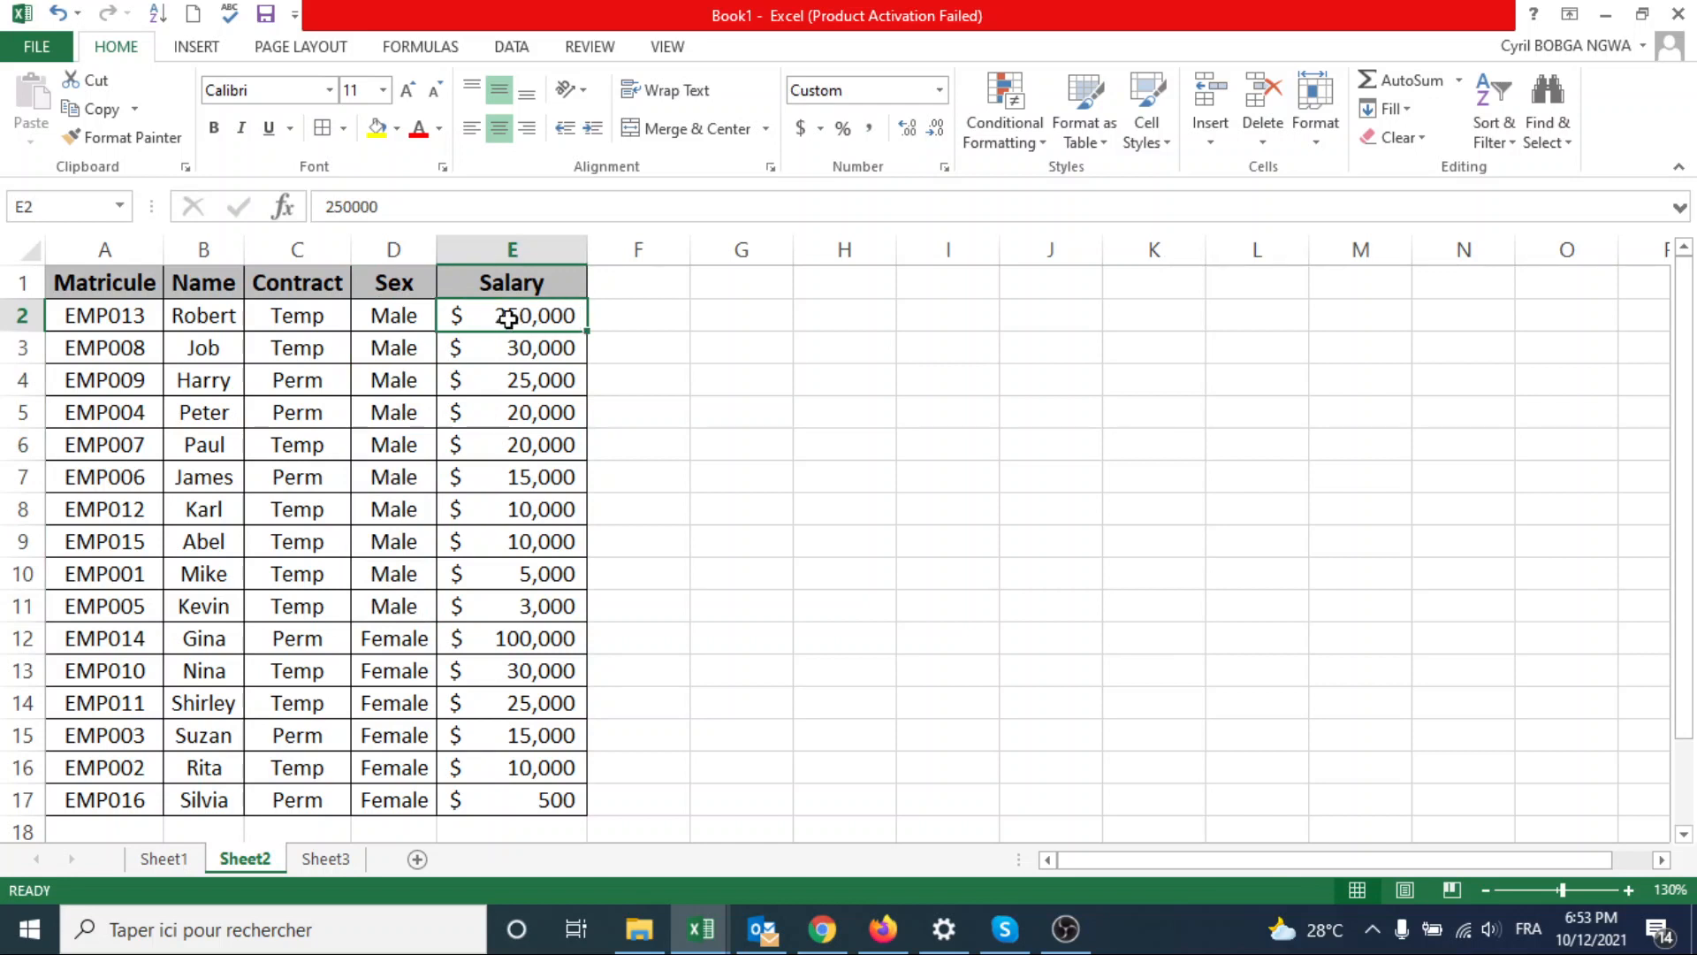
{"action": "left_click", "coordinate": [536, 608]}
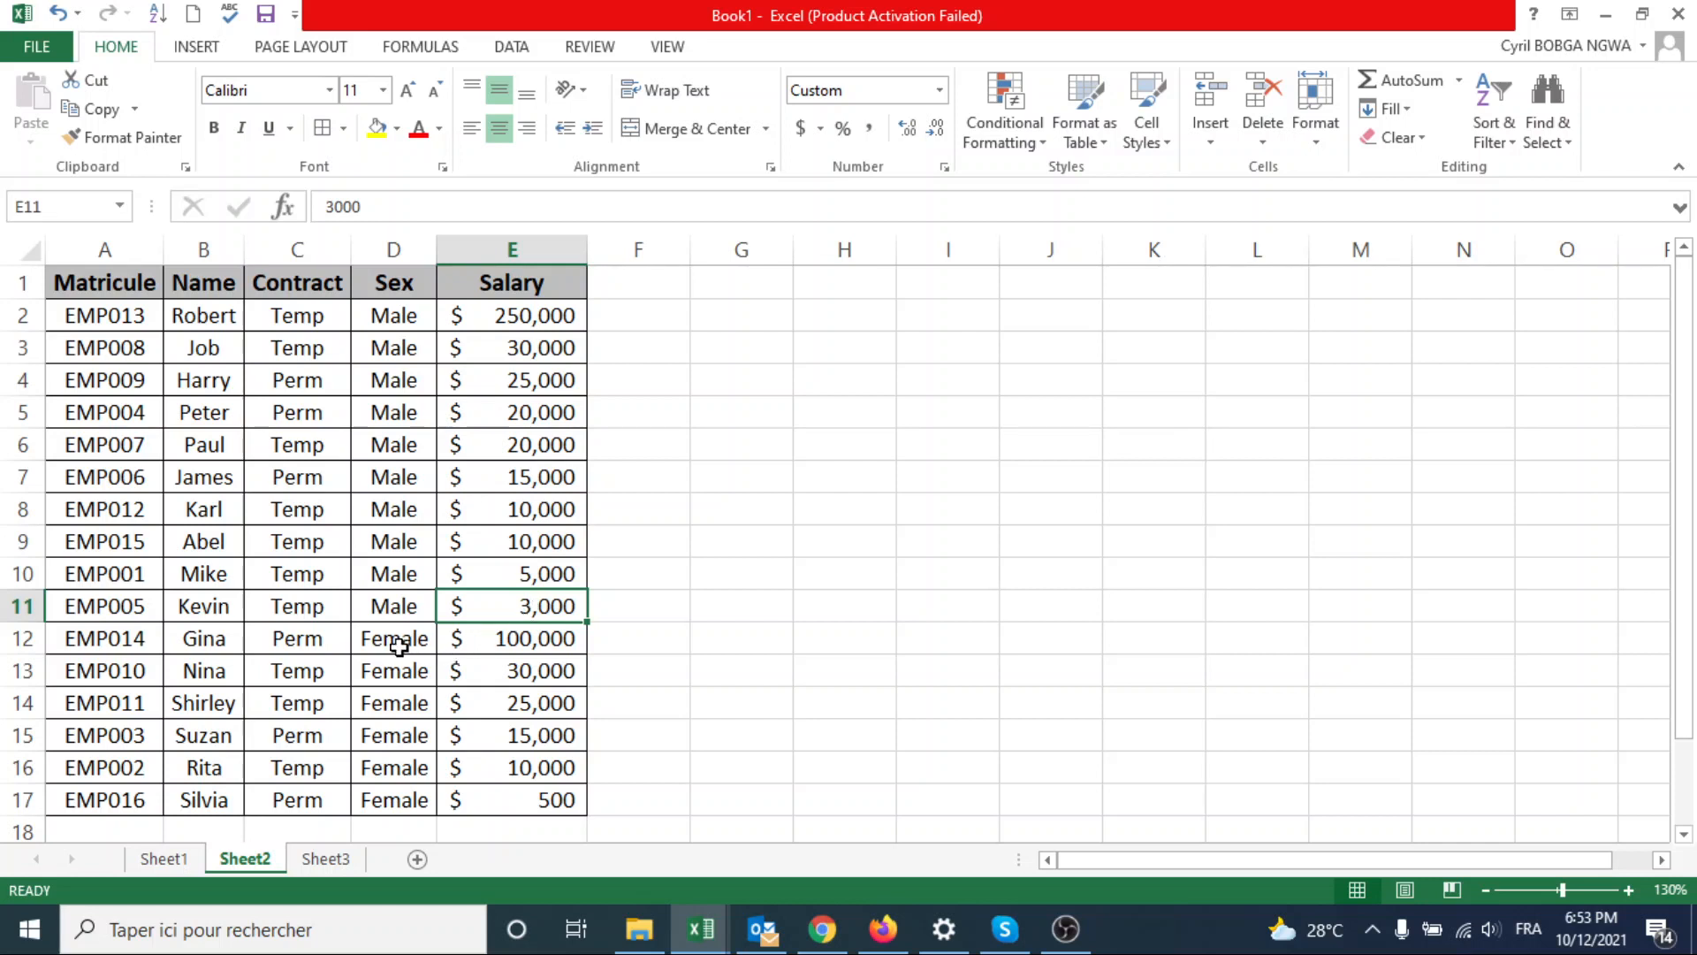
{"action": "left_click_drag", "start_coordinate": [399, 647], "coordinate": [402, 798]}
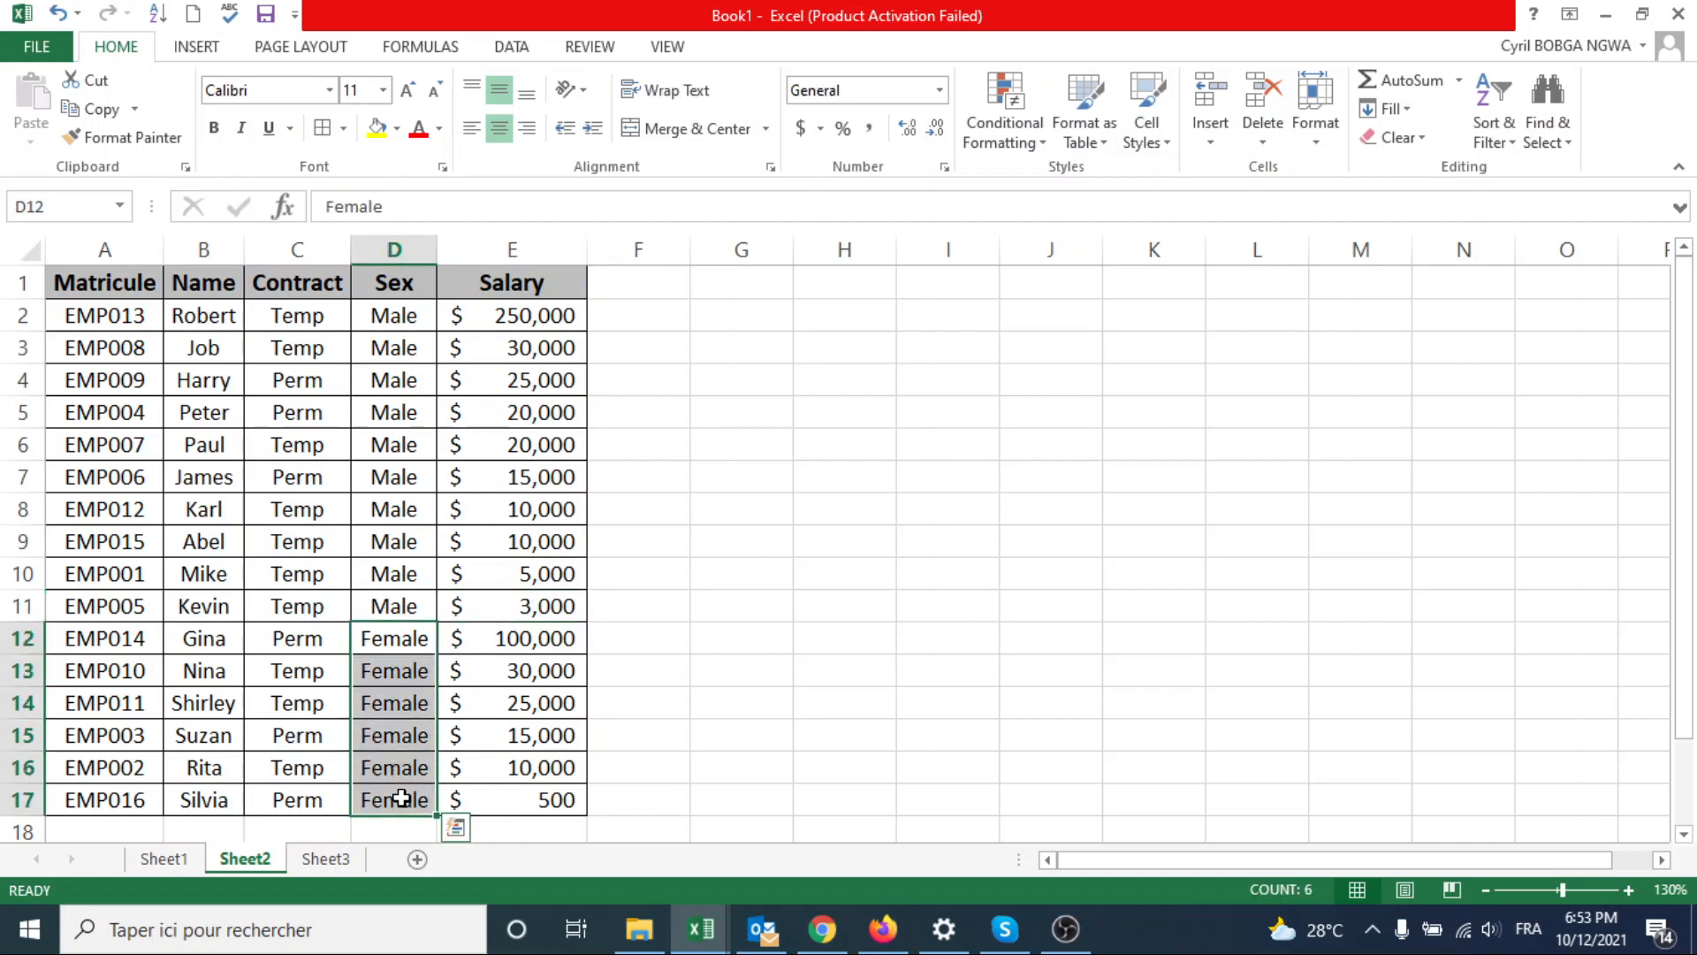
{"action": "left_click", "coordinate": [518, 638]}
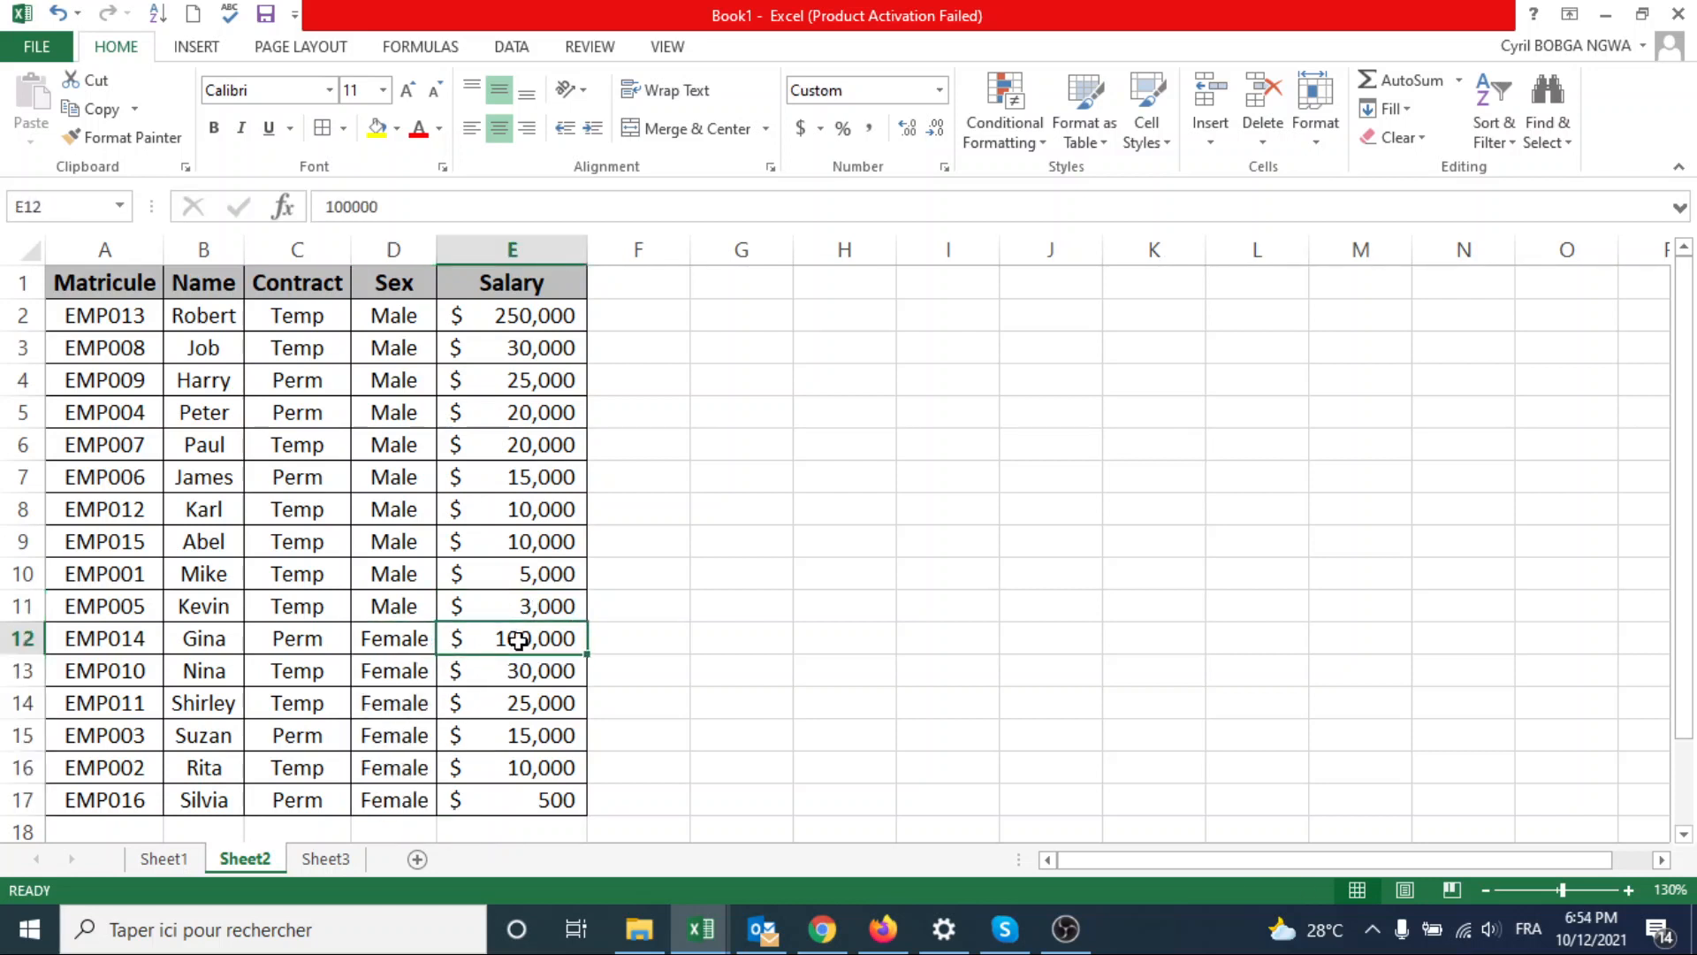
{"action": "left_click", "coordinate": [538, 799]}
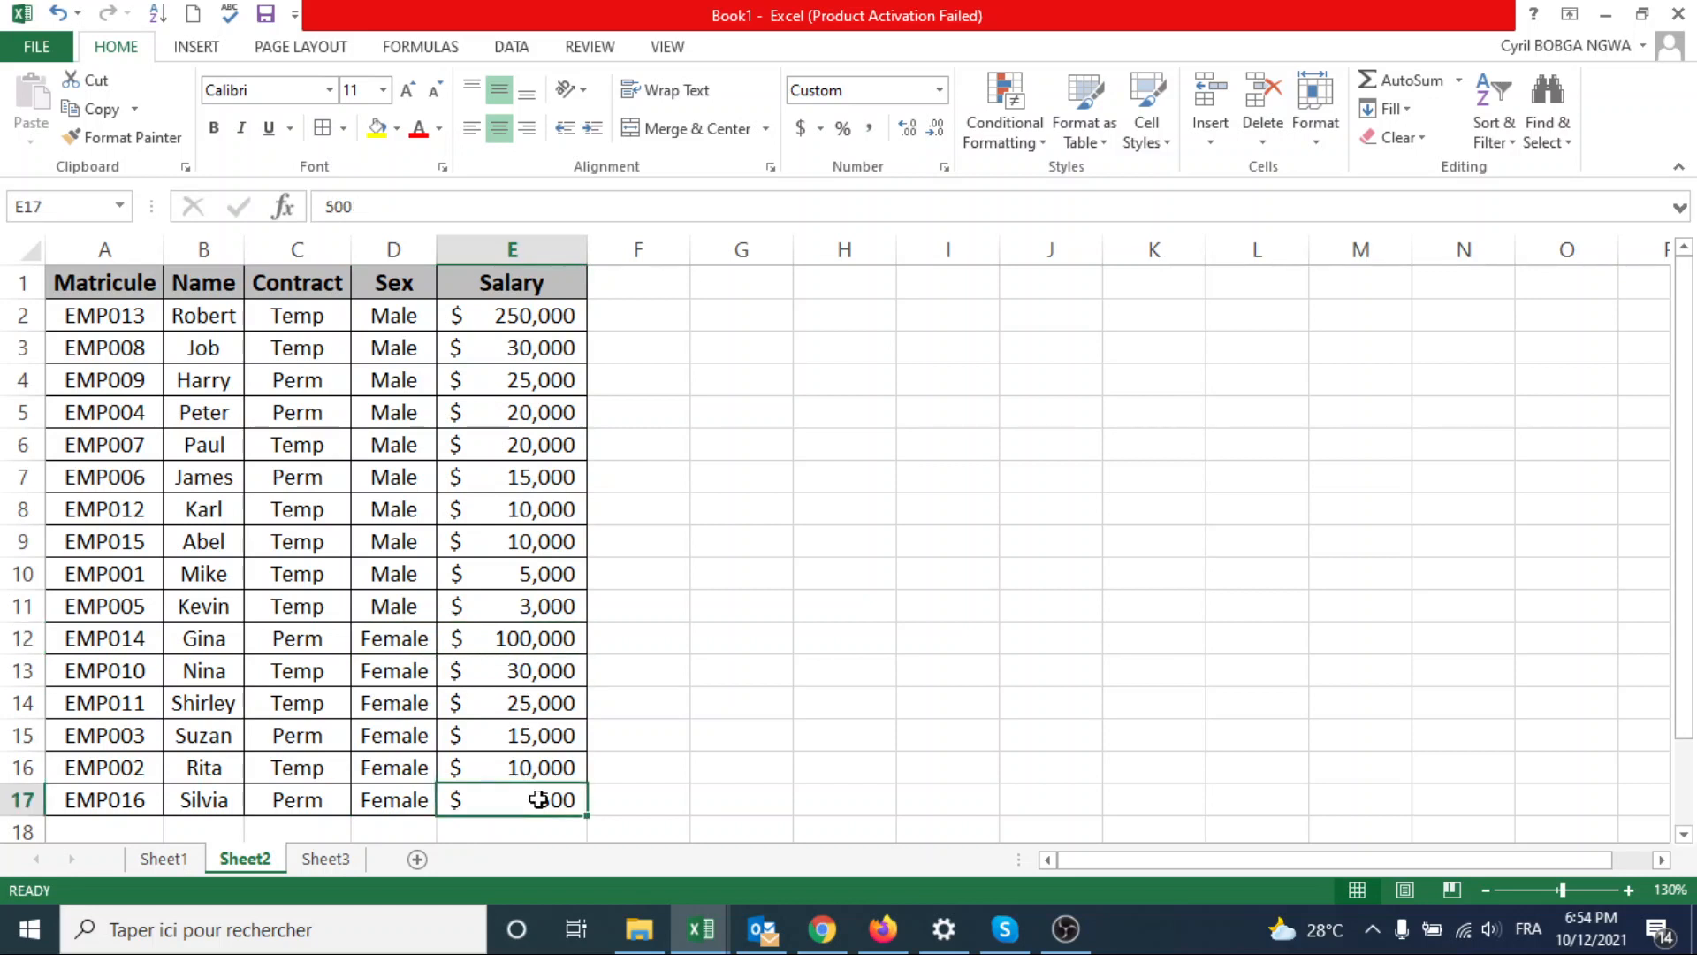
{"action": "left_click", "coordinate": [408, 408]}
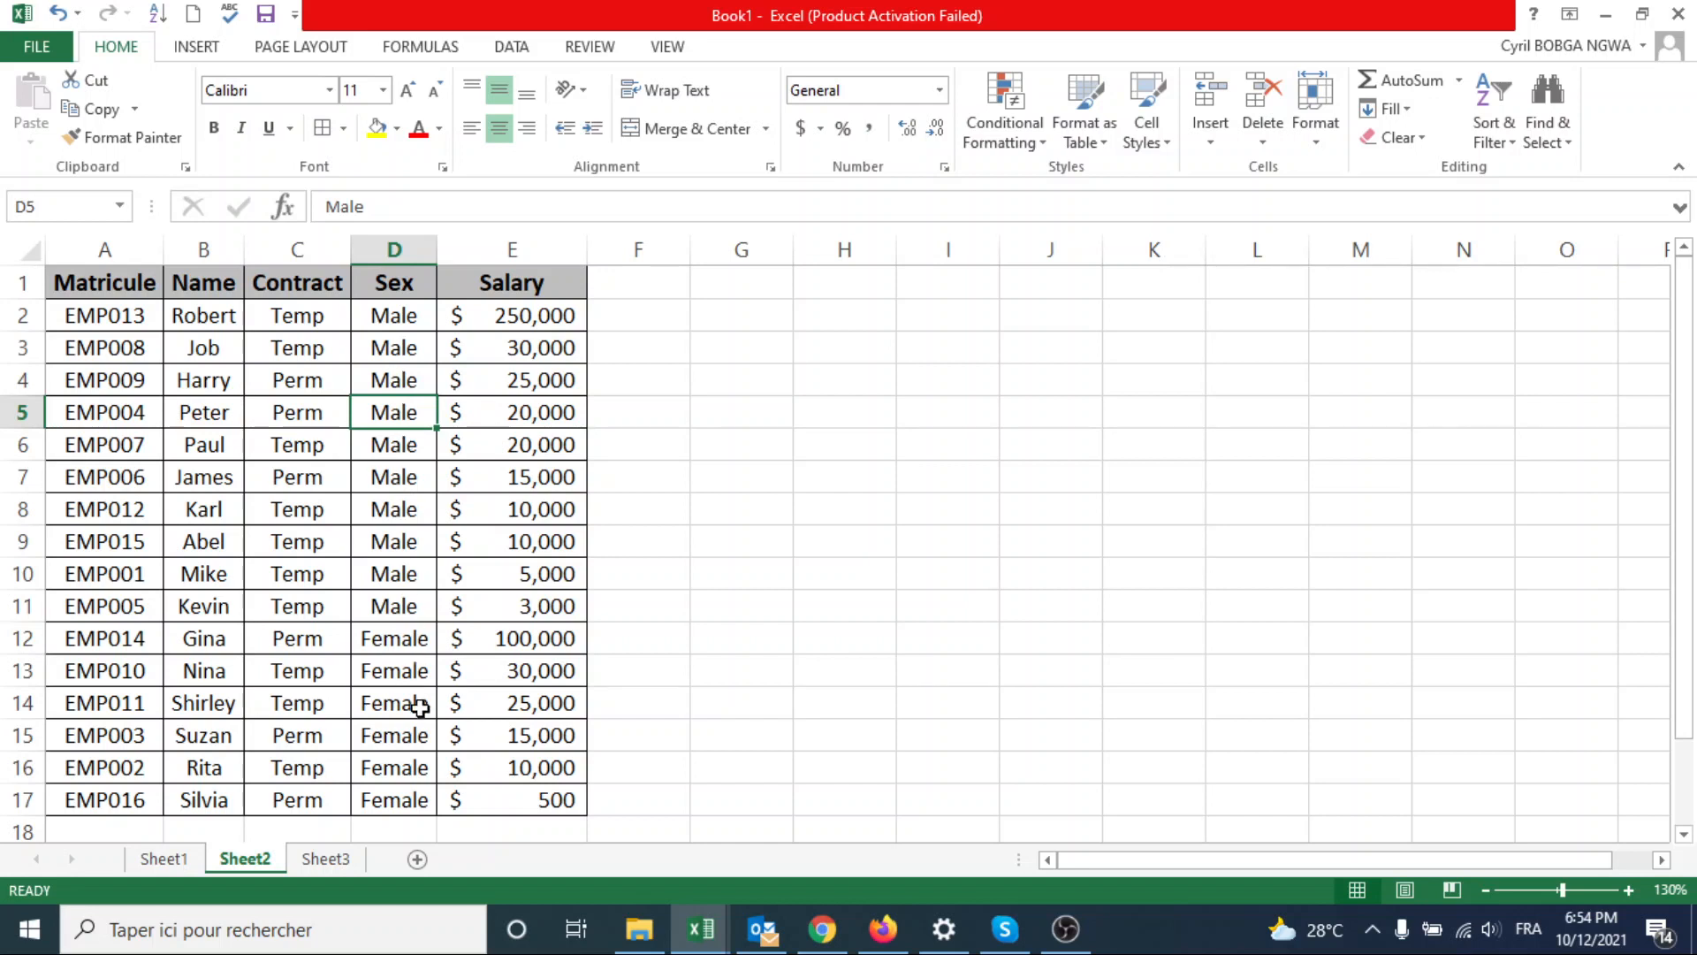
- Change the Sex level of the custom sort to A to Z and apply it
{"action": "left_click", "coordinate": [538, 369]}
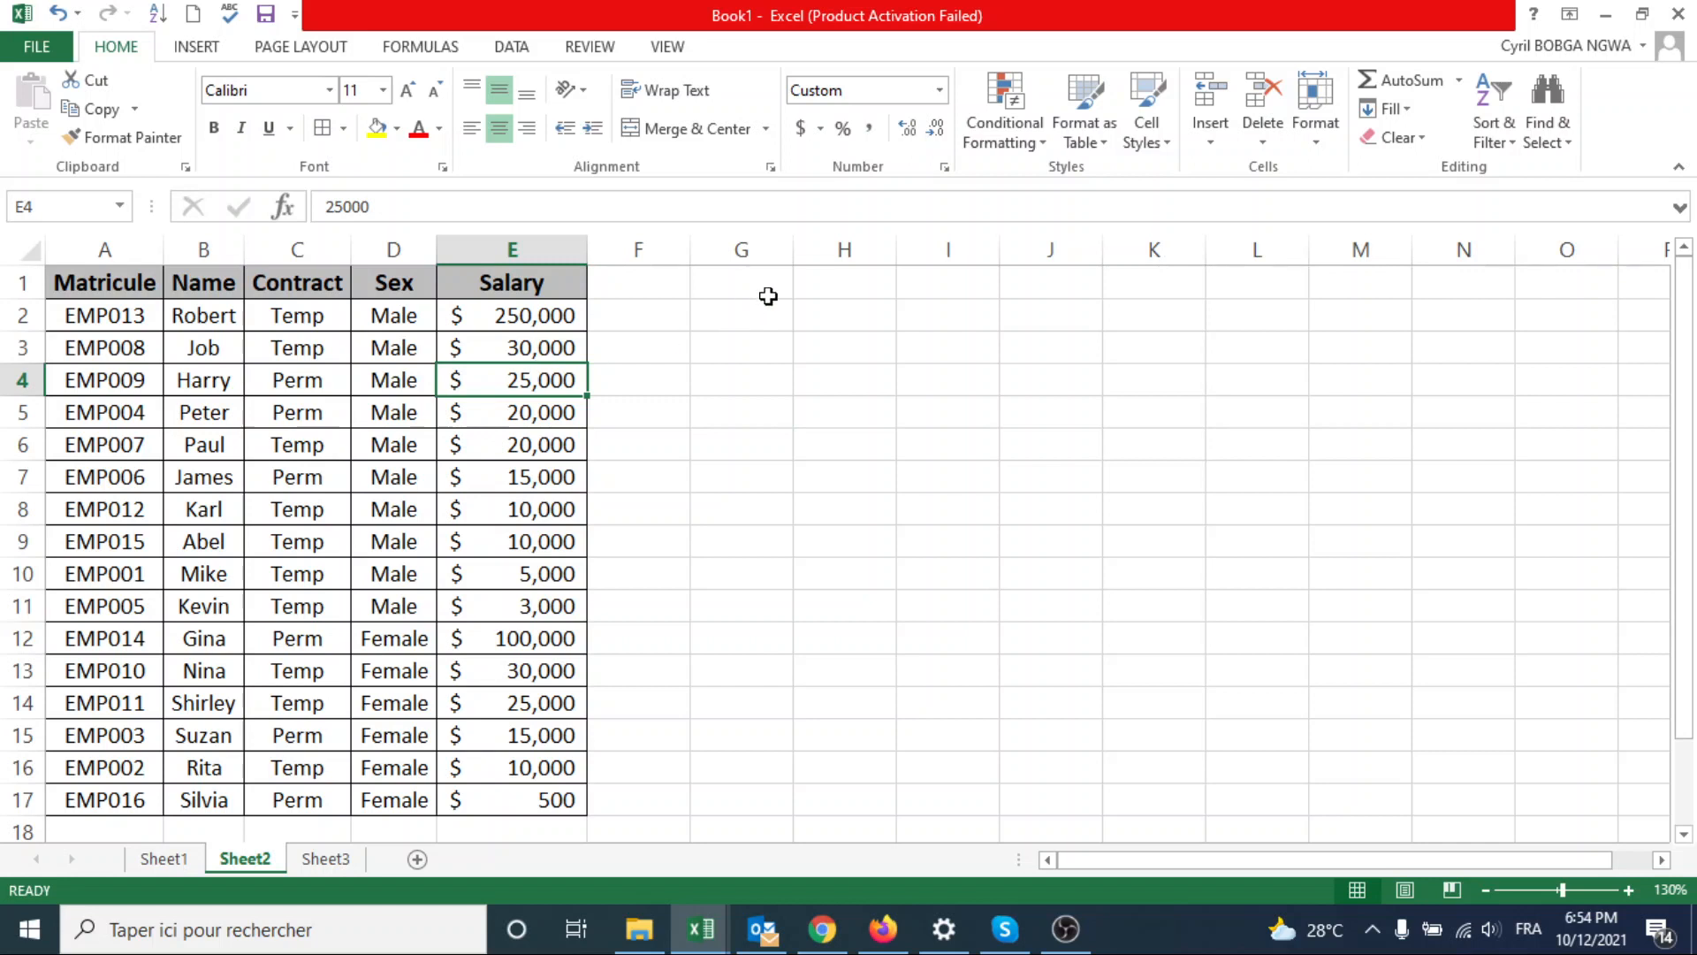
{"action": "left_click", "coordinate": [1480, 144]}
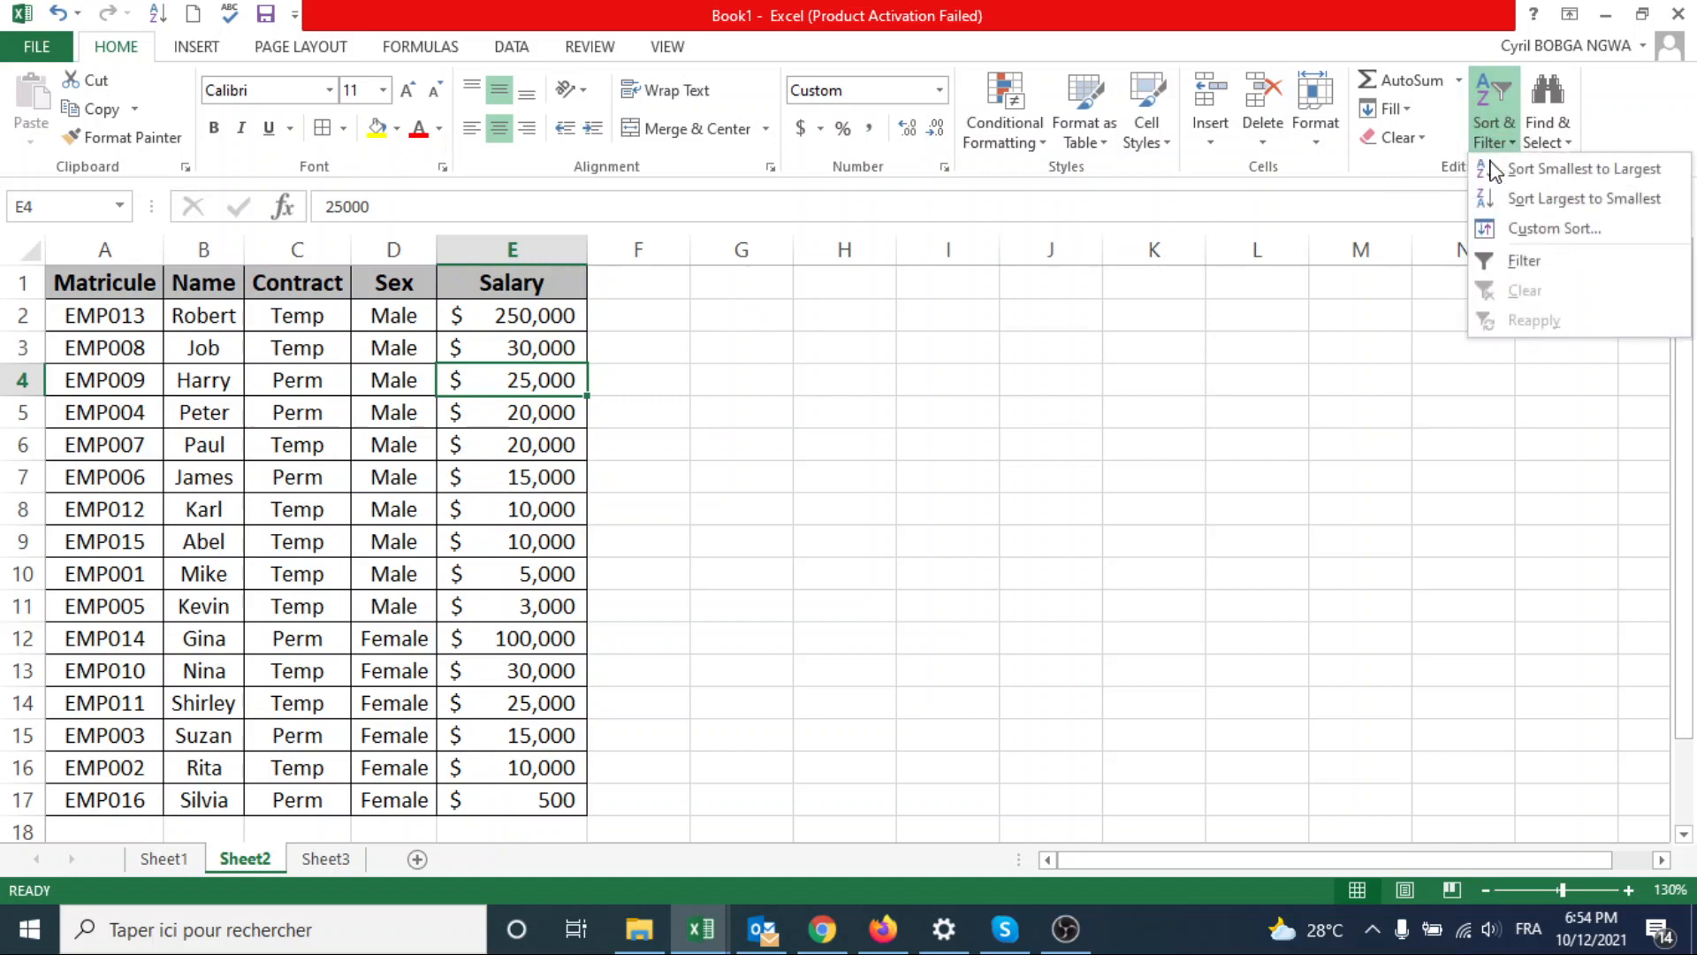
{"action": "left_click", "coordinate": [1502, 228]}
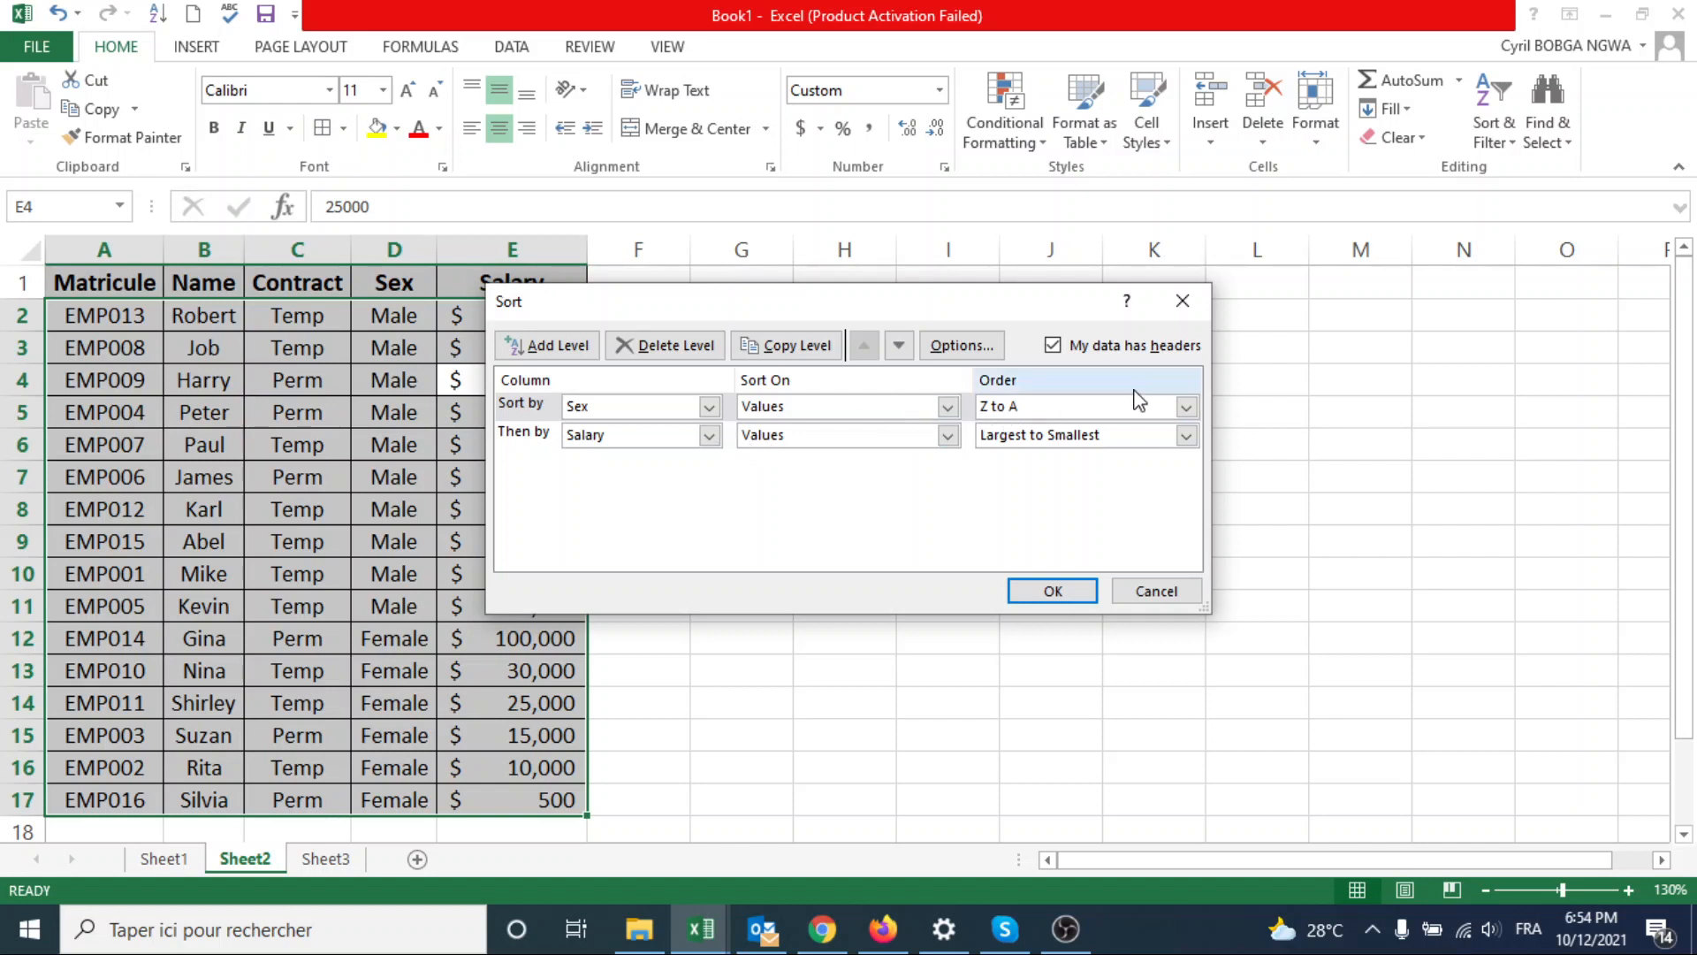
{"action": "left_click", "coordinate": [1185, 407]}
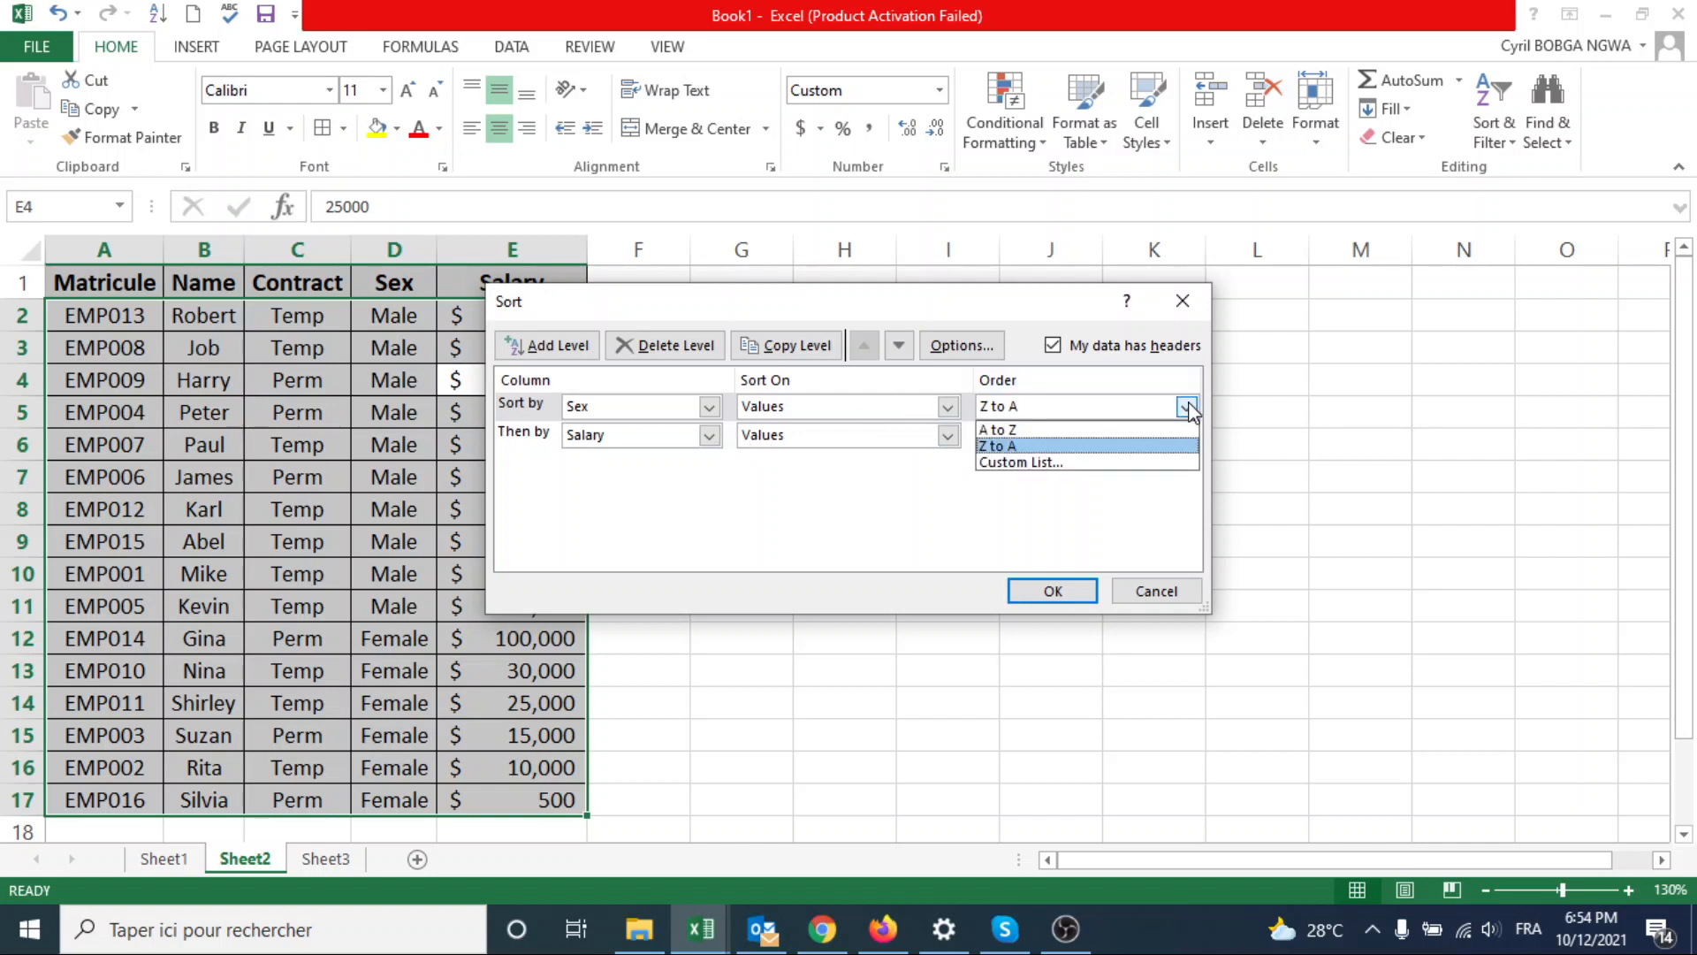
{"action": "left_click", "coordinate": [1069, 431]}
{"action": "left_click", "coordinate": [1077, 589]}
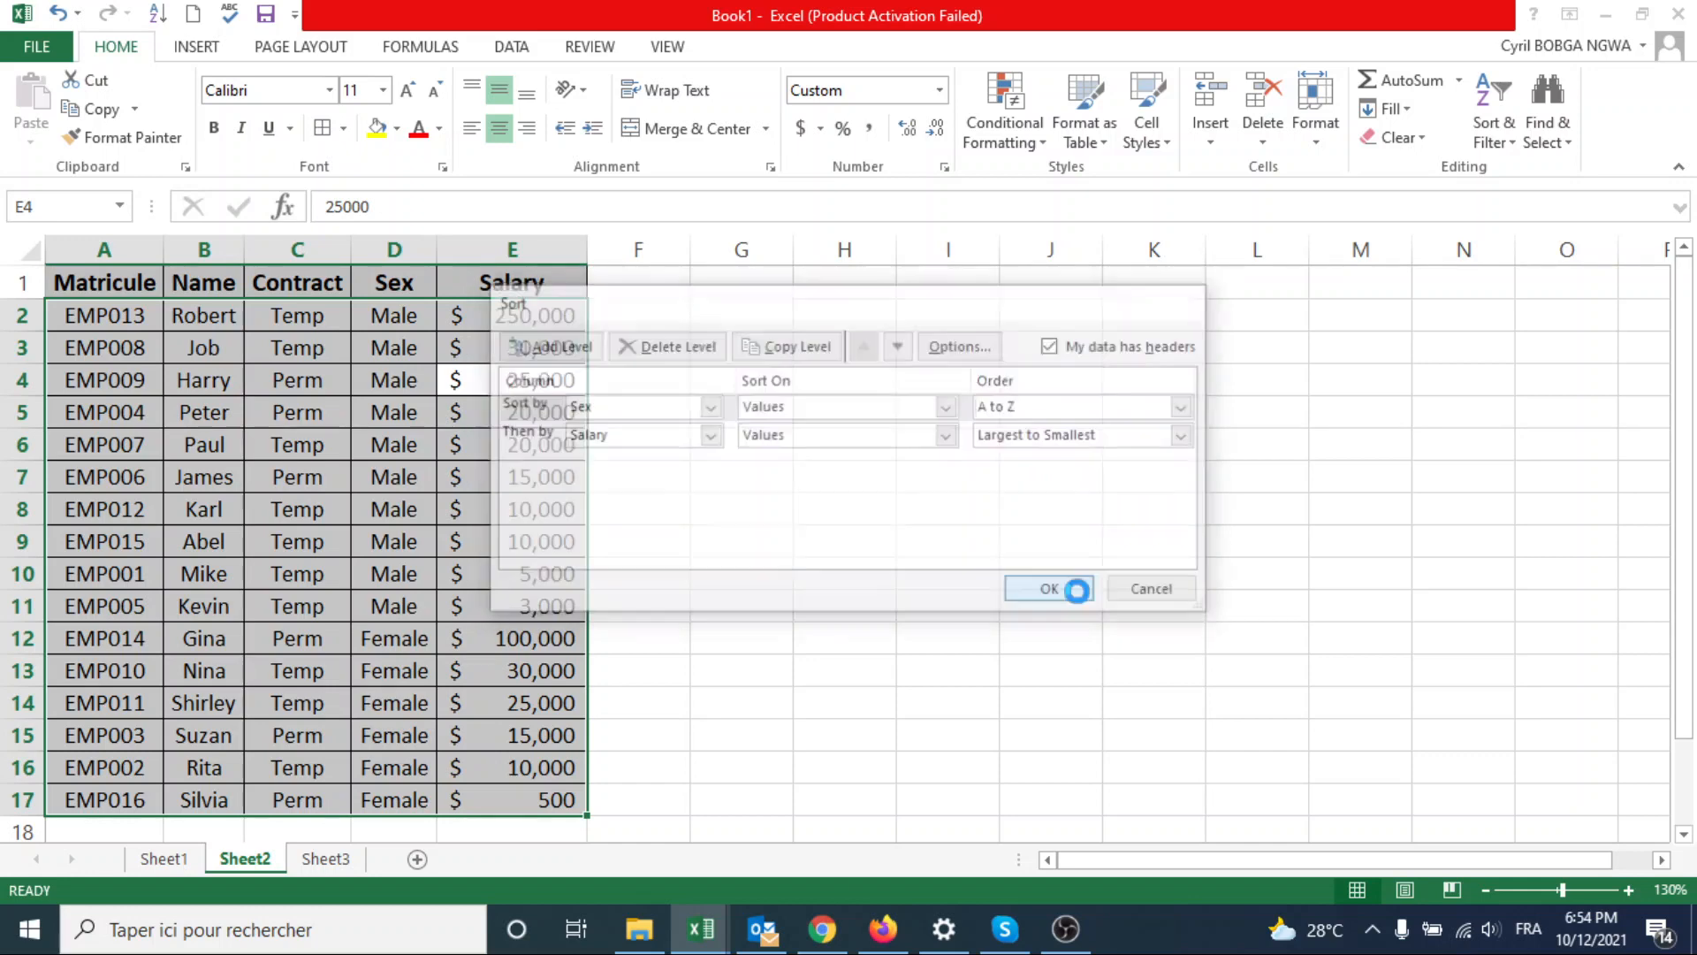
- Compare the highest and lowest salaries of the Female group and of the Male group in the re-sorted table
{"action": "left_click_drag", "start_coordinate": [394, 320], "coordinate": [390, 477]}
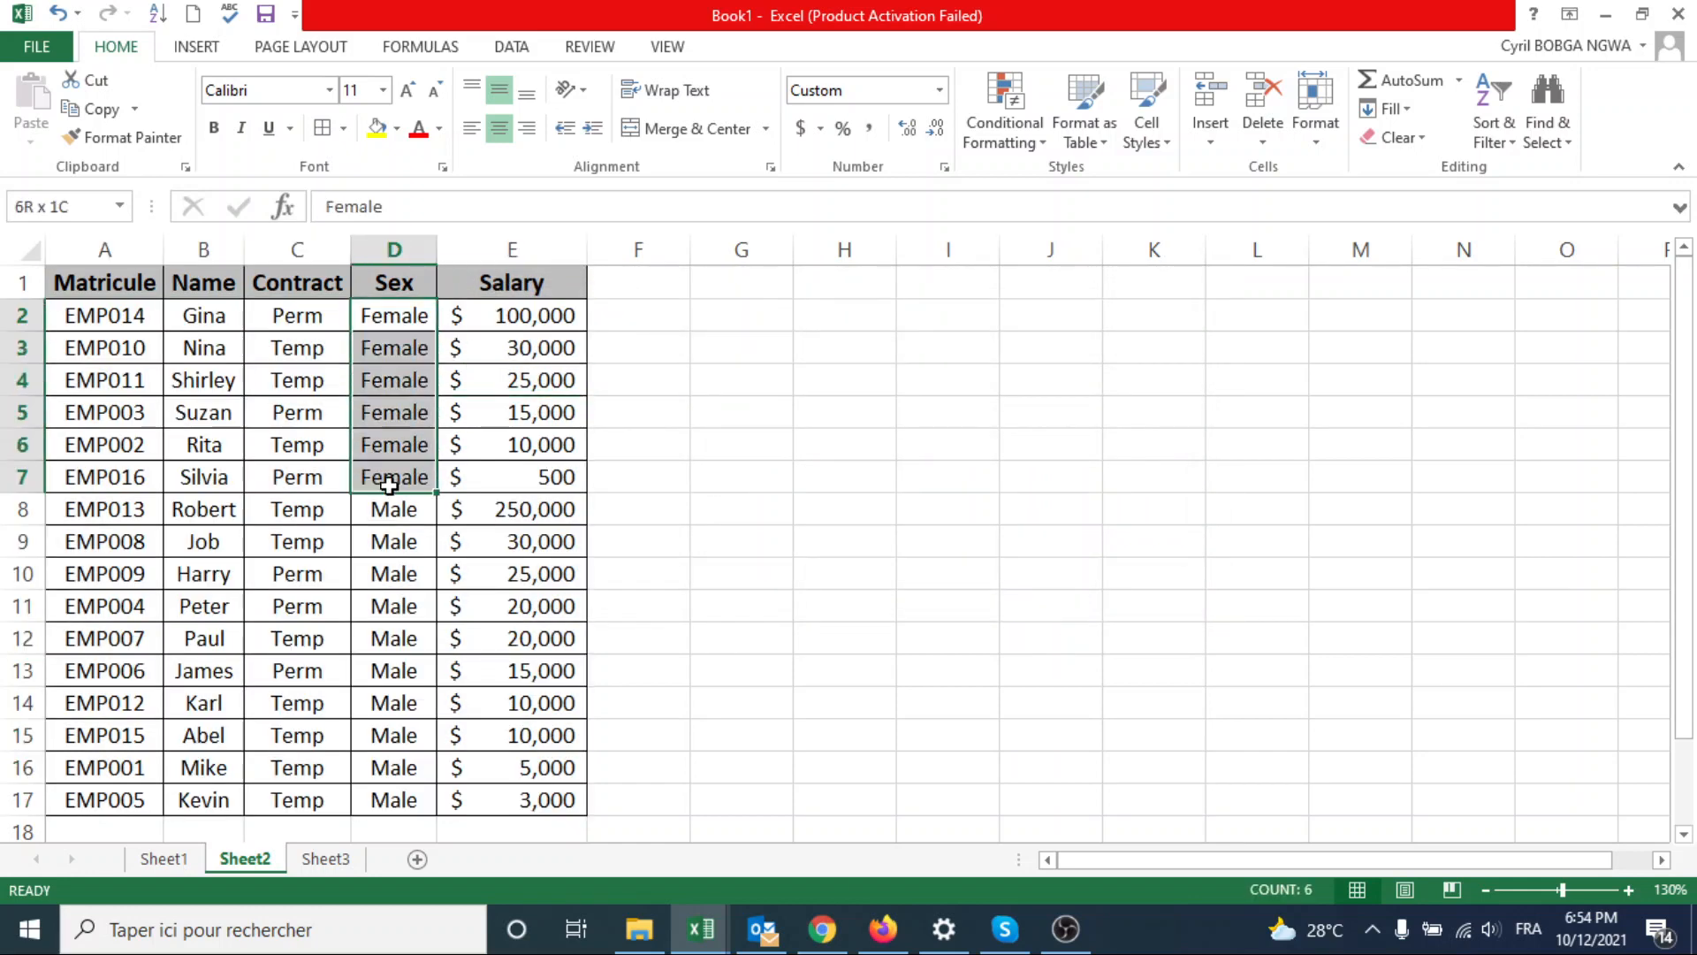
{"action": "left_click", "coordinate": [519, 318]}
{"action": "left_click", "coordinate": [547, 480]}
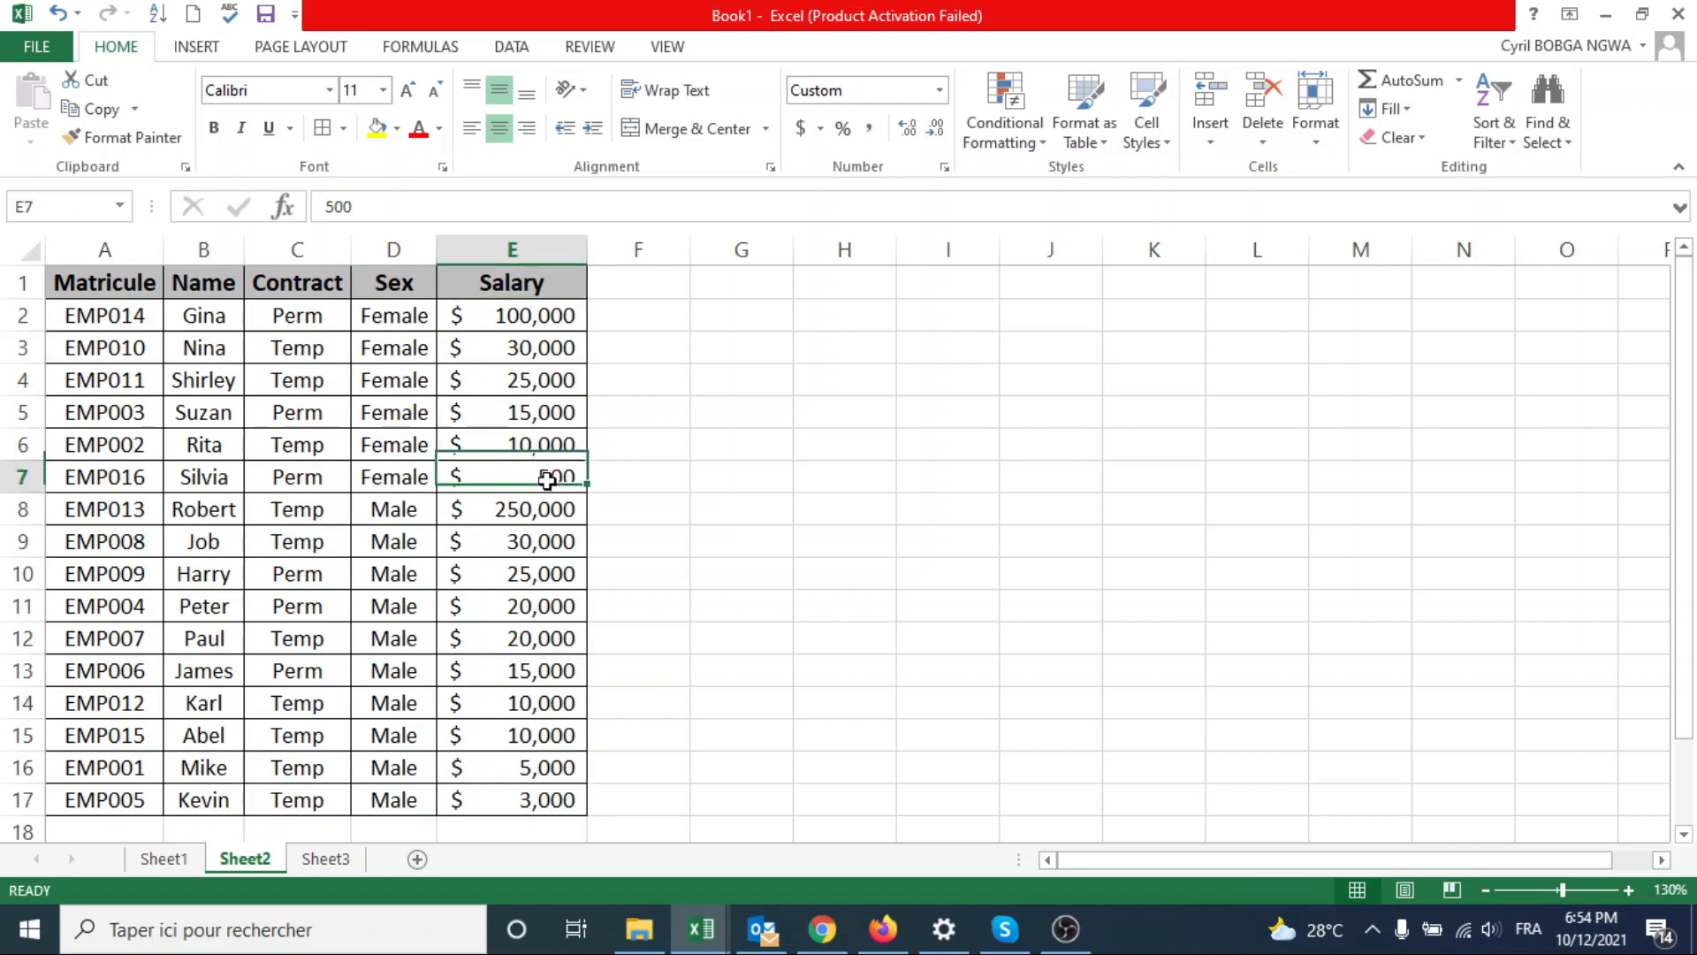
{"action": "left_click_drag", "start_coordinate": [394, 509], "coordinate": [395, 799]}
{"action": "left_click", "coordinate": [527, 513]}
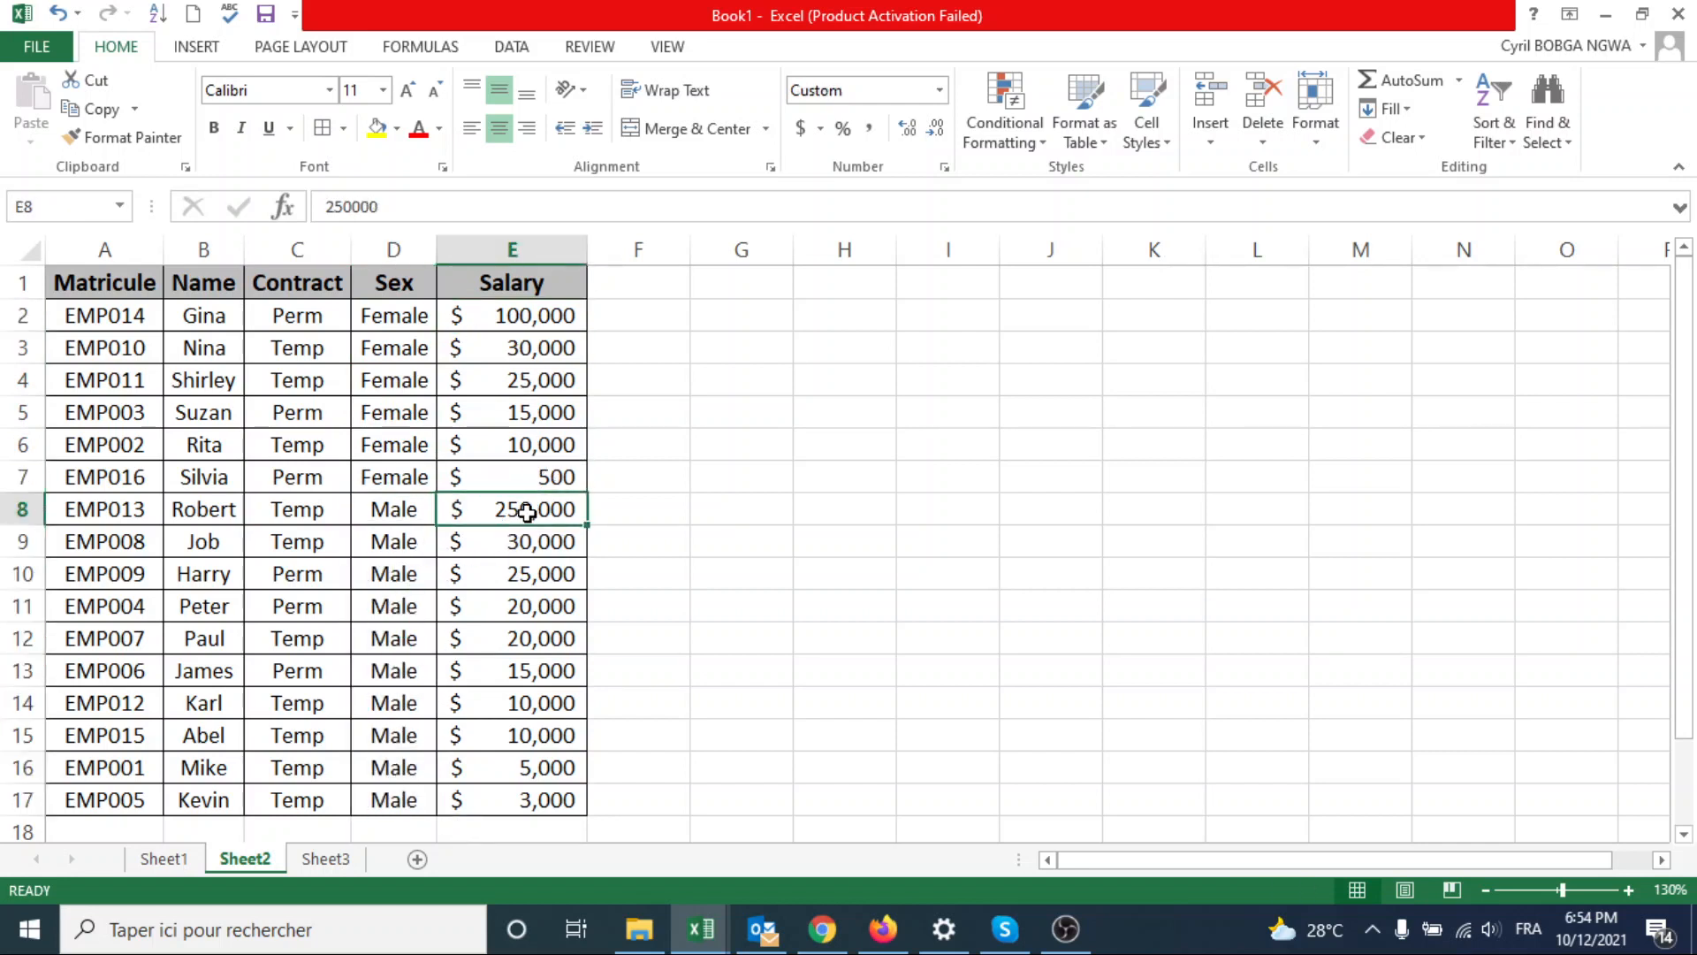
{"action": "left_click", "coordinate": [553, 800]}
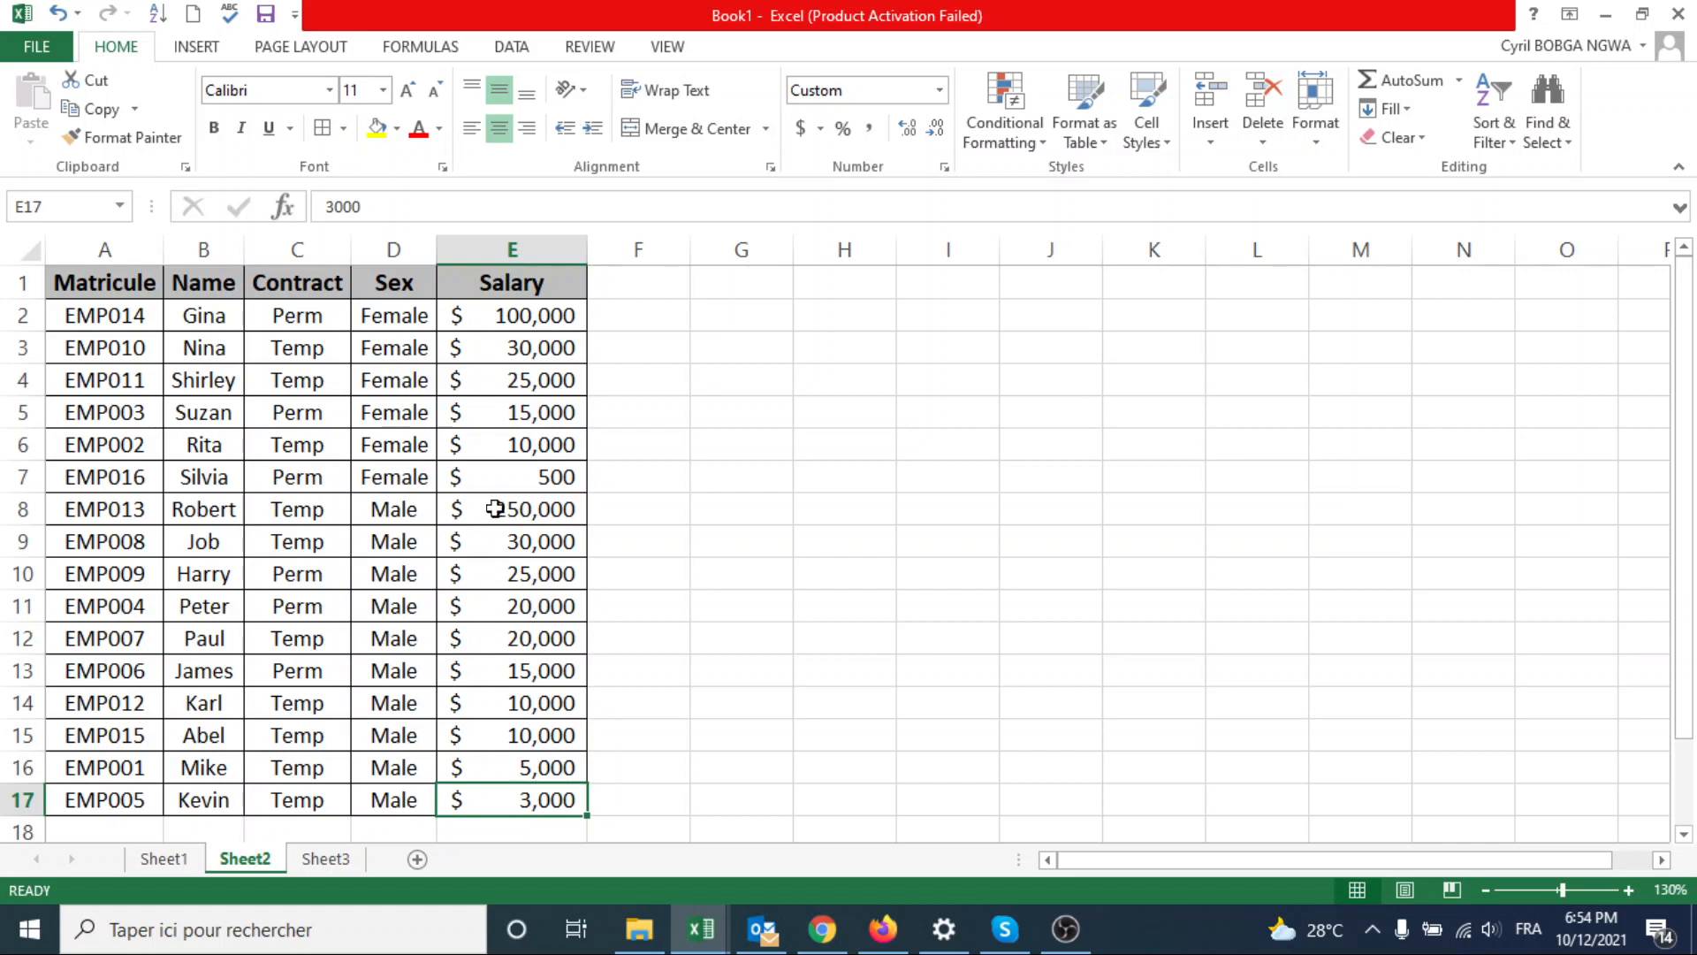
- Add a Contract level sorted A to Z between the Sex and Salary levels of the custom sort and apply it
{"action": "left_click", "coordinate": [1502, 146]}
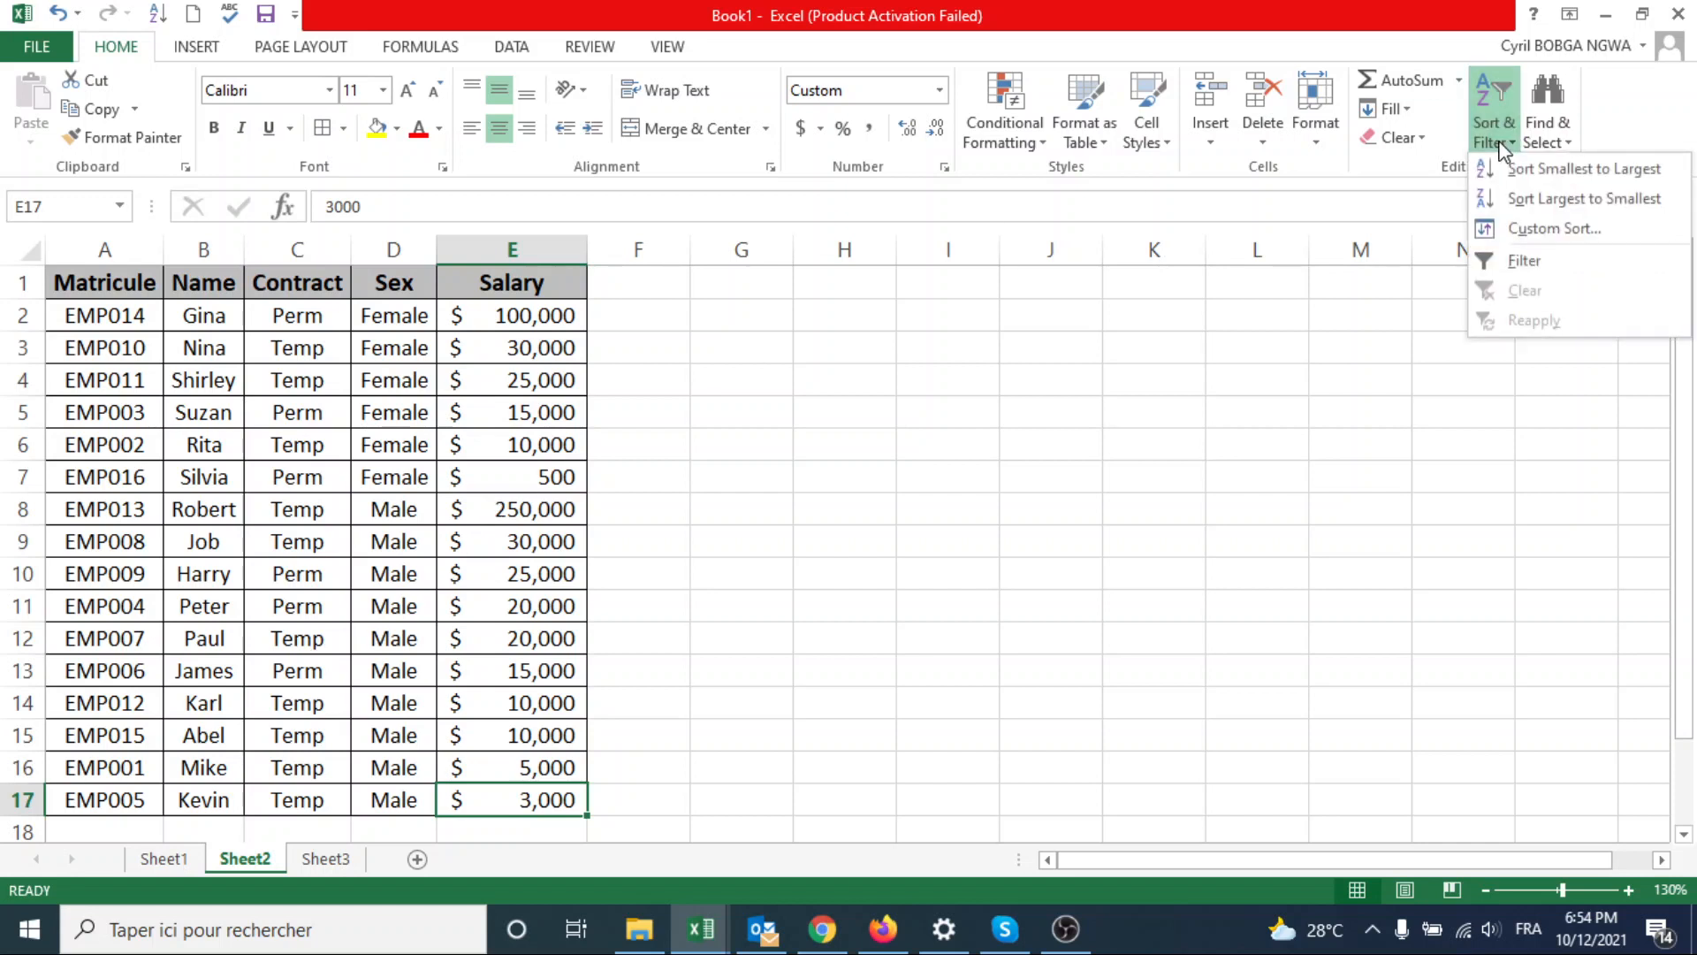
{"action": "left_click", "coordinate": [1527, 232]}
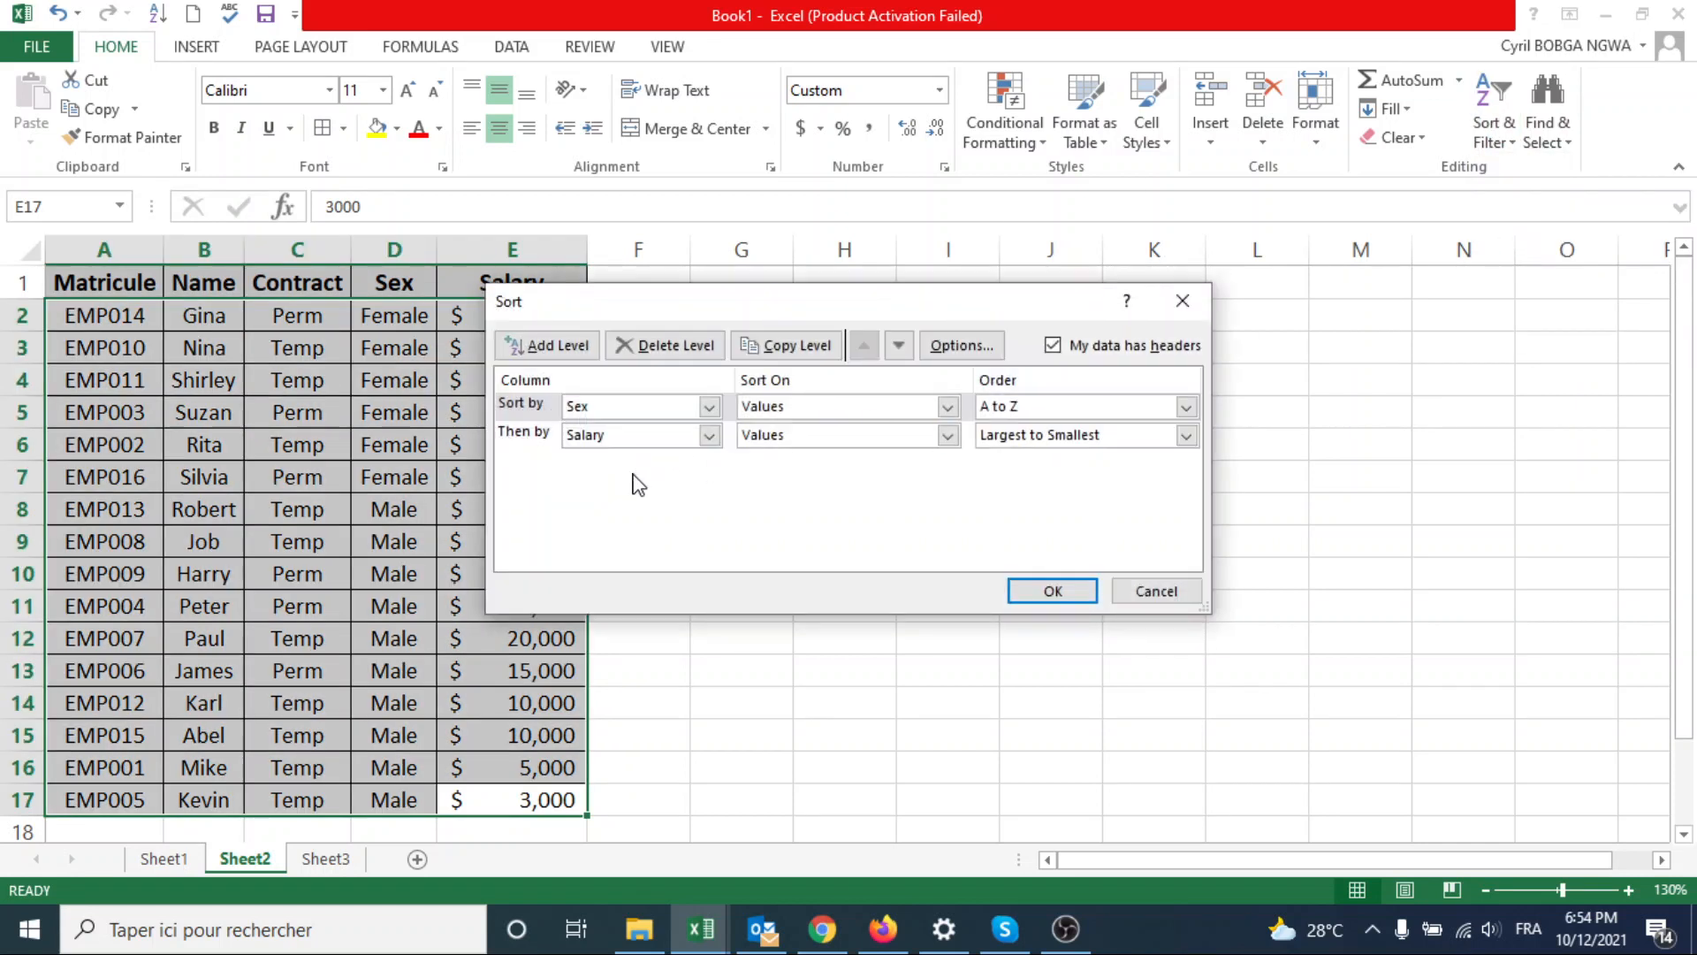
{"action": "left_click", "coordinate": [564, 351]}
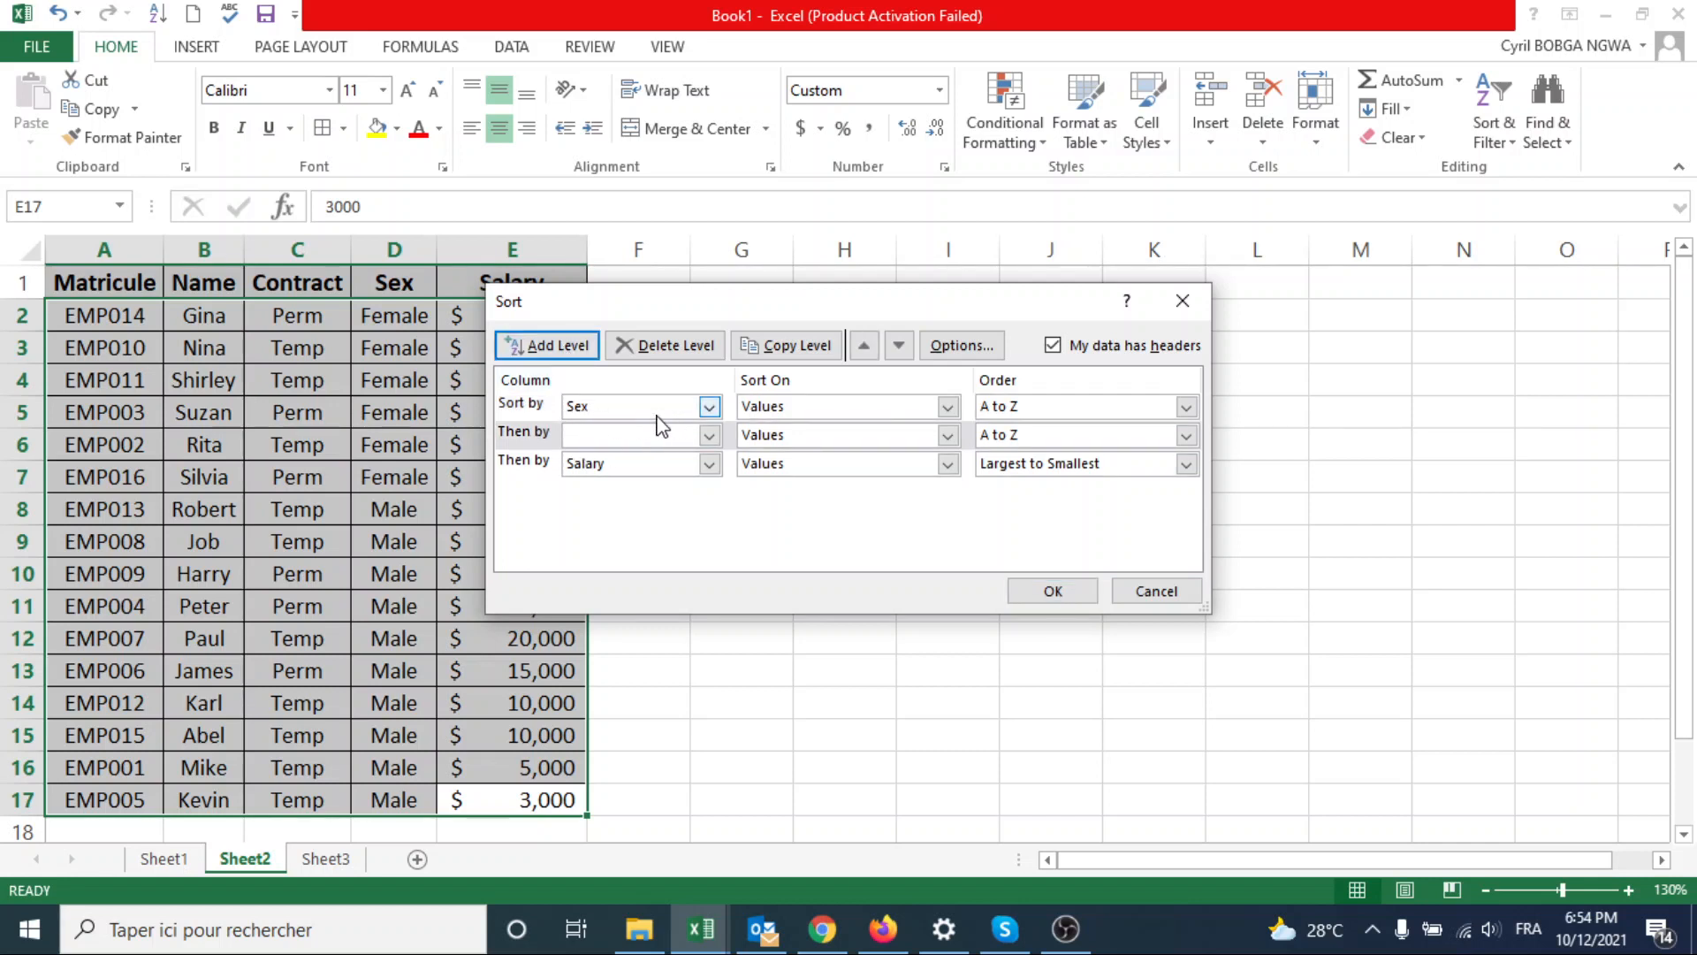
{"action": "left_click", "coordinate": [709, 435]}
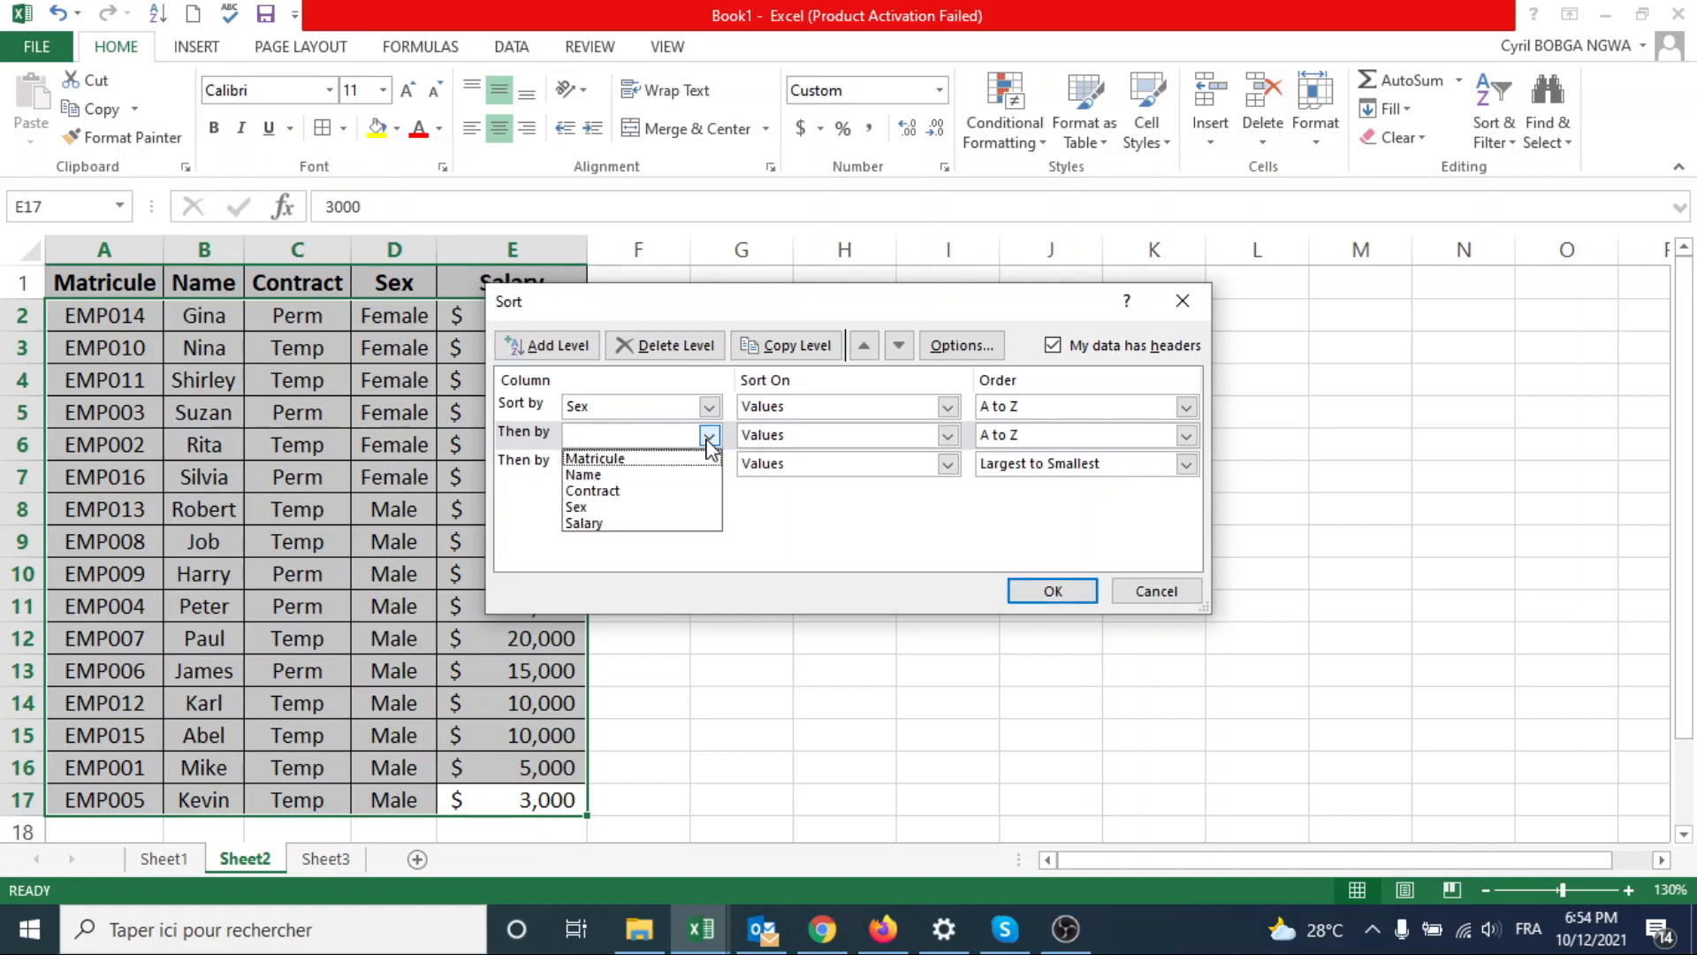
{"action": "left_click", "coordinate": [663, 492]}
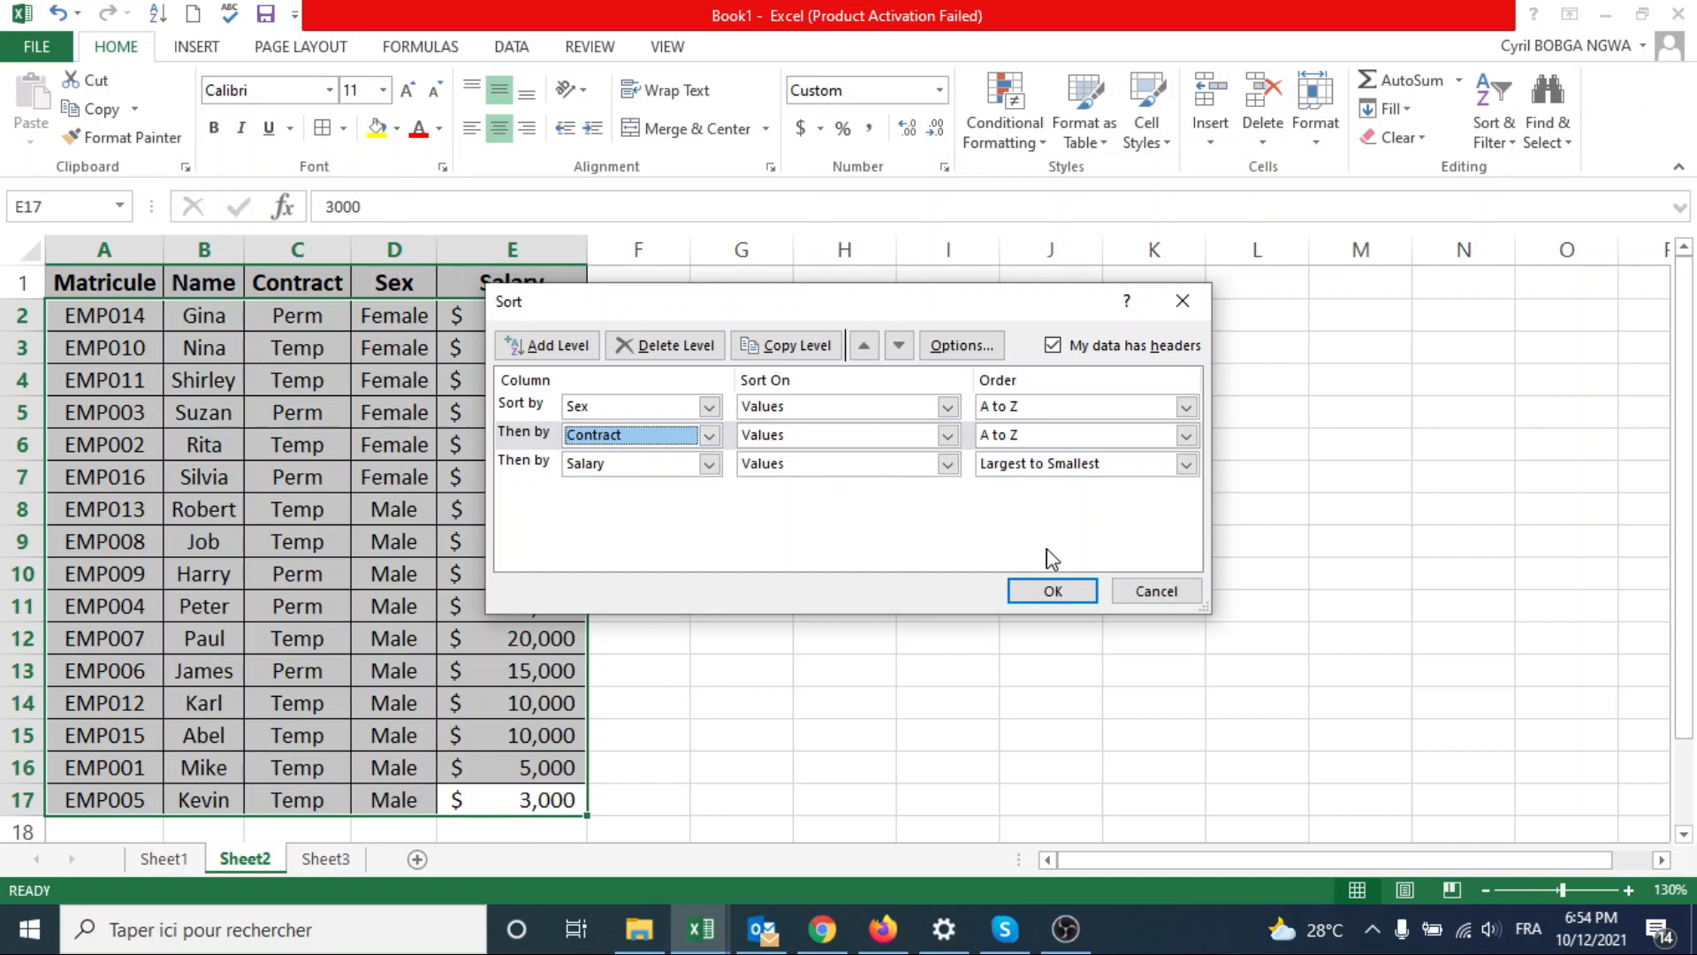
{"action": "left_click", "coordinate": [1063, 589]}
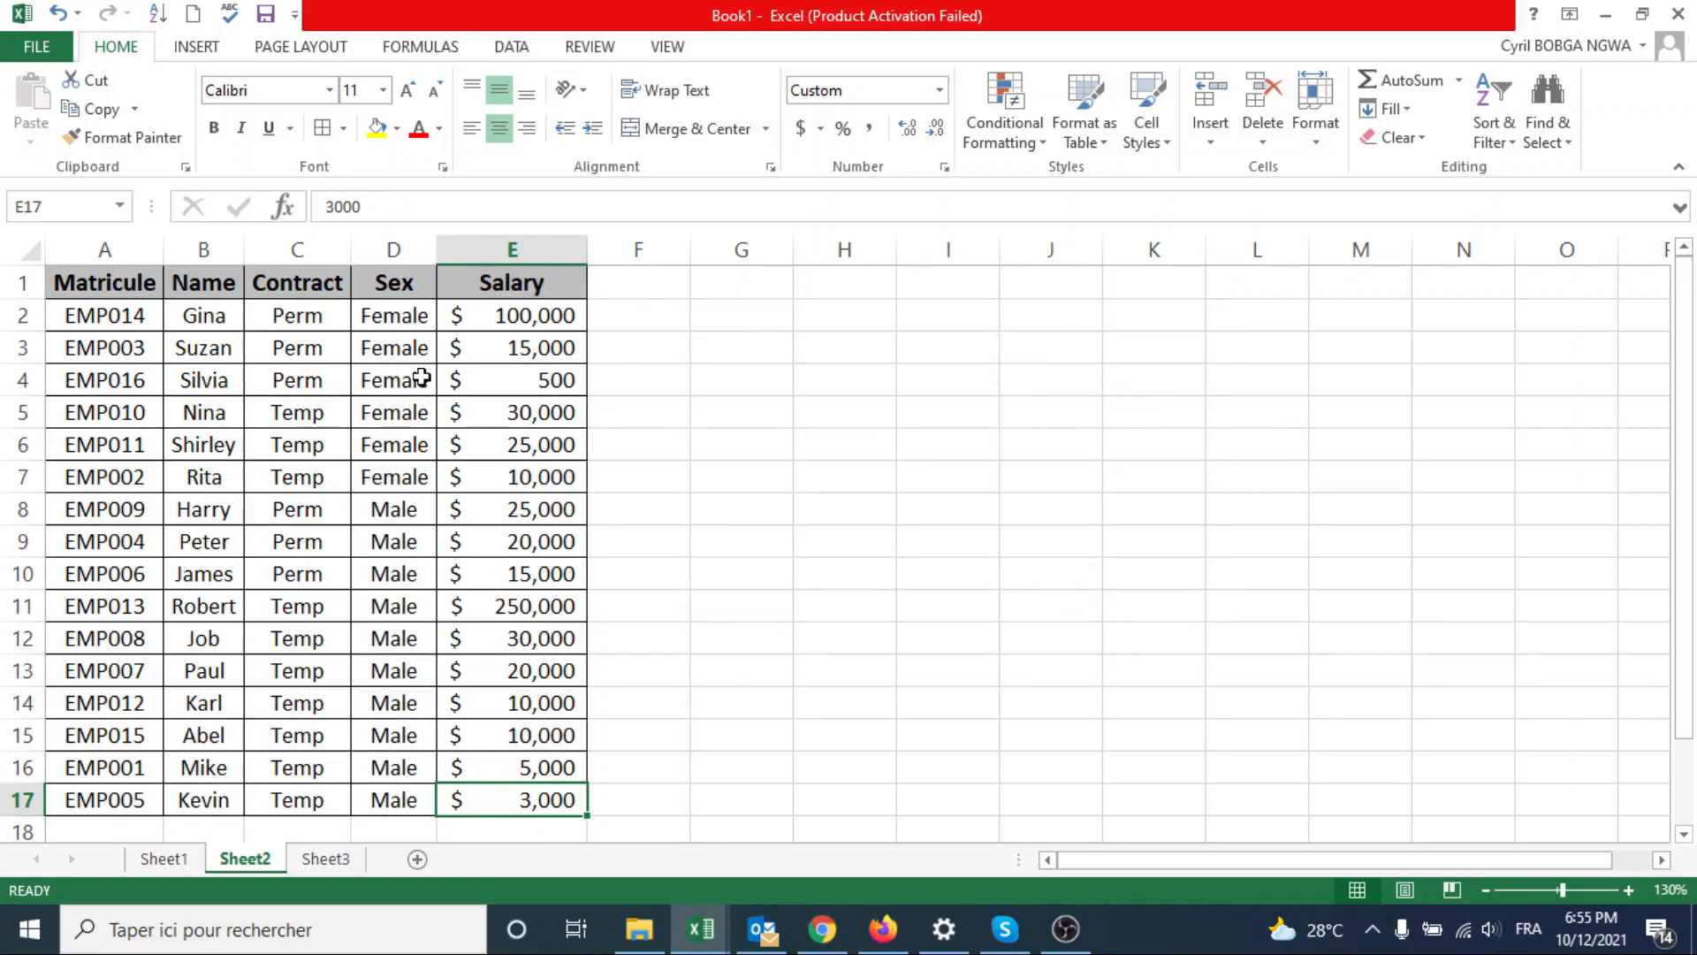
- Examine the Perm and Temp subgroups within the Female and Male rows and the highest salary of each subgroup
{"action": "left_click_drag", "start_coordinate": [396, 318], "coordinate": [393, 374]}
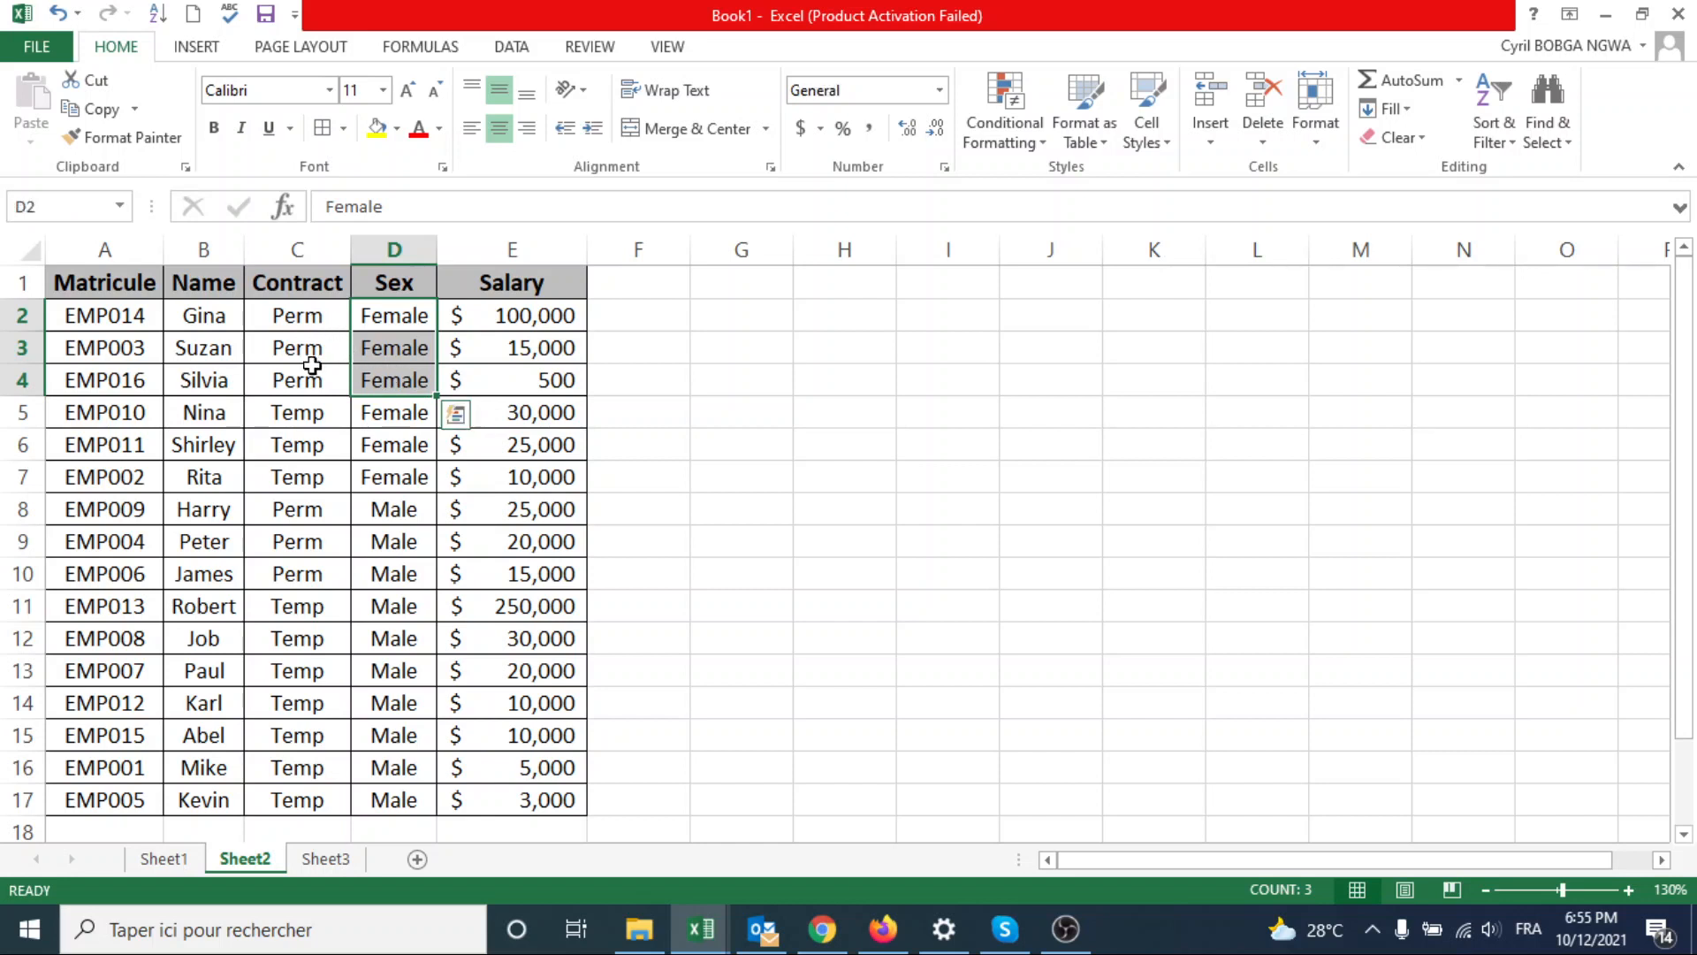
{"action": "left_click", "coordinate": [533, 317]}
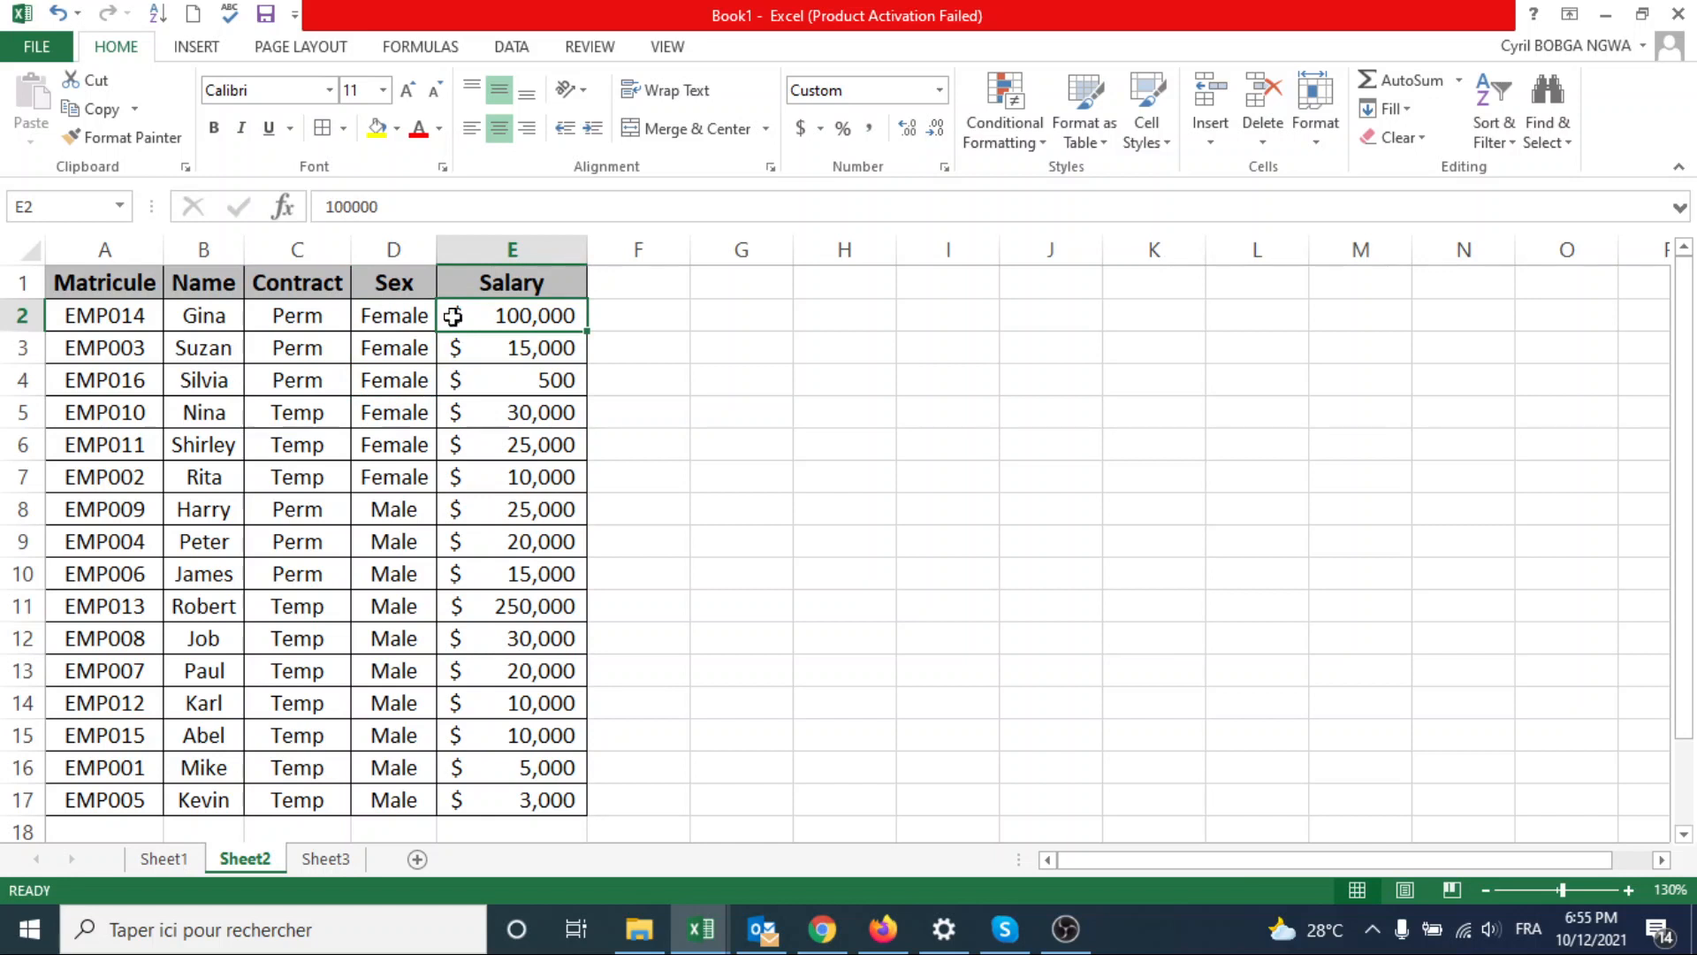
{"action": "left_click_drag", "start_coordinate": [417, 412], "coordinate": [405, 474]}
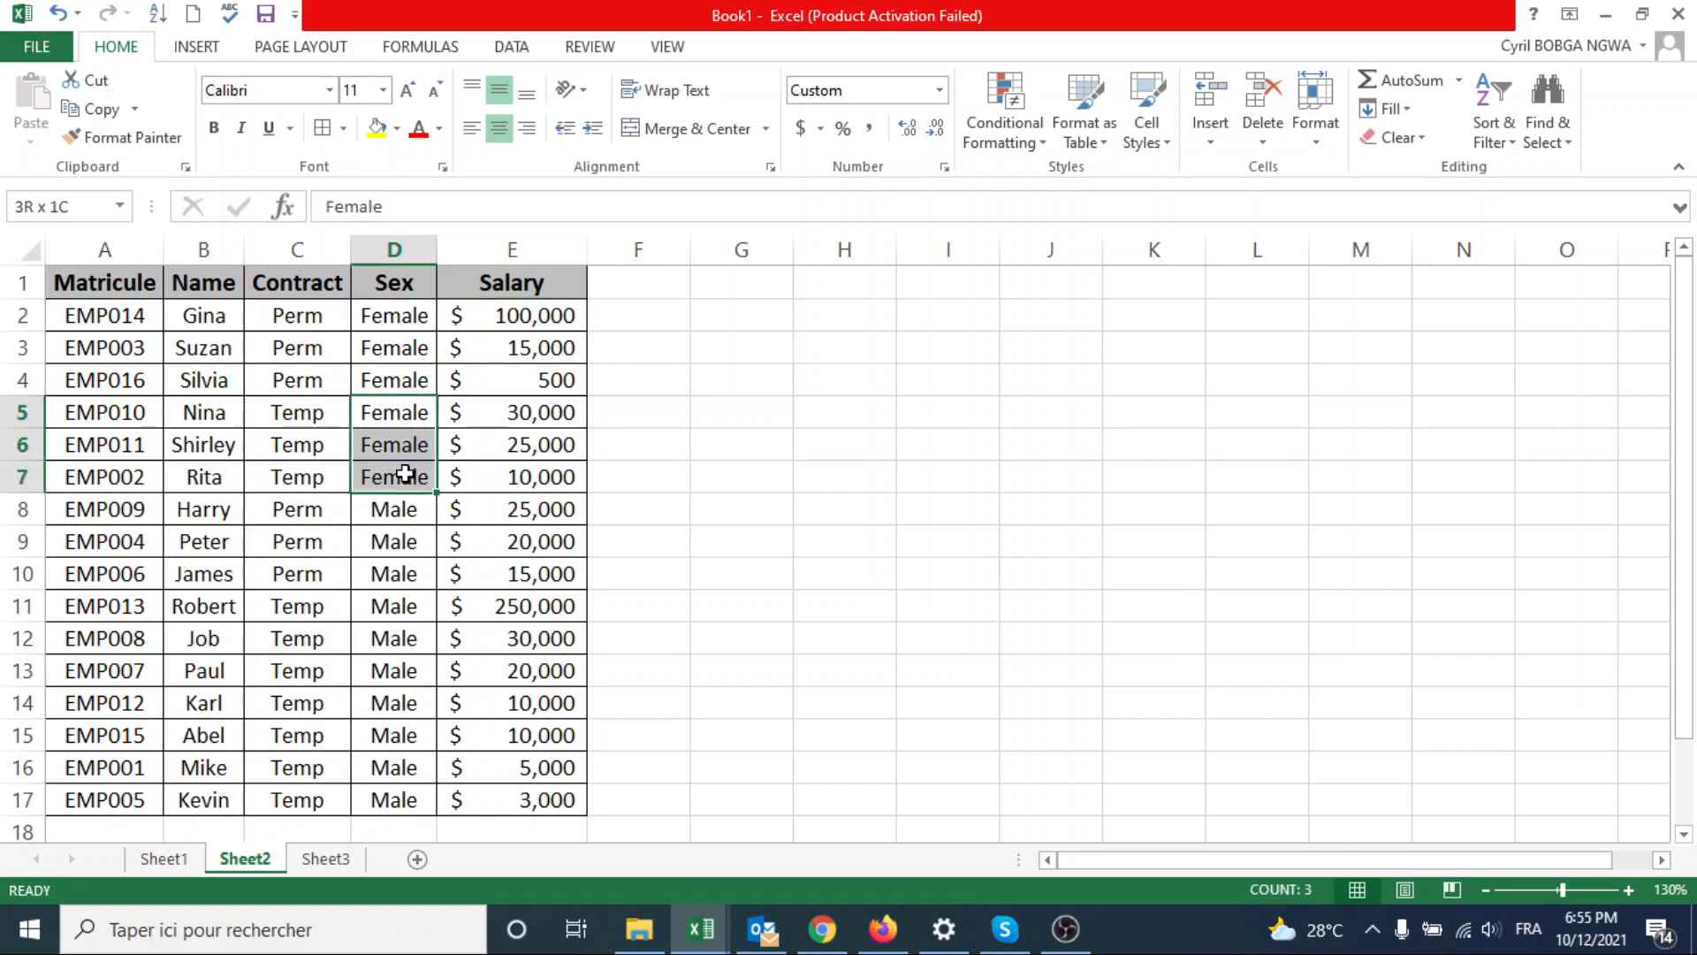
{"action": "left_click", "coordinate": [311, 414]}
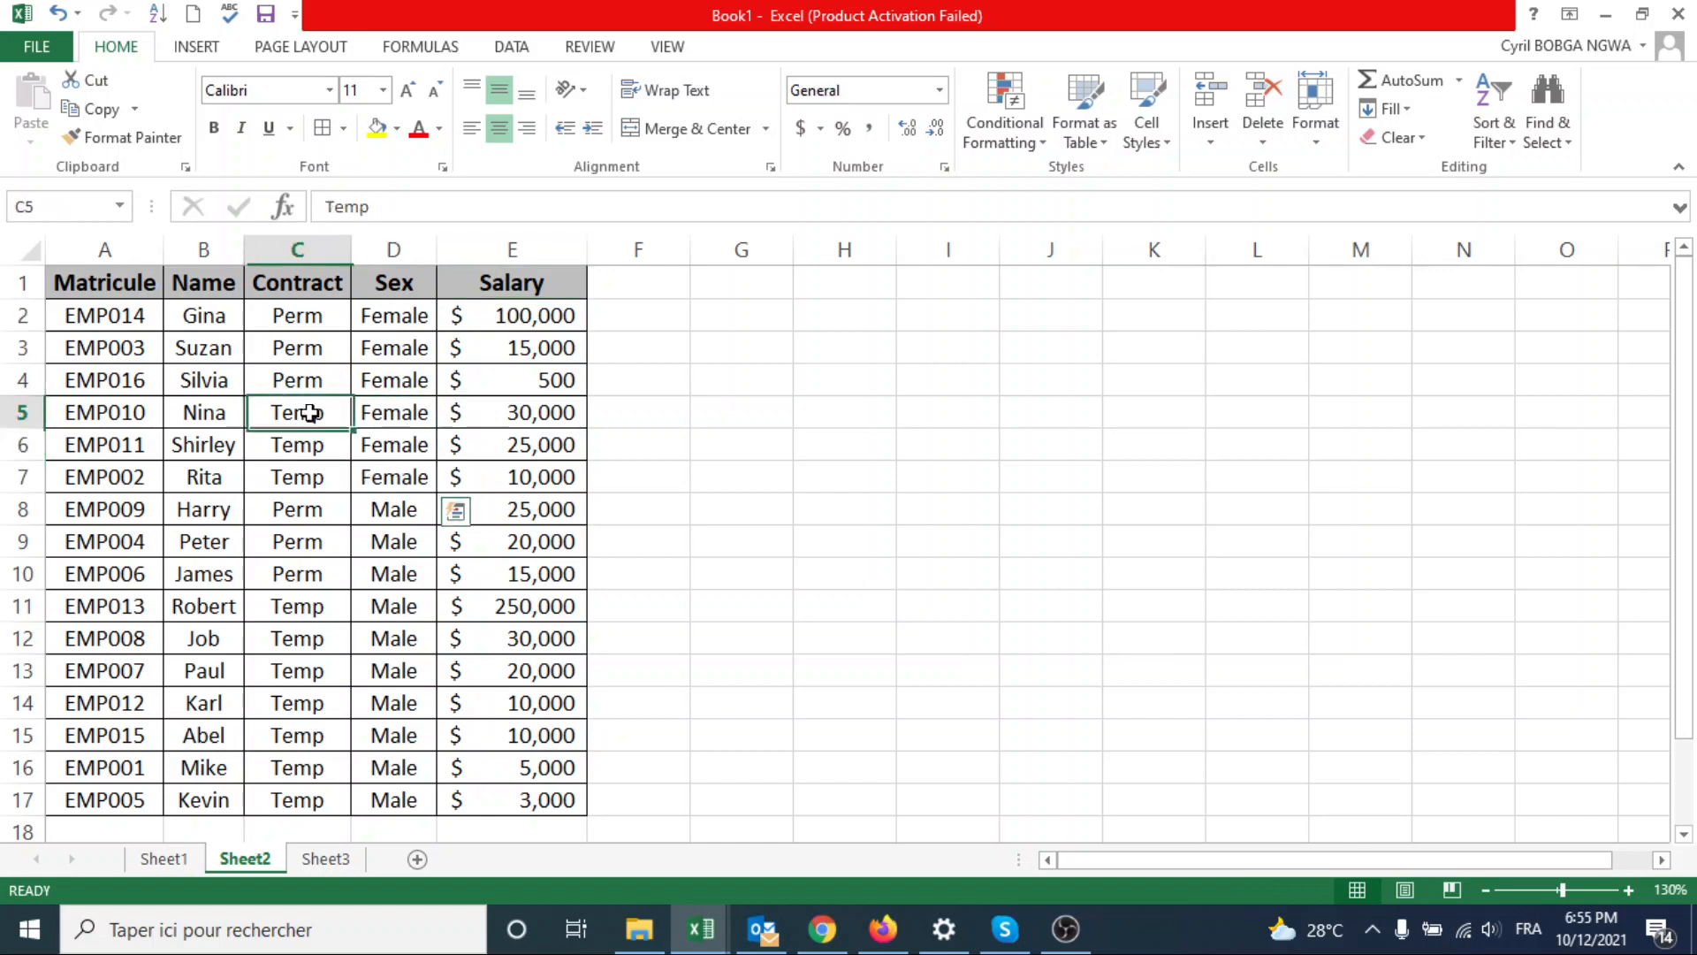
{"action": "left_click", "coordinate": [514, 419]}
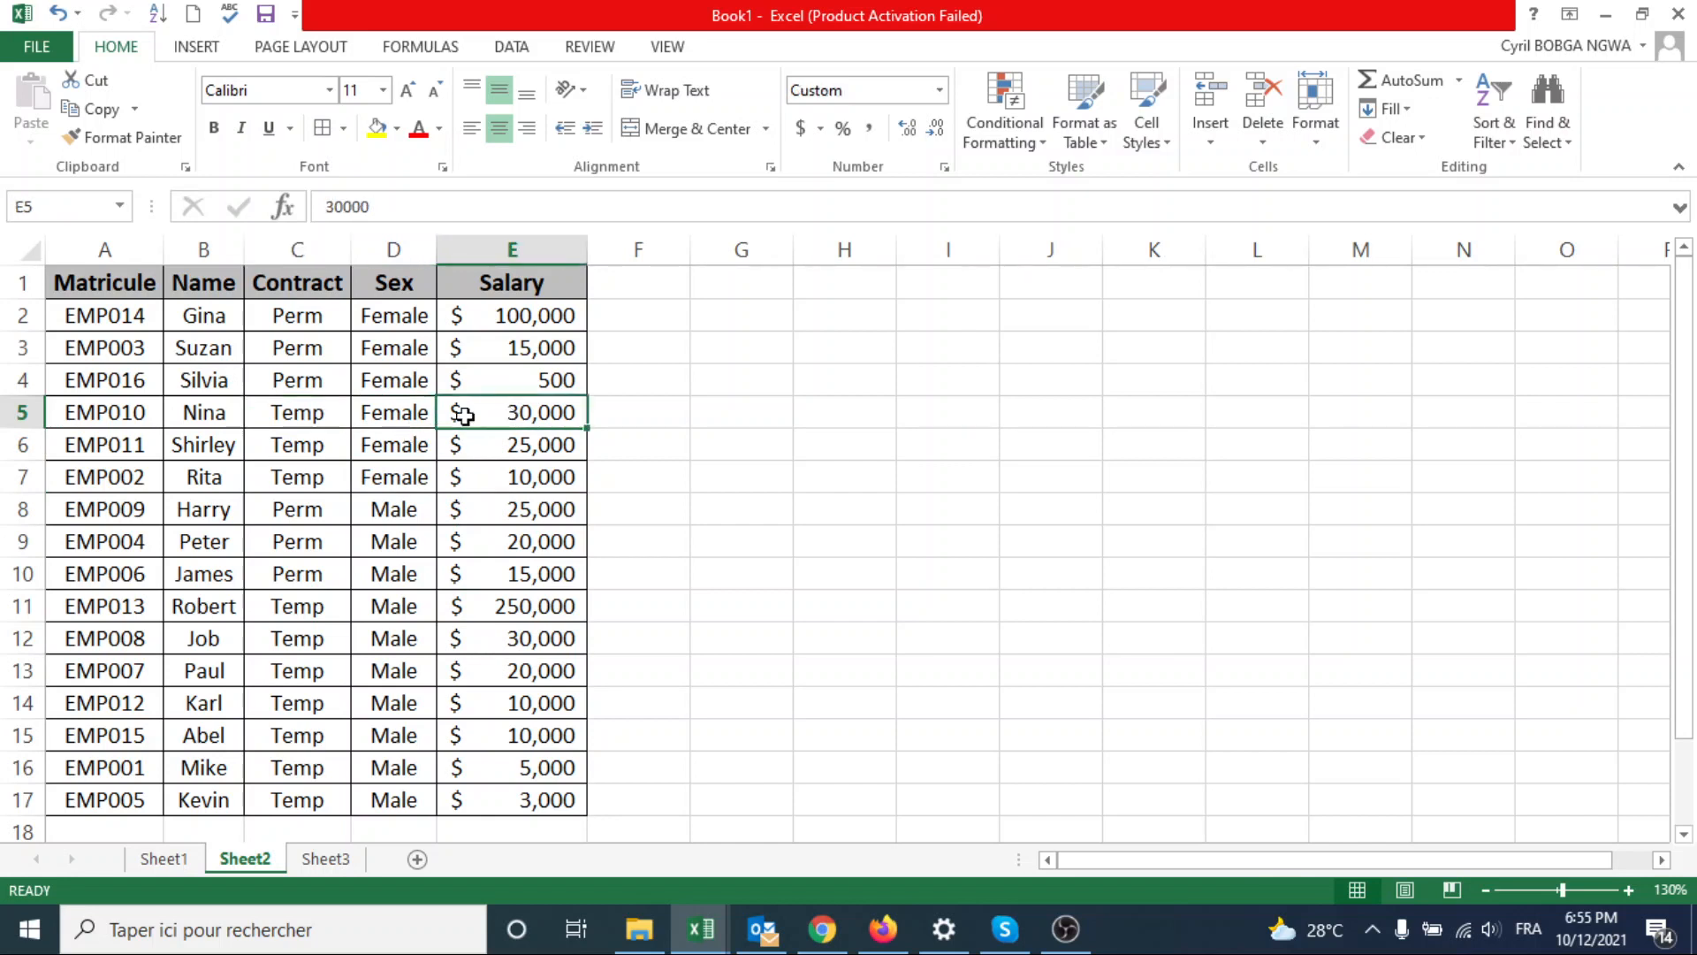
{"action": "left_click_drag", "start_coordinate": [403, 509], "coordinate": [394, 573]}
{"action": "left_click", "coordinate": [548, 502]}
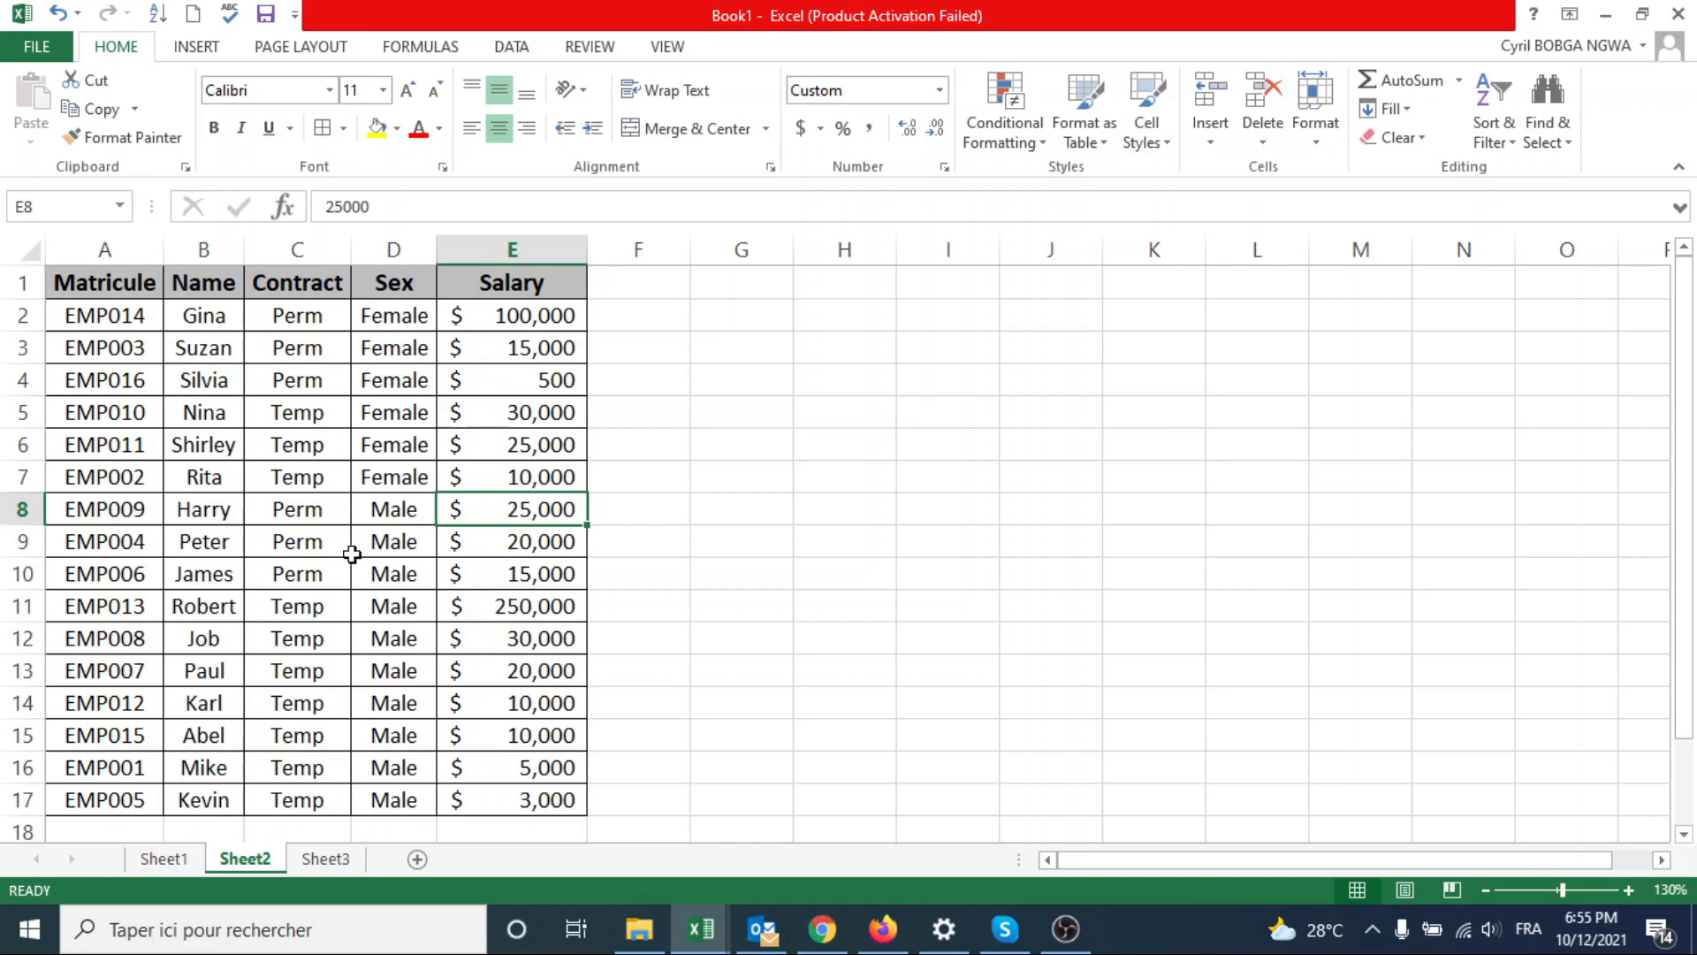
{"action": "left_click", "coordinate": [396, 608]}
{"action": "left_click_drag", "start_coordinate": [396, 608], "coordinate": [379, 797]}
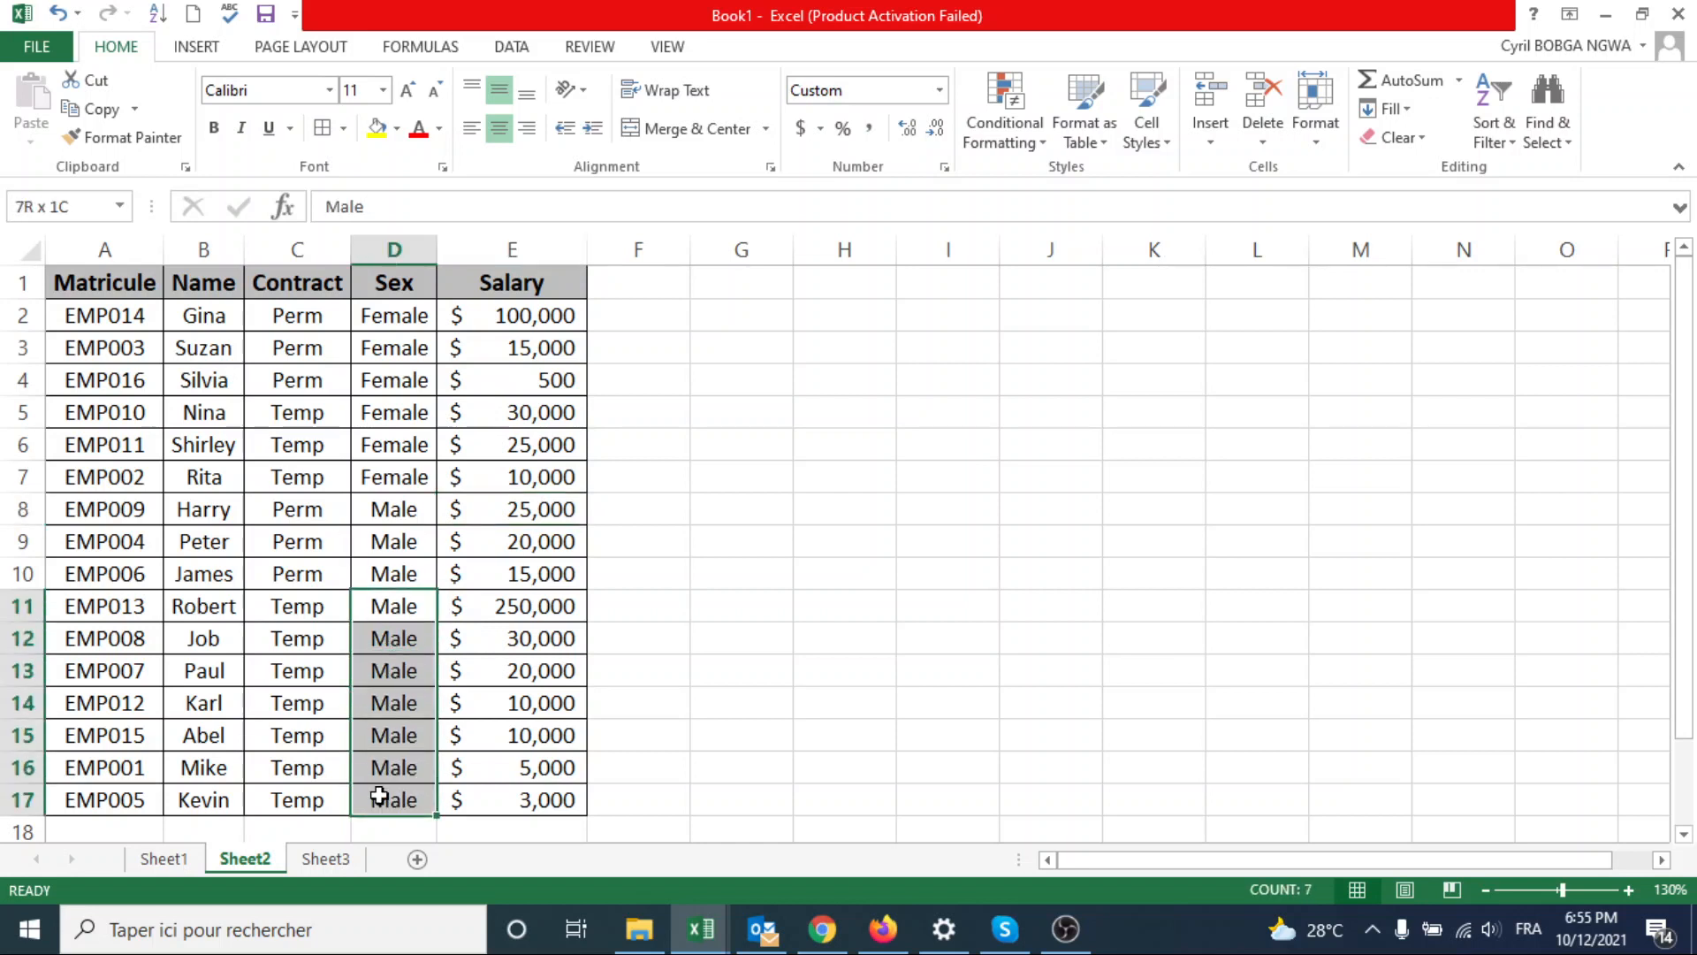
{"action": "left_click", "coordinate": [529, 606]}
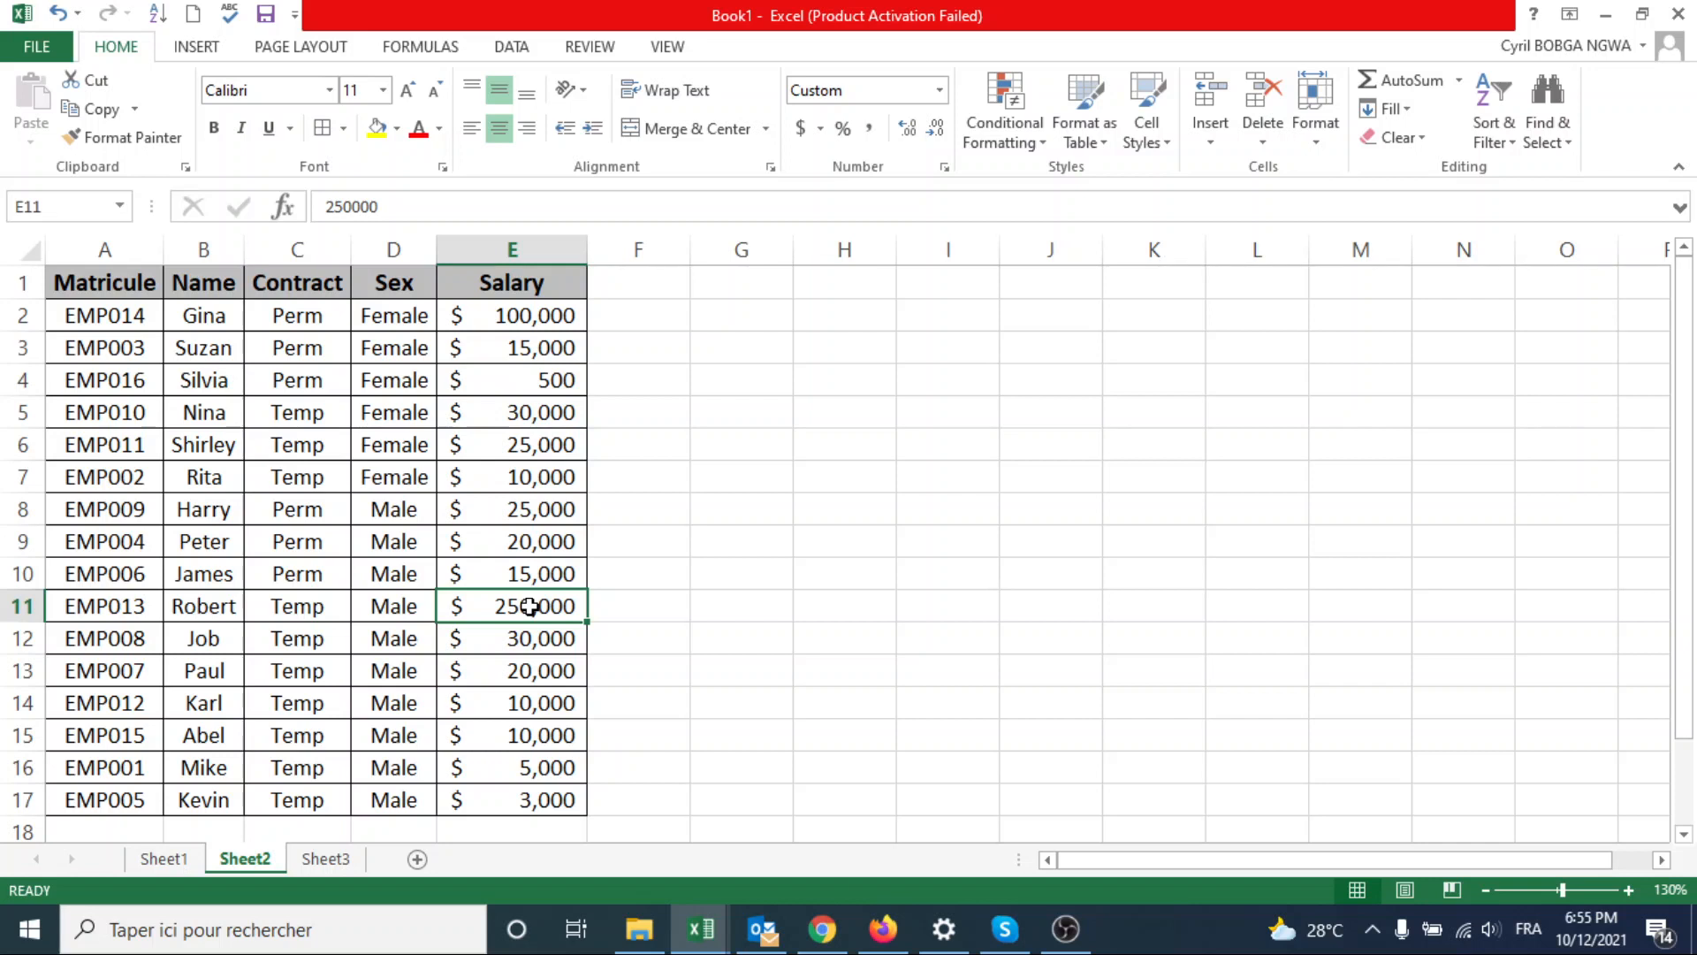
{"action": "left_click", "coordinate": [316, 607]}
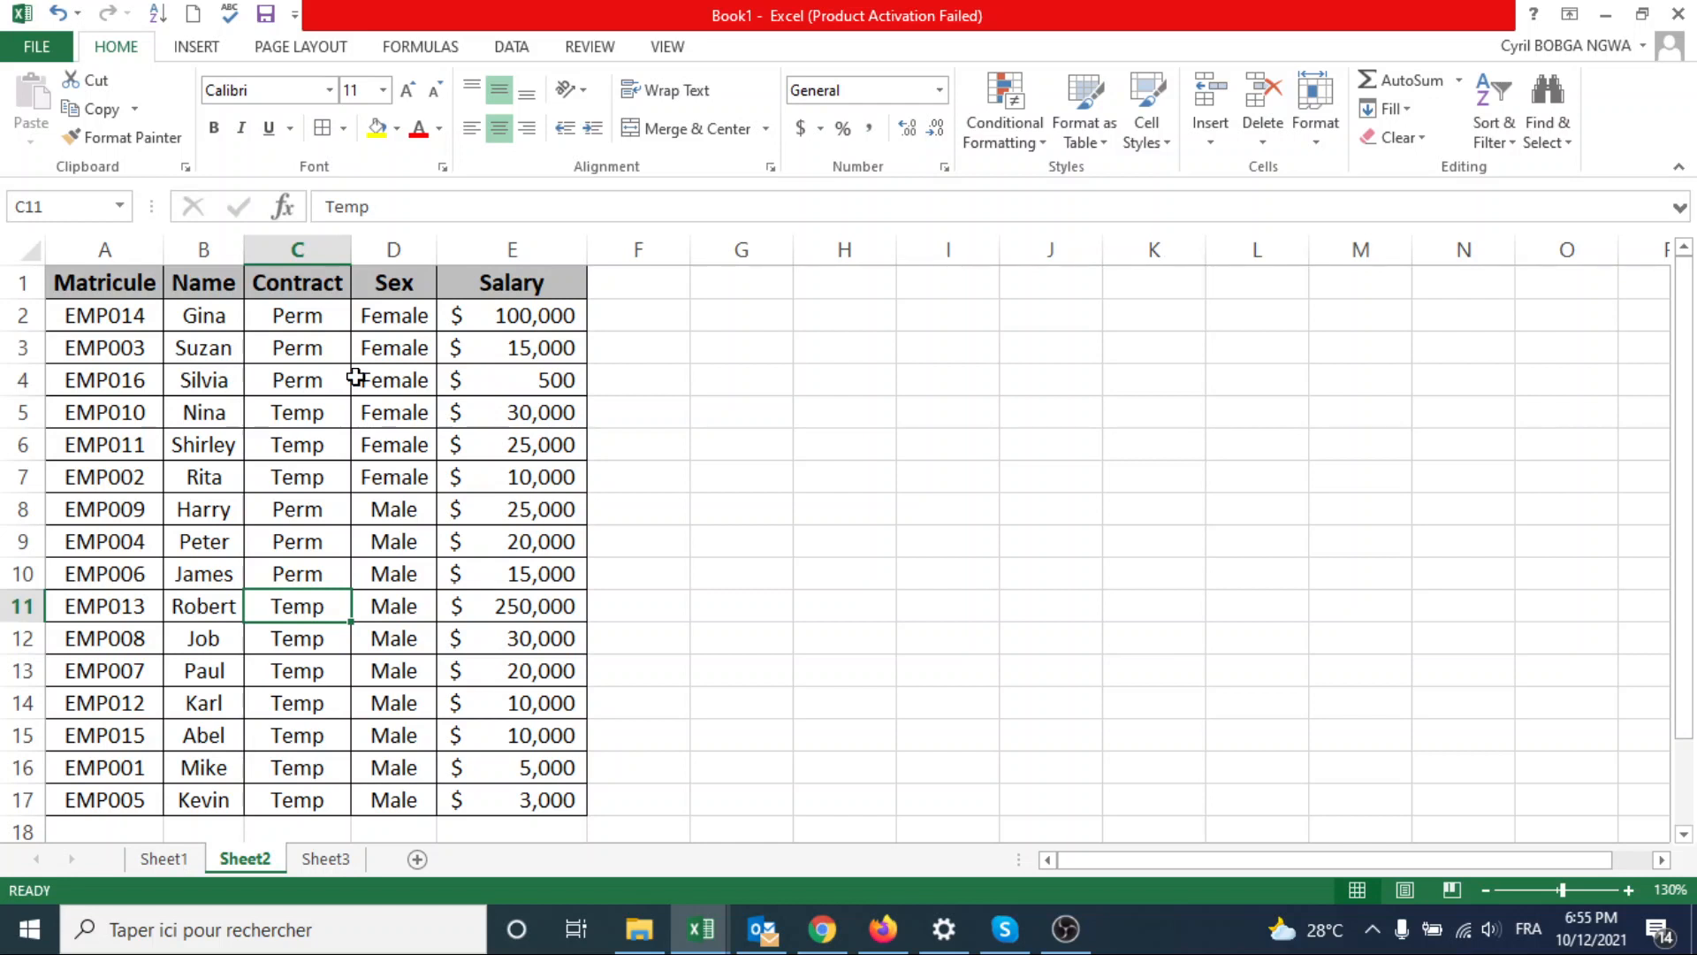
- Turn on filtering for the table's header row from Matricule to Salary
{"action": "left_click_drag", "start_coordinate": [546, 288], "coordinate": [100, 285]}
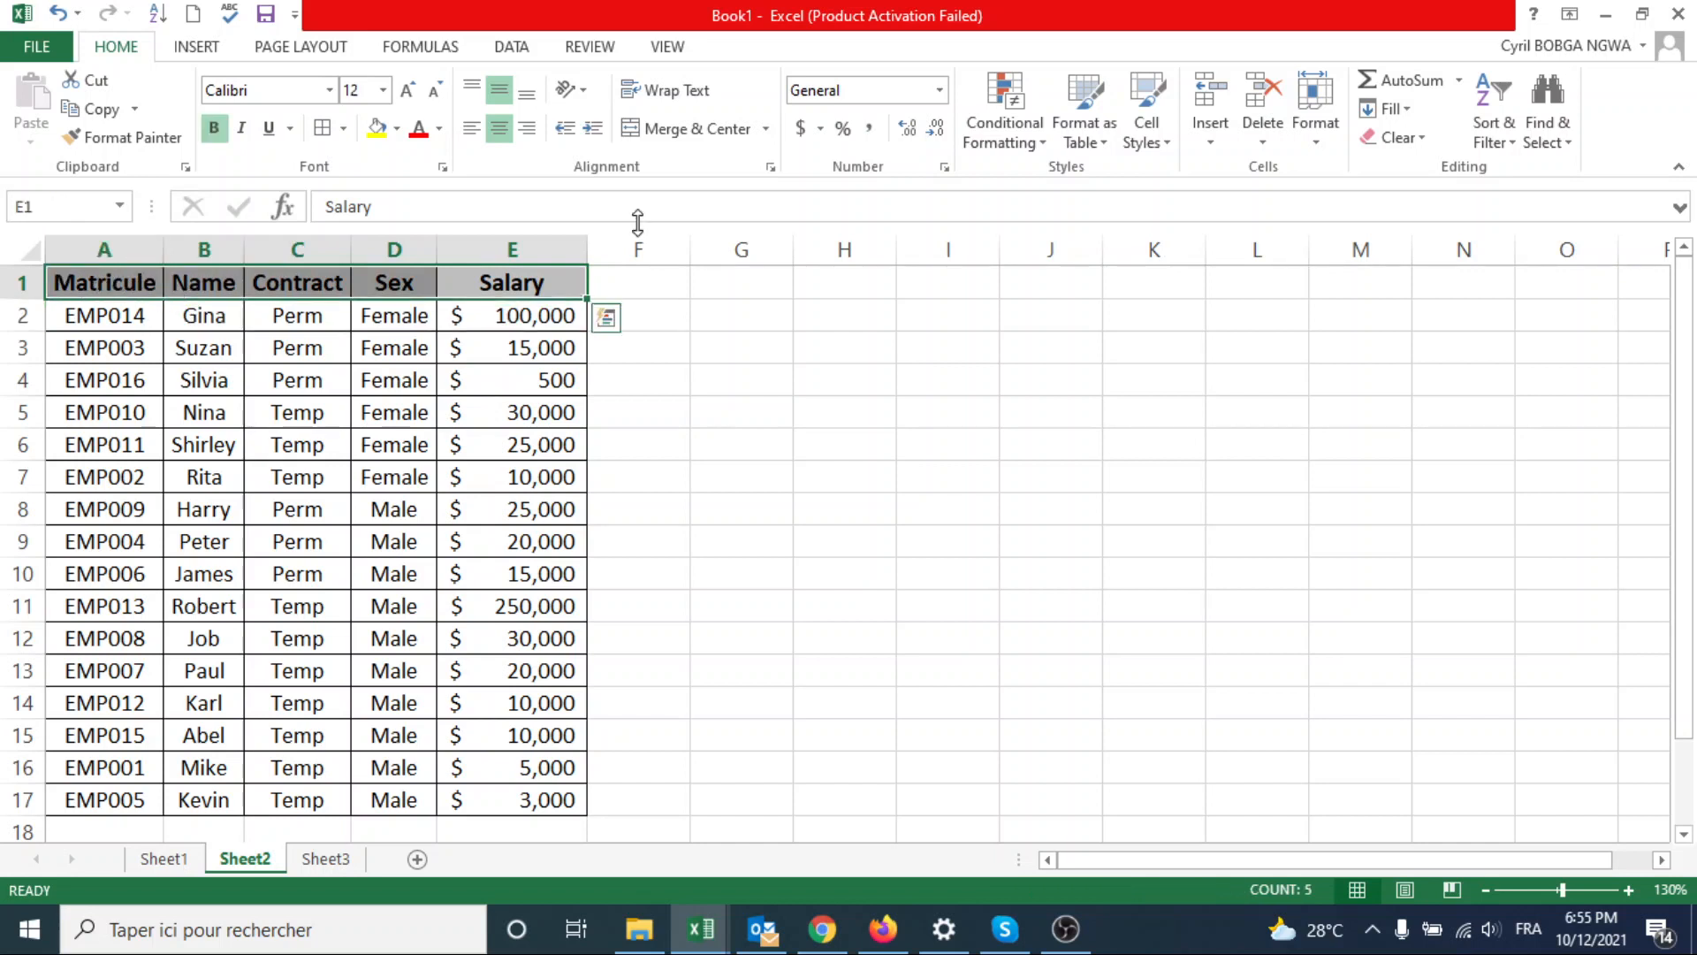
{"action": "left_click", "coordinate": [1488, 137]}
{"action": "left_click", "coordinate": [1552, 262]}
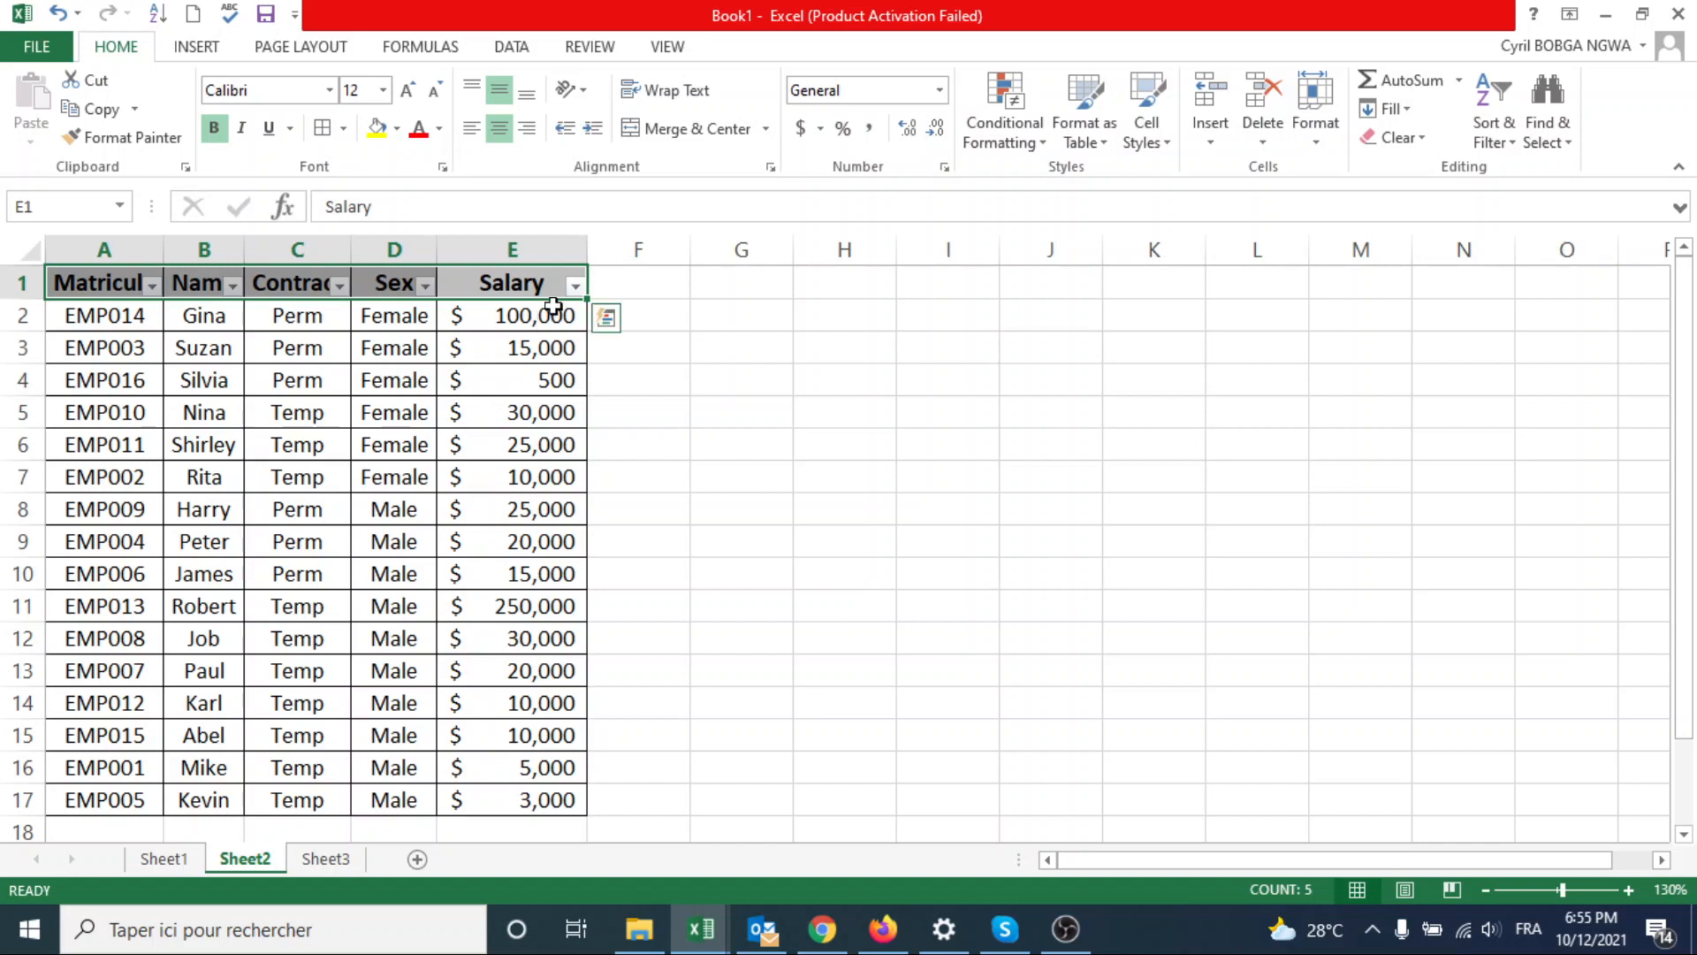
- Filter the Salary column to only $500 and check the remaining employee's salary, sex and contract
{"action": "left_click", "coordinate": [576, 288]}
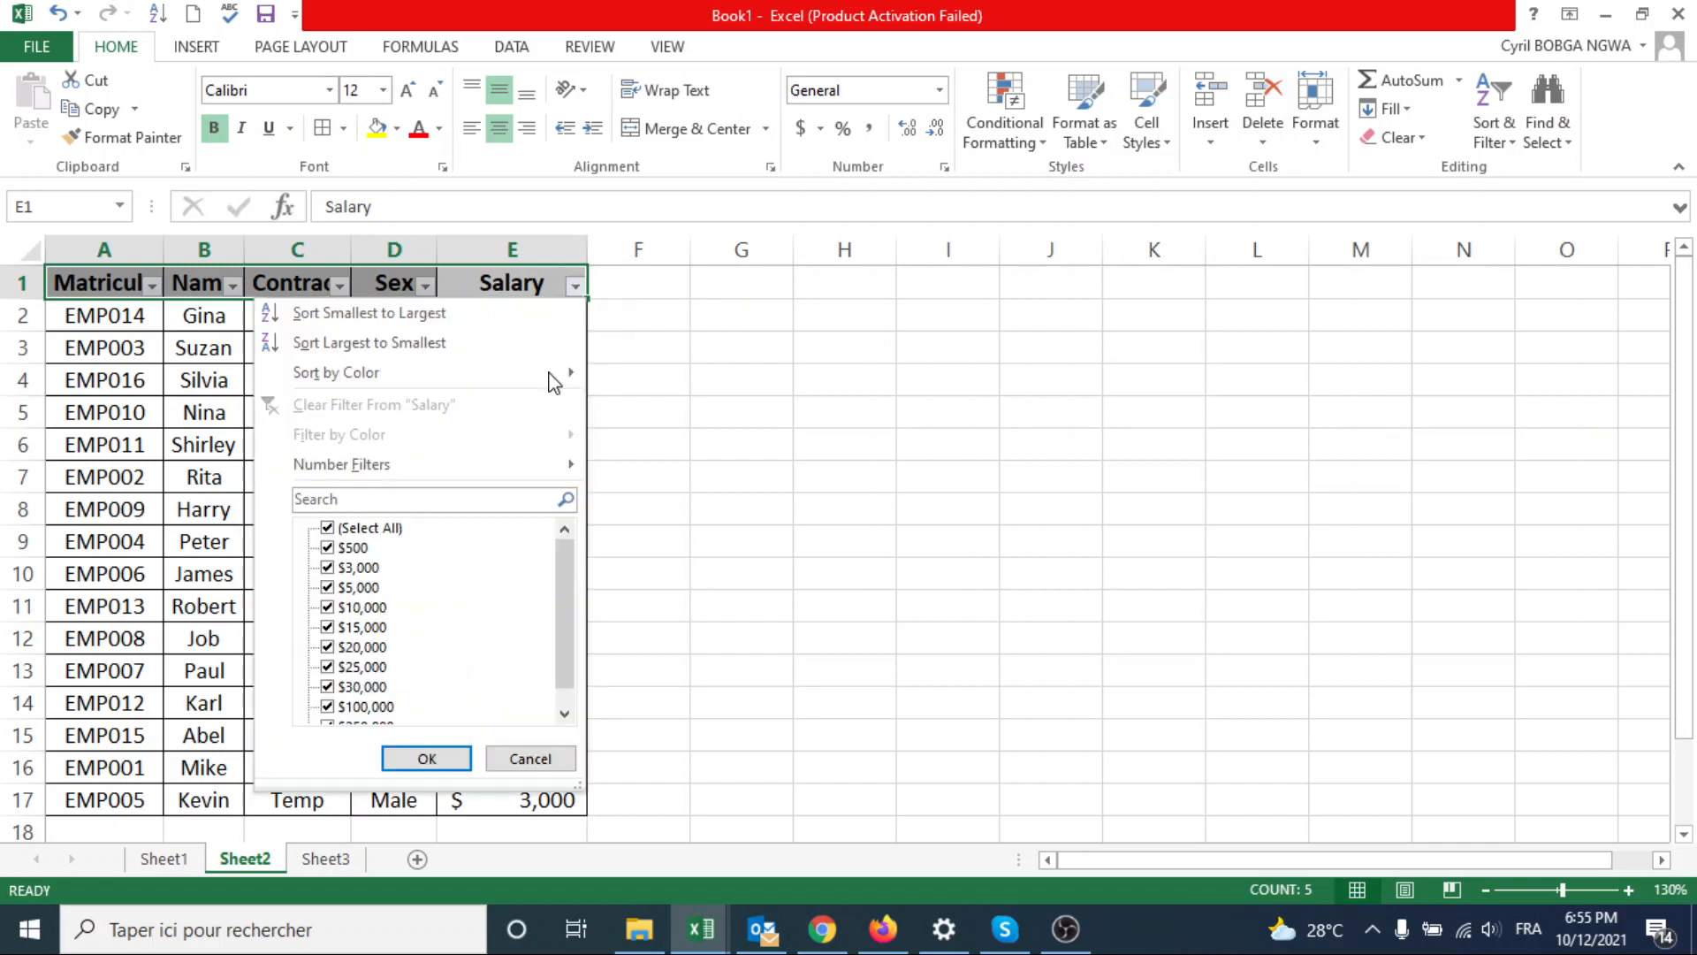
{"action": "left_click", "coordinate": [327, 529]}
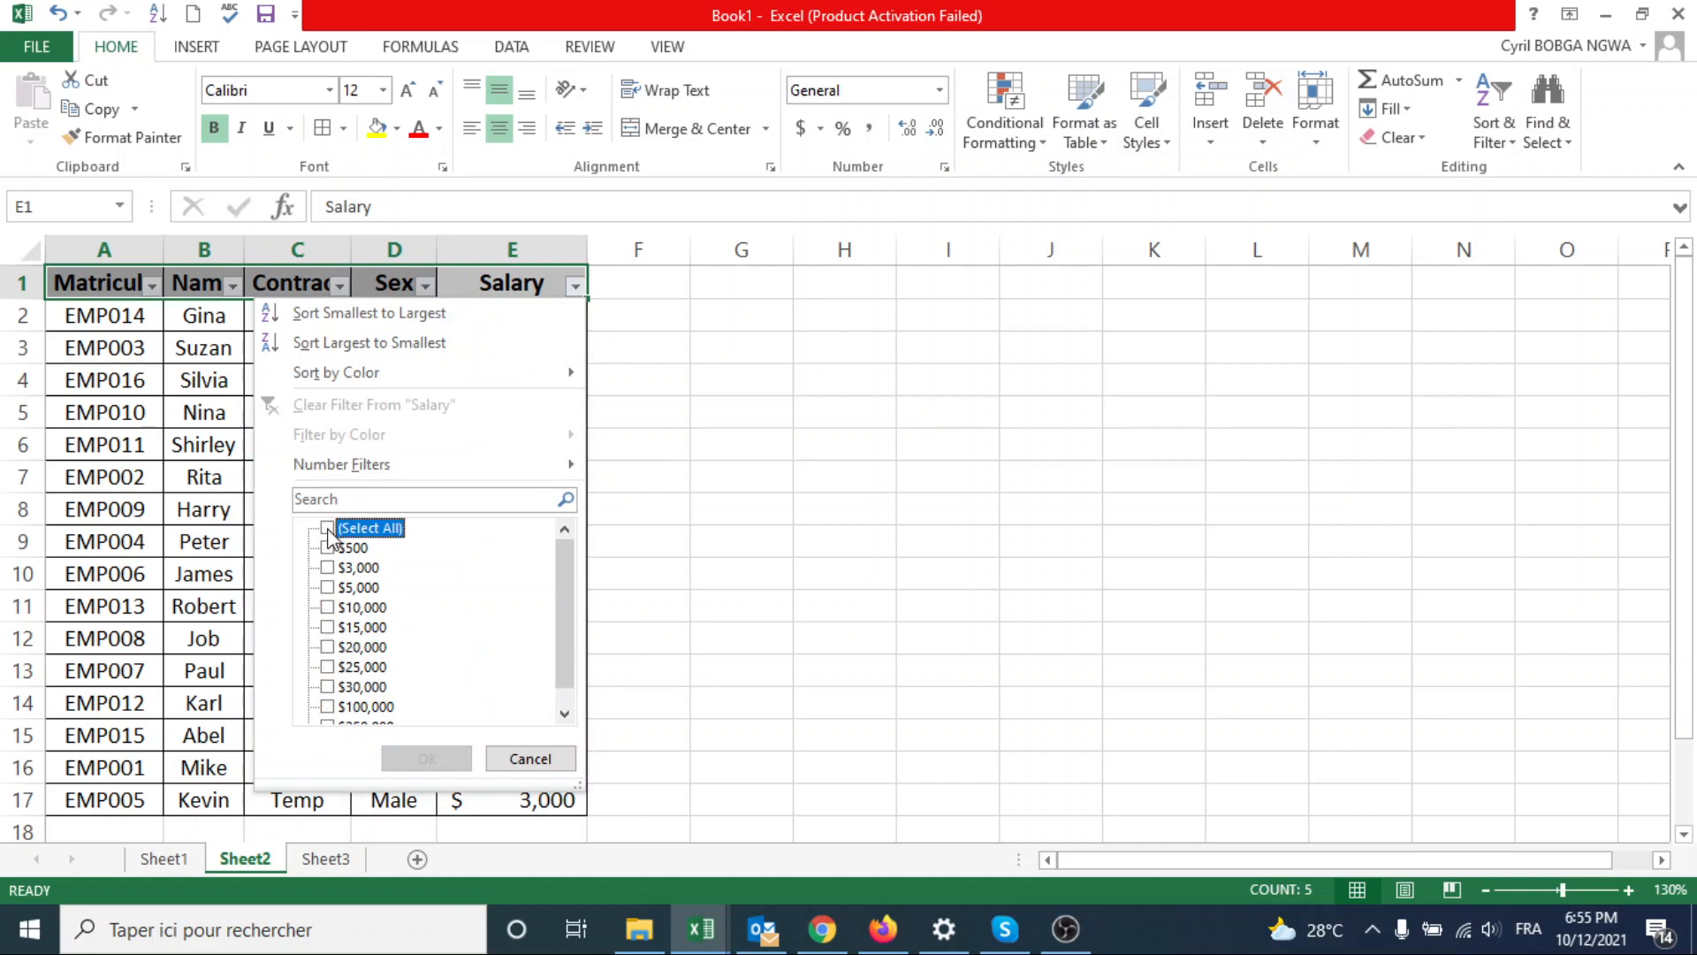
{"action": "left_click", "coordinate": [327, 548]}
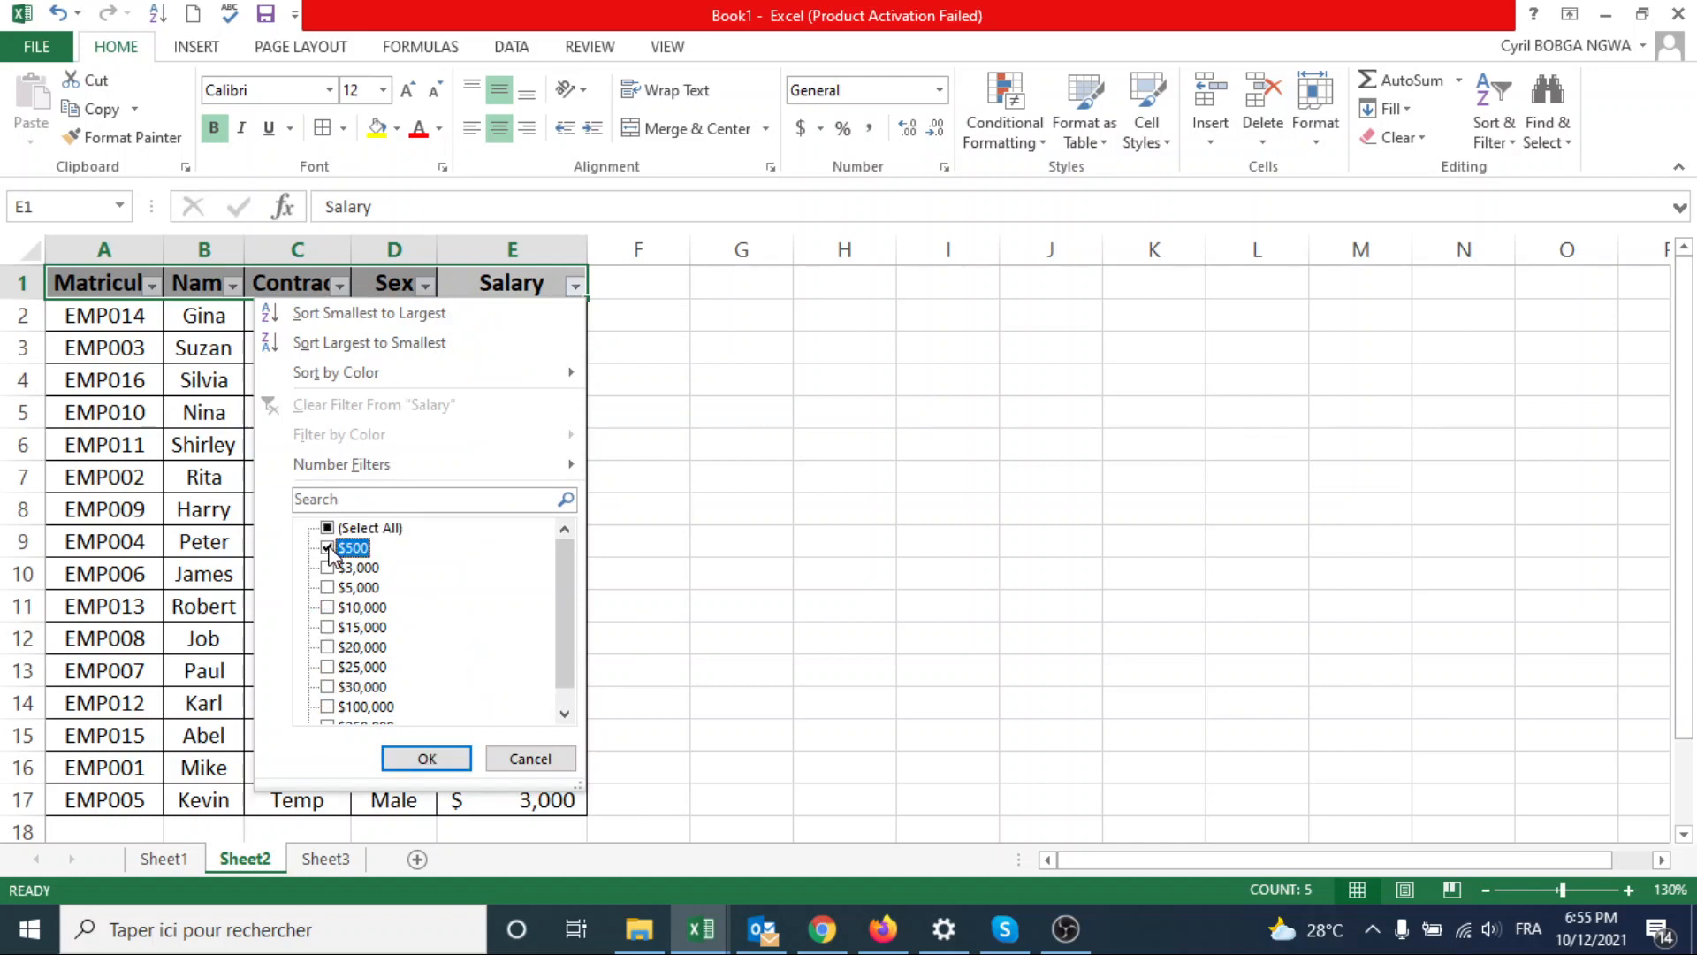
{"action": "left_click", "coordinate": [428, 760]}
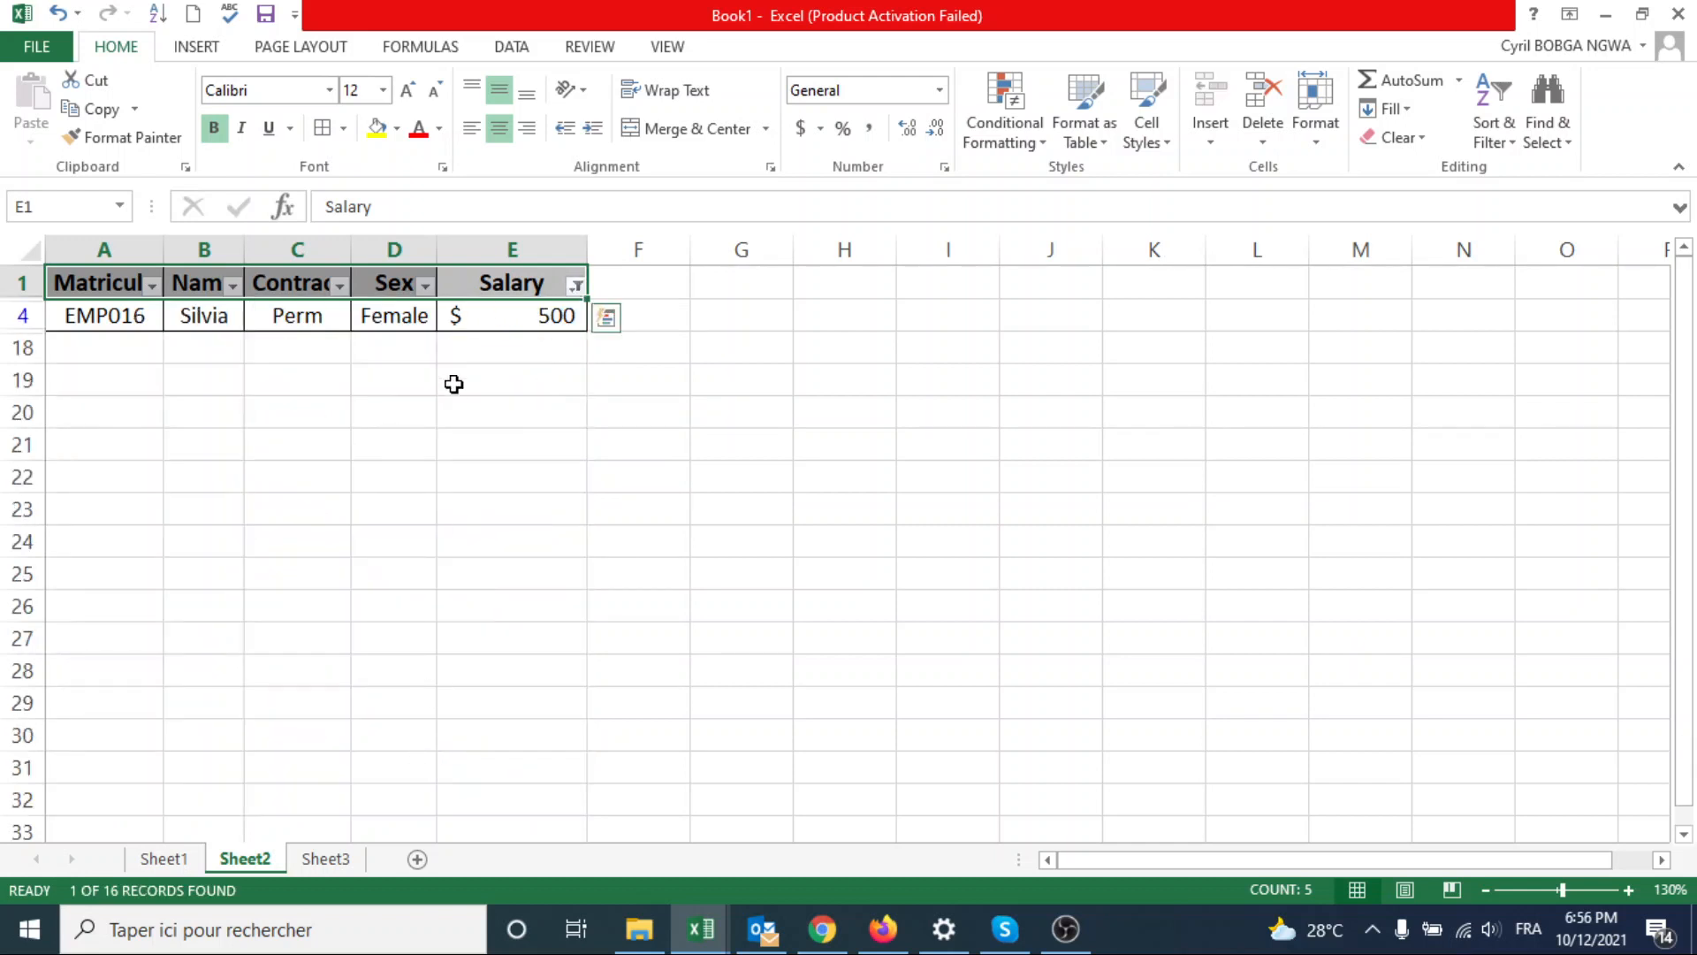
{"action": "left_click", "coordinate": [517, 314]}
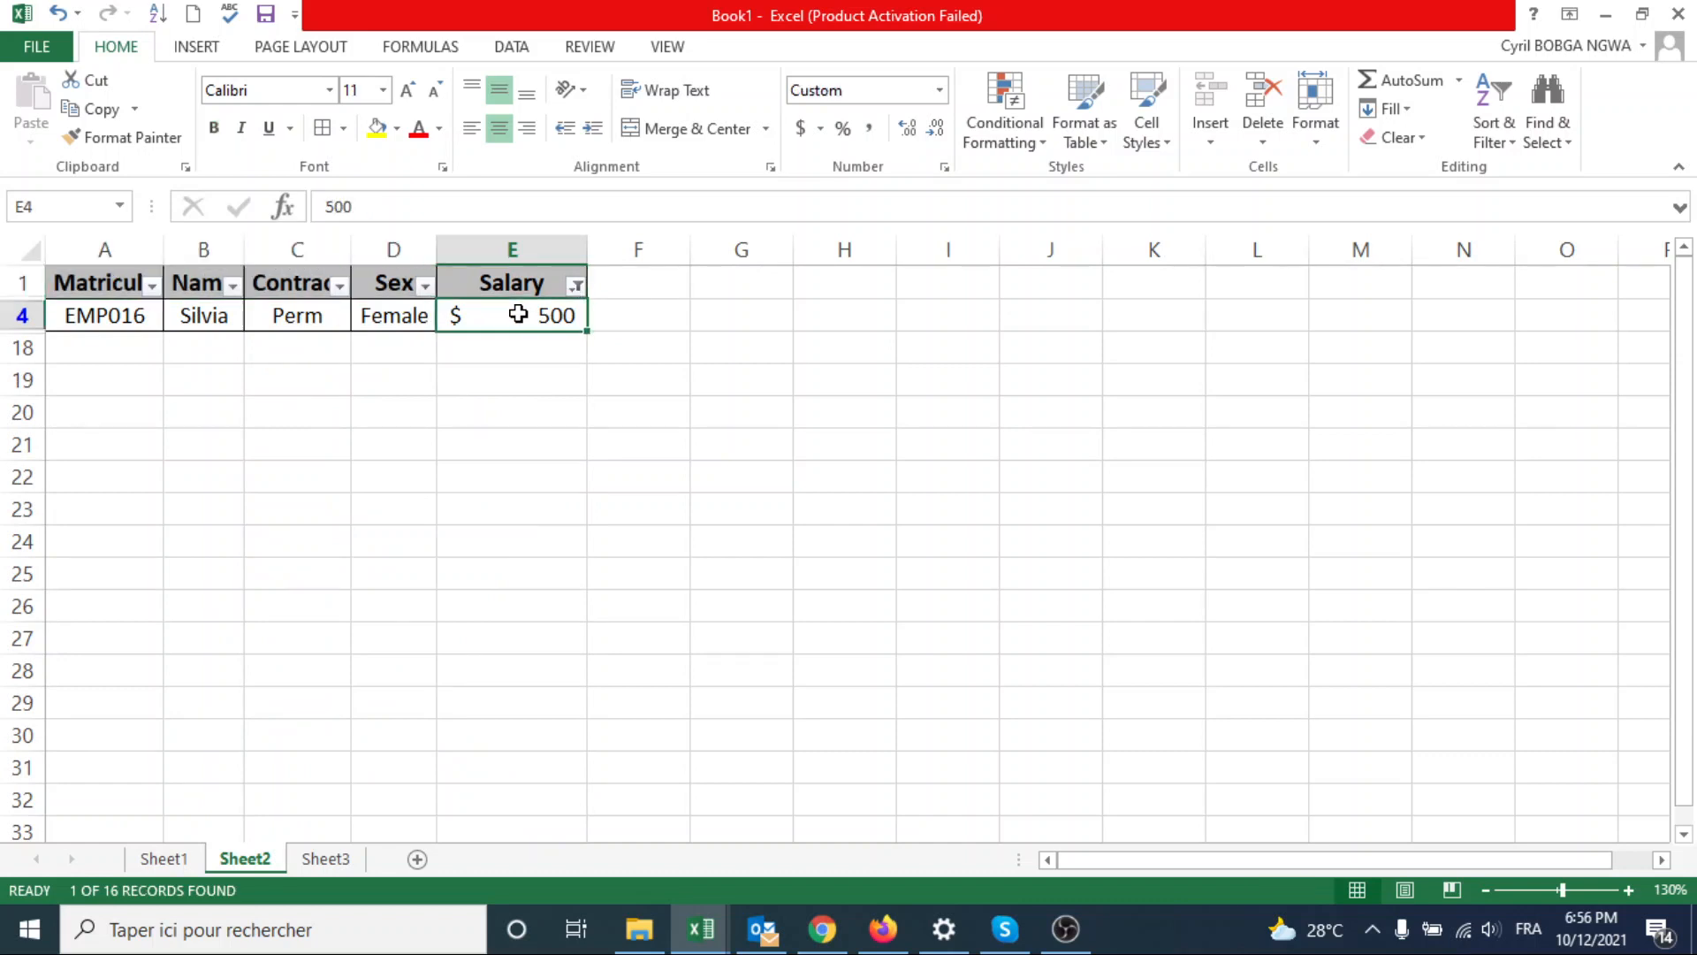
{"action": "left_click", "coordinate": [390, 320]}
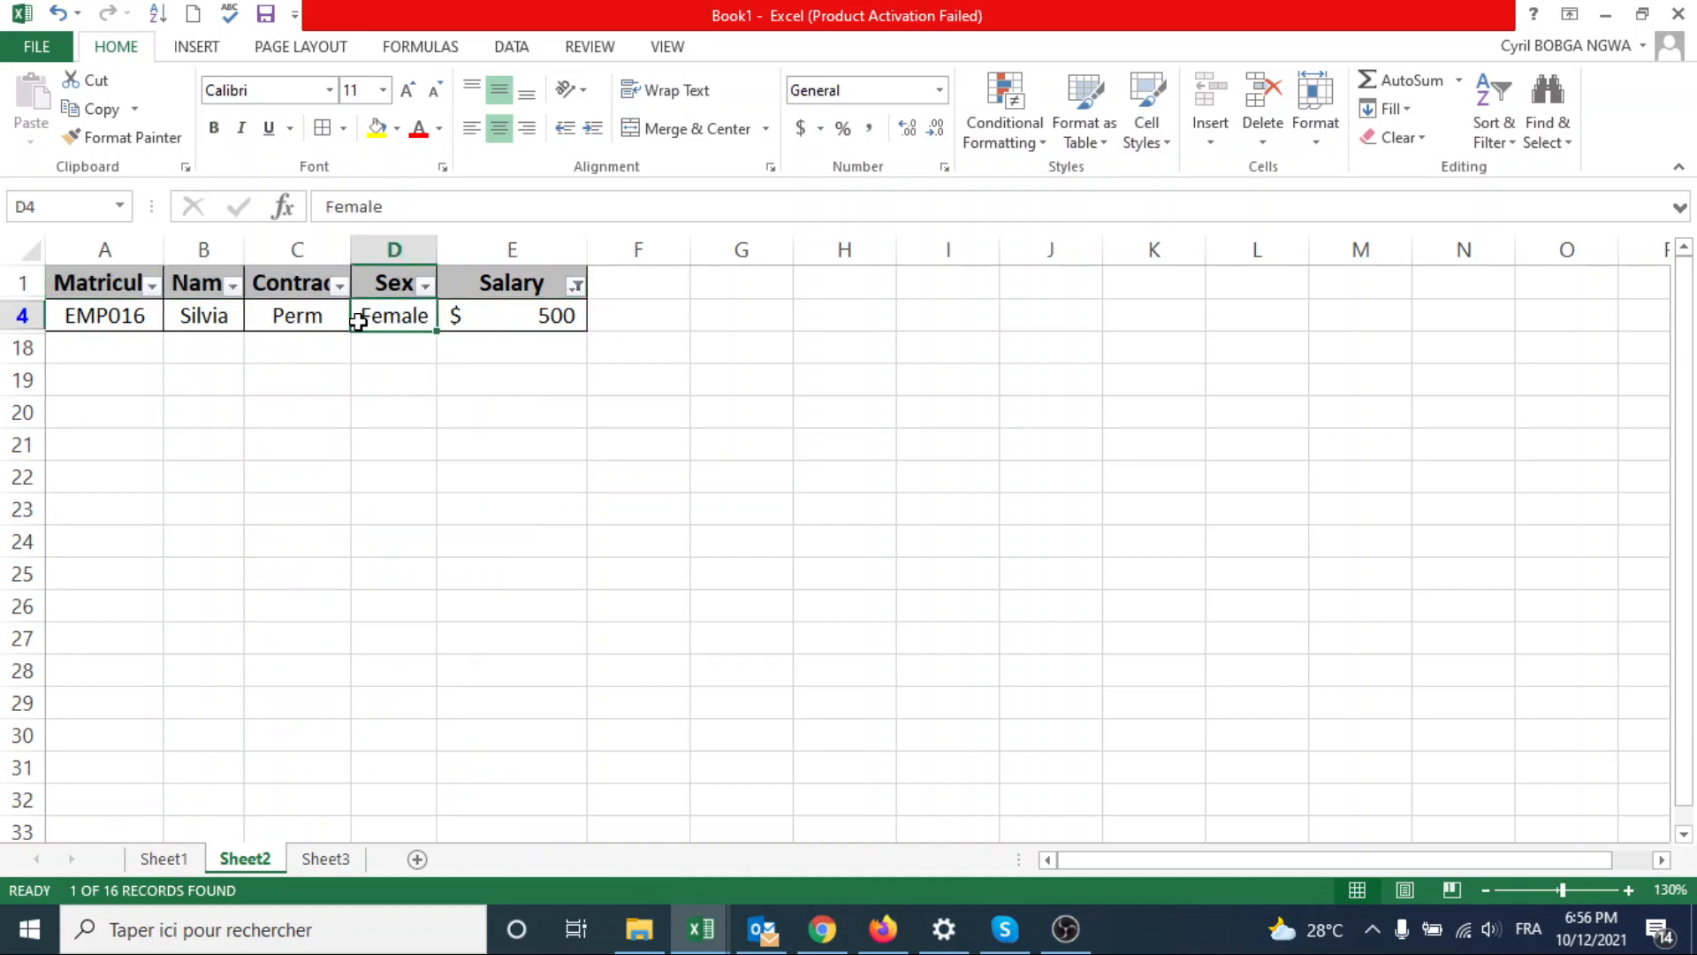
{"action": "left_click", "coordinate": [295, 318]}
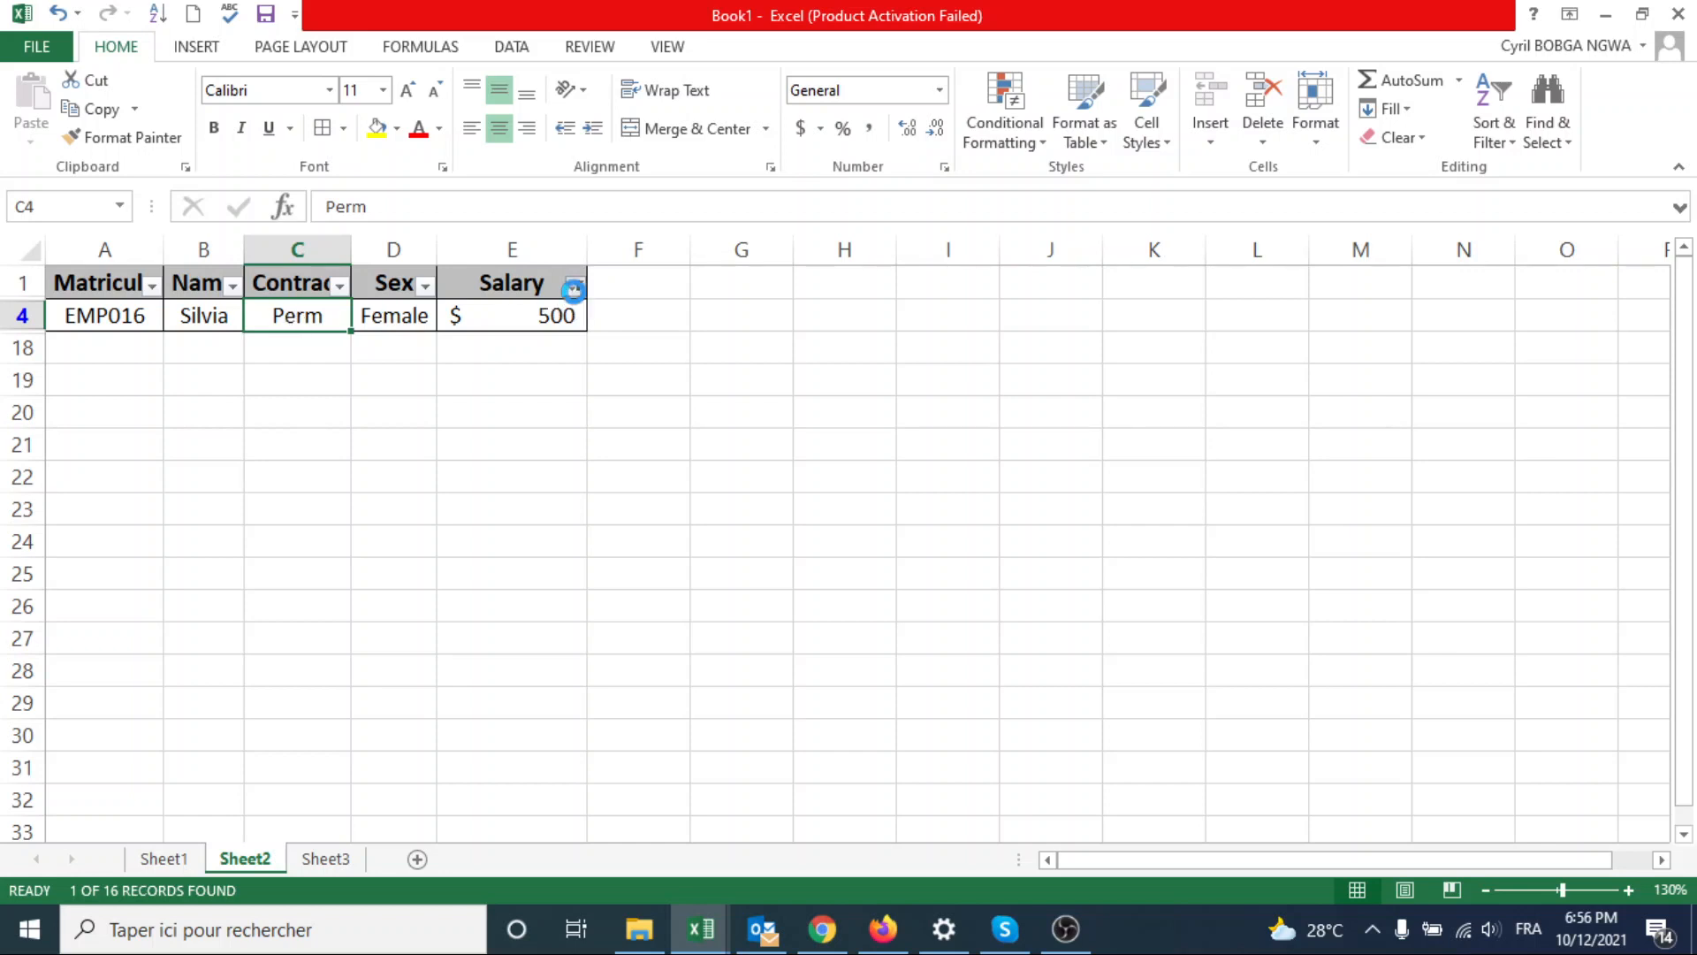
- Add $250,000 to the values shown by the Salary filter and compare the salaries and contracts of the filtered employees
{"action": "left_click", "coordinate": [576, 286]}
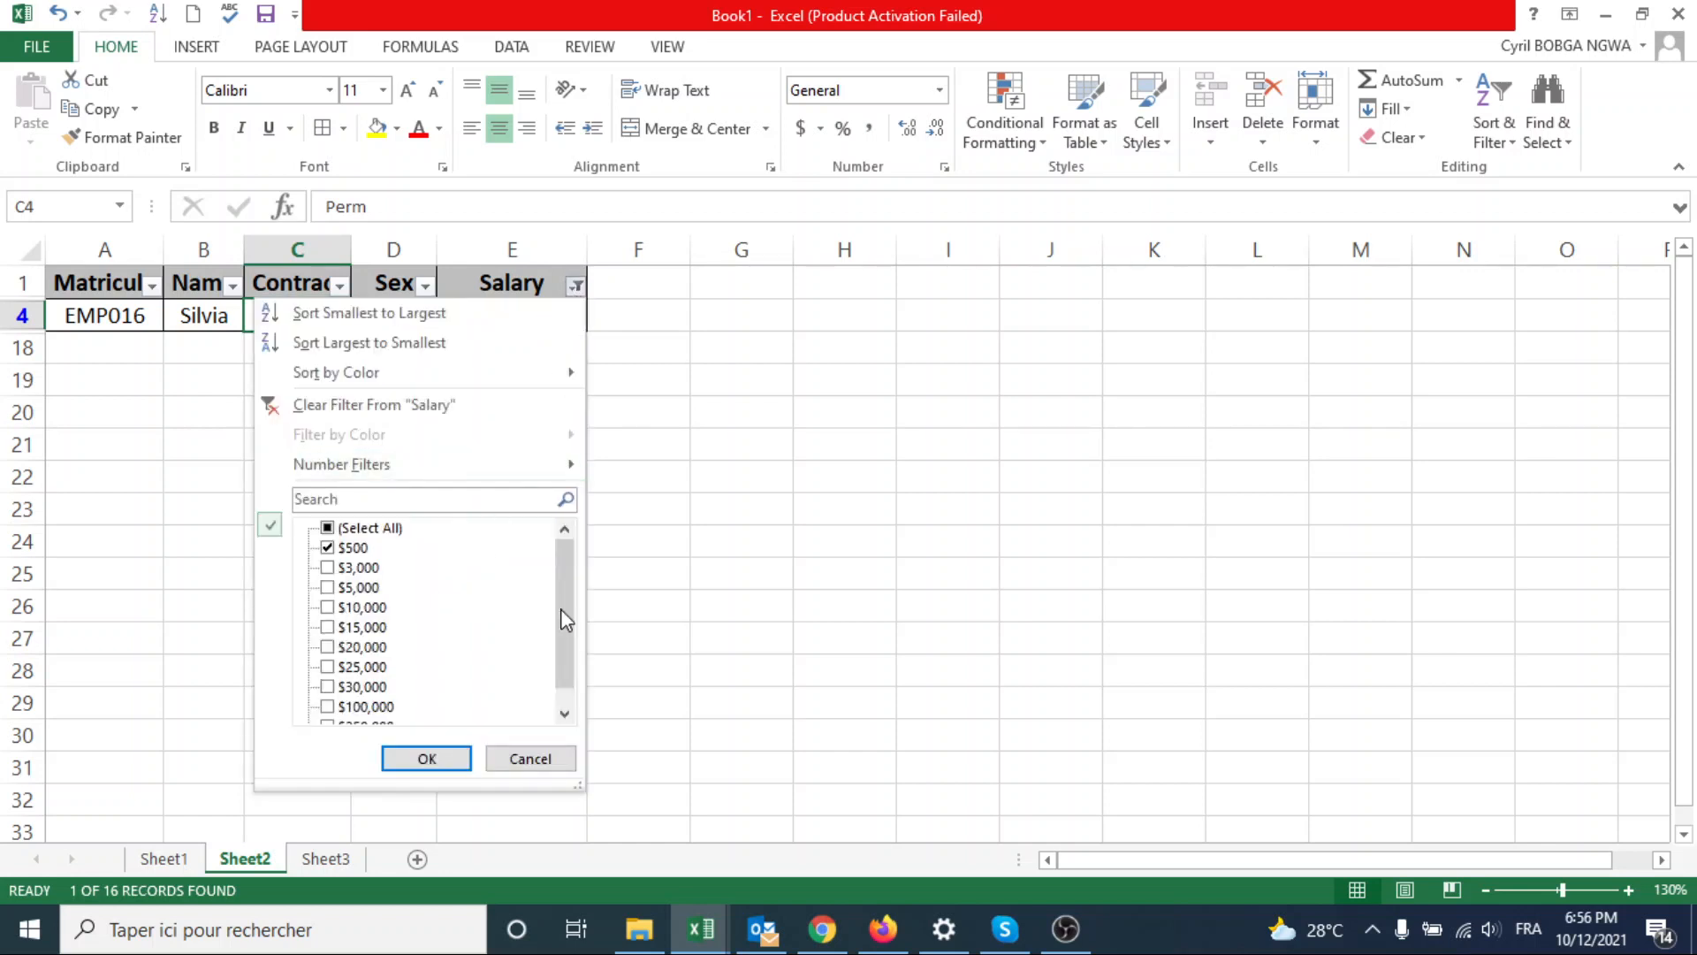
{"action": "scroll", "coordinate": [562, 663], "scroll_direction": "down", "scroll_amount": 1}
{"action": "left_click", "coordinate": [327, 707]}
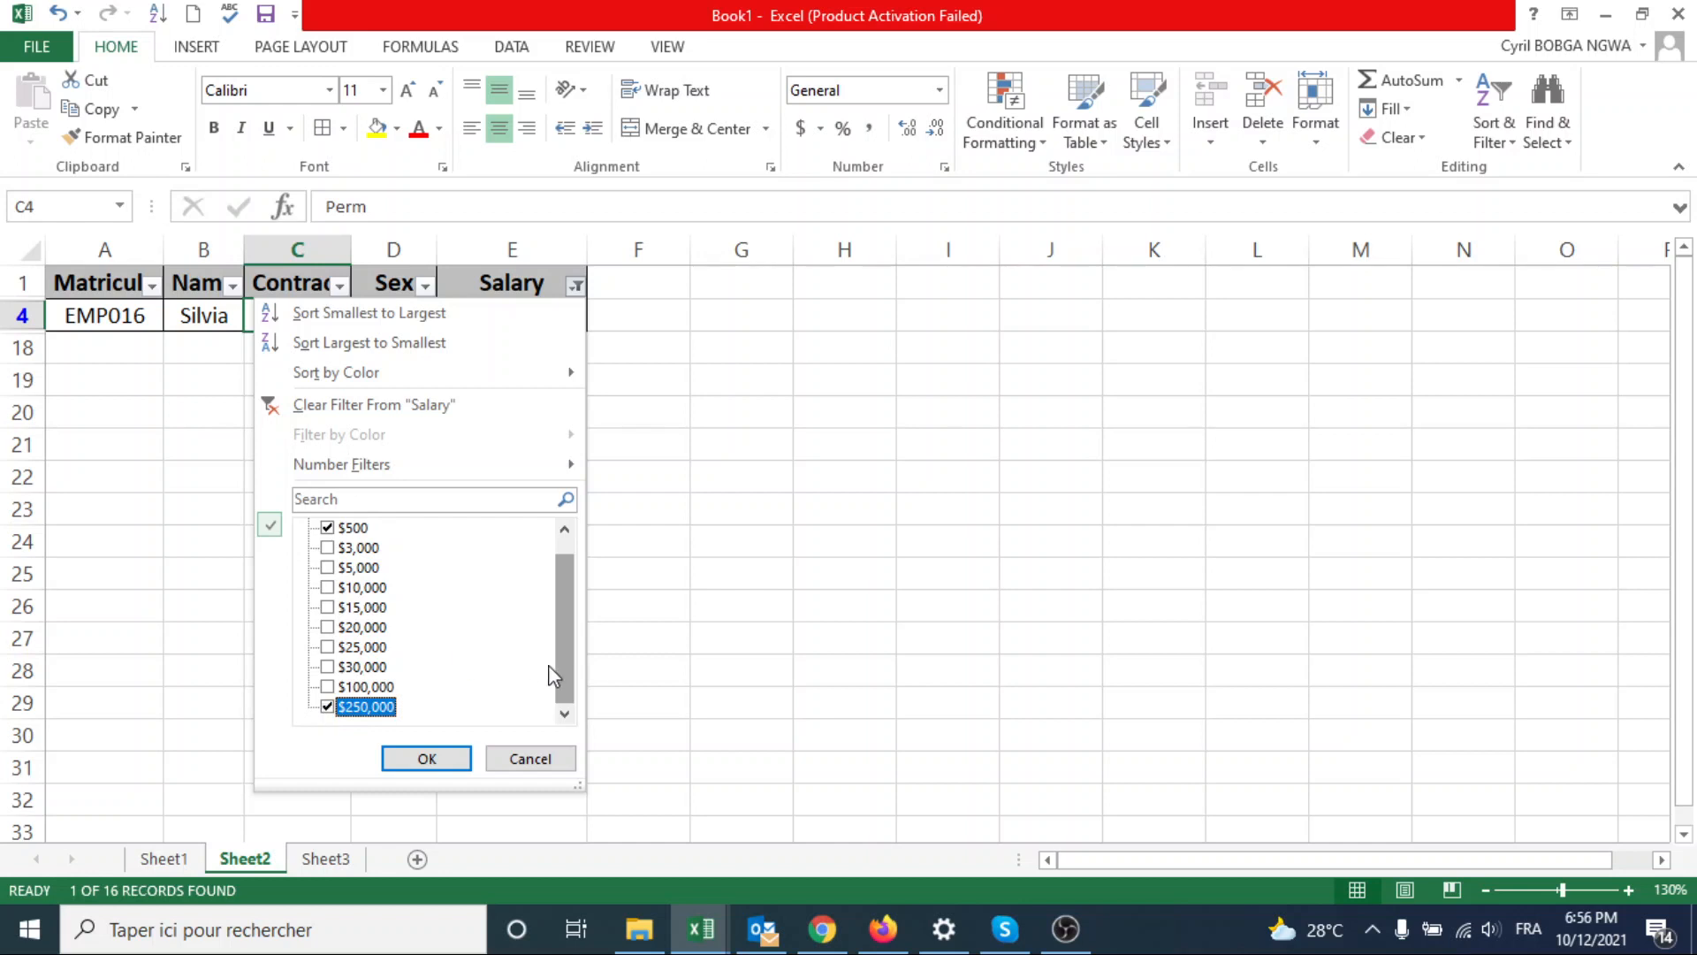
{"action": "mouse_move", "coordinate": [562, 657]}
{"action": "left_mouse_down"}
{"action": "mouse_move", "coordinate": [562, 637]}
{"action": "mouse_move", "coordinate": [566, 685]}
{"action": "left_mouse_up"}
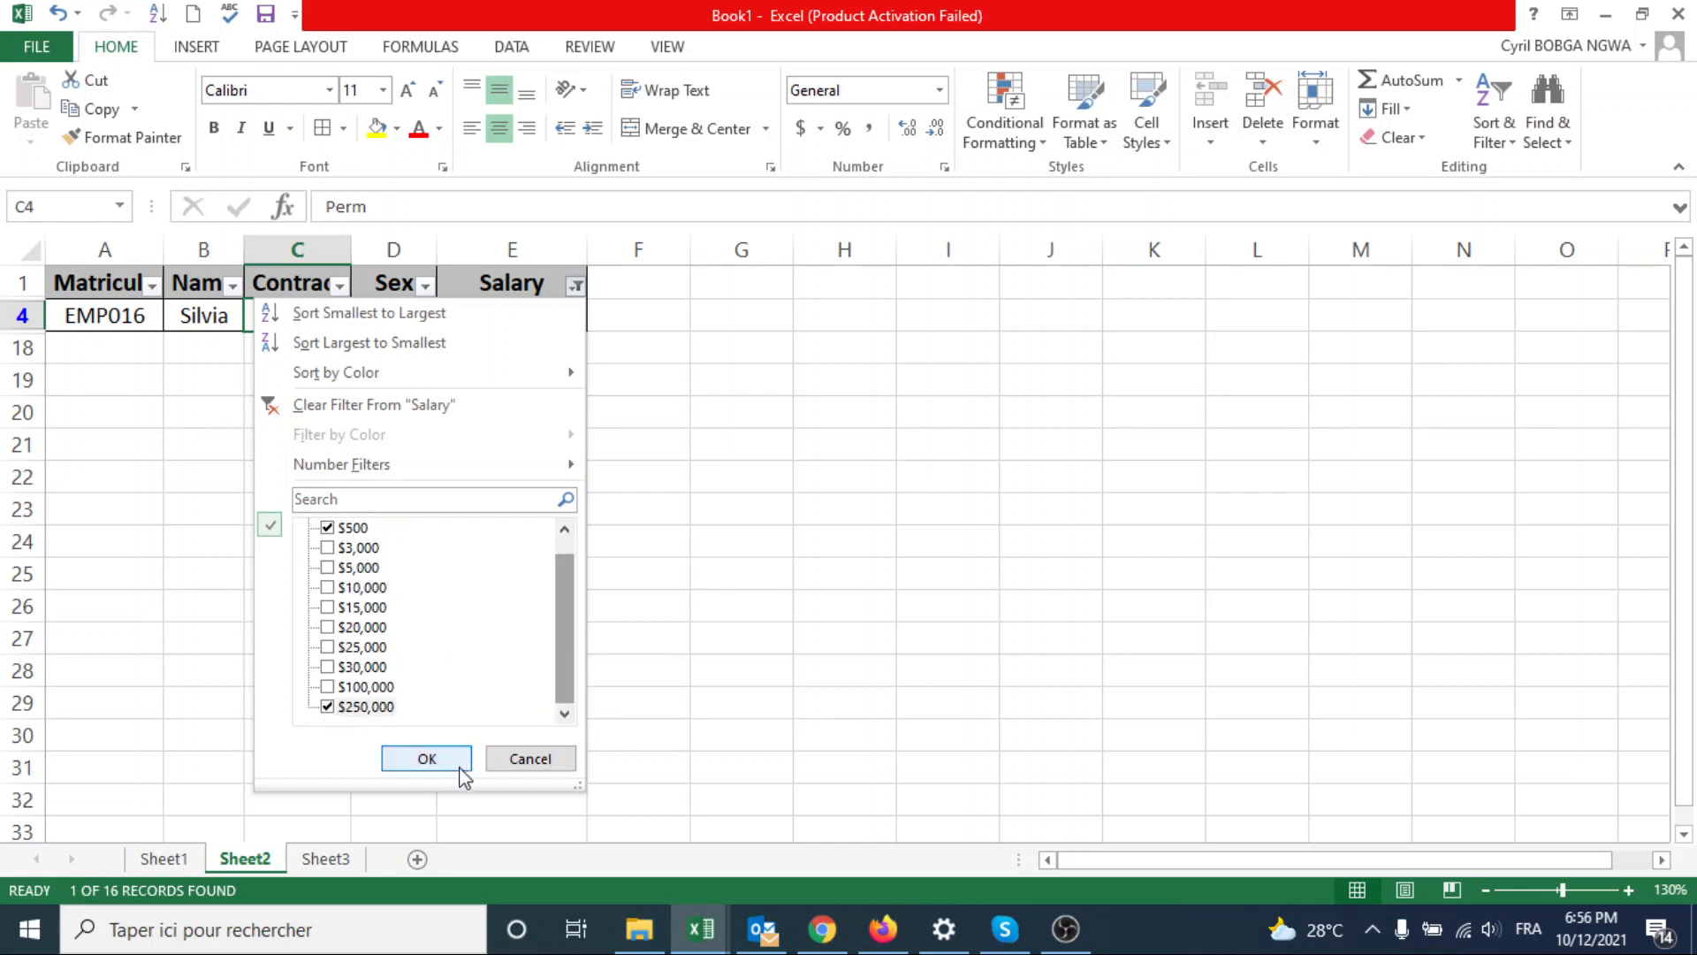
{"action": "left_click", "coordinate": [427, 758]}
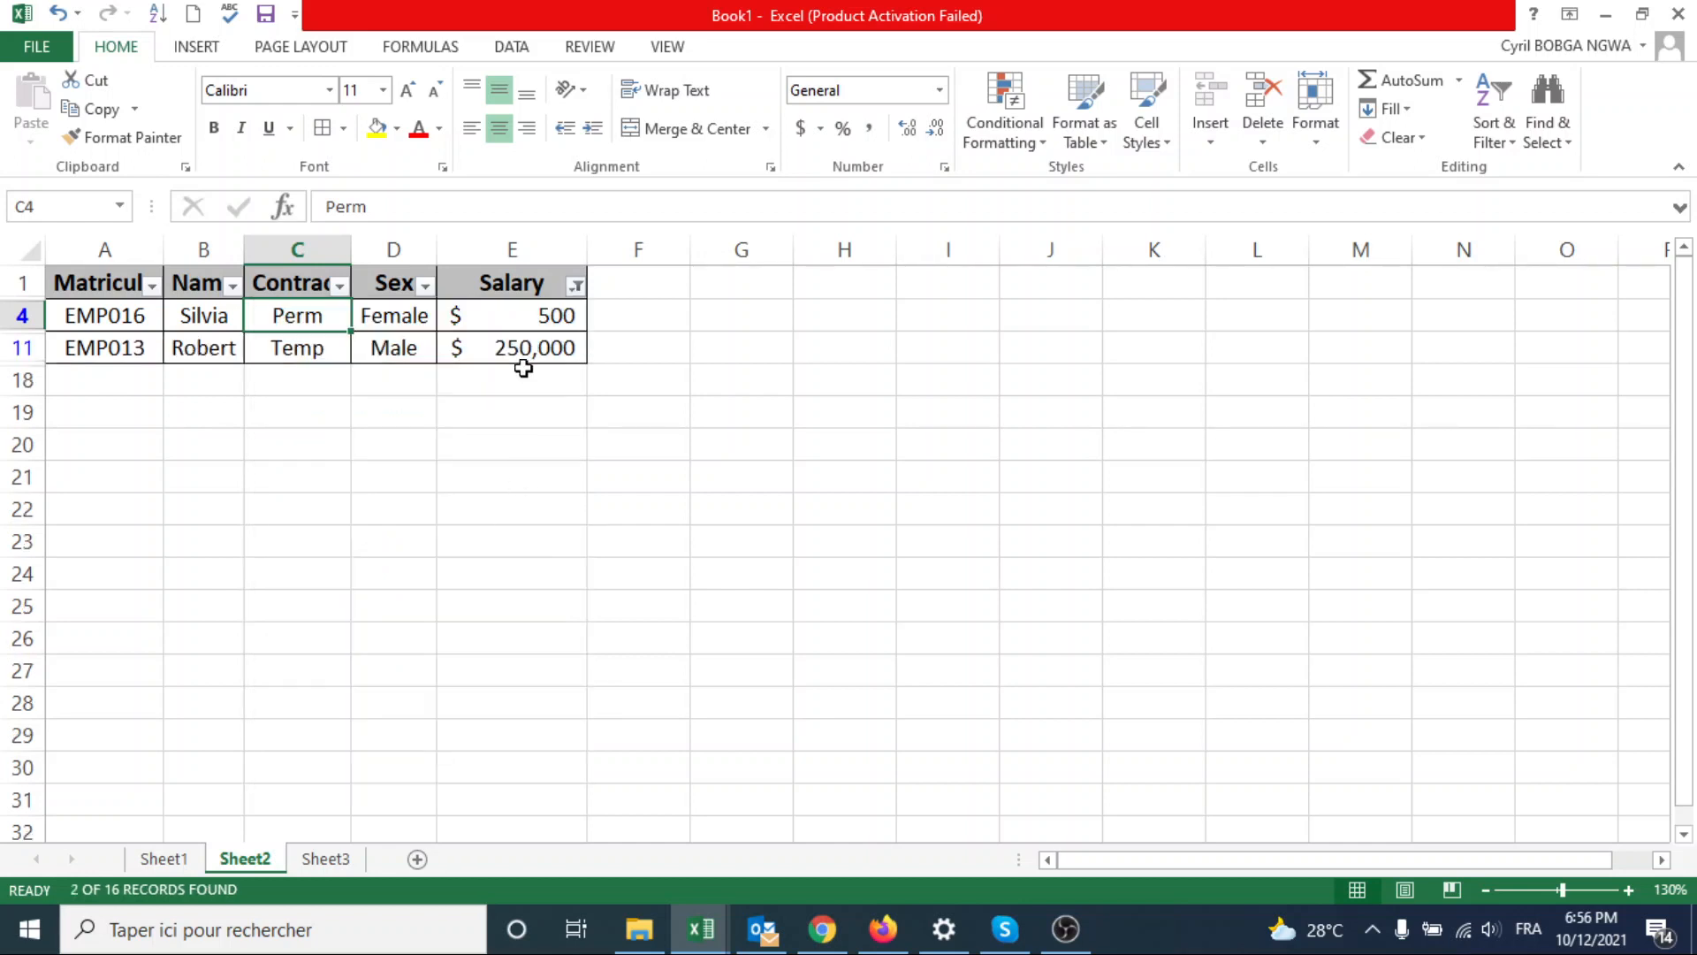
{"action": "left_click", "coordinate": [540, 316]}
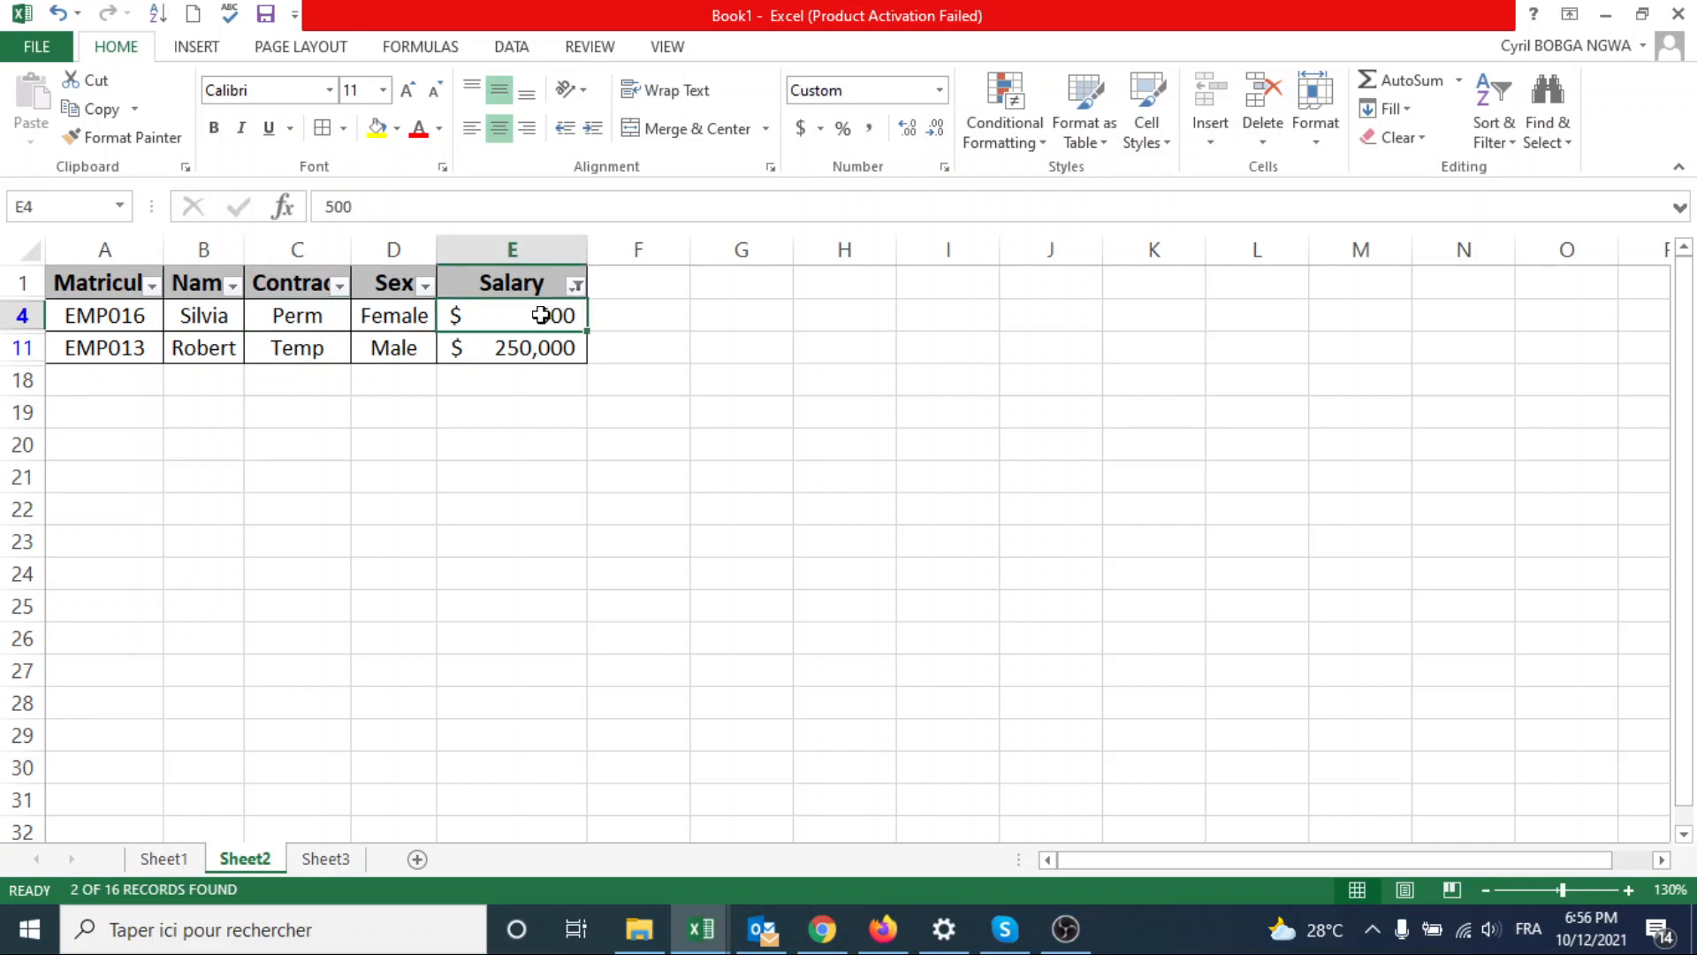
{"action": "left_click", "coordinate": [540, 347]}
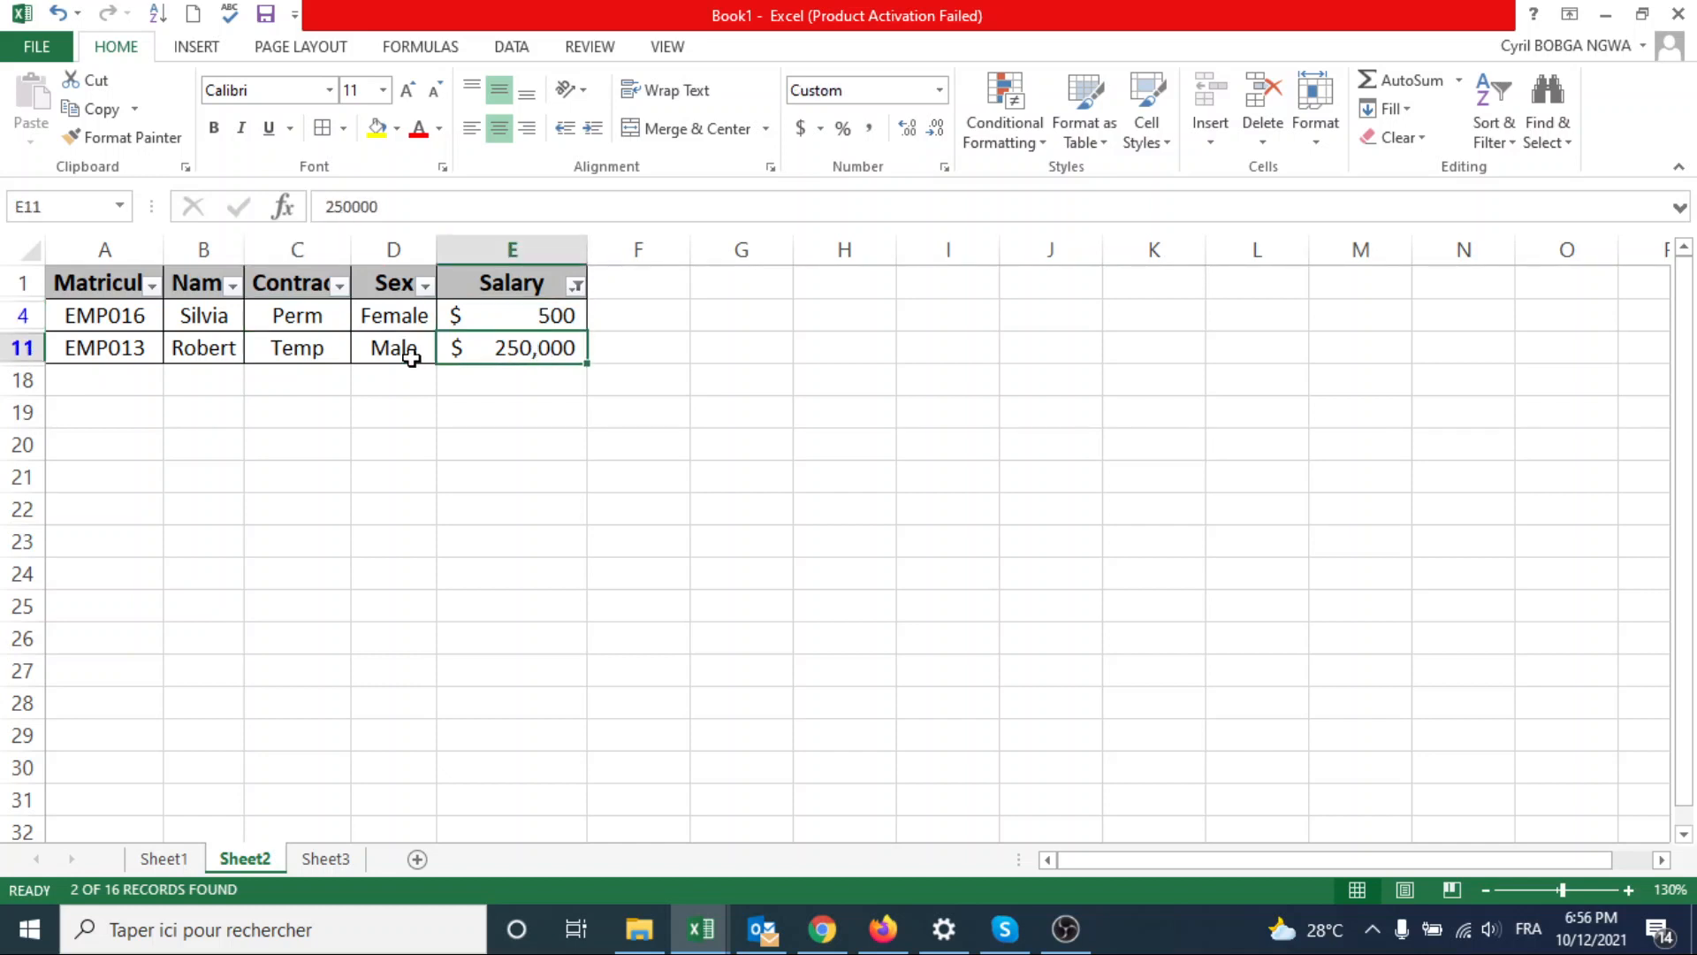
{"action": "left_click", "coordinate": [304, 354]}
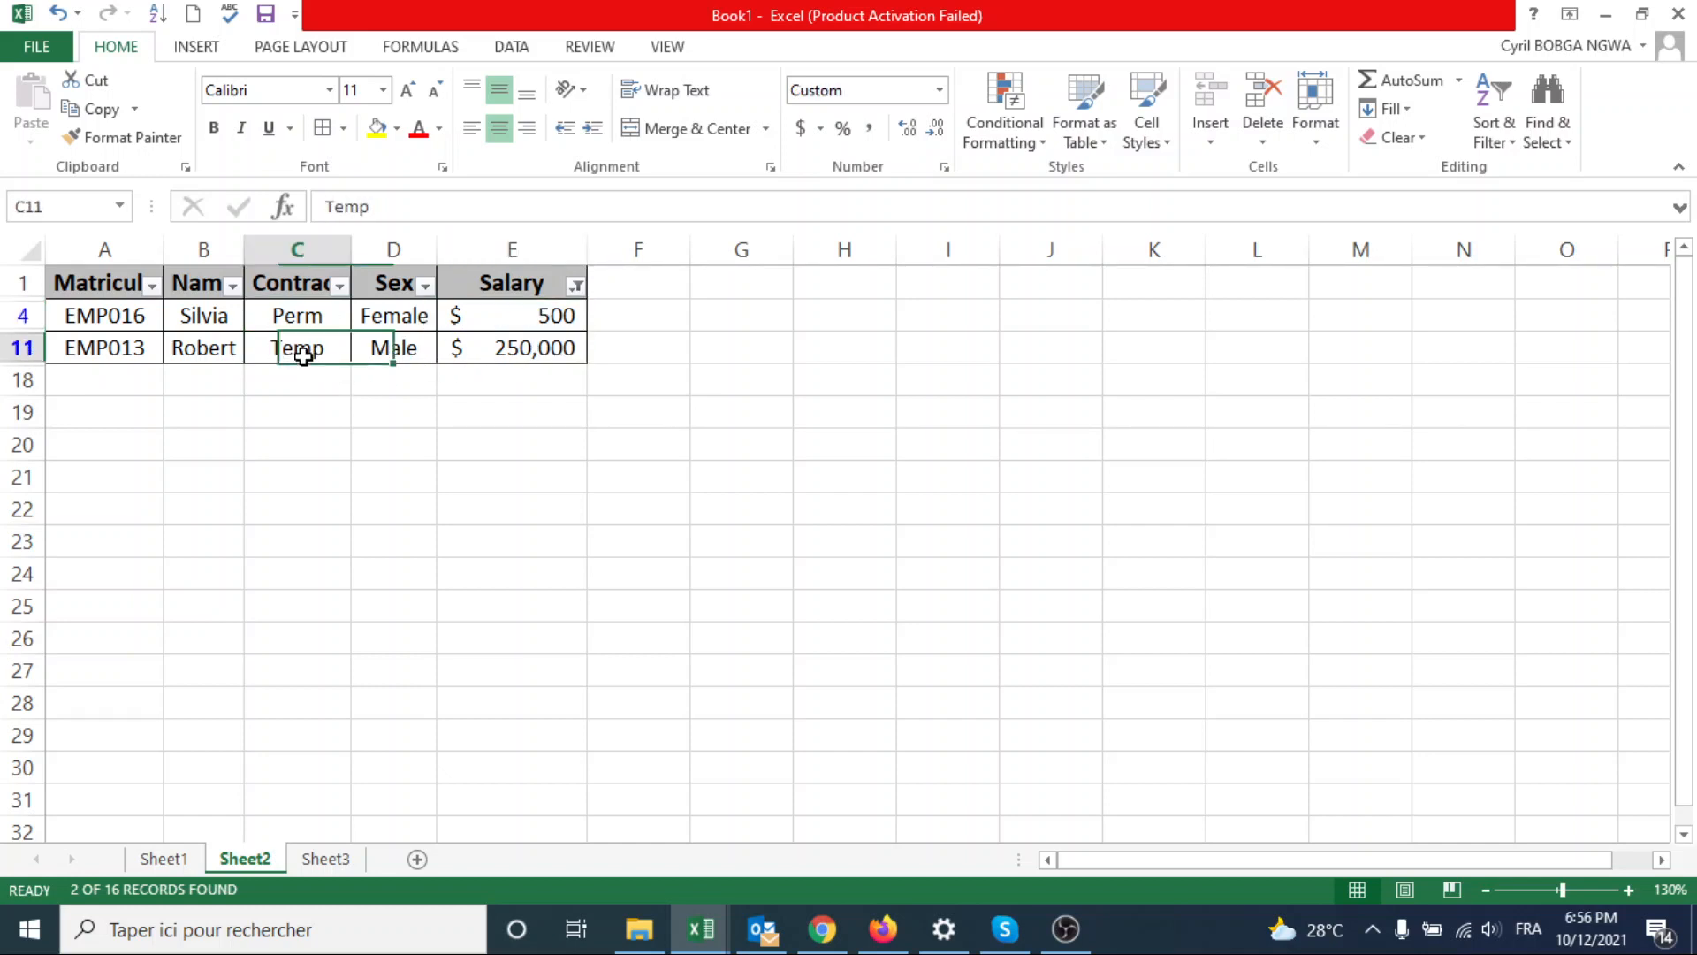
{"action": "left_click", "coordinate": [541, 353]}
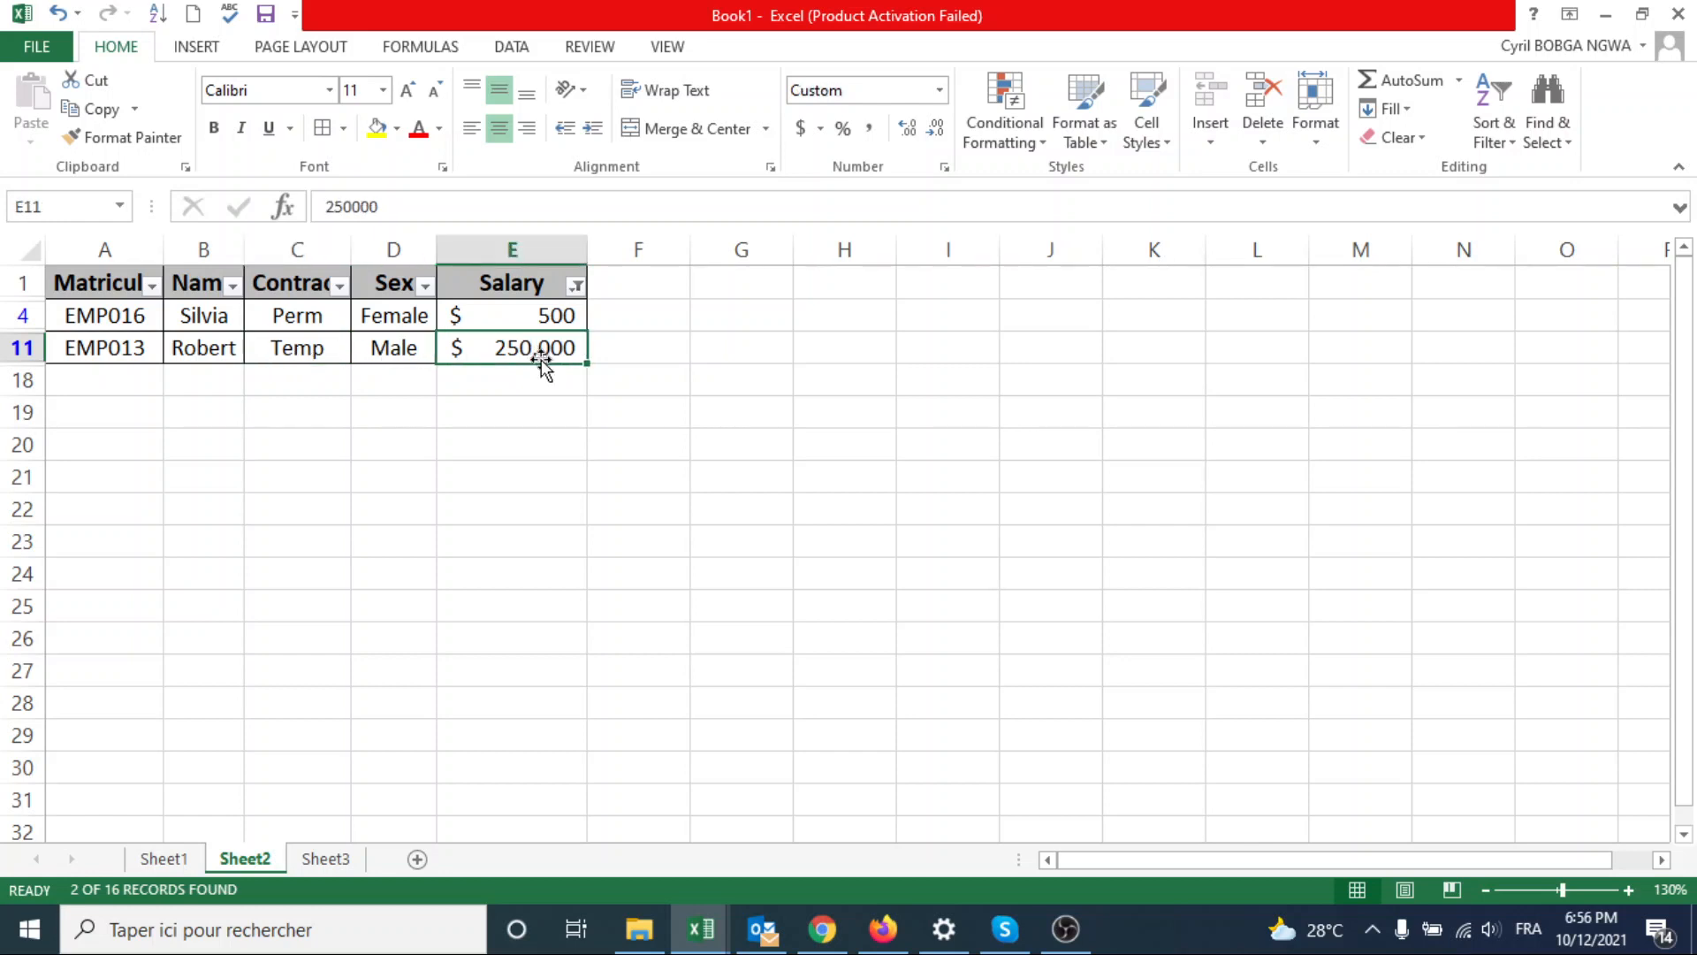
{"action": "left_click", "coordinate": [322, 315]}
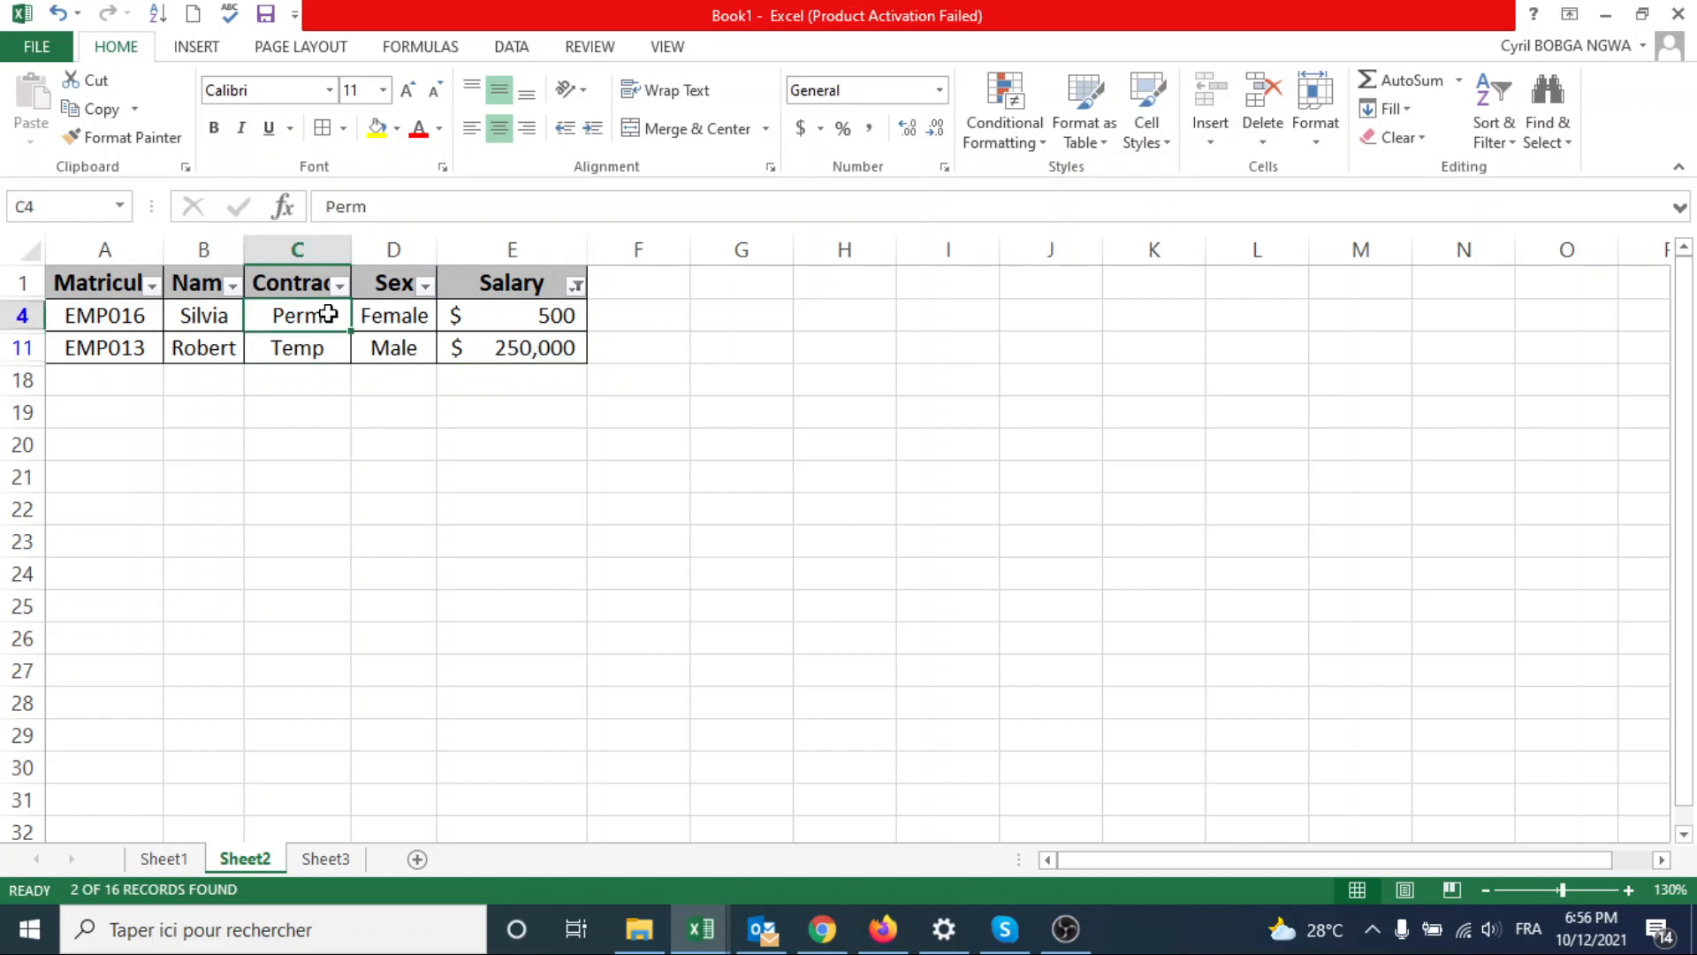
{"action": "left_click", "coordinate": [498, 316]}
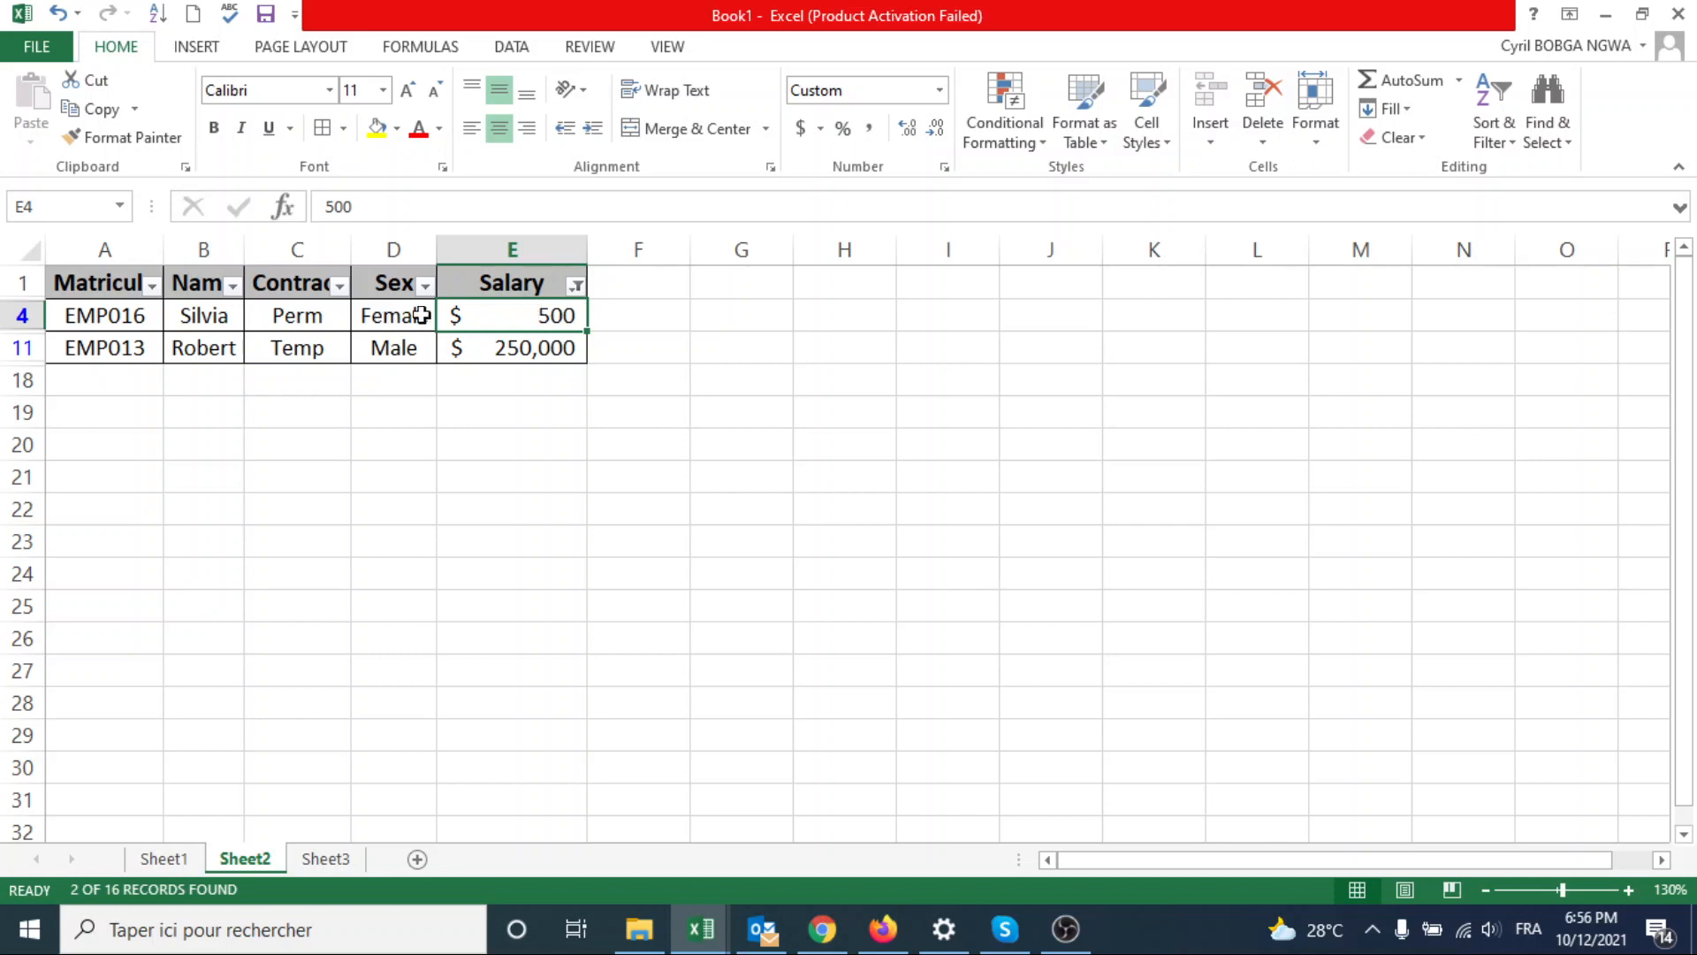
- Reselect all values in the Salary filter to show every employee row again
{"action": "left_click", "coordinate": [575, 289]}
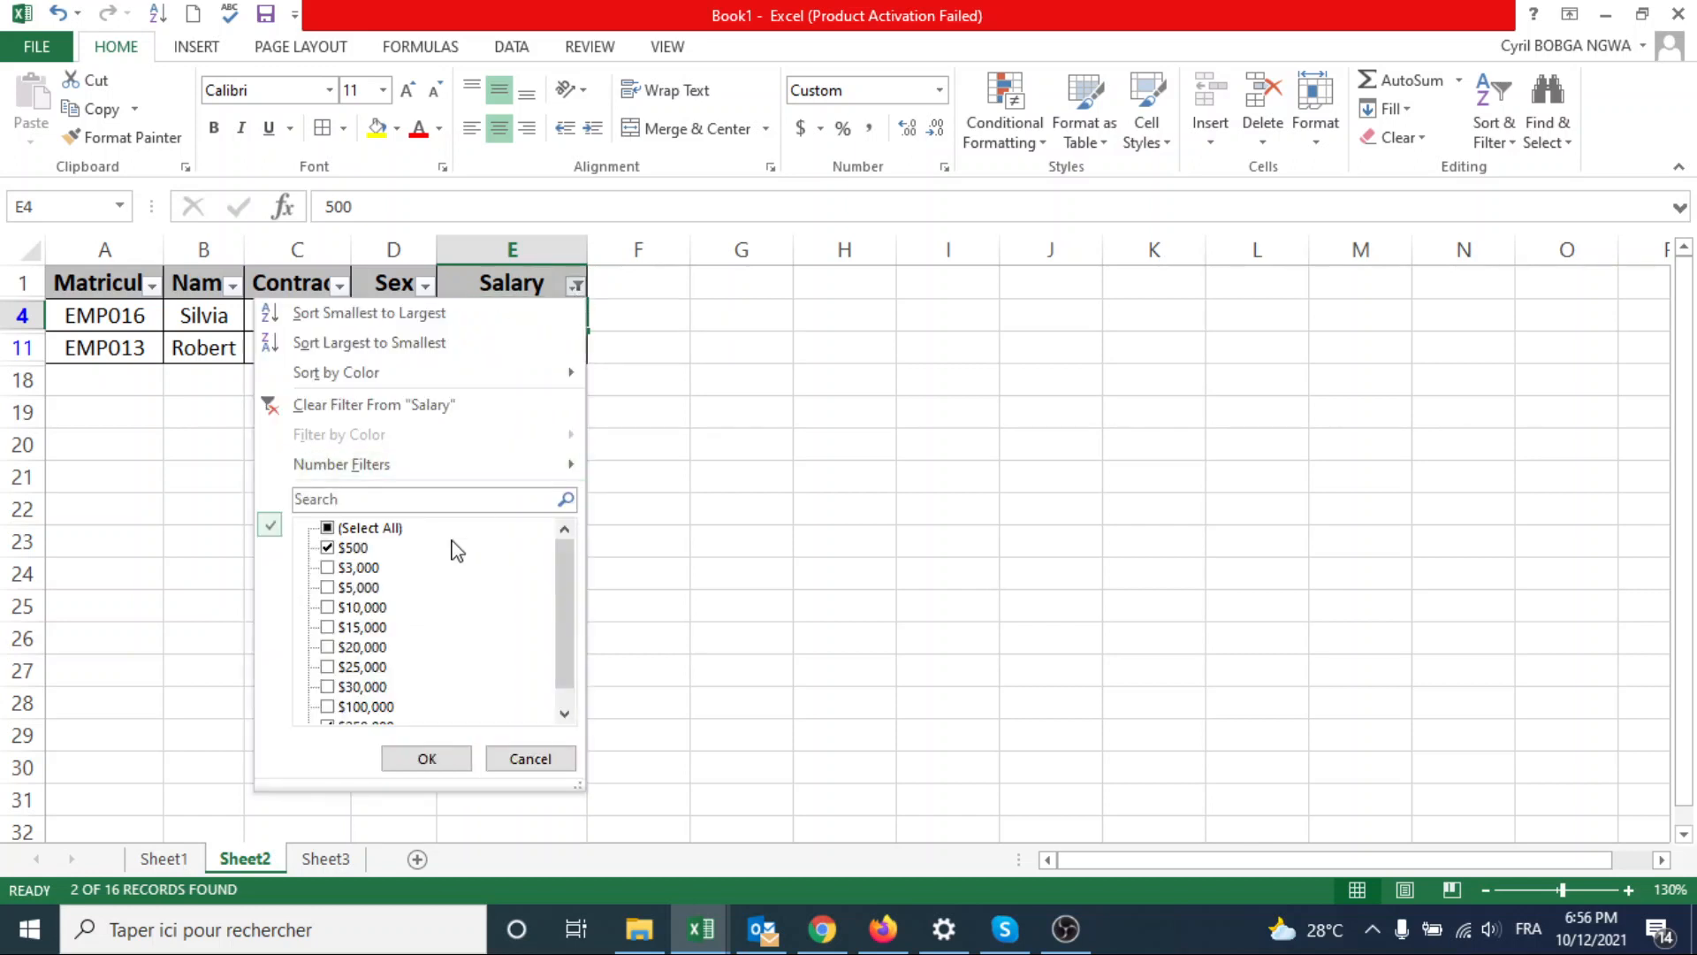
{"action": "left_click", "coordinate": [392, 533]}
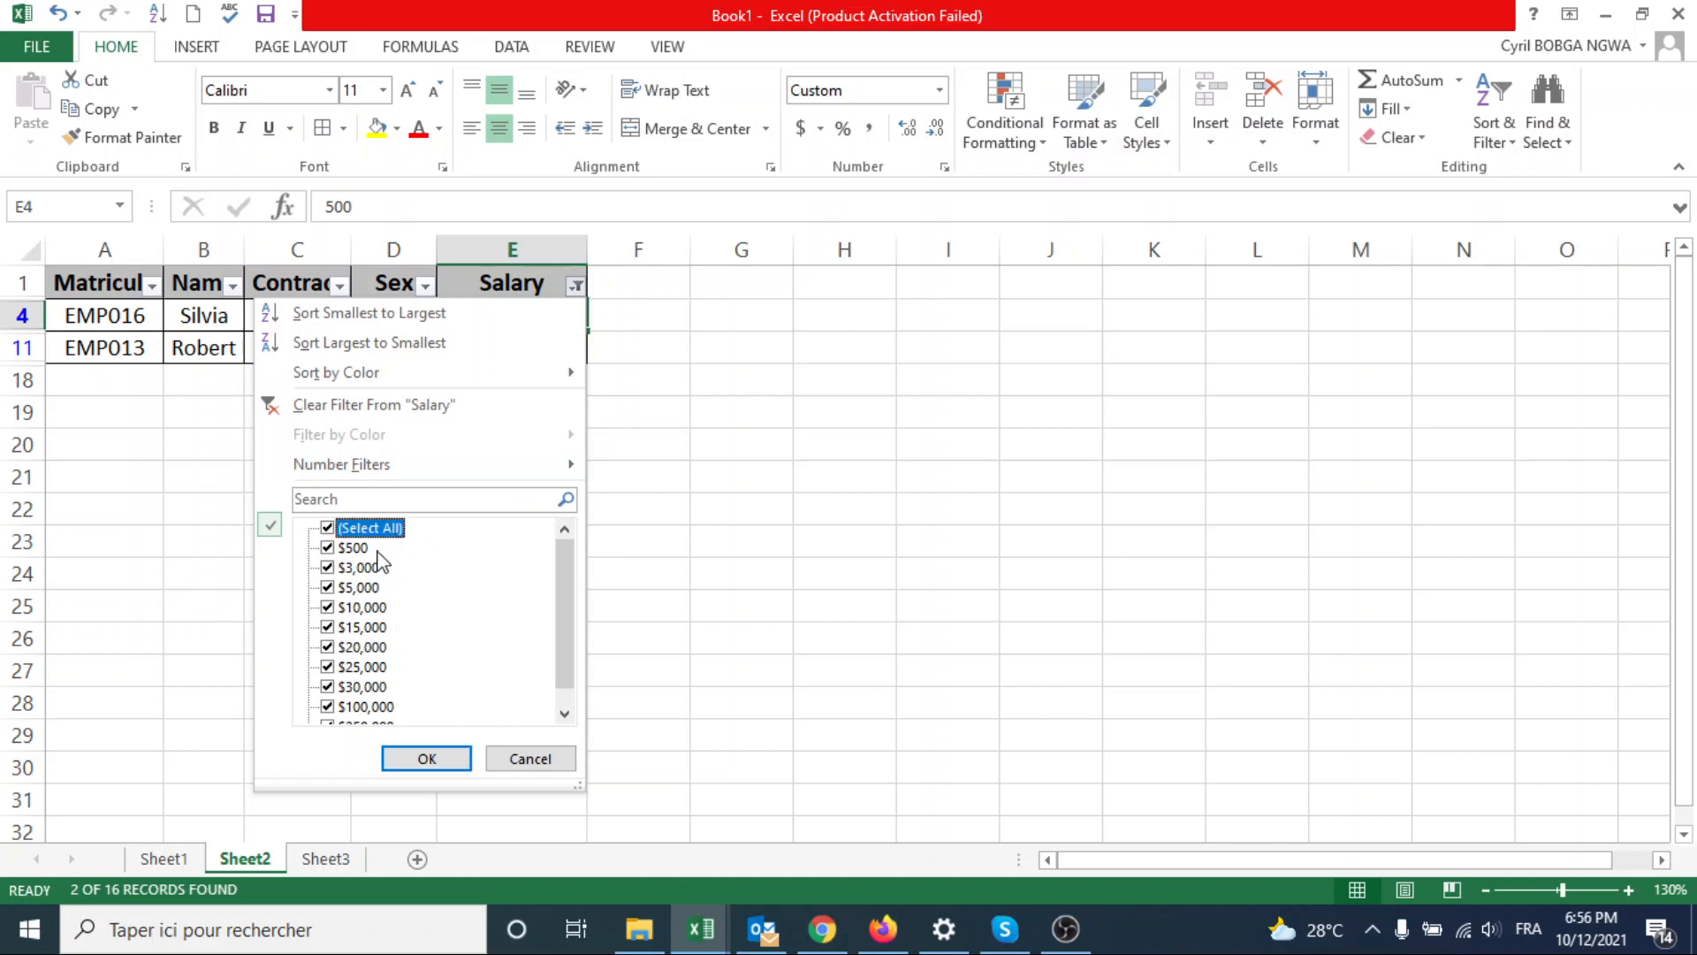
{"action": "left_click", "coordinate": [353, 536]}
{"action": "left_click", "coordinate": [352, 535]}
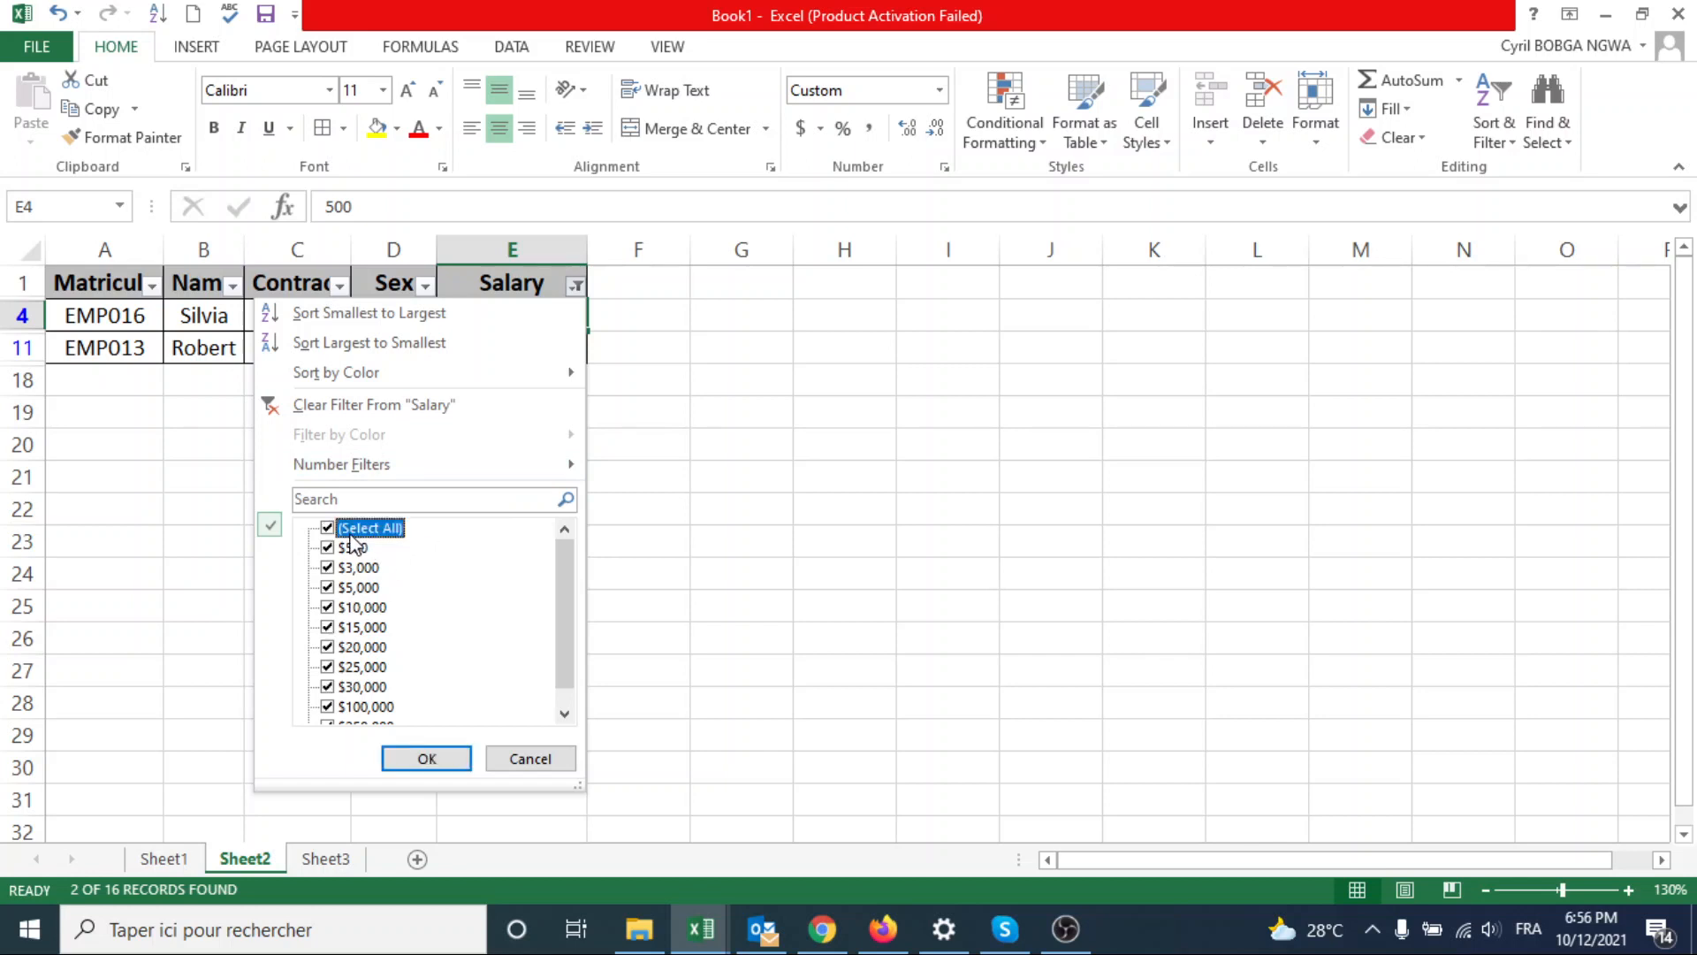
{"action": "left_click", "coordinate": [428, 757]}
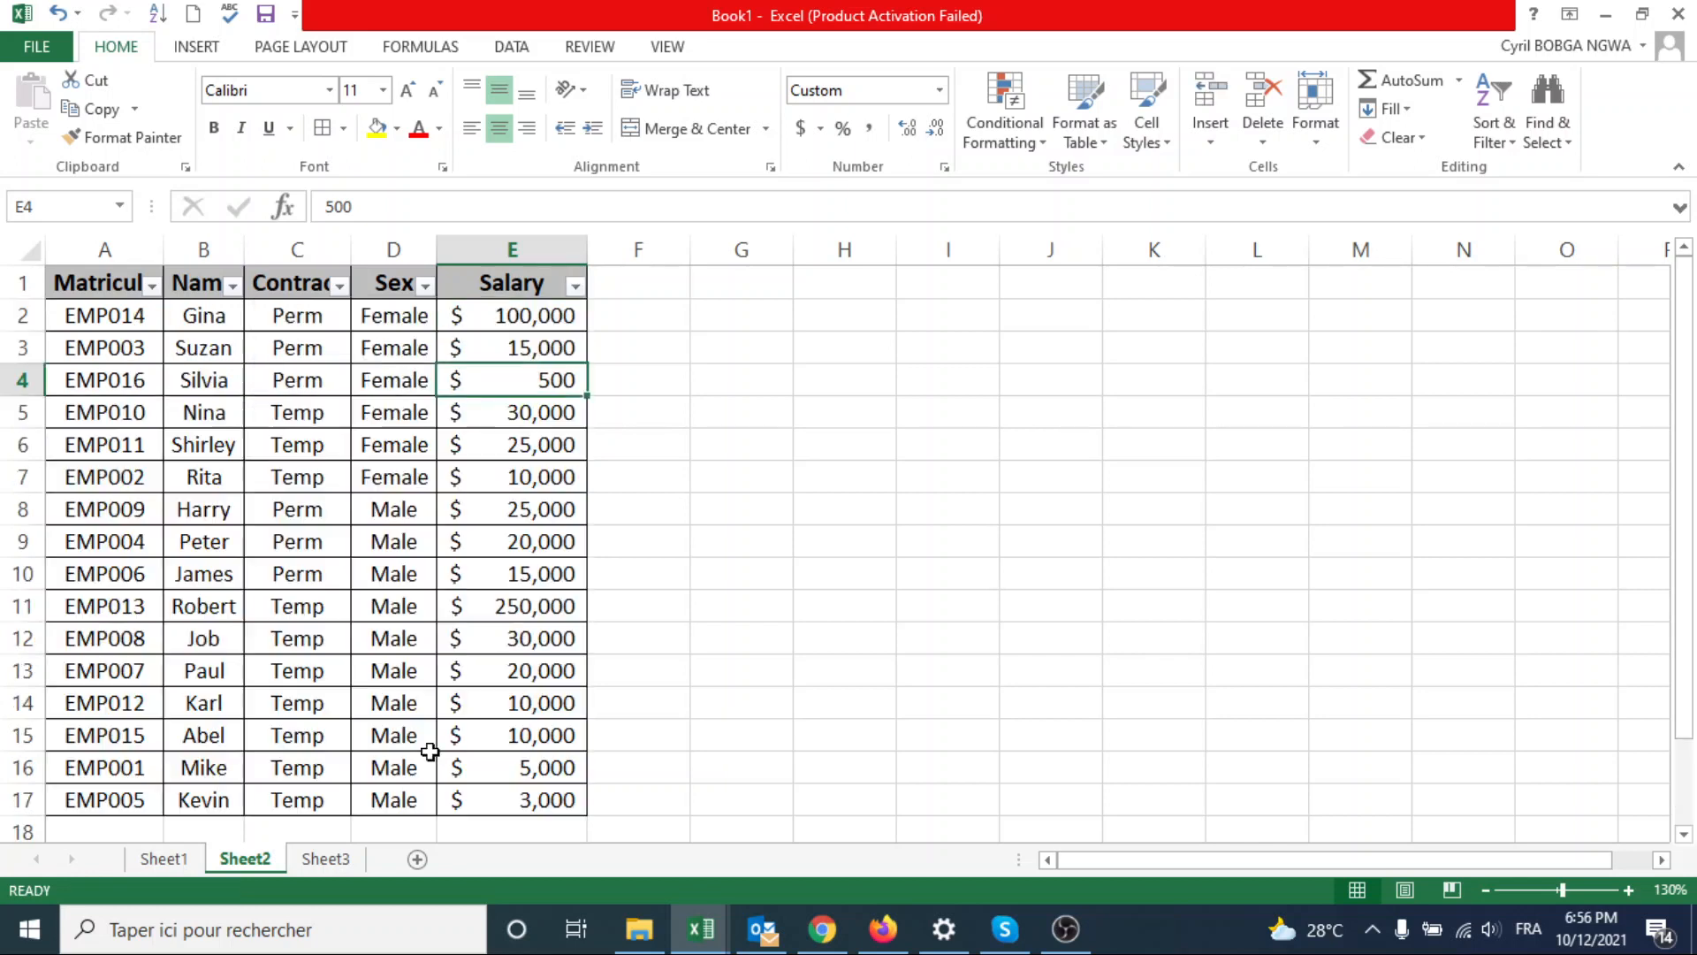
- Filter the Name column to only the employee from row 15 and select that employee's name cell
{"action": "left_click", "coordinate": [232, 285]}
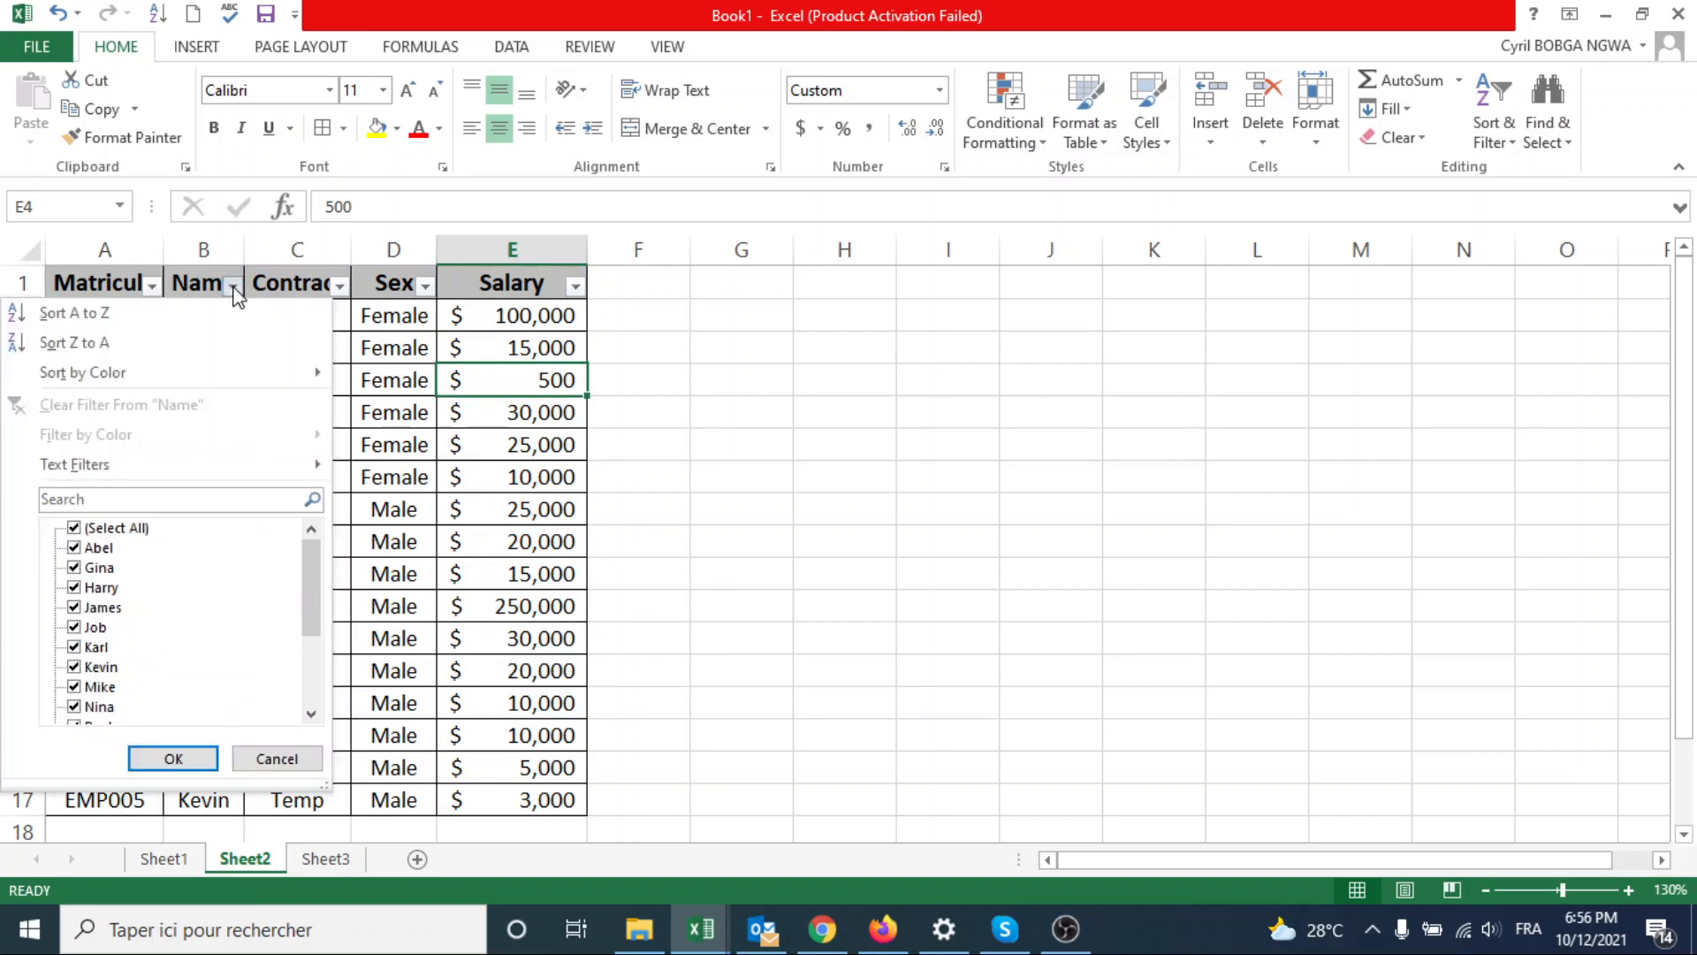
{"action": "left_click", "coordinate": [75, 529]}
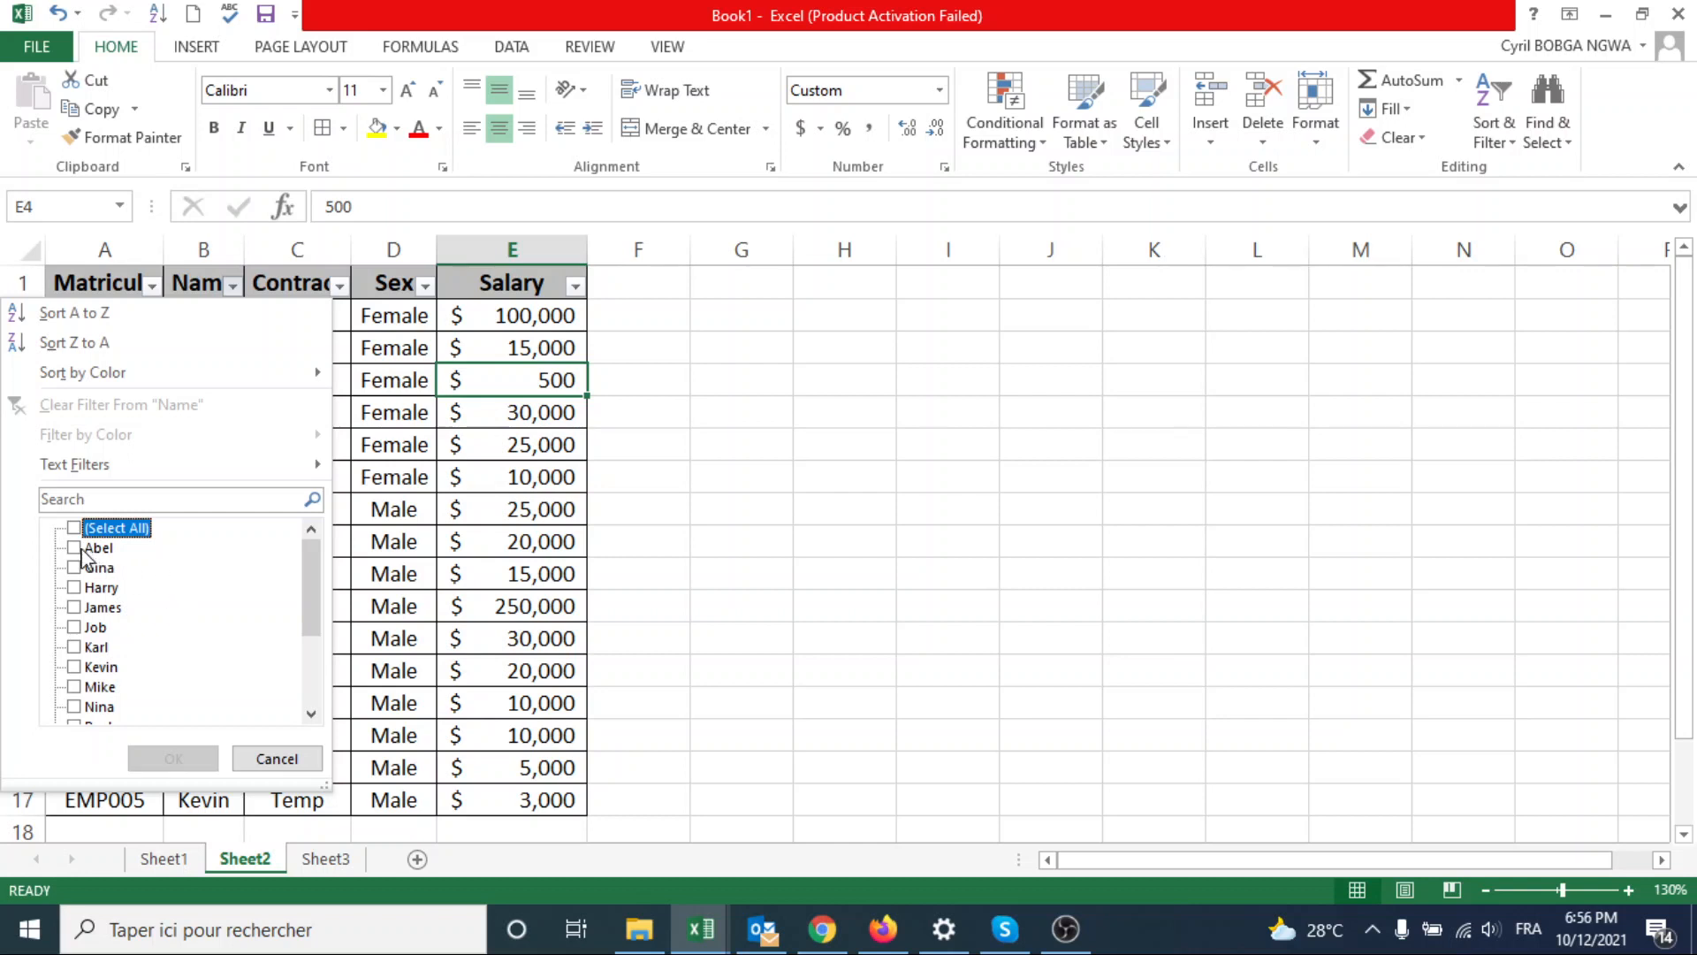
{"action": "left_click", "coordinate": [76, 548]}
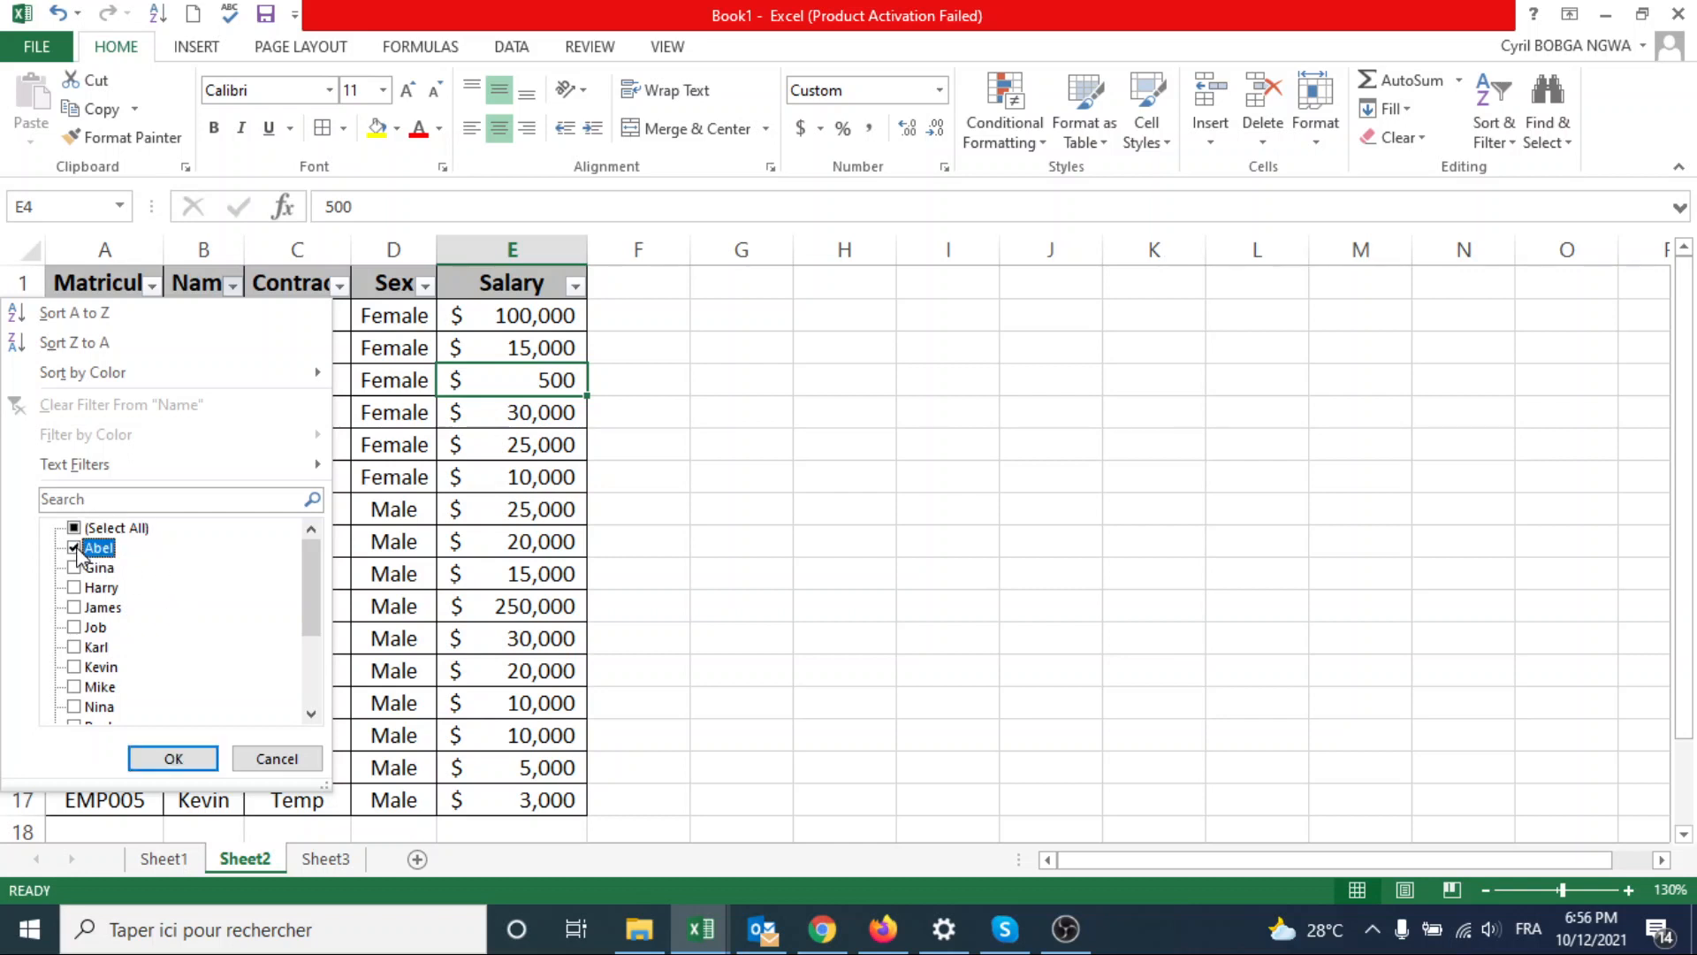
{"action": "left_click", "coordinate": [173, 759]}
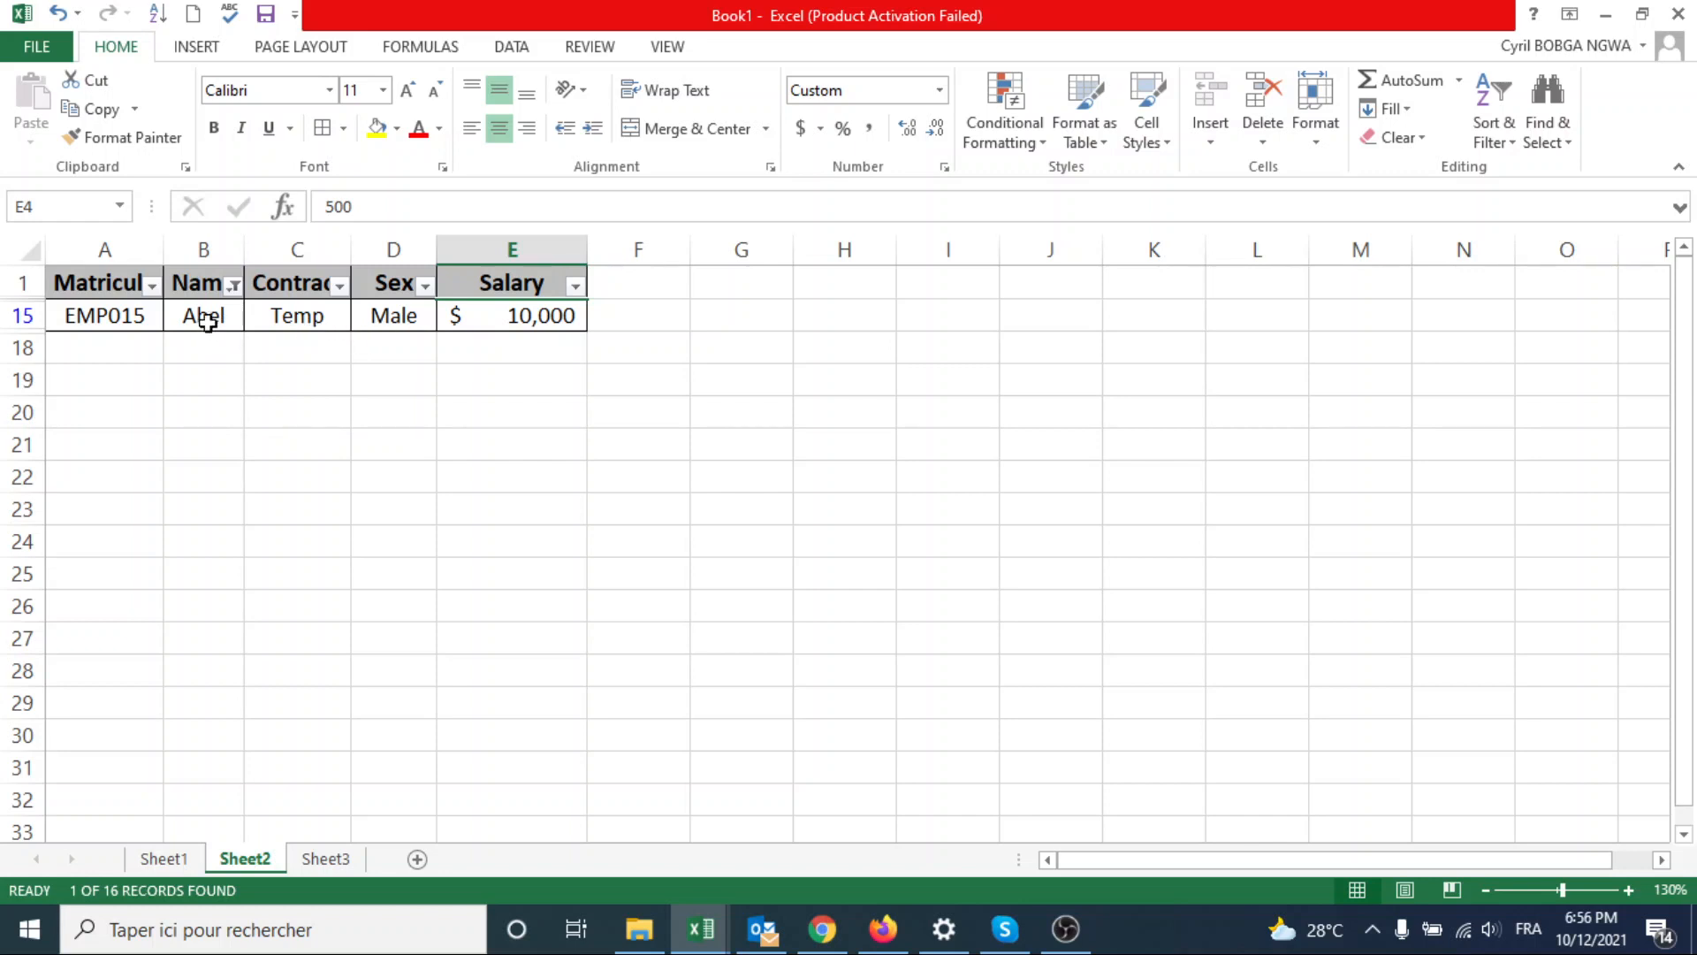
{"action": "left_click", "coordinate": [207, 322]}
- Add the employees from rows 12 and 16 to the names shown by the Name filter
{"action": "left_click", "coordinate": [233, 286]}
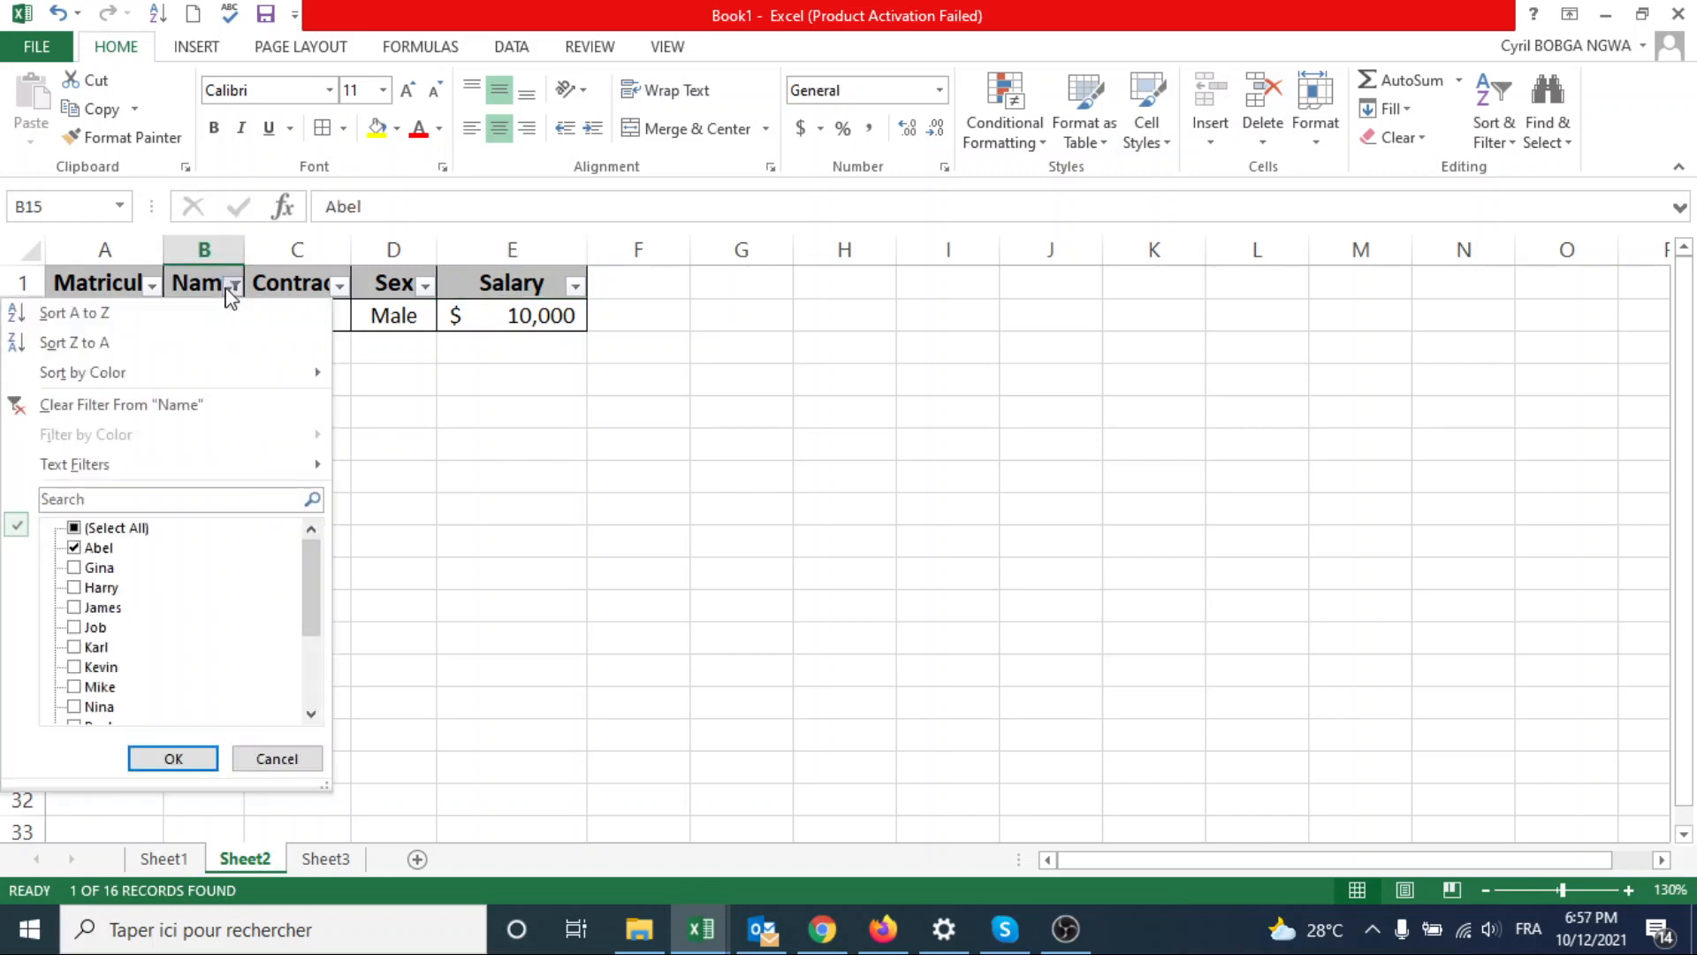
{"action": "left_click", "coordinate": [74, 626]}
{"action": "left_click", "coordinate": [74, 686]}
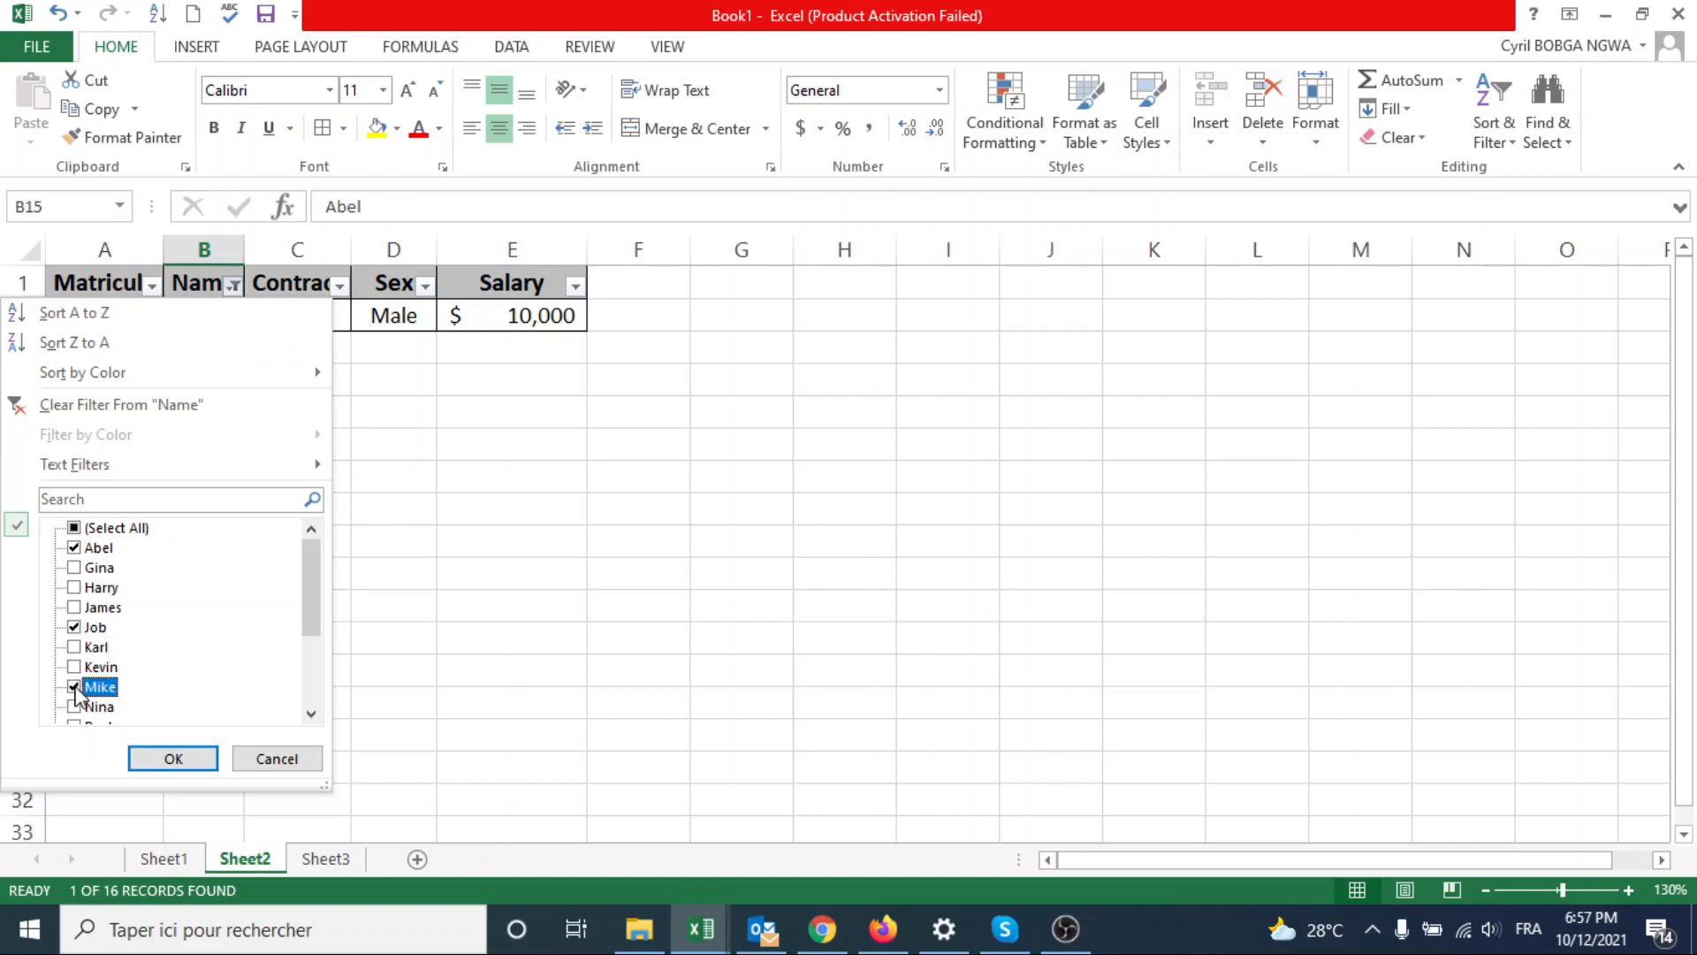
{"action": "left_click", "coordinate": [173, 758]}
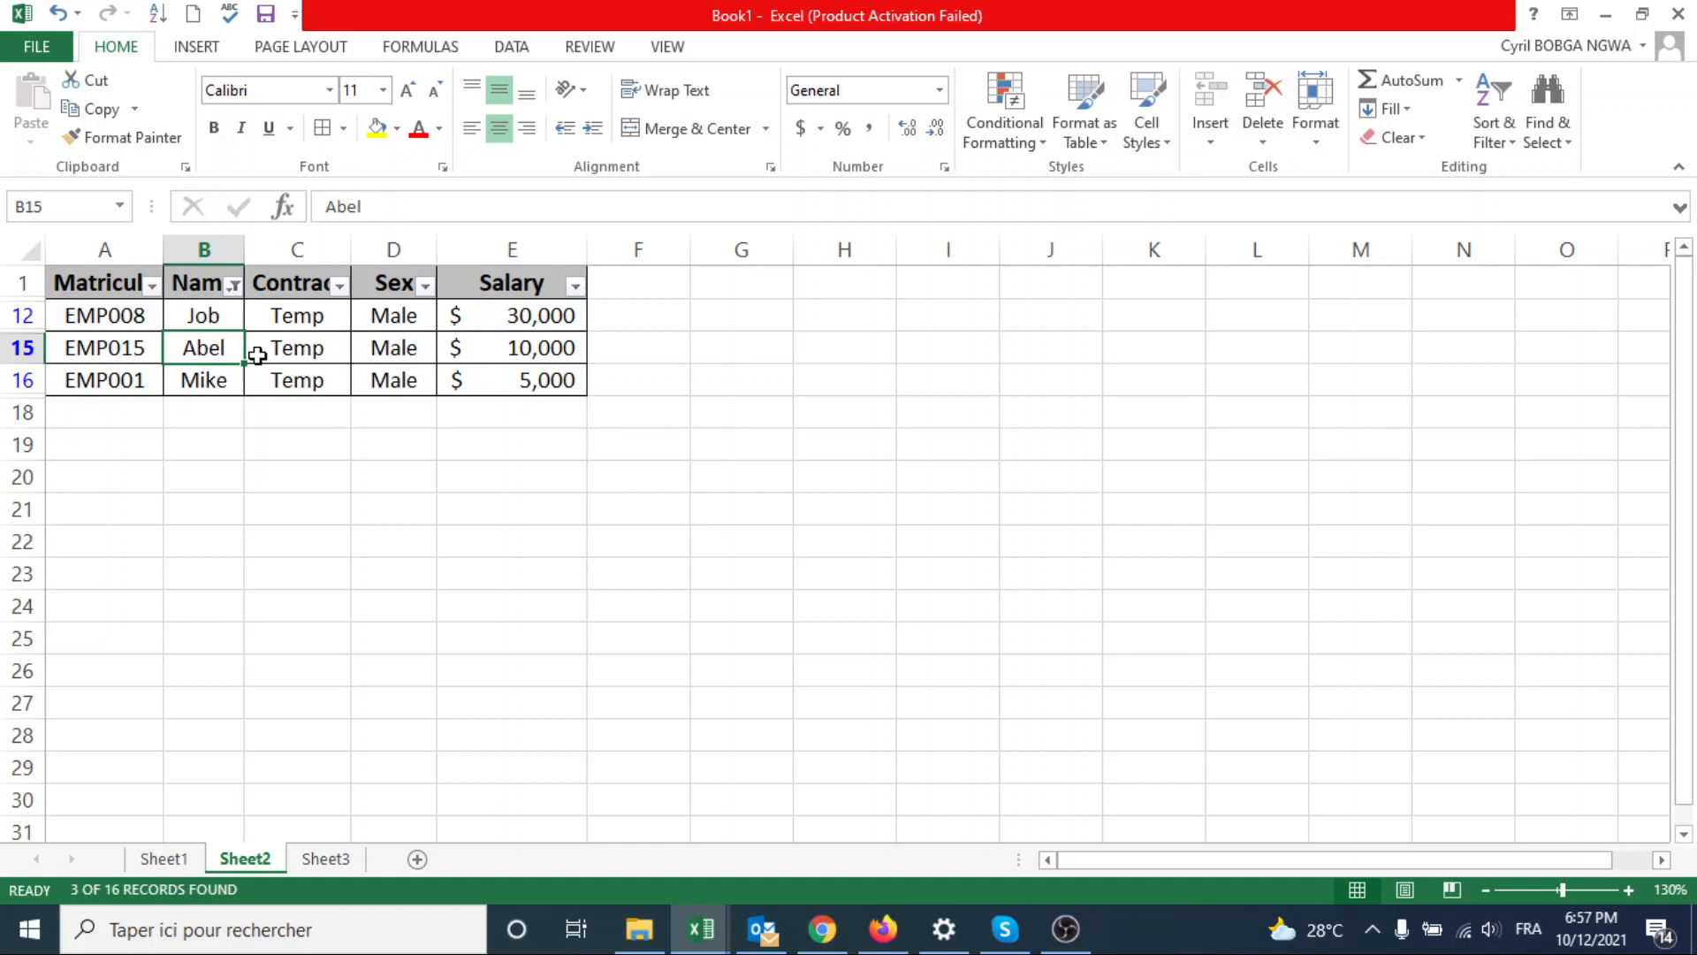
- Reselect all values in the Name filter to show every employee row again
{"action": "left_click", "coordinate": [234, 284]}
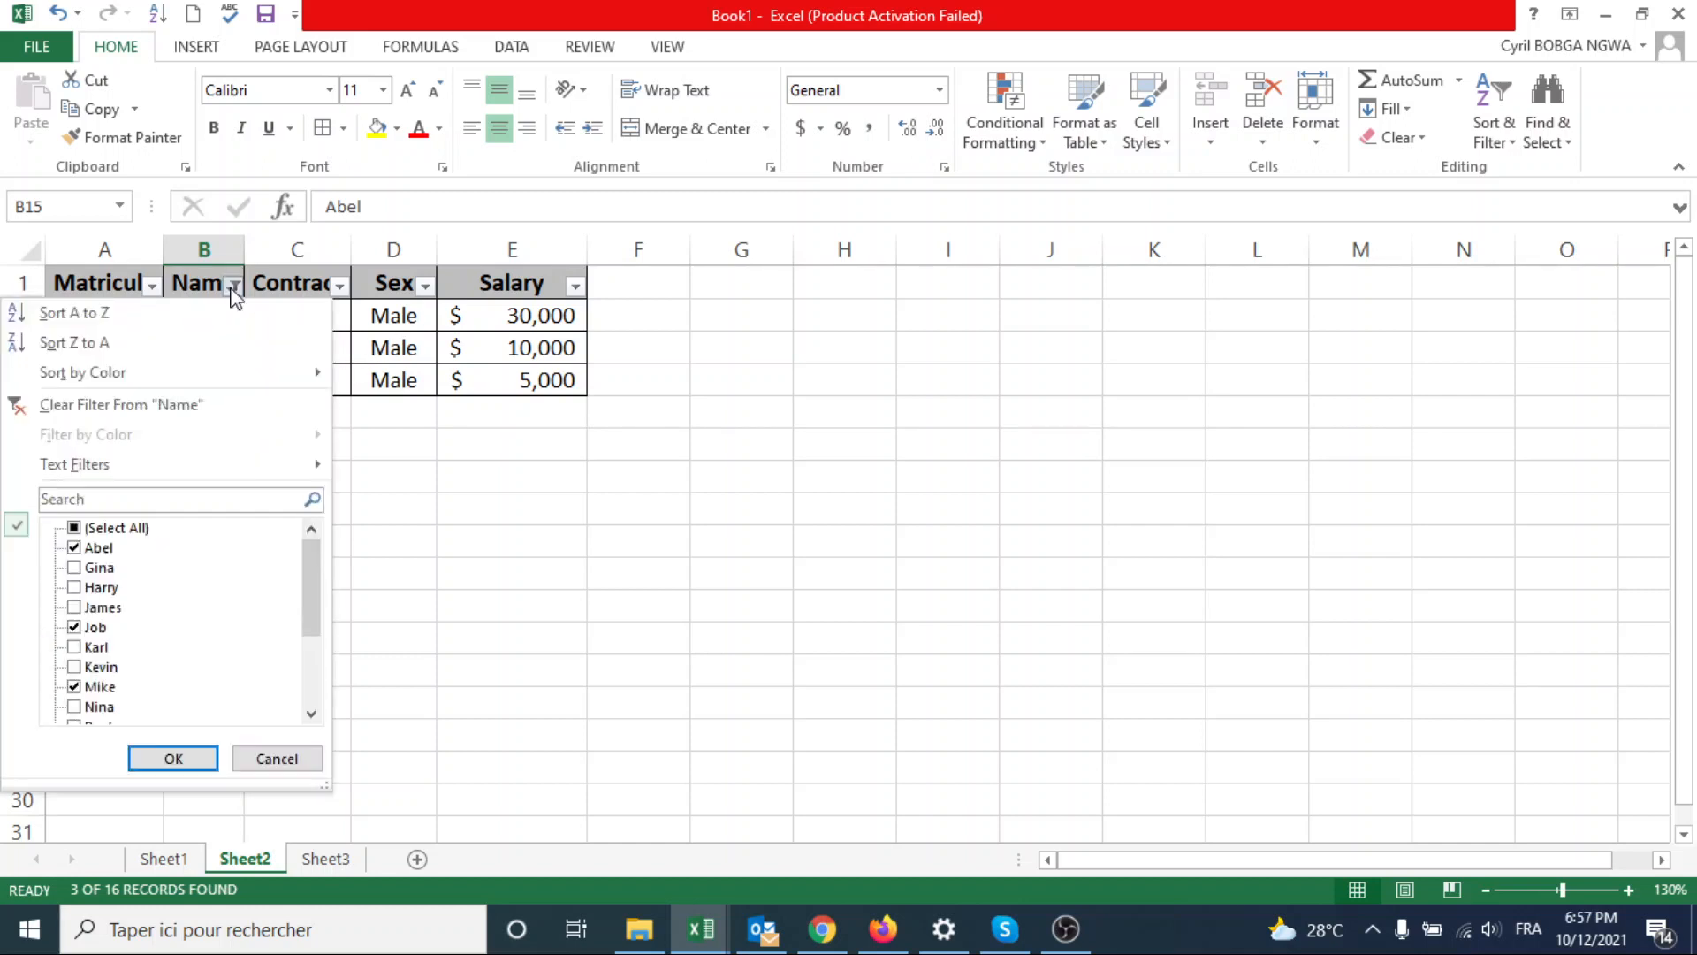
{"action": "left_click", "coordinate": [104, 528]}
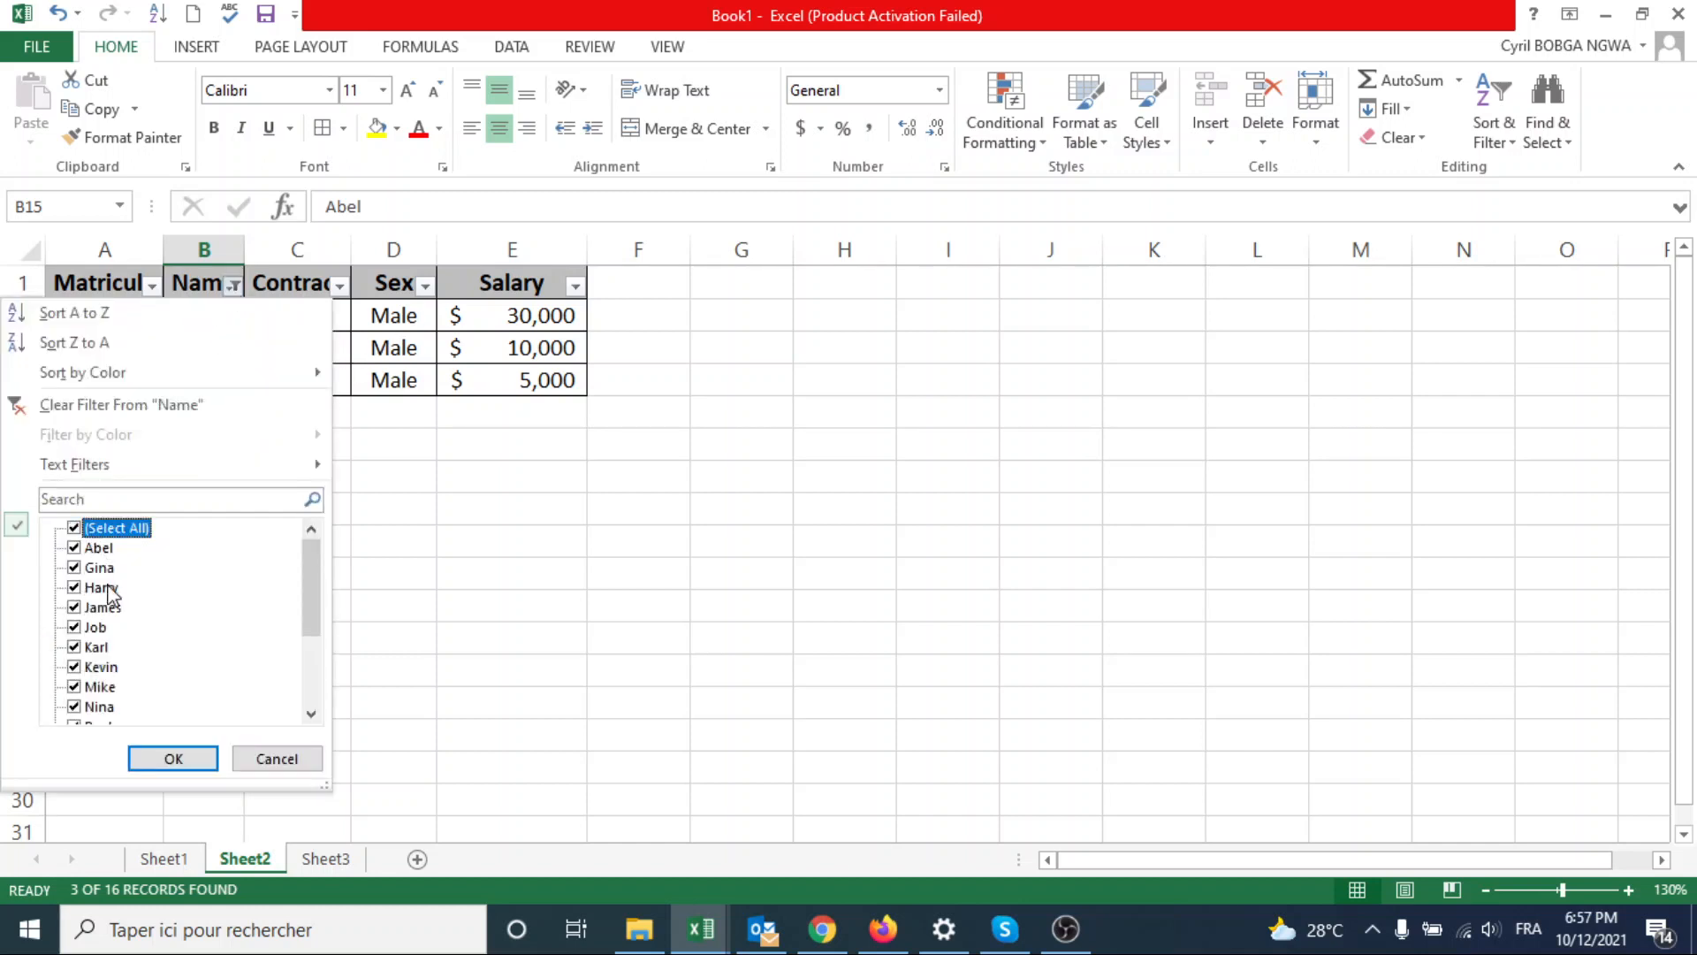
{"action": "left_click", "coordinate": [174, 758]}
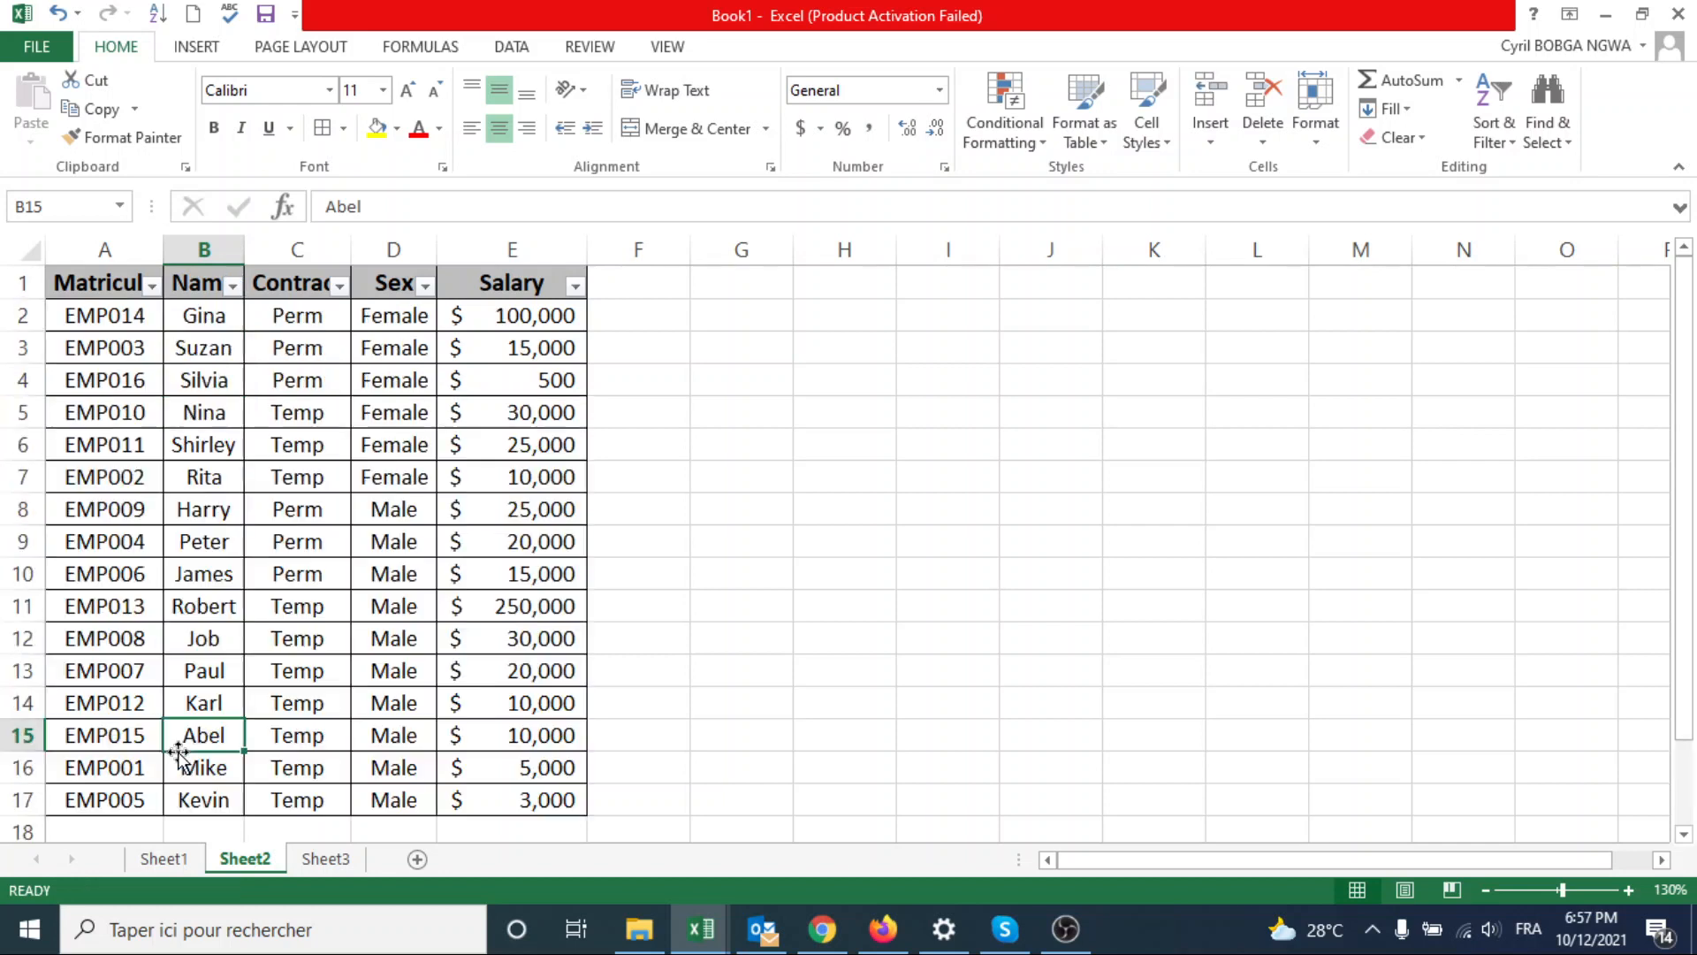
- Search the Matricule filter for the employee ID from row 9, show only that record and review its details
{"action": "left_click", "coordinate": [153, 285]}
{"action": "left_click", "coordinate": [142, 500]}
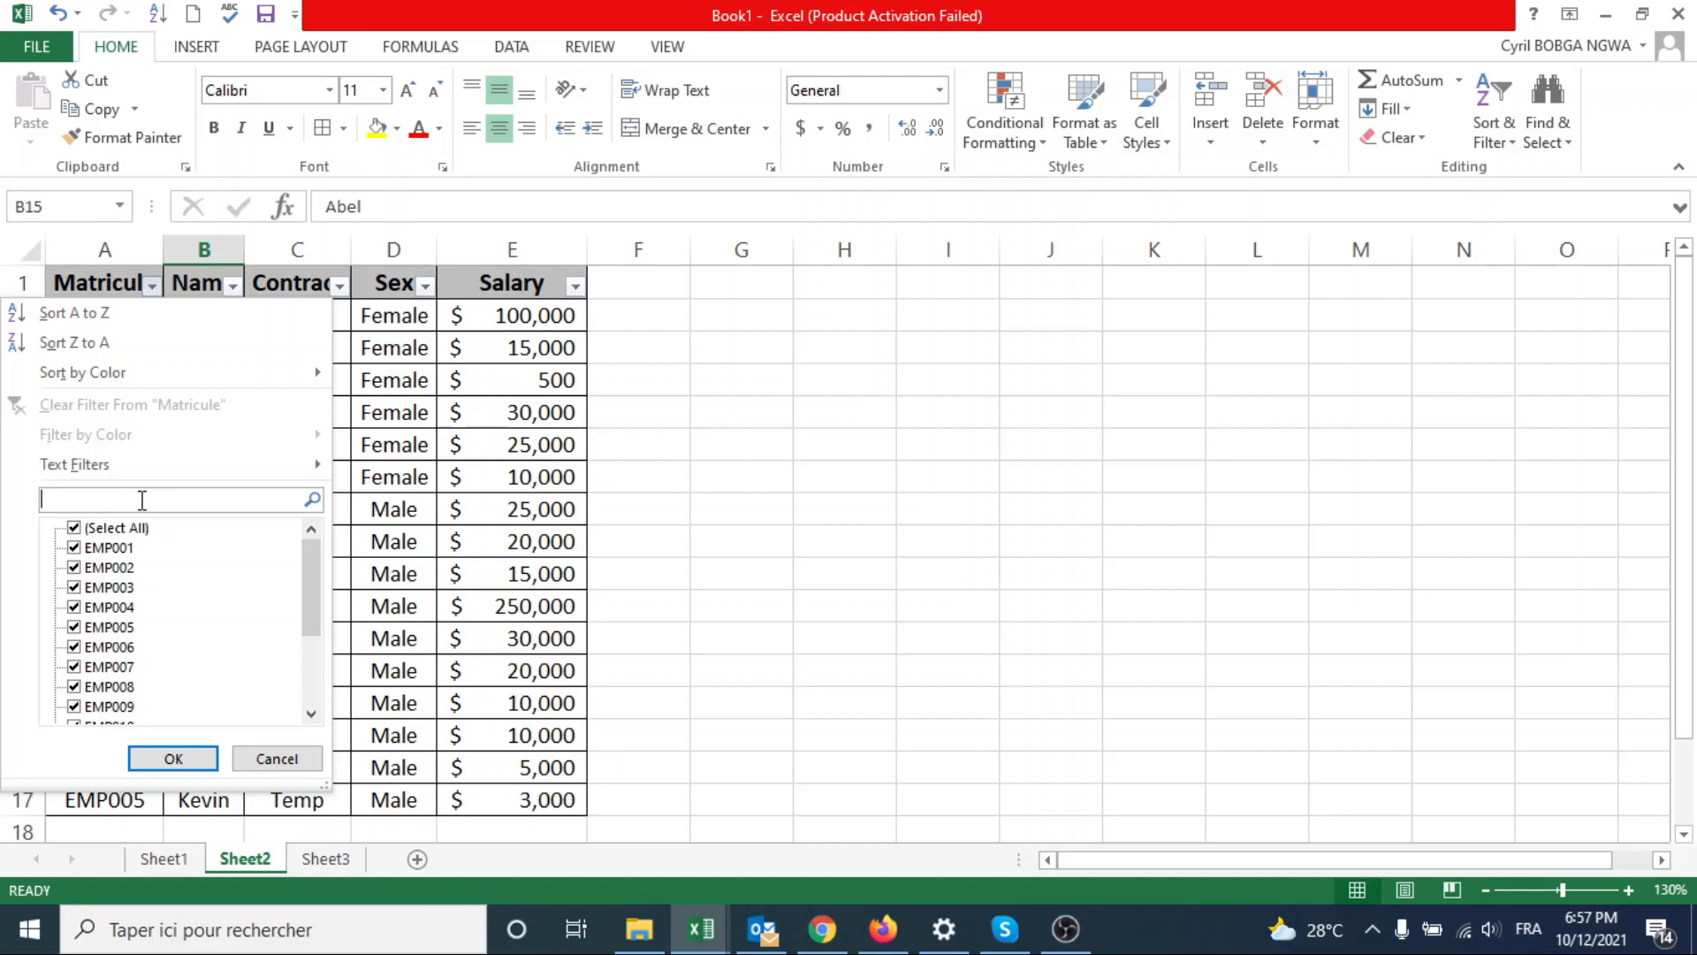
{"action": "type", "text": "EMP004"}
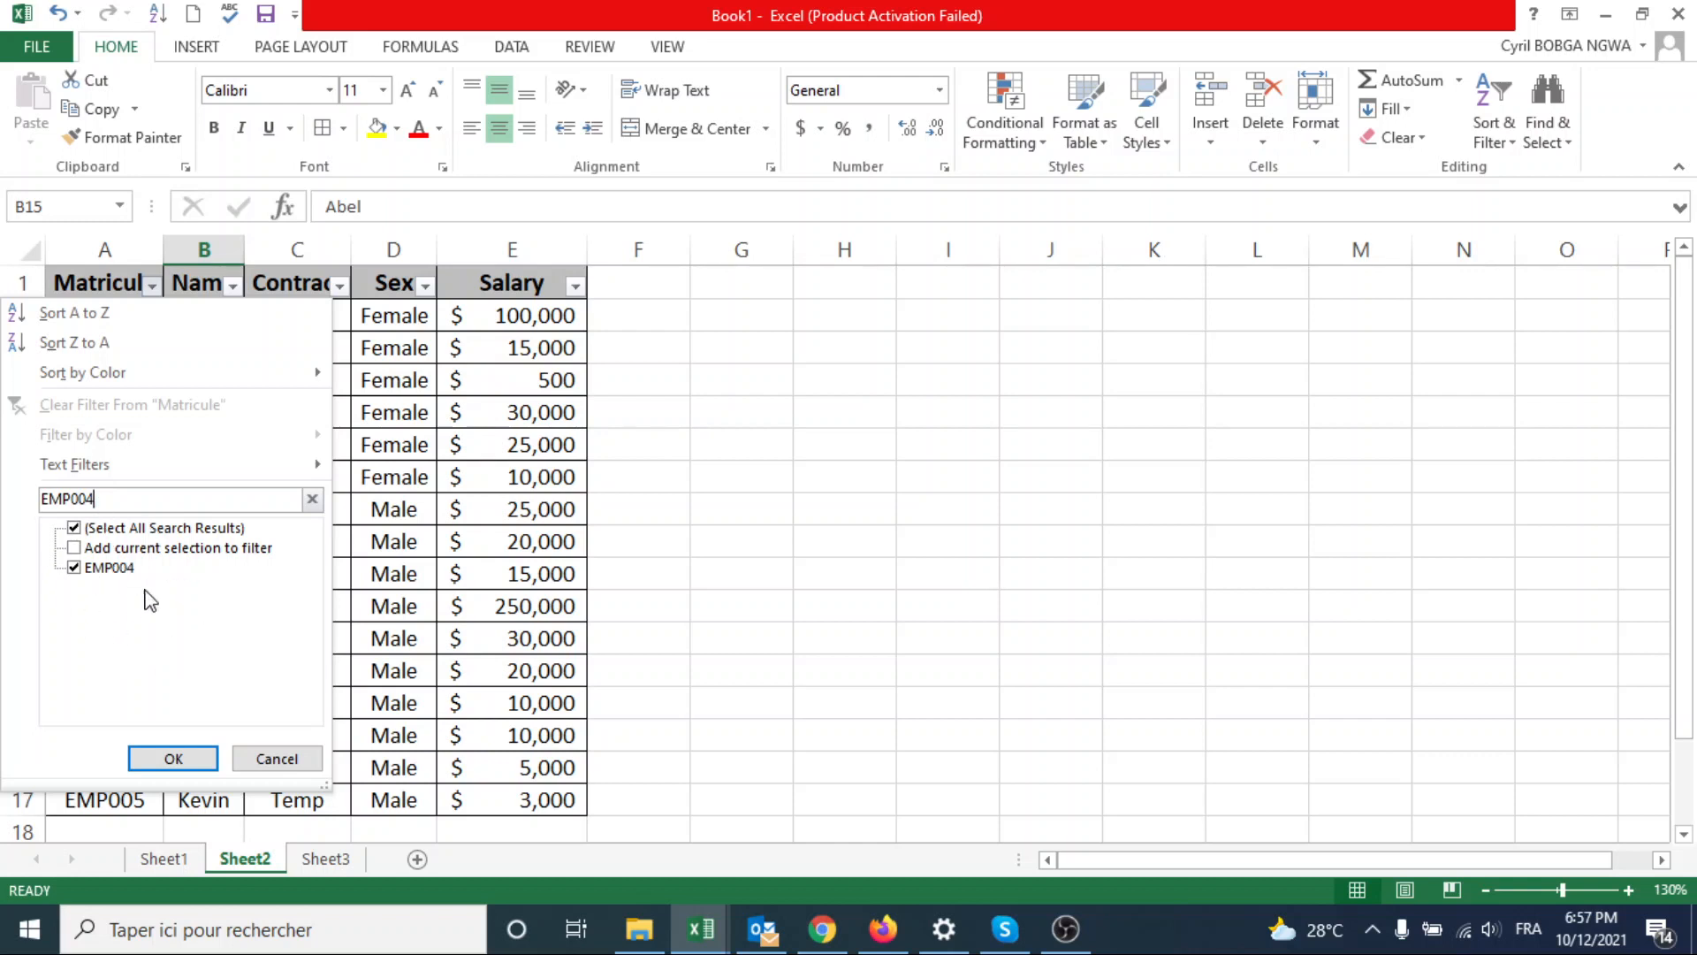
{"action": "left_click", "coordinate": [194, 762]}
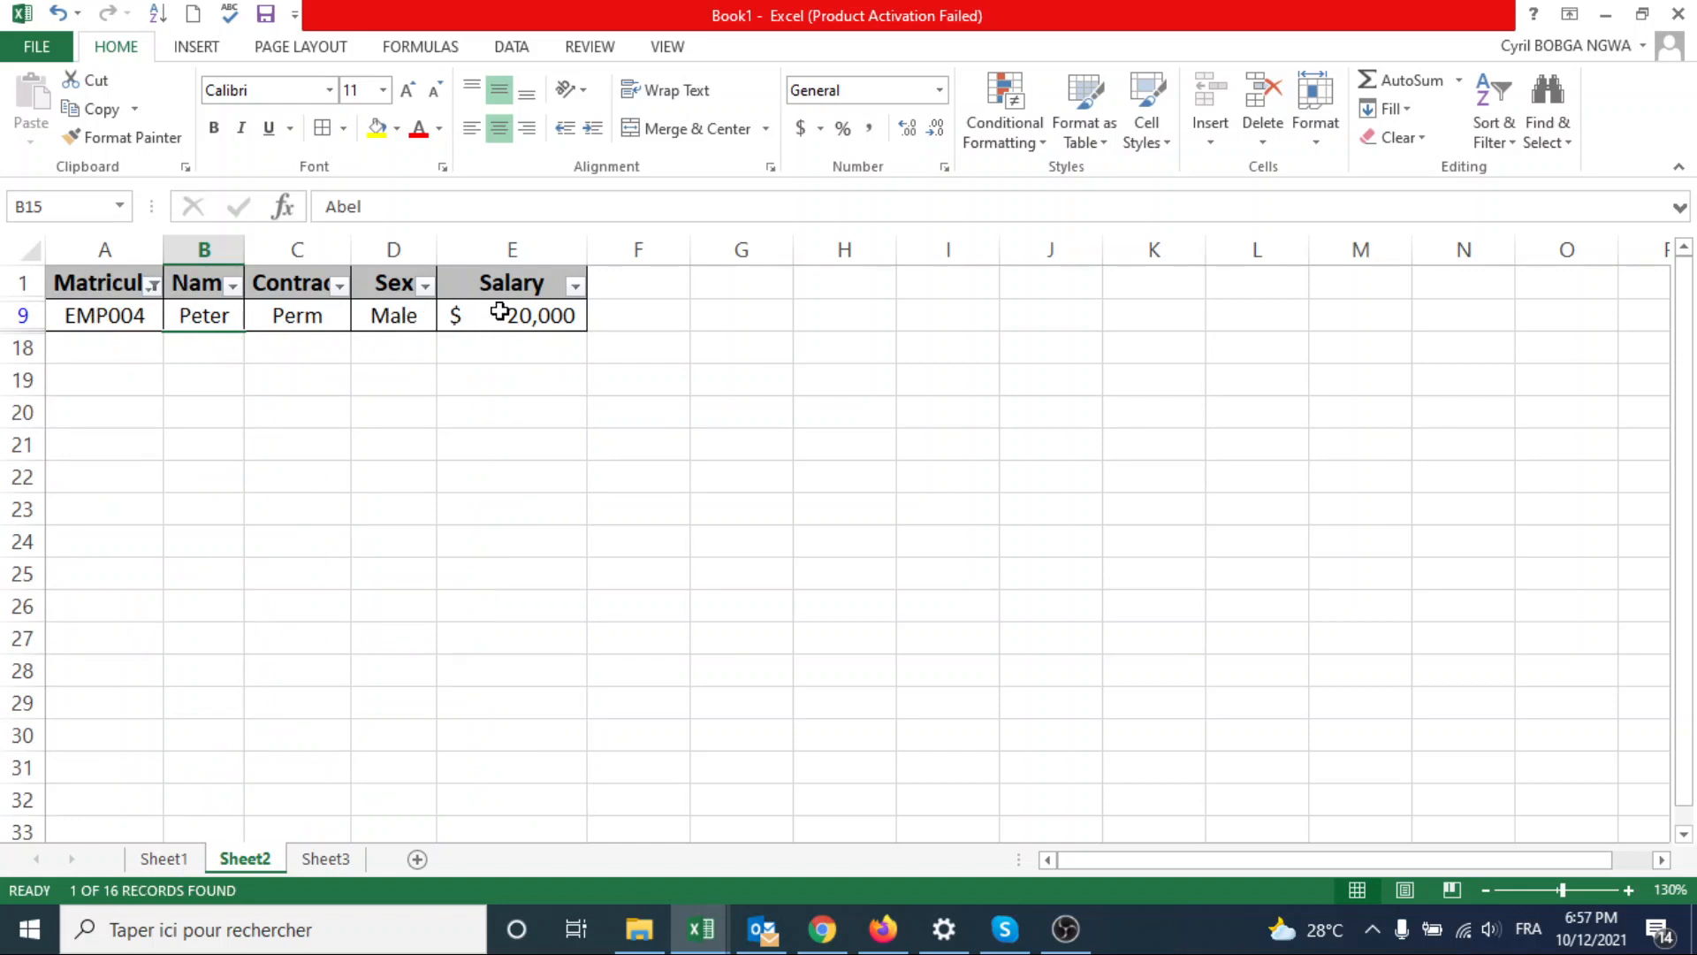
{"action": "scroll", "coordinate": [236, 429], "scroll_direction": "down", "scroll_amount": 1}
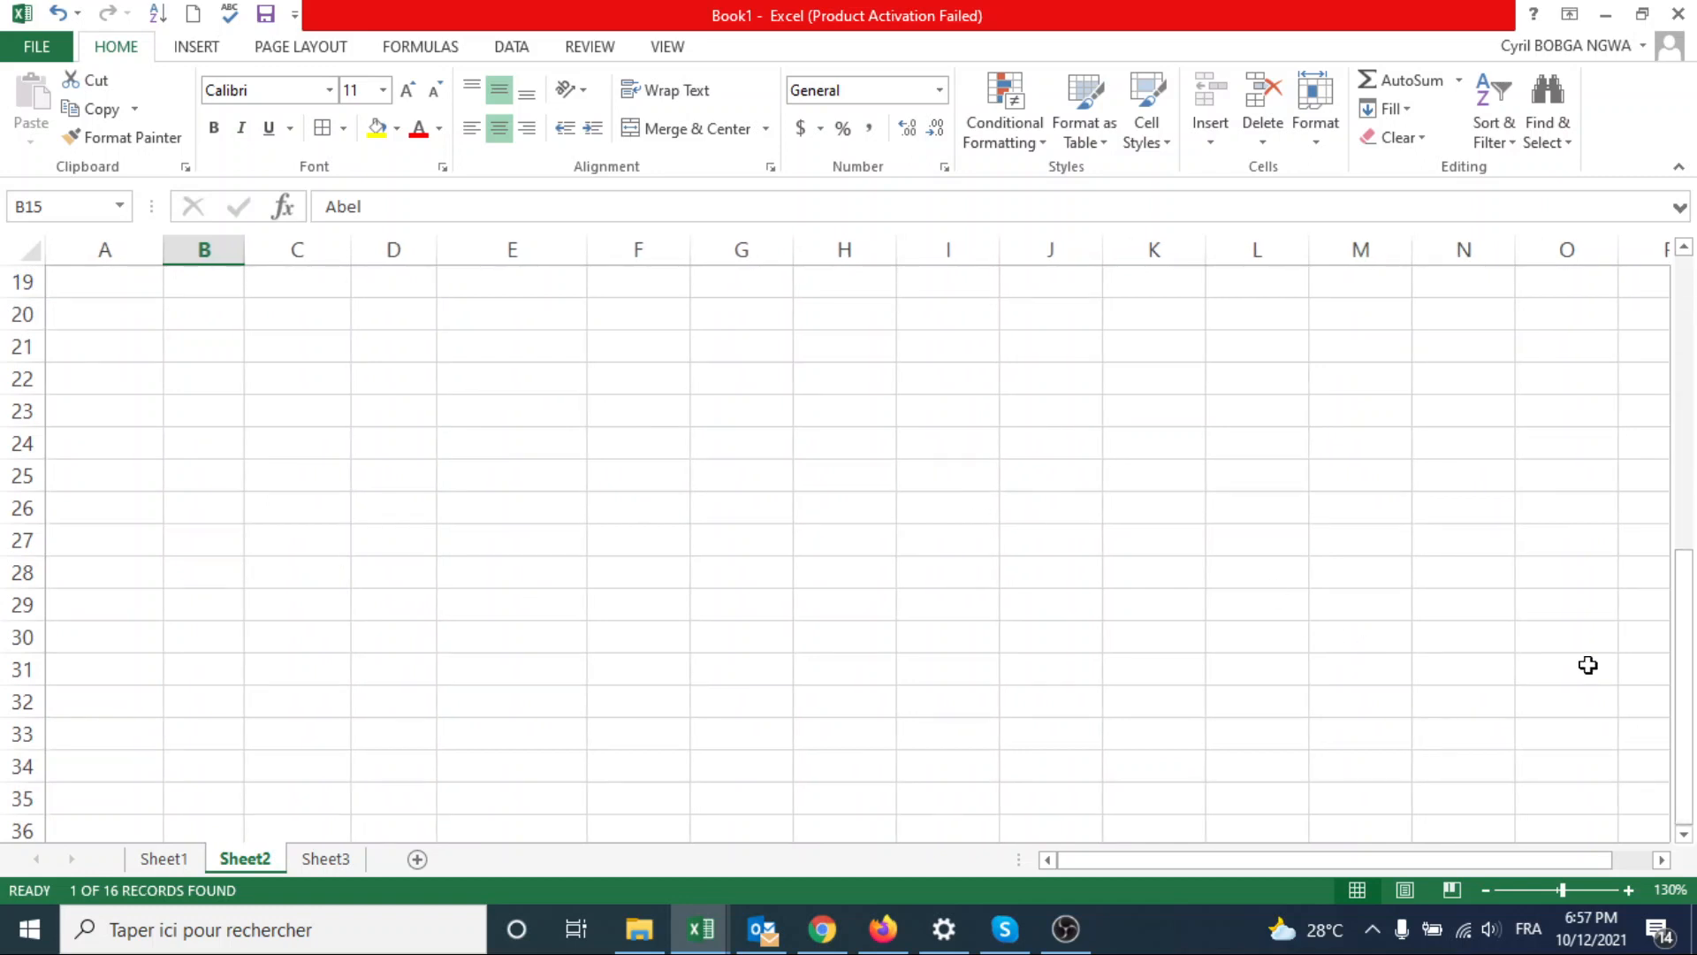
{"action": "left_click_drag", "start_coordinate": [1688, 698], "coordinate": [1687, 681]}
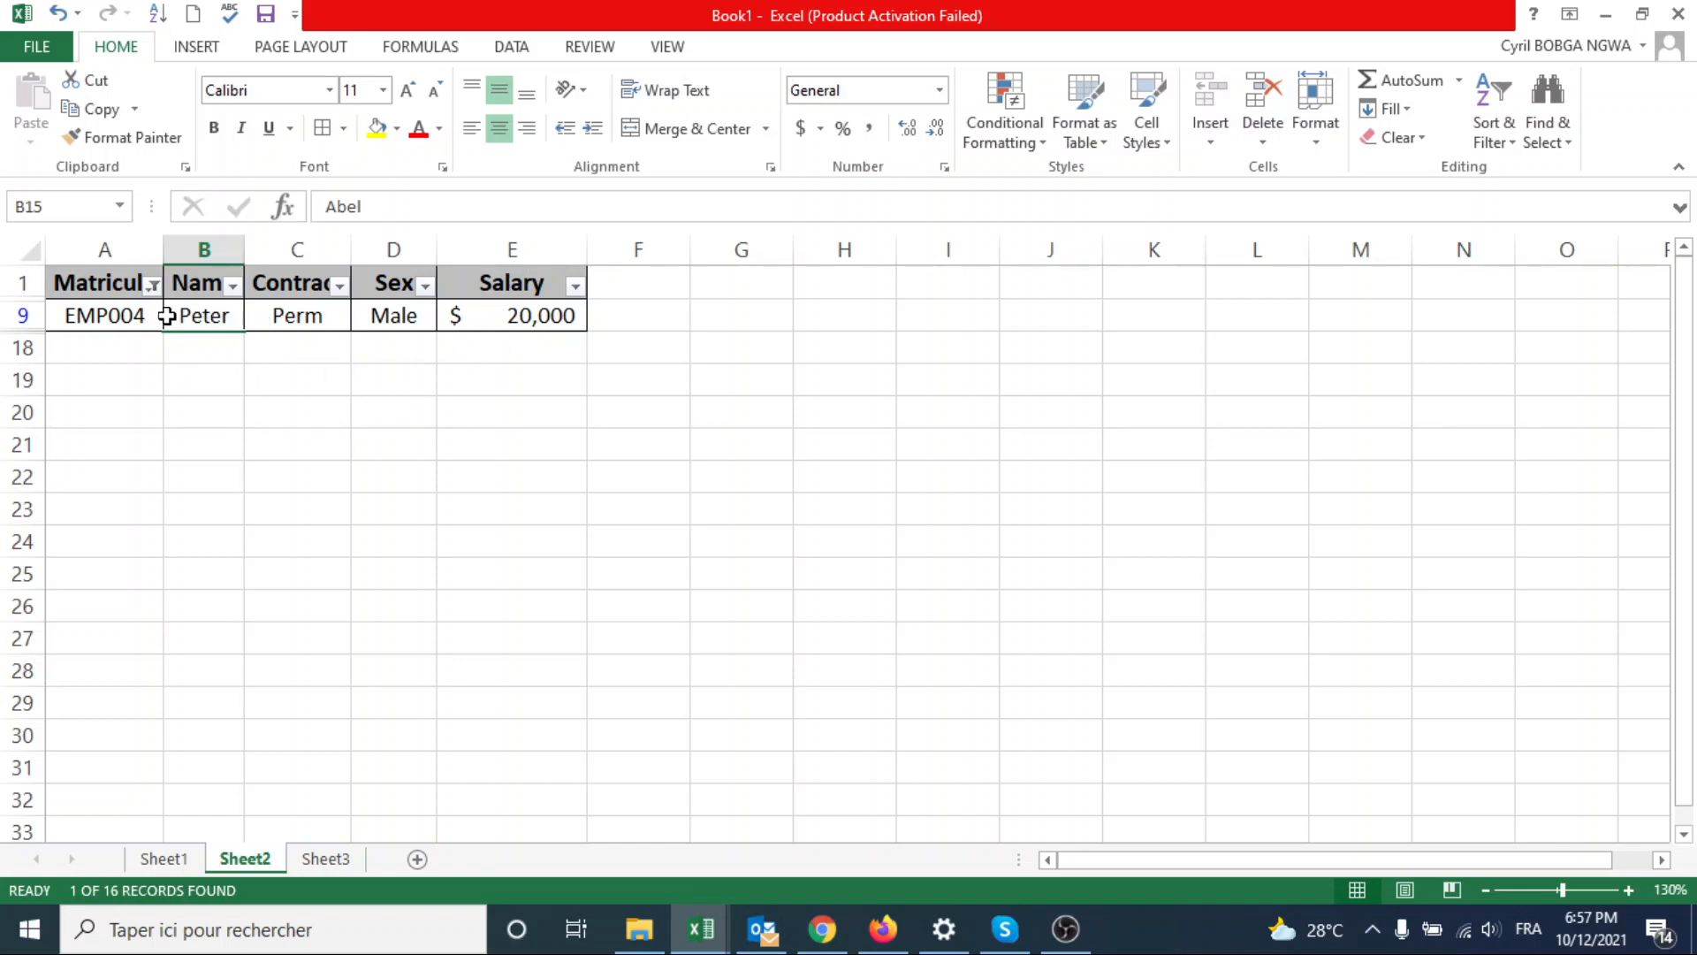
- Reselect all values in the Matricule filter to bring back the full employee table
{"action": "left_click", "coordinate": [153, 284]}
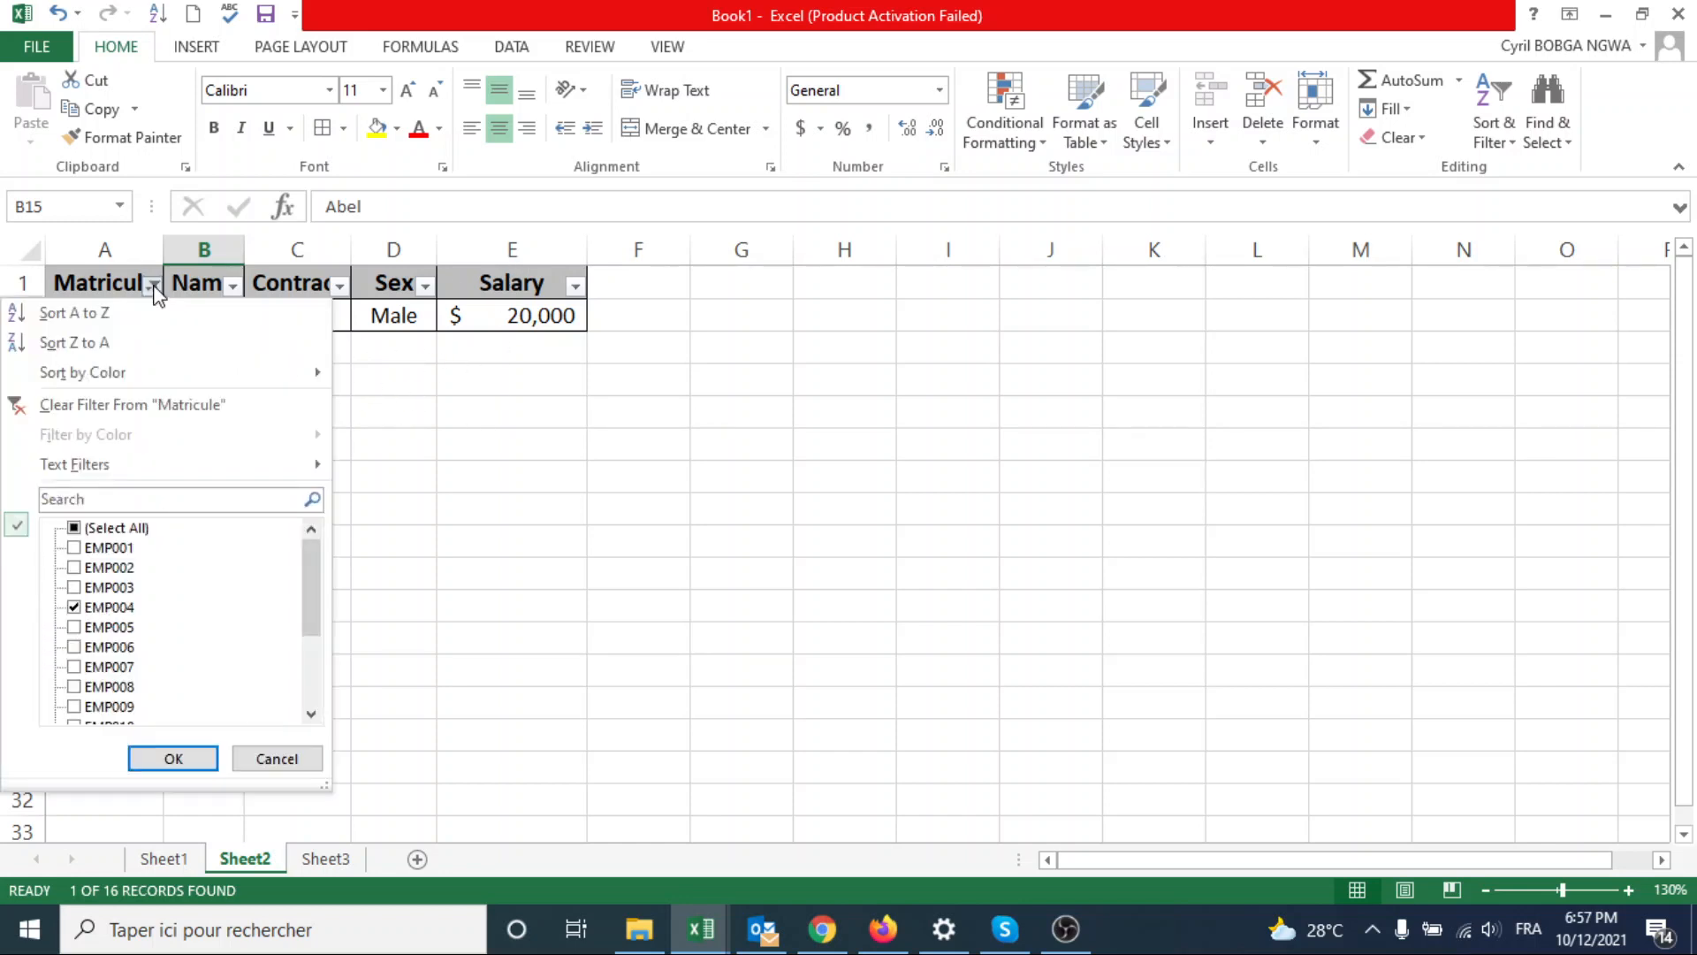
{"action": "left_click", "coordinate": [113, 530]}
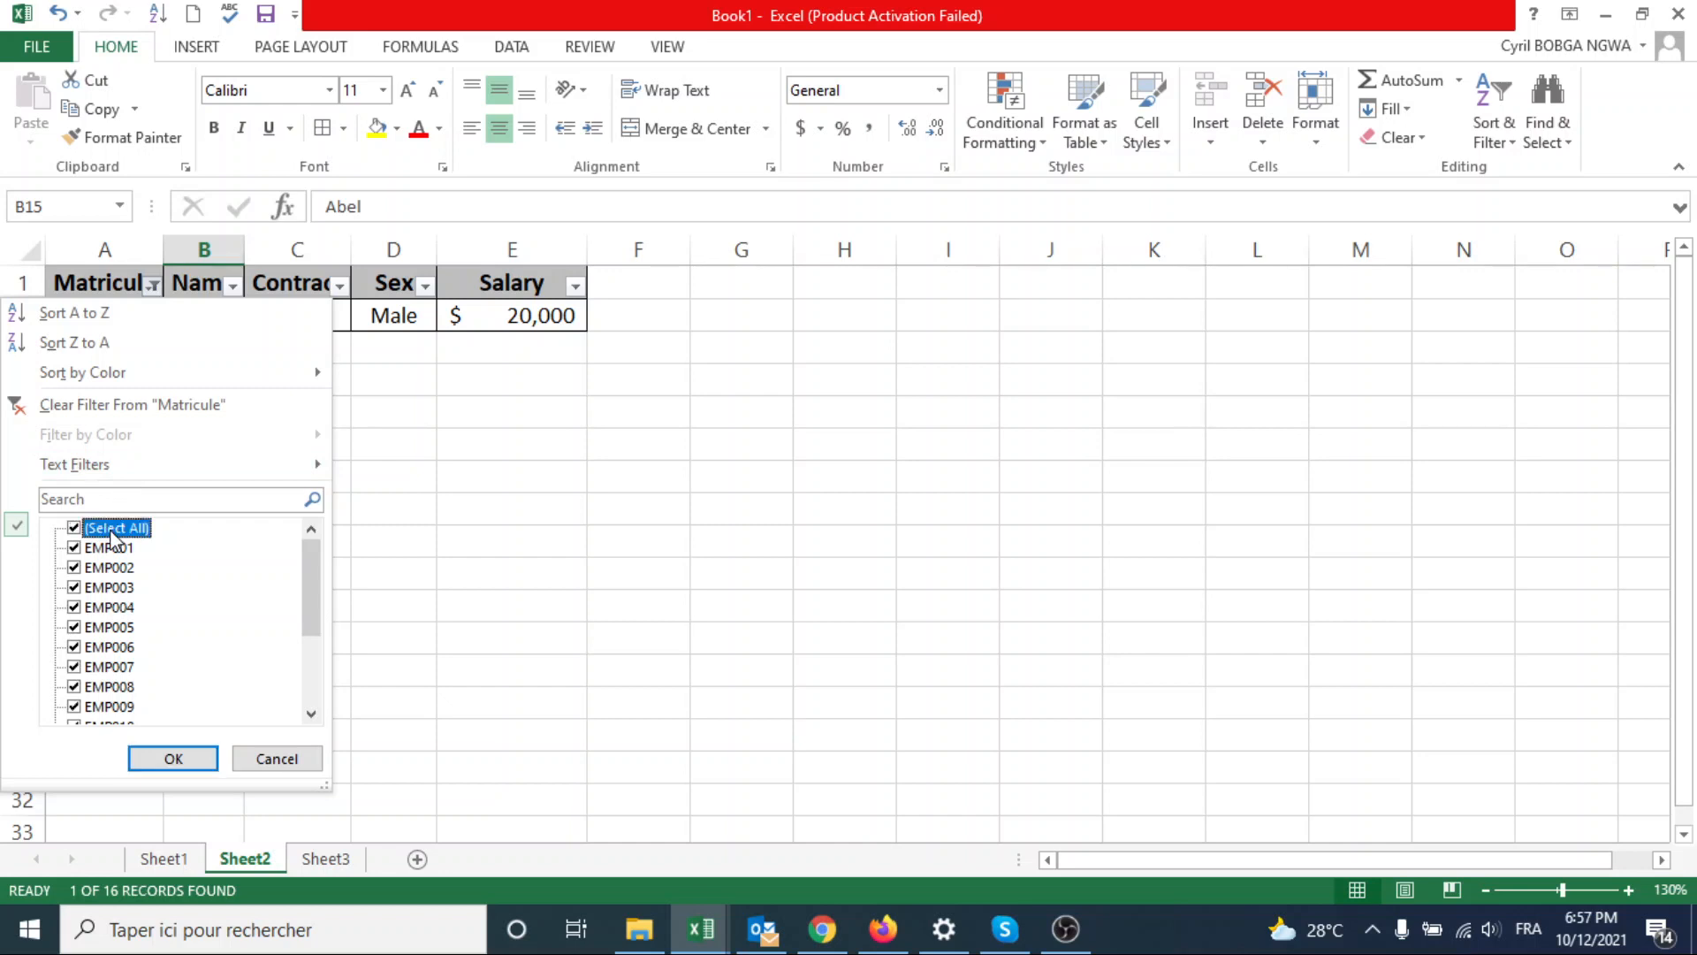
{"action": "left_click", "coordinate": [213, 763]}
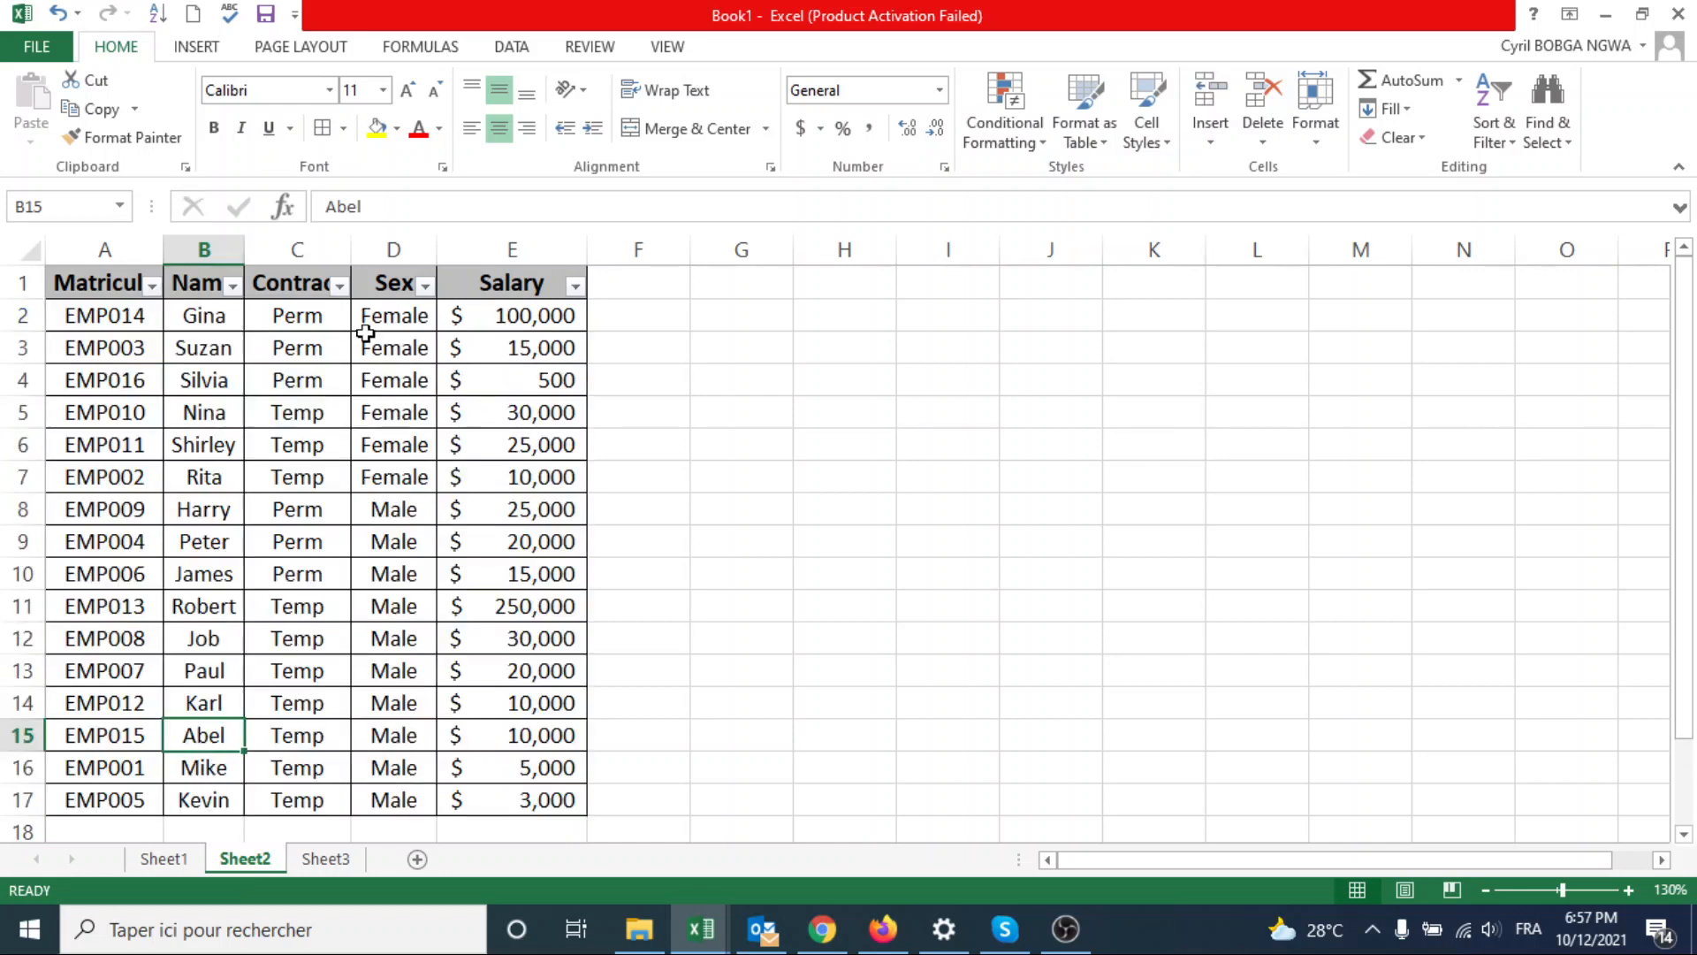
- Filter the Contract column to show only the Perm employees
{"action": "left_click", "coordinate": [340, 285]}
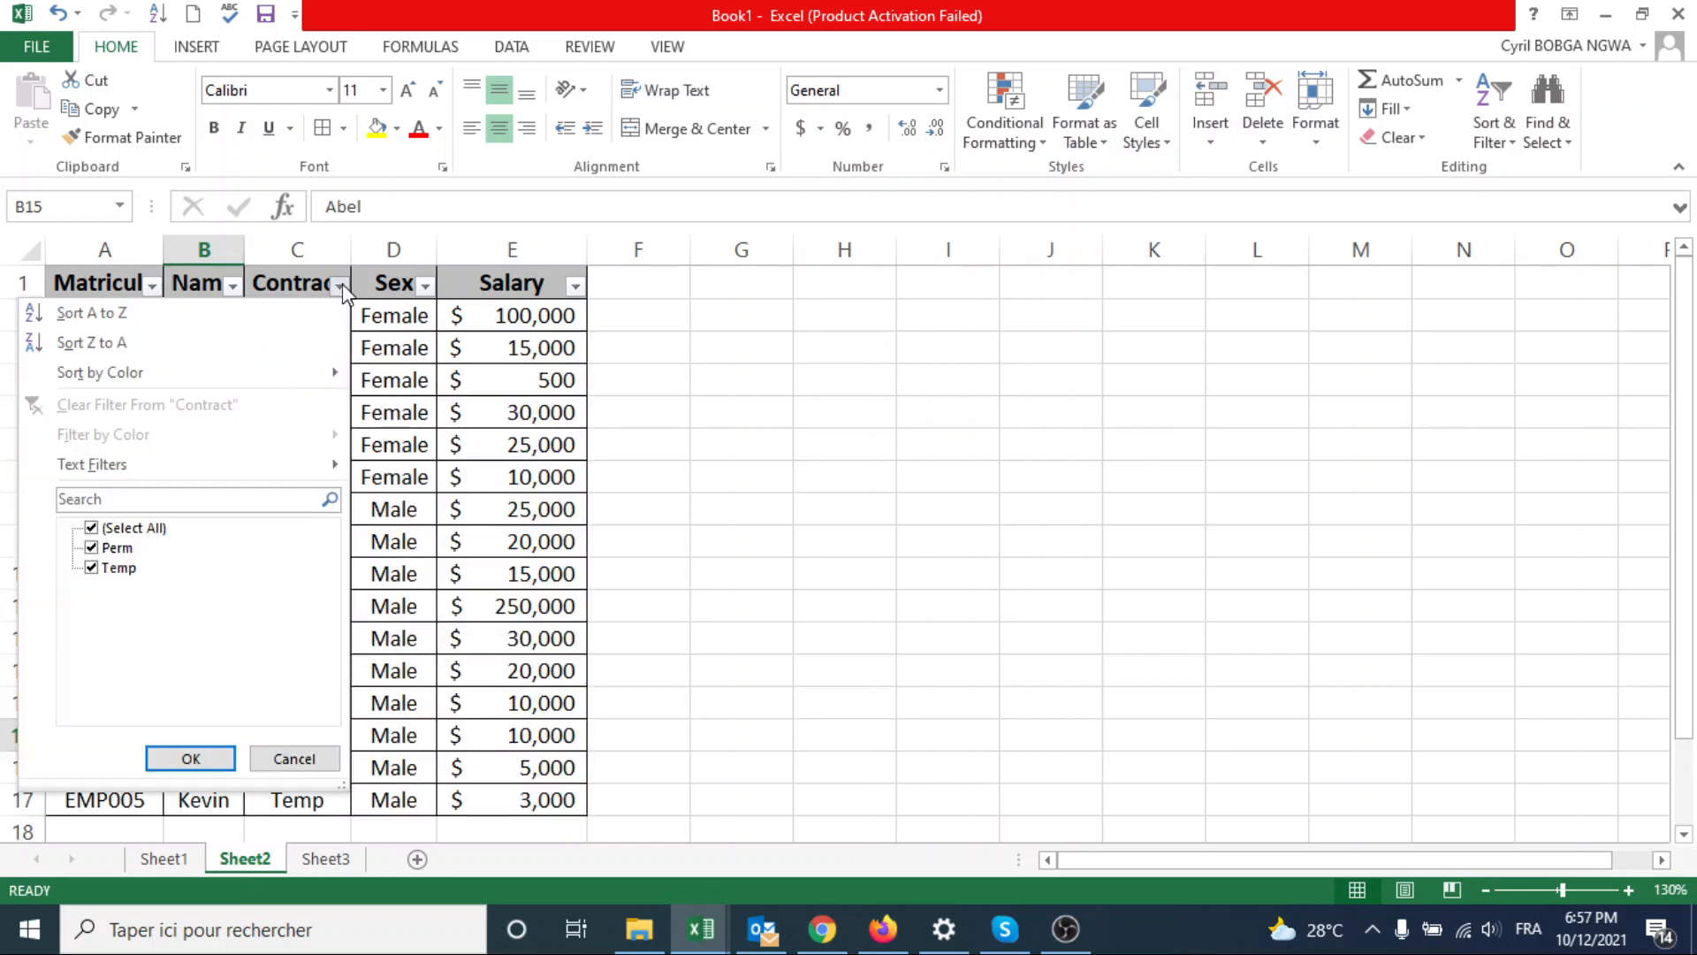
{"action": "left_click", "coordinate": [92, 528]}
{"action": "left_click", "coordinate": [92, 548]}
{"action": "left_click", "coordinate": [191, 759]}
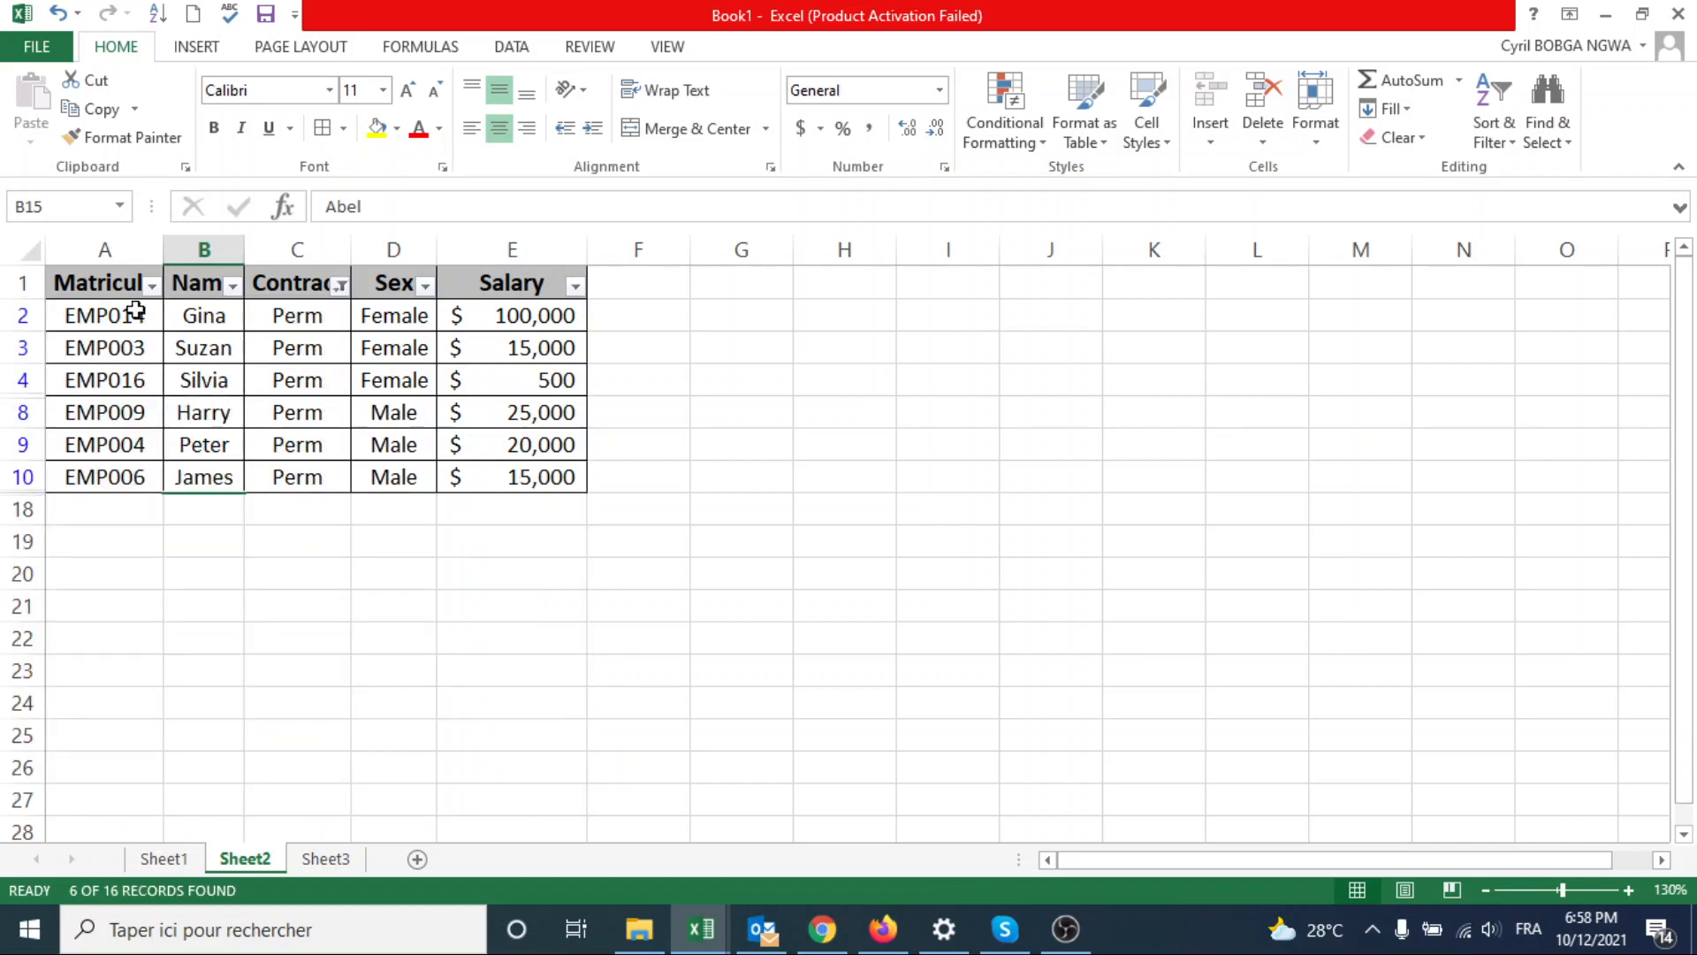
- Copy the filtered Perm table with its headers and paste it below the original, starting at cell A21
{"action": "left_click_drag", "start_coordinate": [108, 294], "coordinate": [515, 477]}
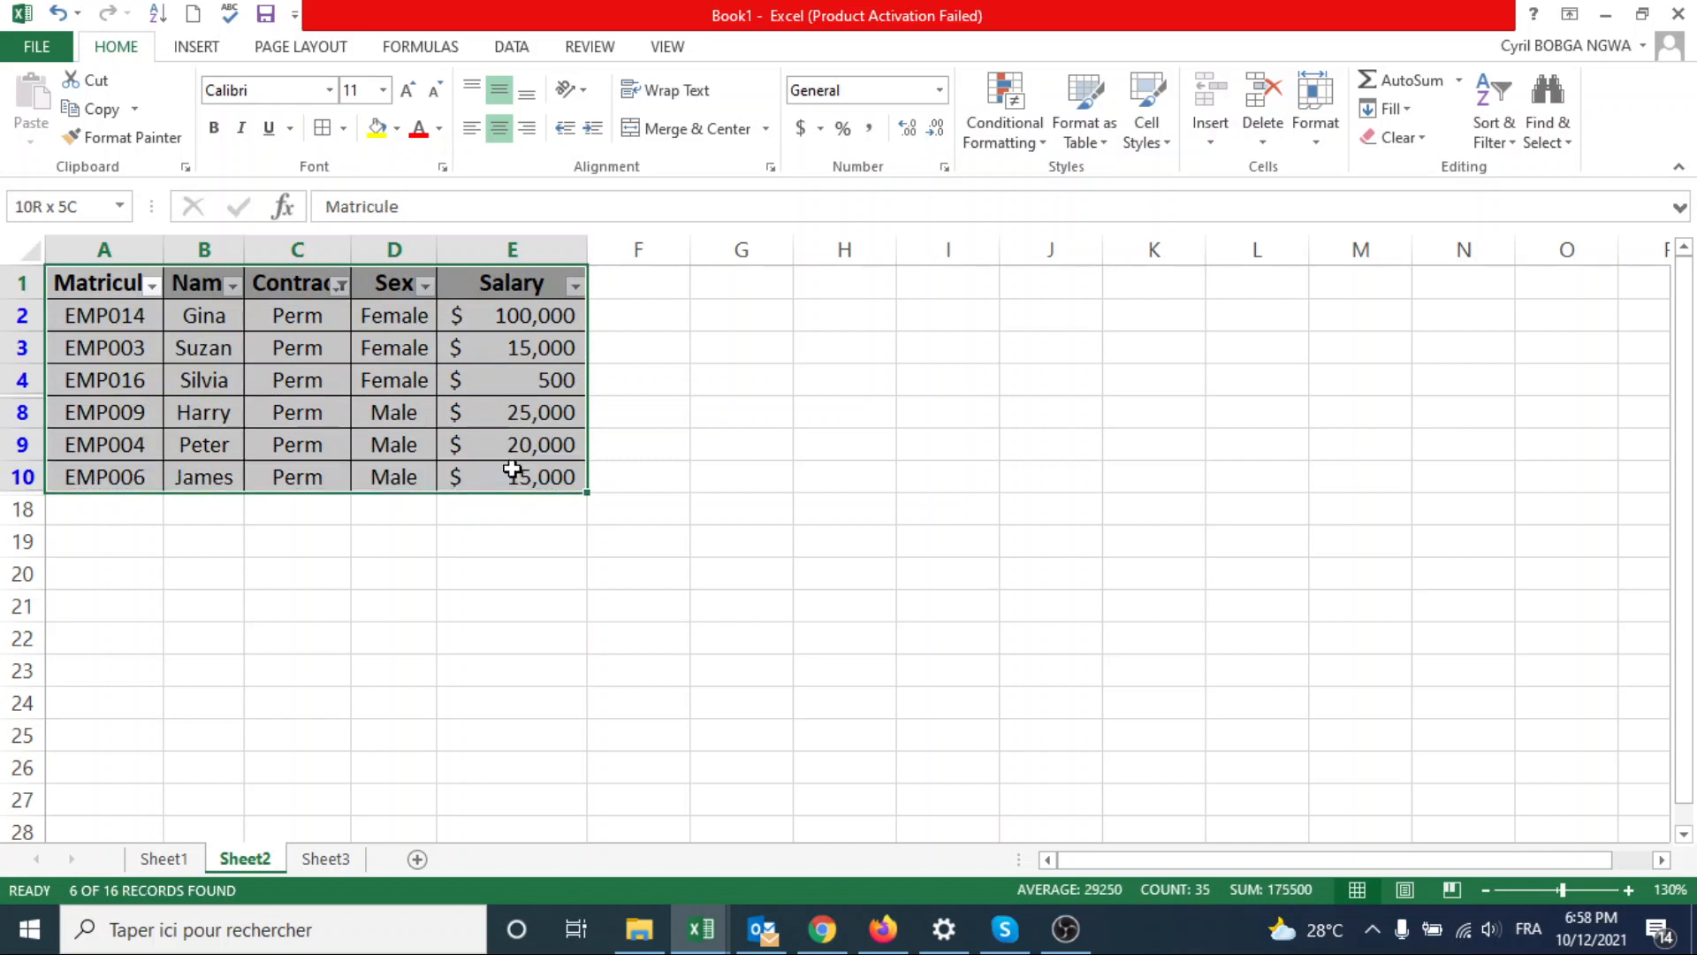
{"action": "right_click", "coordinate": [319, 352]}
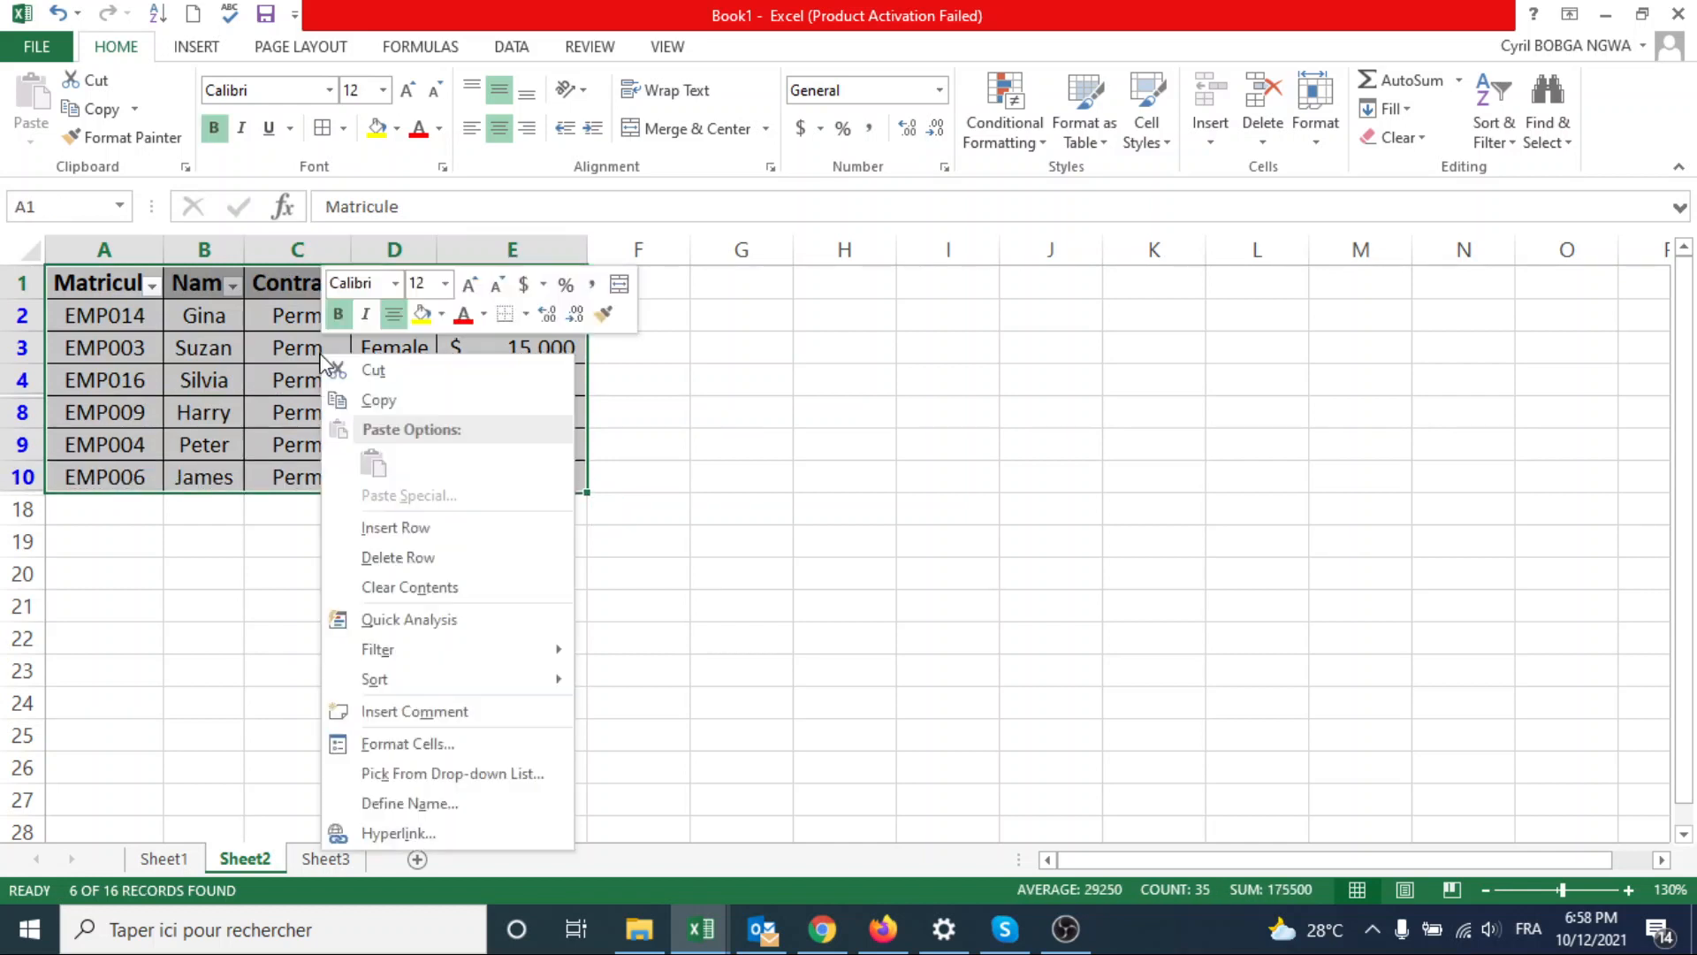
{"action": "left_click", "coordinate": [433, 408]}
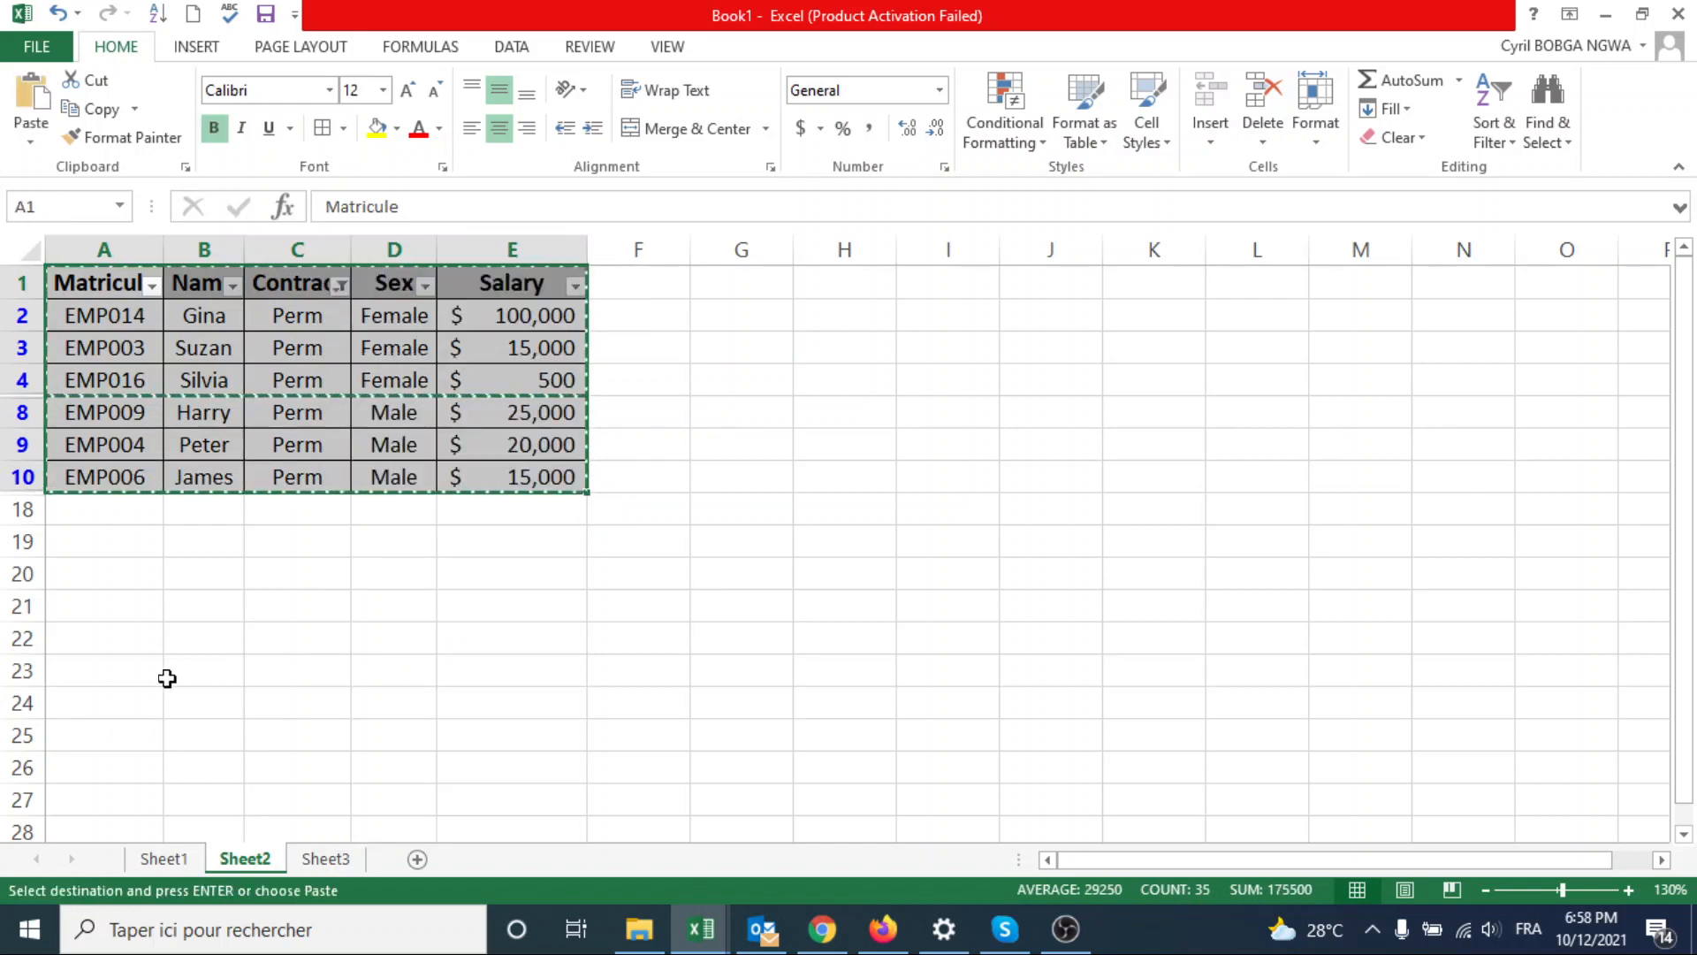
{"action": "left_click", "coordinate": [106, 613]}
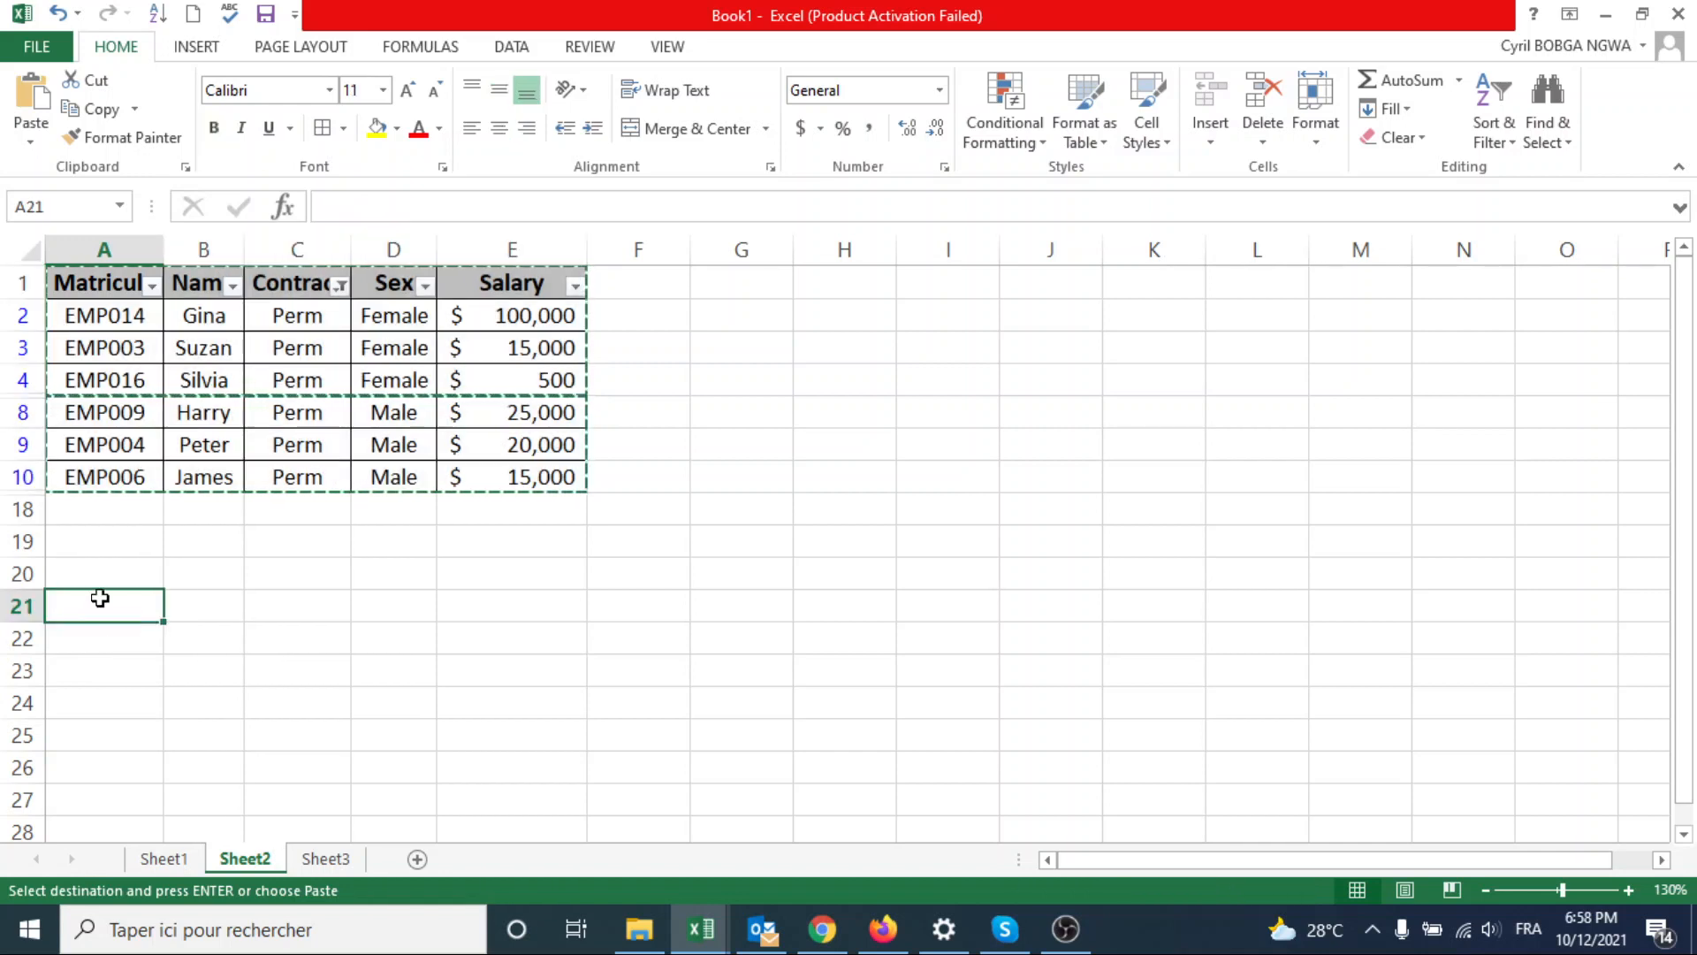
{"action": "right_click", "coordinate": [101, 602]}
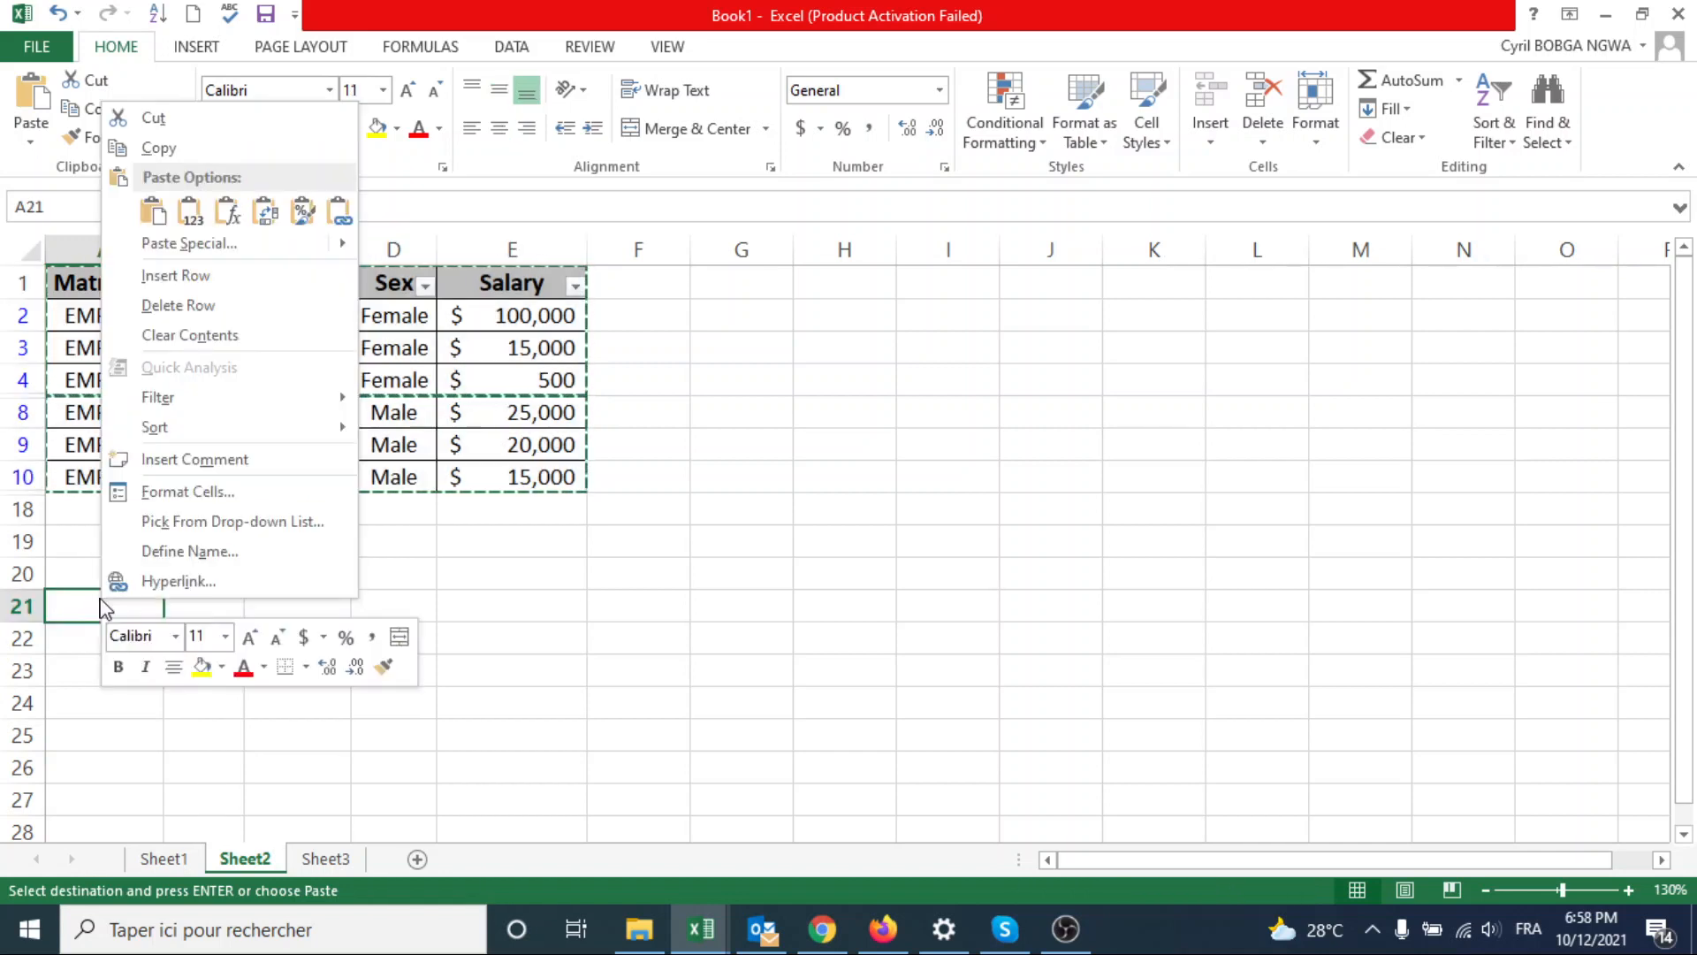
{"action": "left_click", "coordinate": [152, 212]}
{"action": "left_click", "coordinate": [380, 673]}
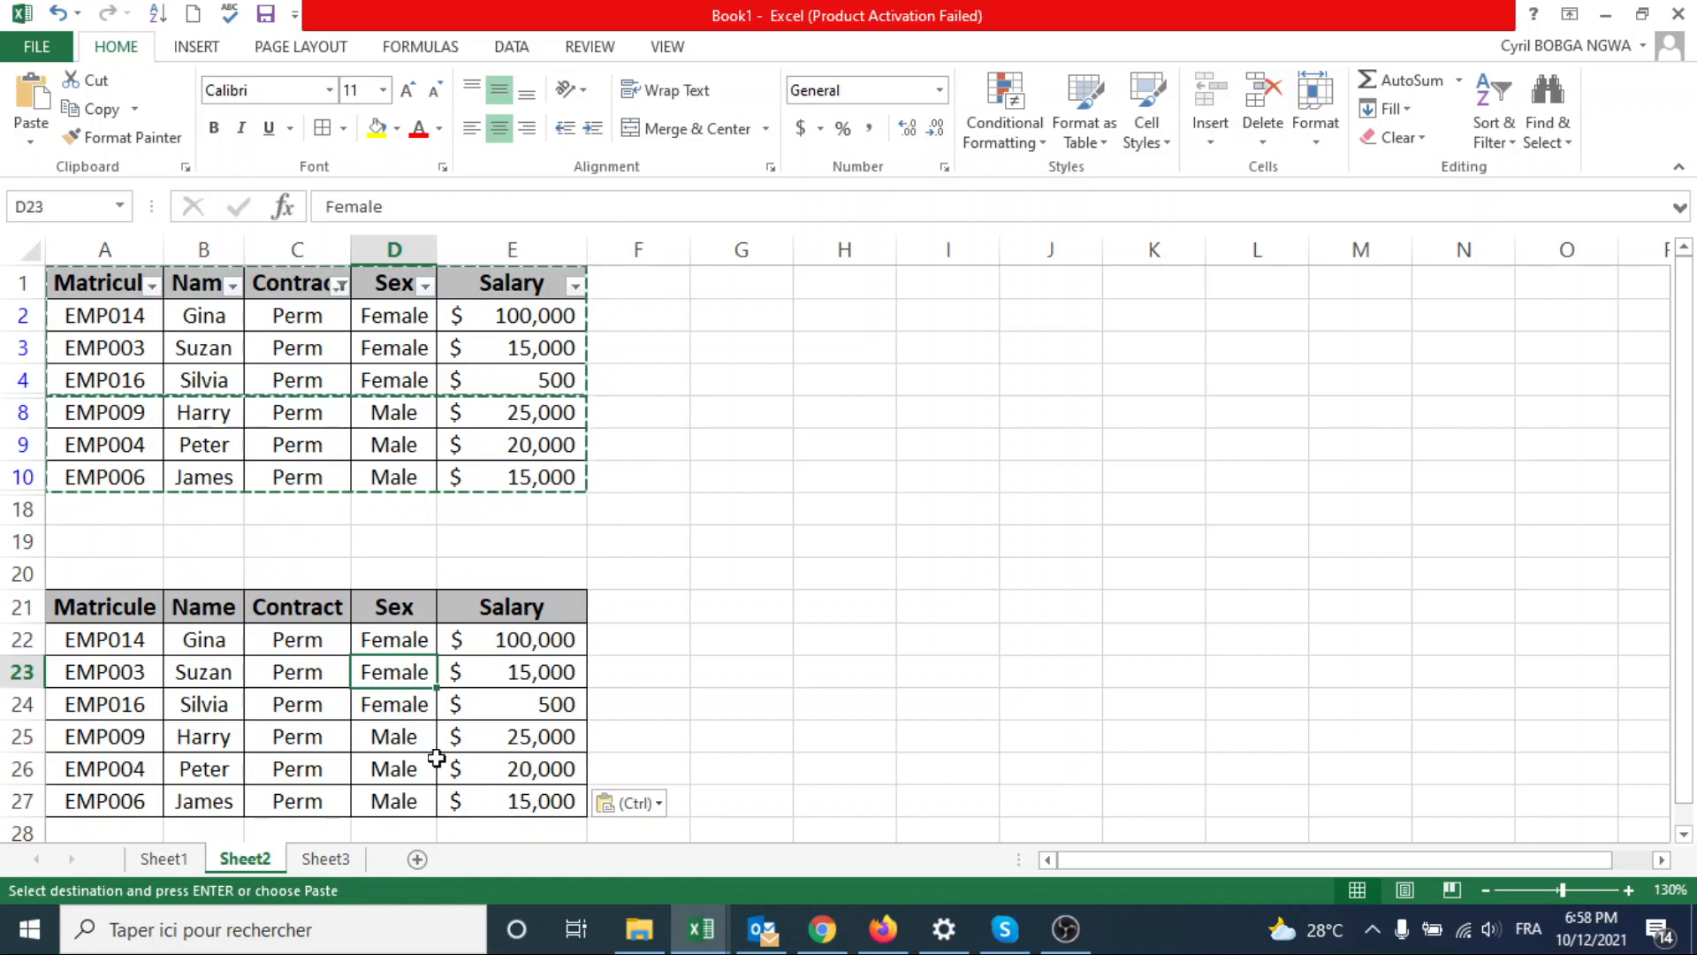
- Insert the recommended Sum of Salary by Sex clustered column chart from D21:E27 and move it closer to the summary table
{"action": "left_click_drag", "start_coordinate": [394, 606], "coordinate": [502, 795]}
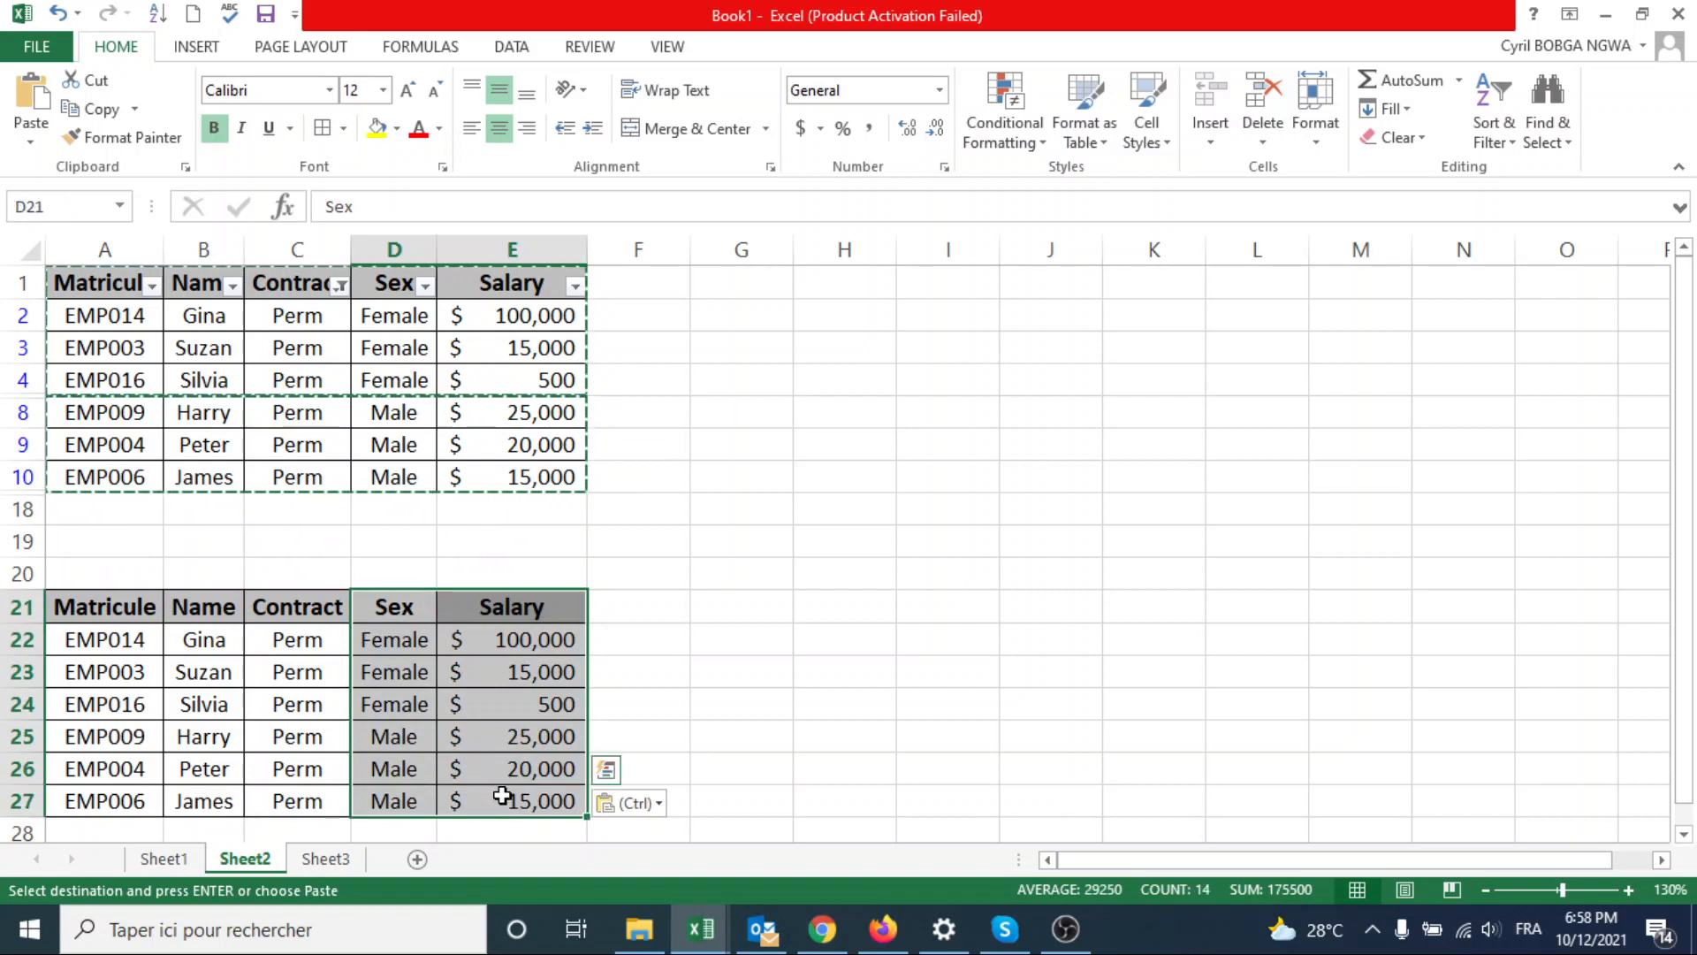
{"action": "left_click", "coordinate": [198, 47]}
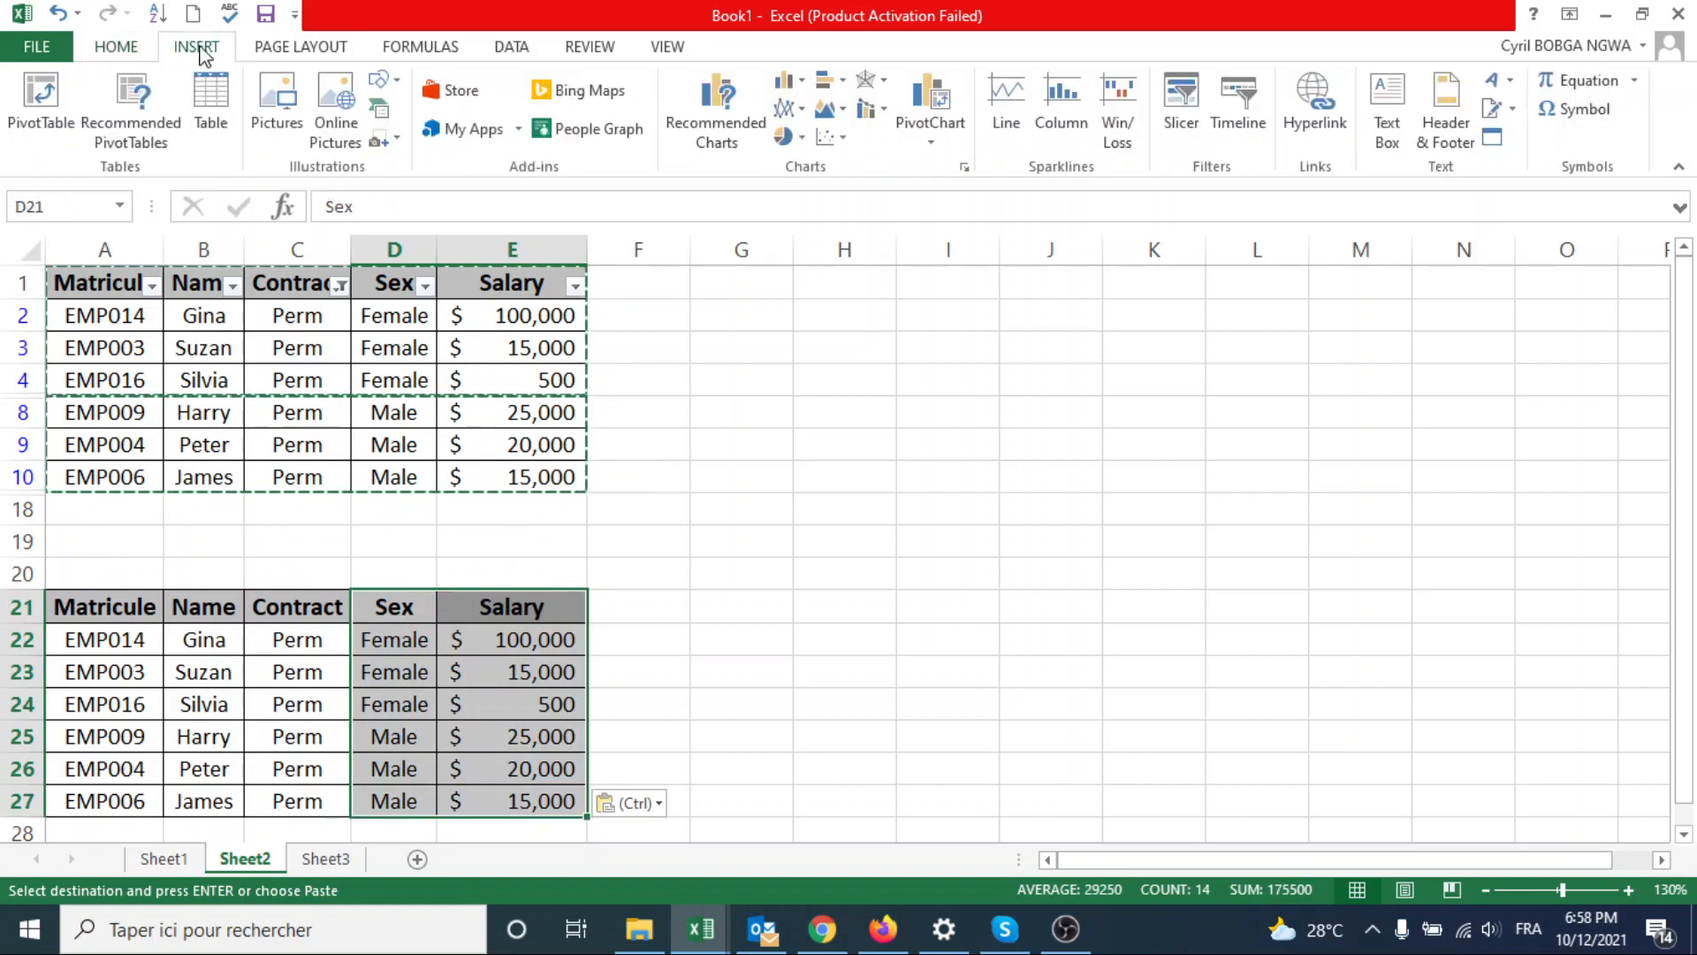
{"action": "left_click", "coordinate": [712, 124]}
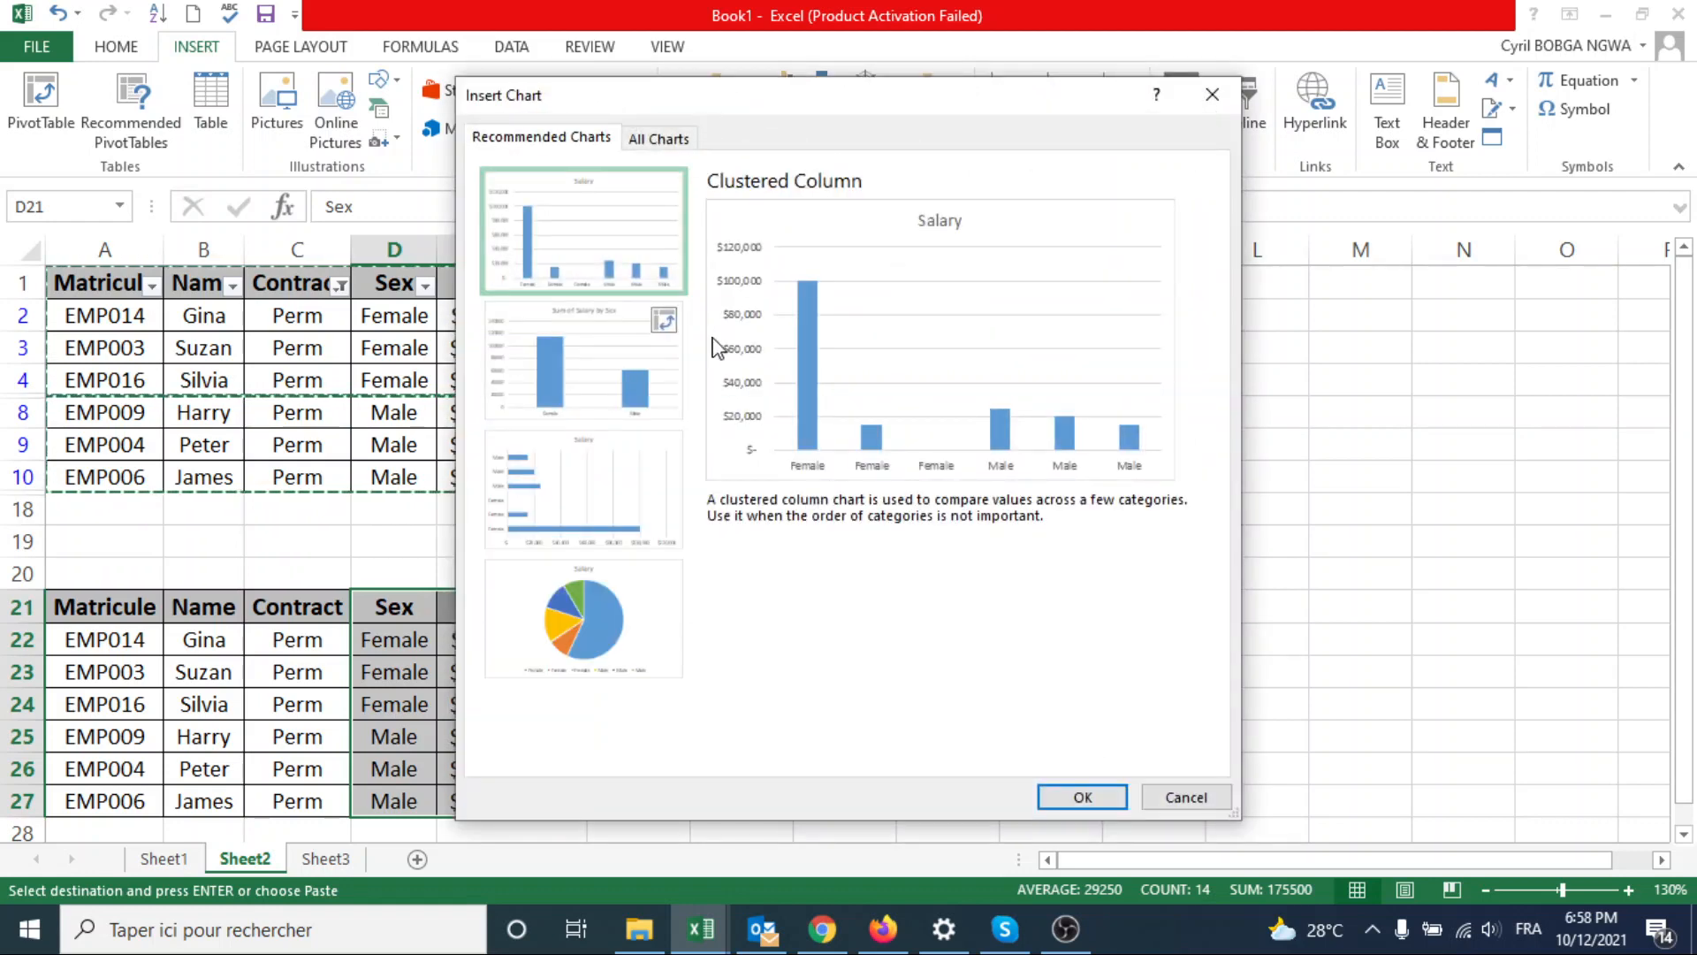
{"action": "left_click", "coordinate": [620, 367]}
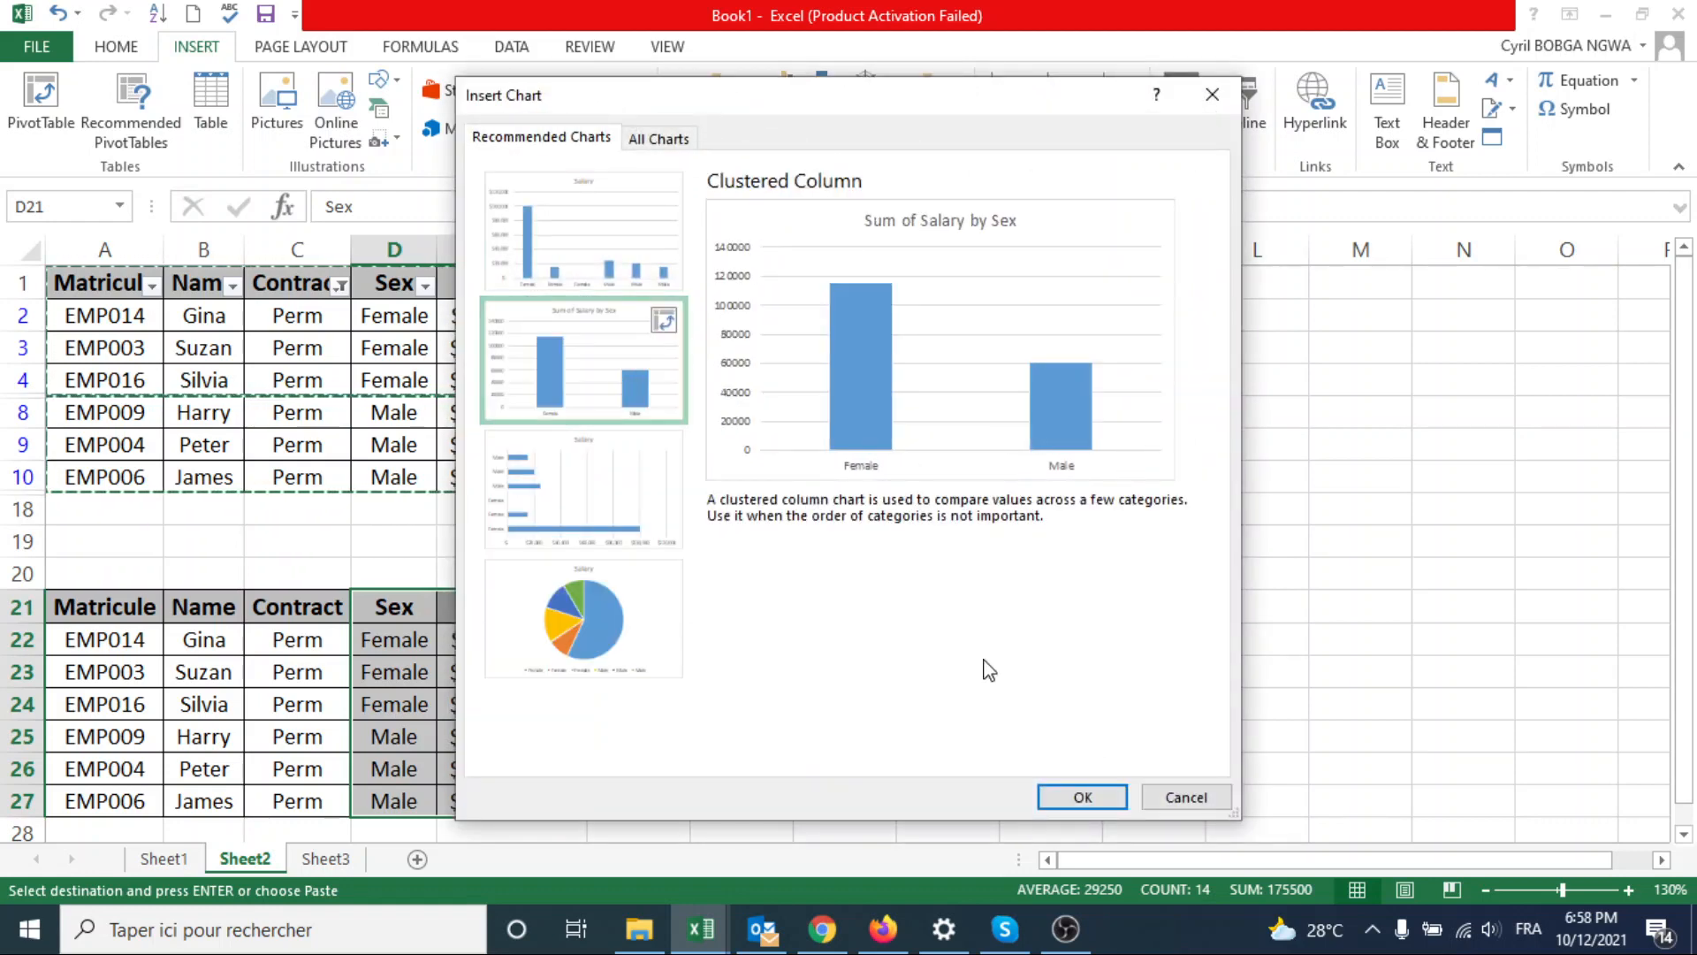
{"action": "left_click", "coordinate": [1084, 799]}
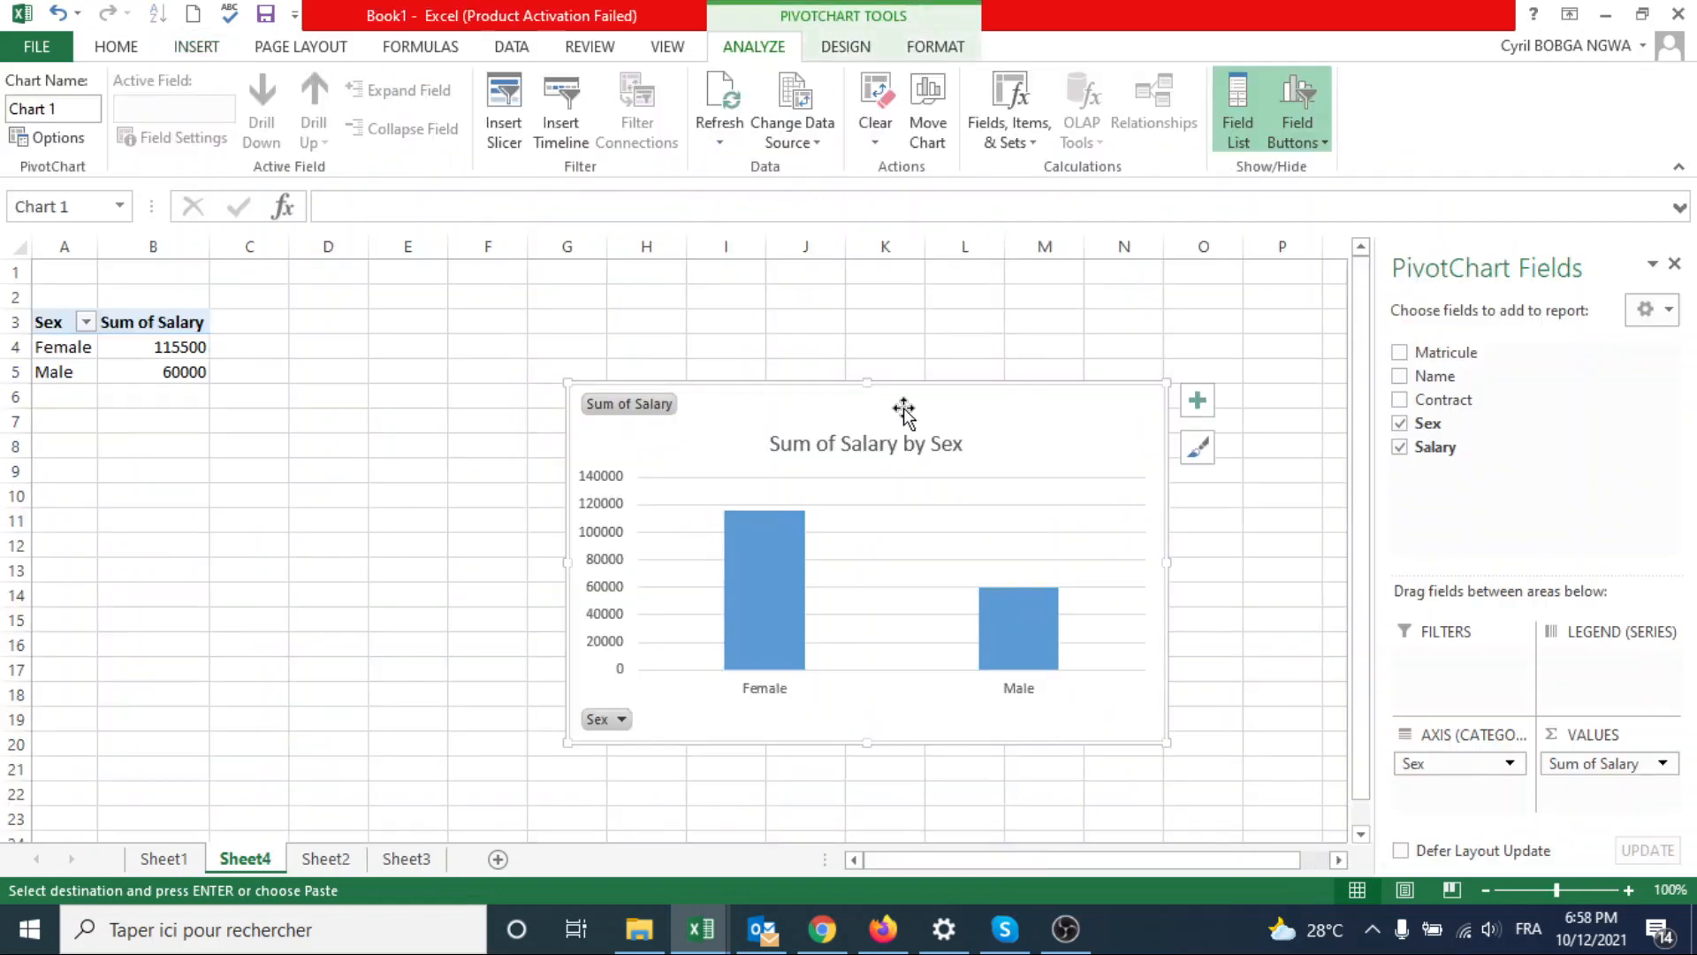
{"action": "left_click_drag", "start_coordinate": [928, 387], "coordinate": [840, 328]}
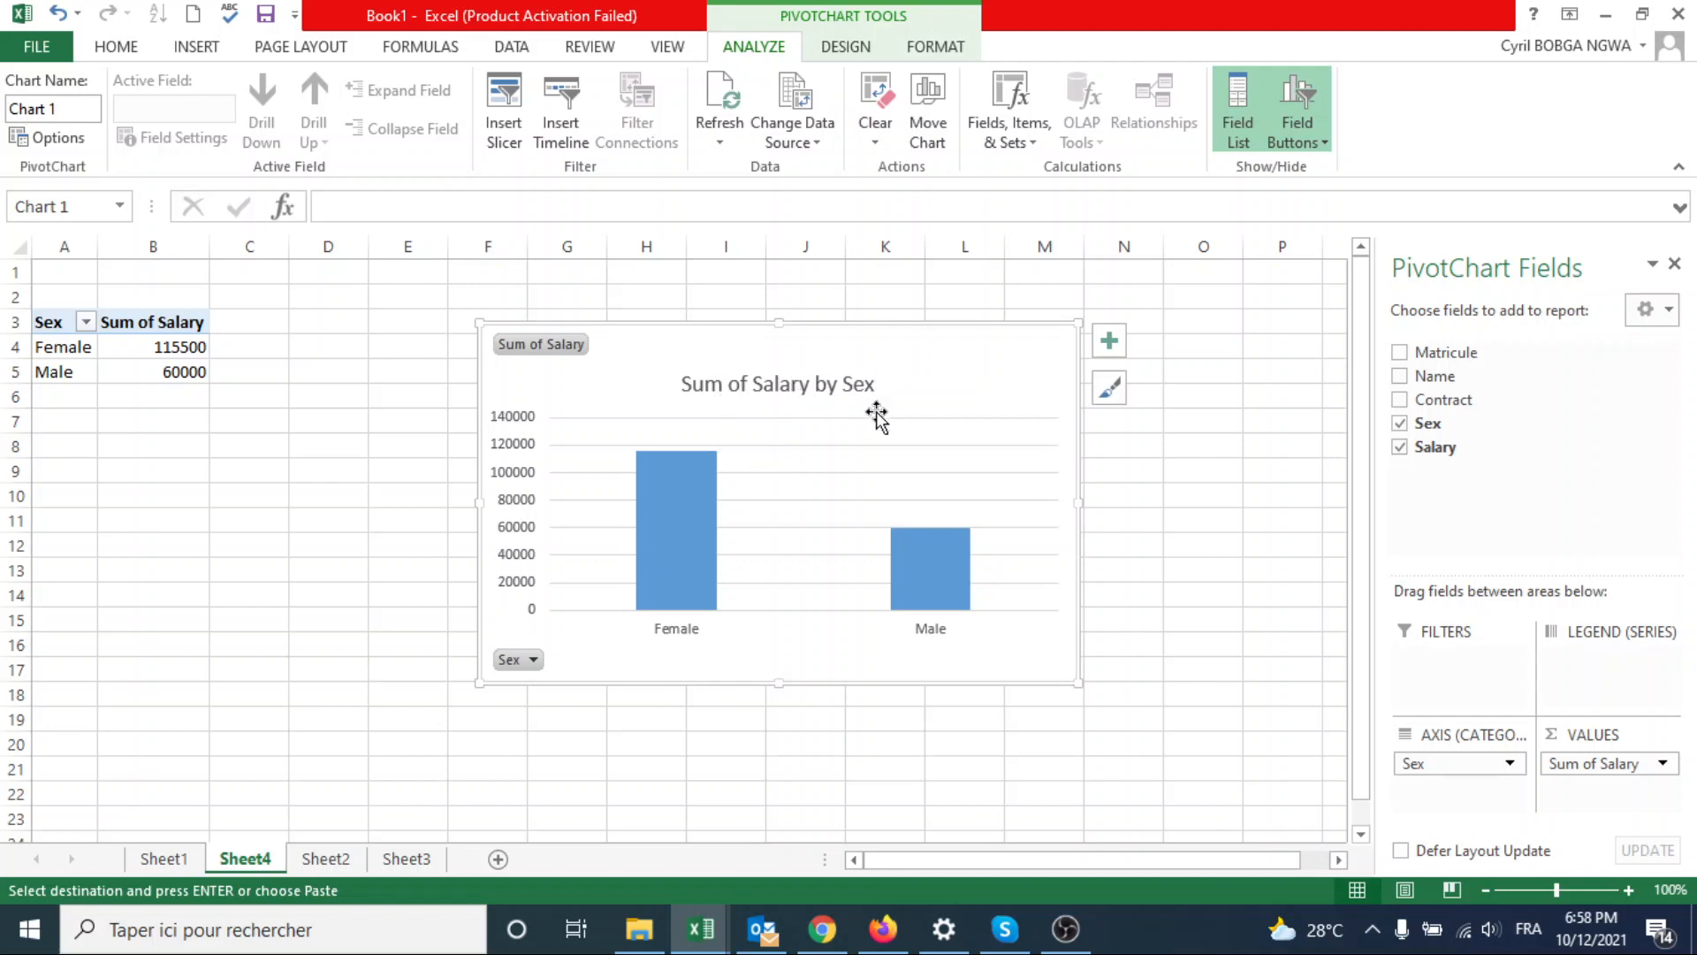
{"action": "mouse_move", "coordinate": [679, 492]}
{"action": "mouse_move", "coordinate": [919, 573]}
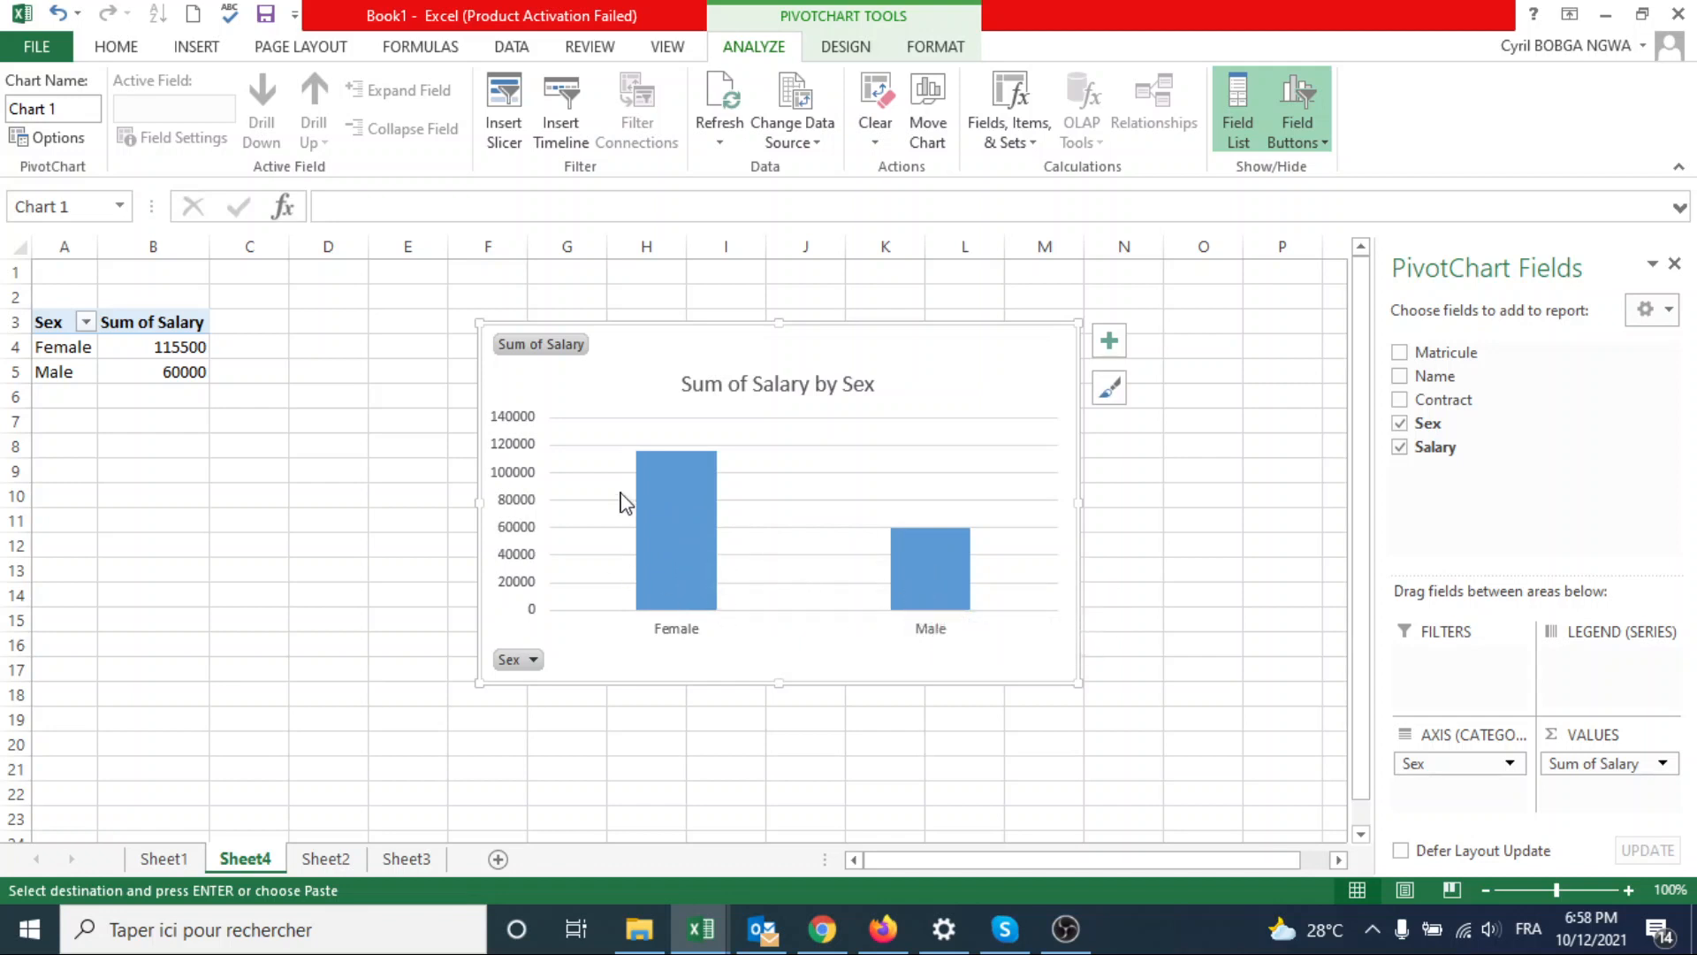